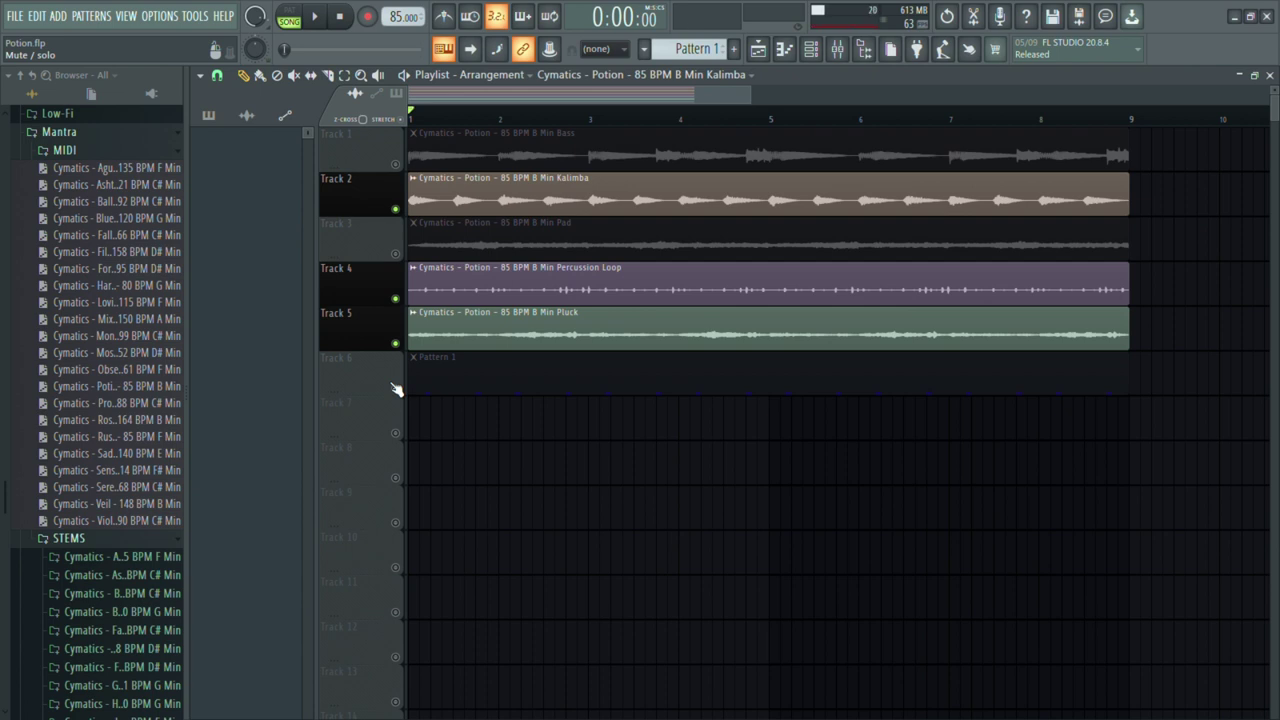
- Unmute the Pad and Bass tracks and listen to all five Potion stems playing together
{"action": "left_click", "coordinate": [395, 254]}
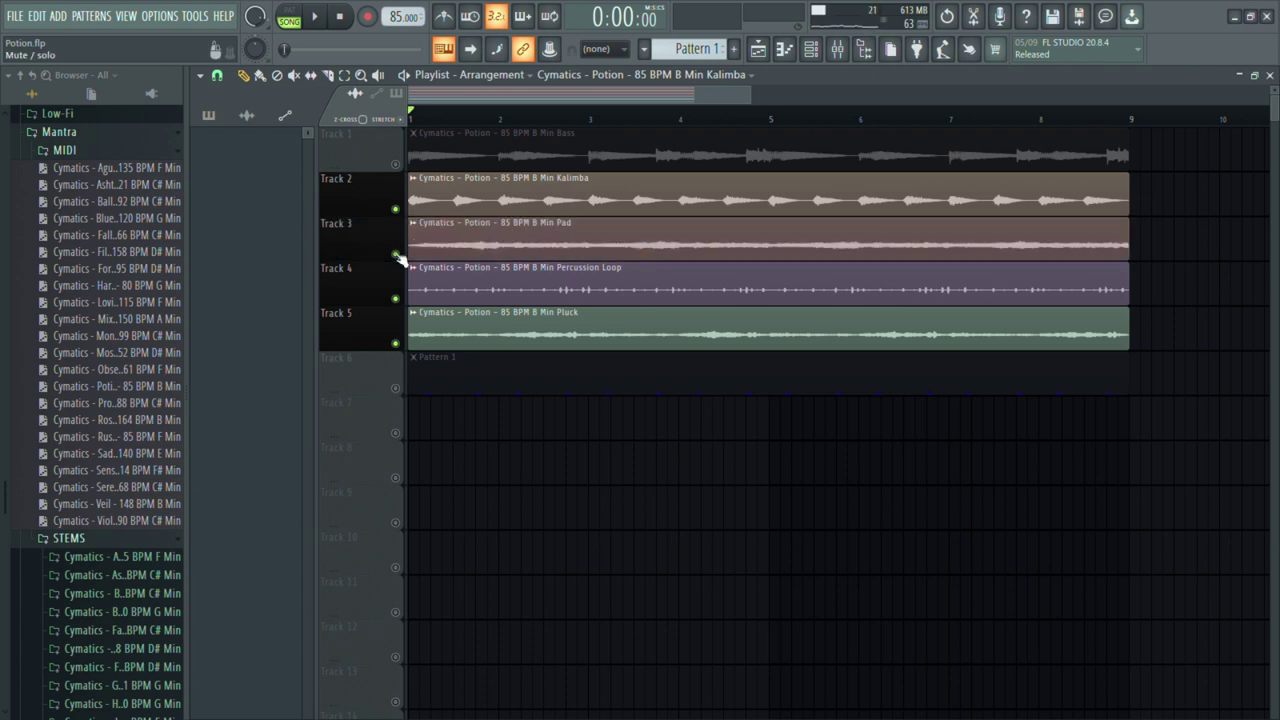
{"action": "left_click", "coordinate": [395, 164]}
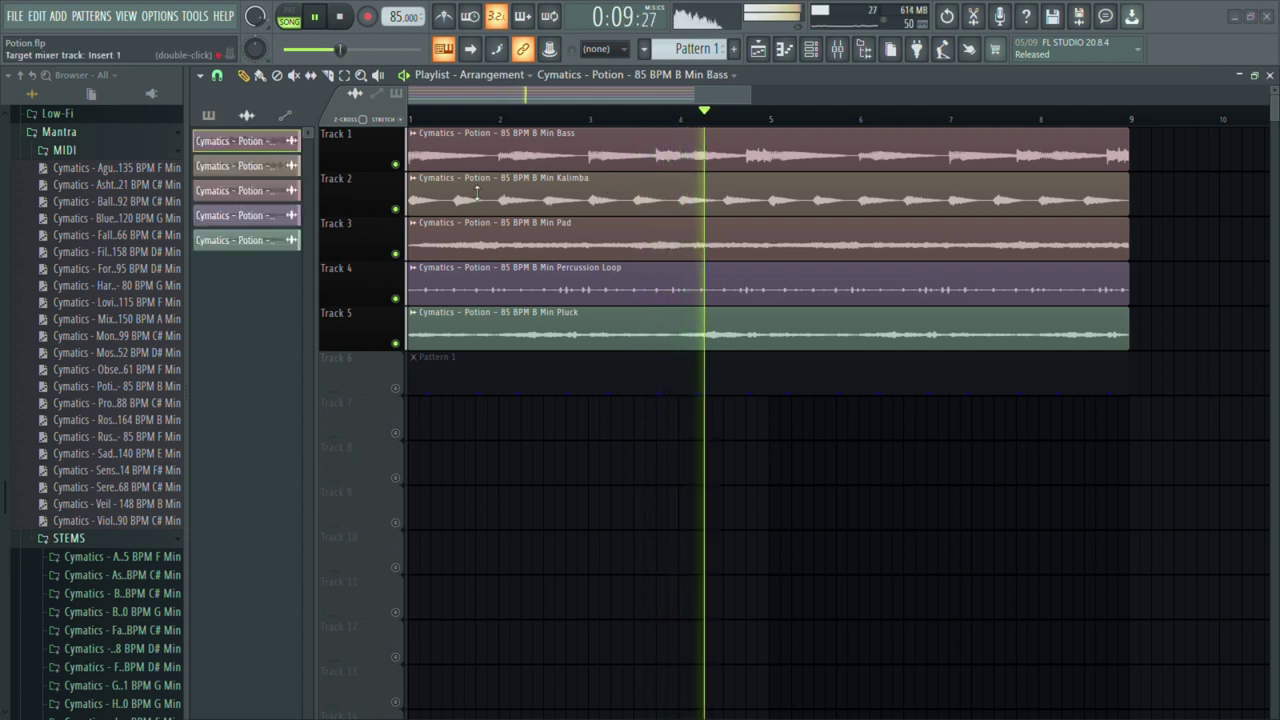
{"action": "left_click", "coordinate": [540, 178]}
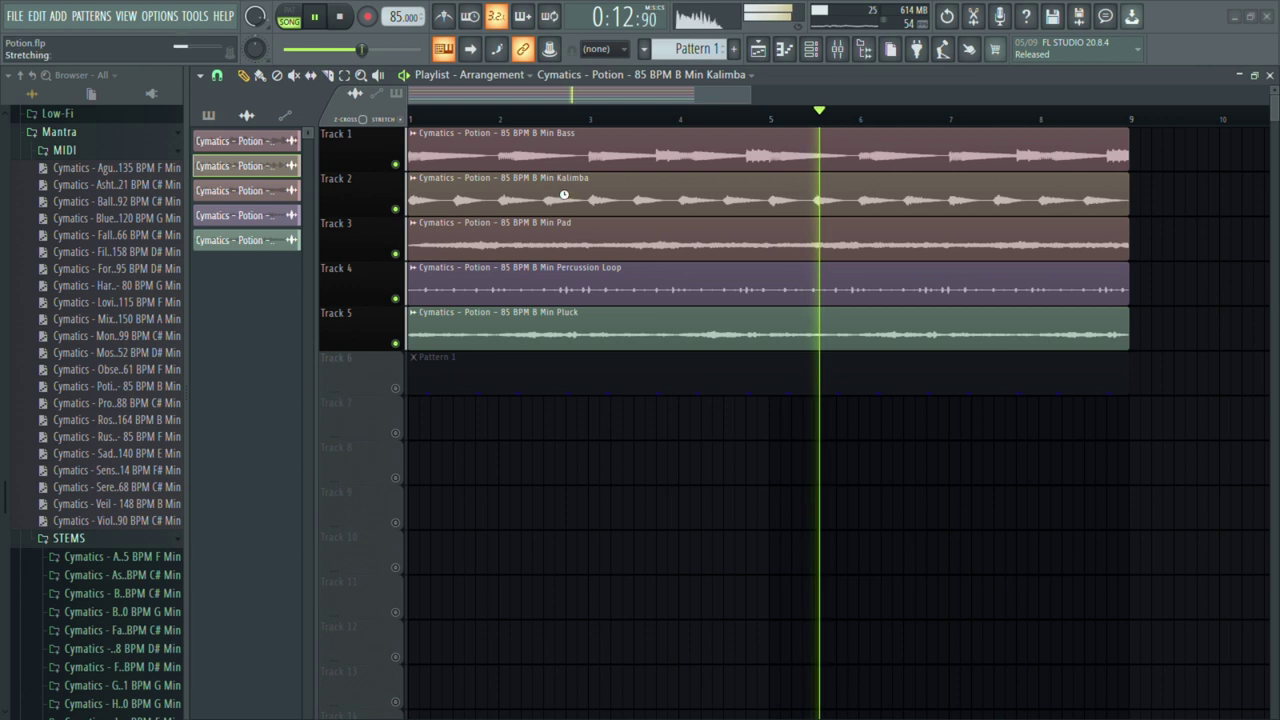
{"action": "left_click", "coordinate": [545, 228]}
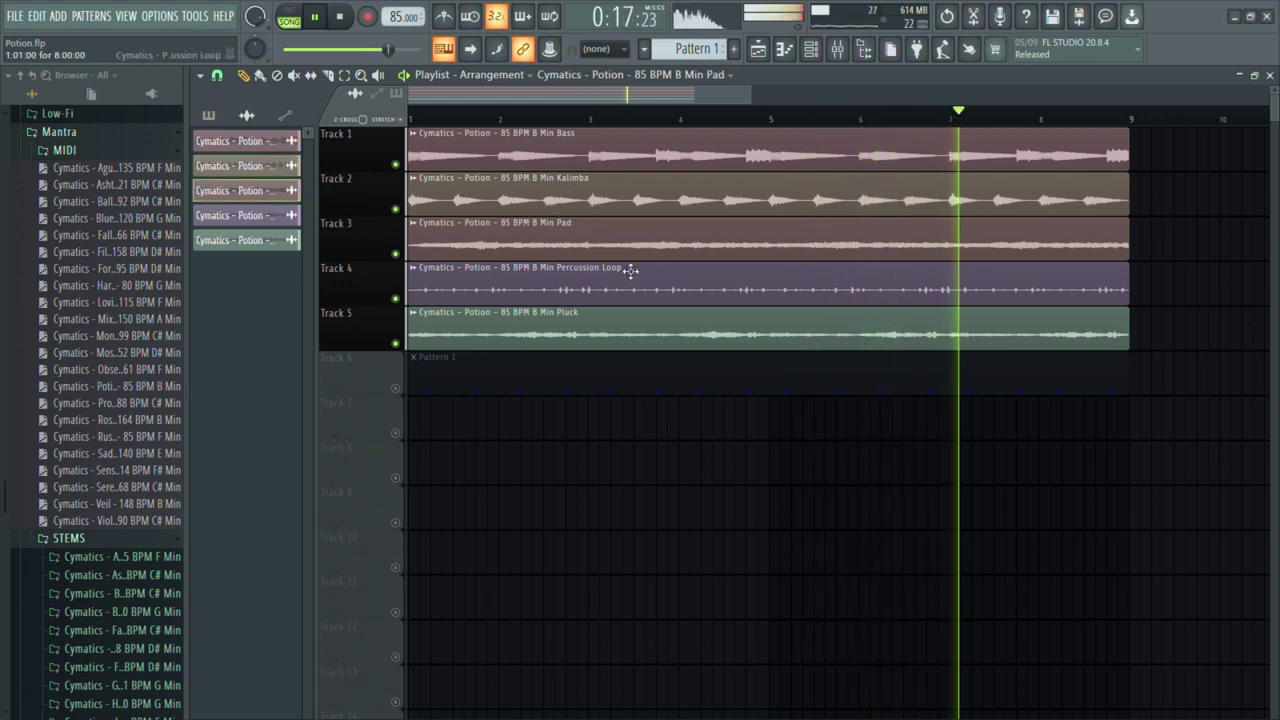
{"action": "left_click", "coordinate": [626, 316]}
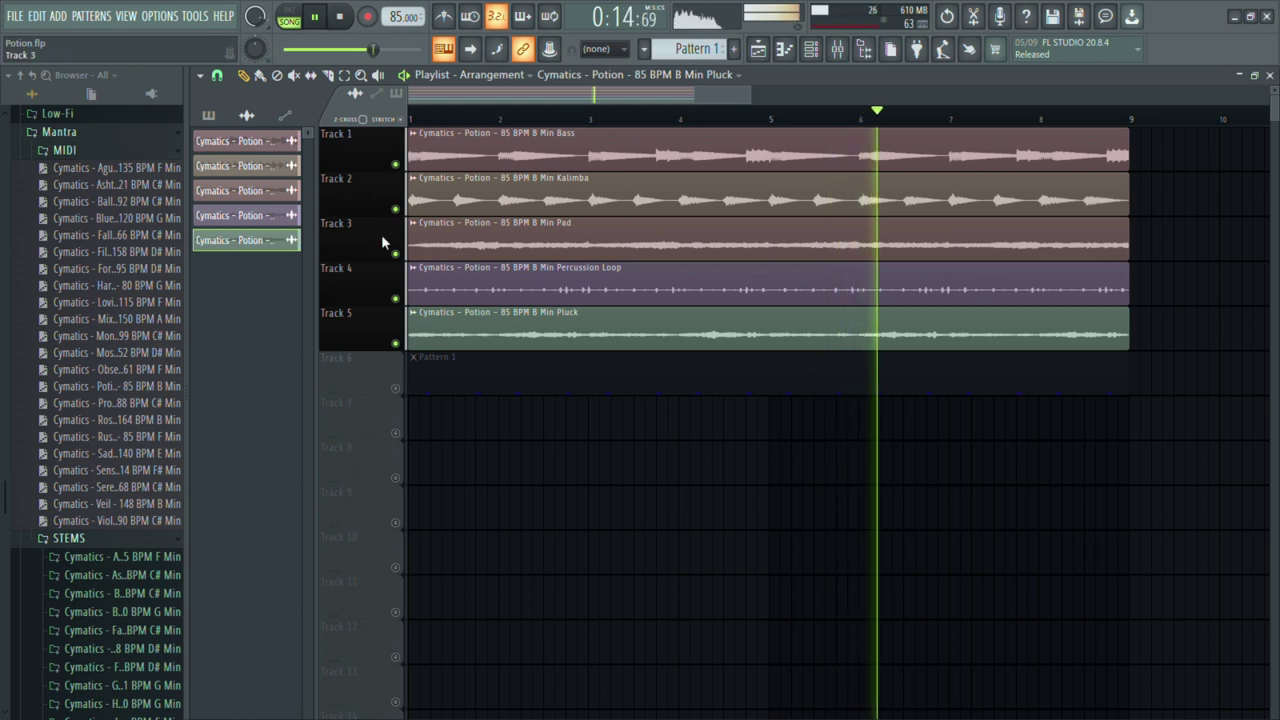
- Solo the Kalimba track, restart playback, and unmute the Percussion Loop and Pattern 1 tracks alongside it
{"action": "right_click", "coordinate": [395, 209]}
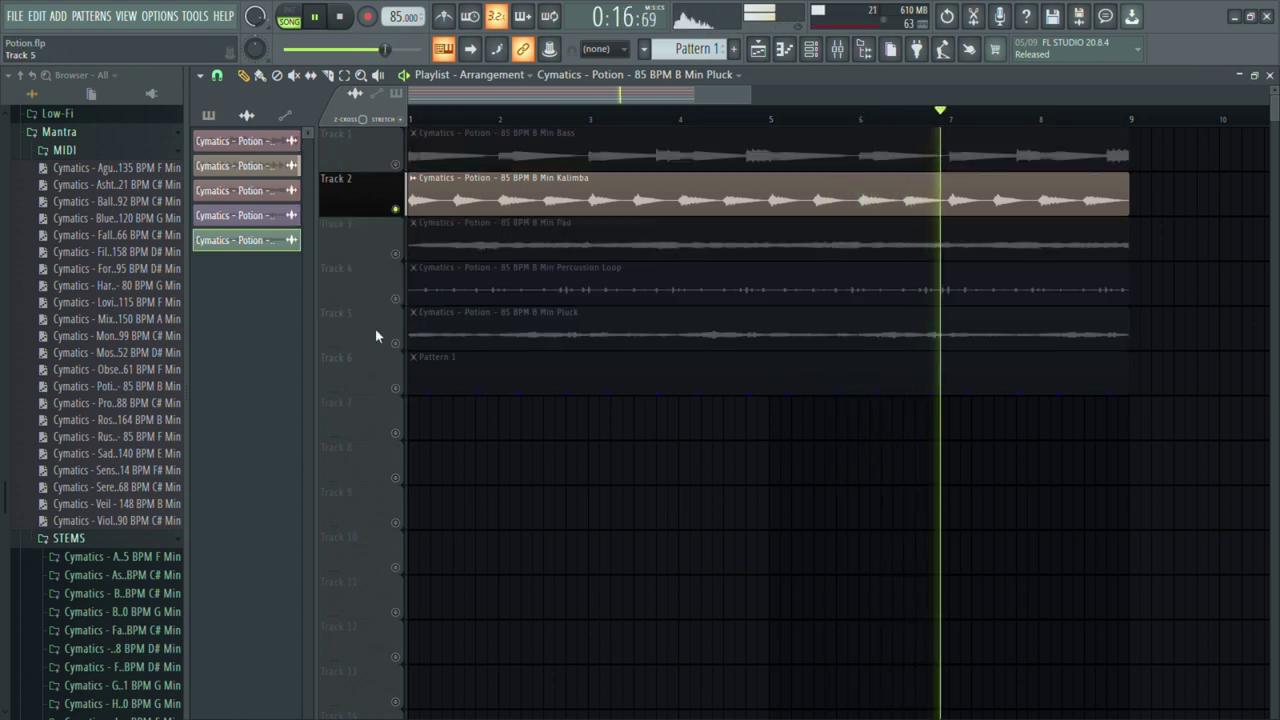
{"action": "key", "text": "space"}
{"action": "key", "text": "space"}
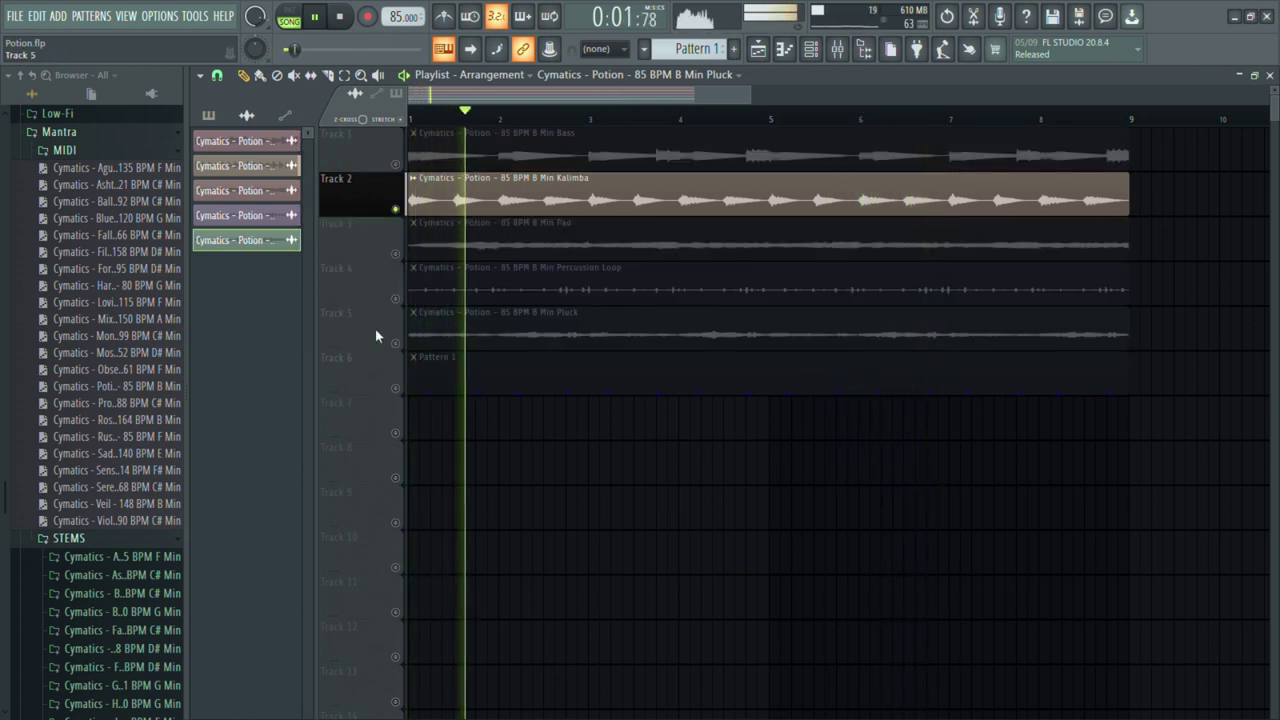
{"action": "left_click", "coordinate": [395, 298]}
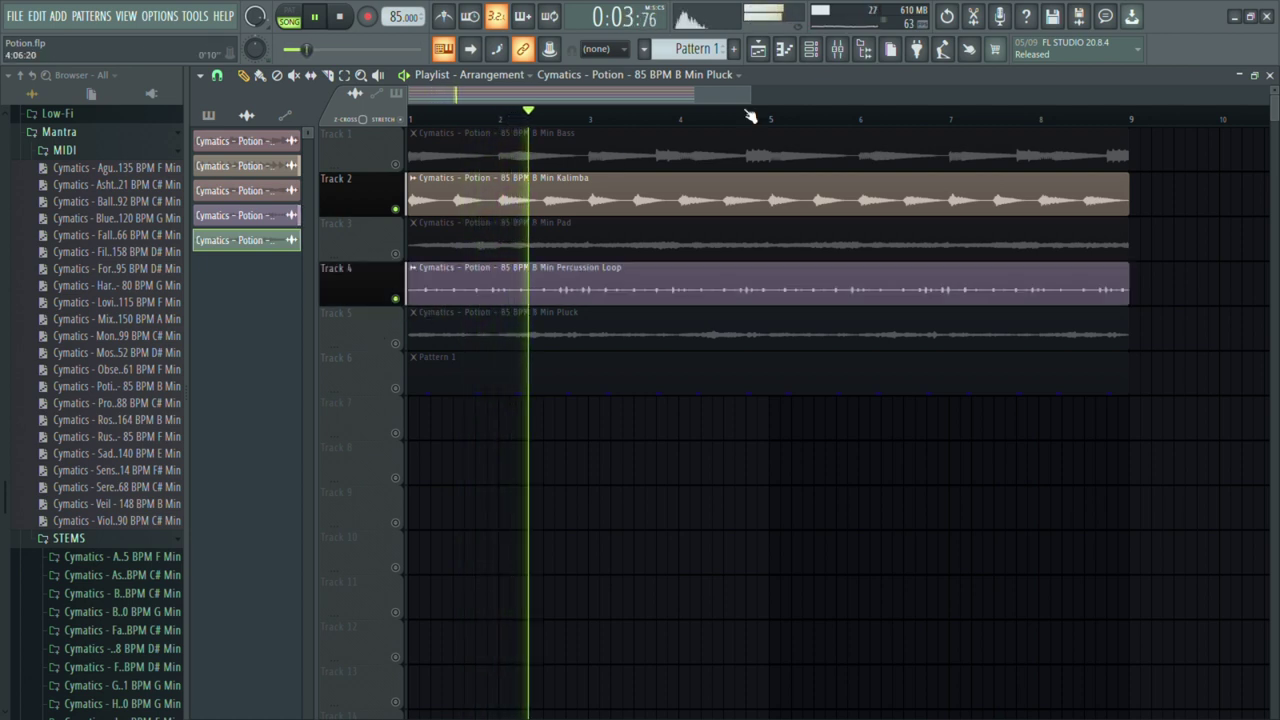
{"action": "left_click", "coordinate": [395, 388]}
- Examine the VYPR Rimshot 5 notes across the full length of Pattern 1 in the piano roll
{"action": "key", "text": "F7"}
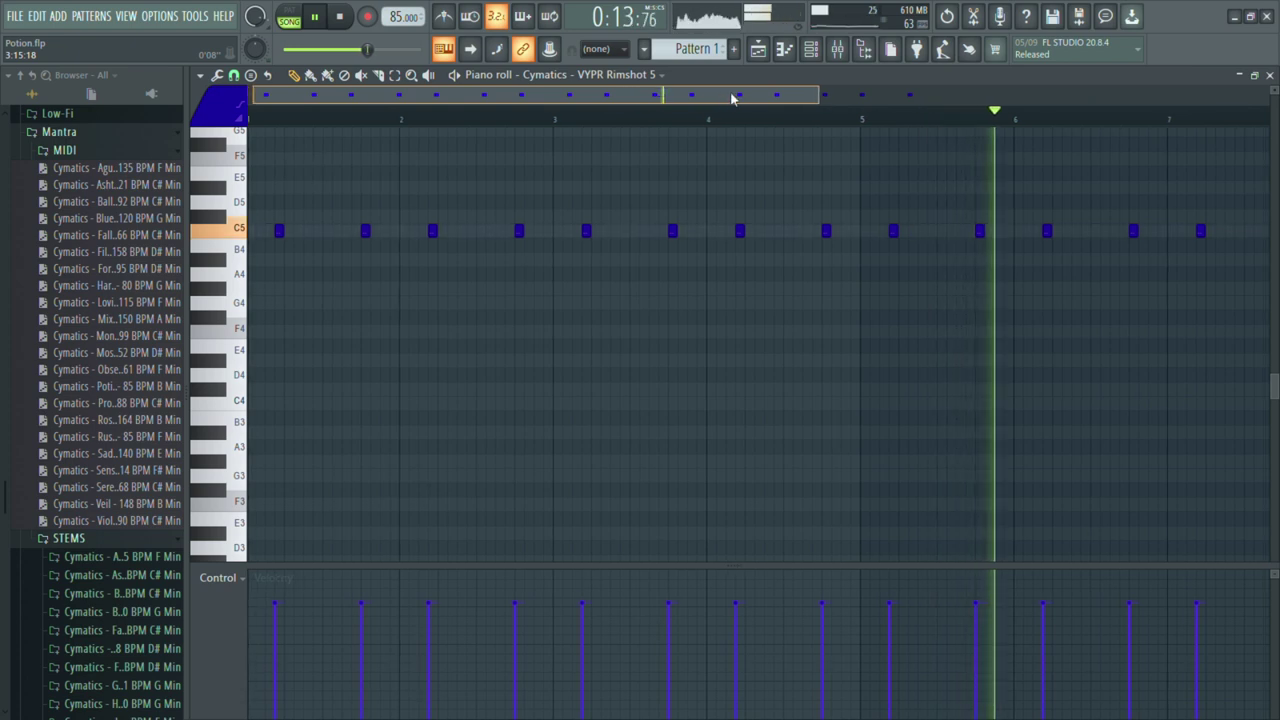
{"action": "left_click_drag", "start_coordinate": [726, 97], "coordinate": [915, 83]}
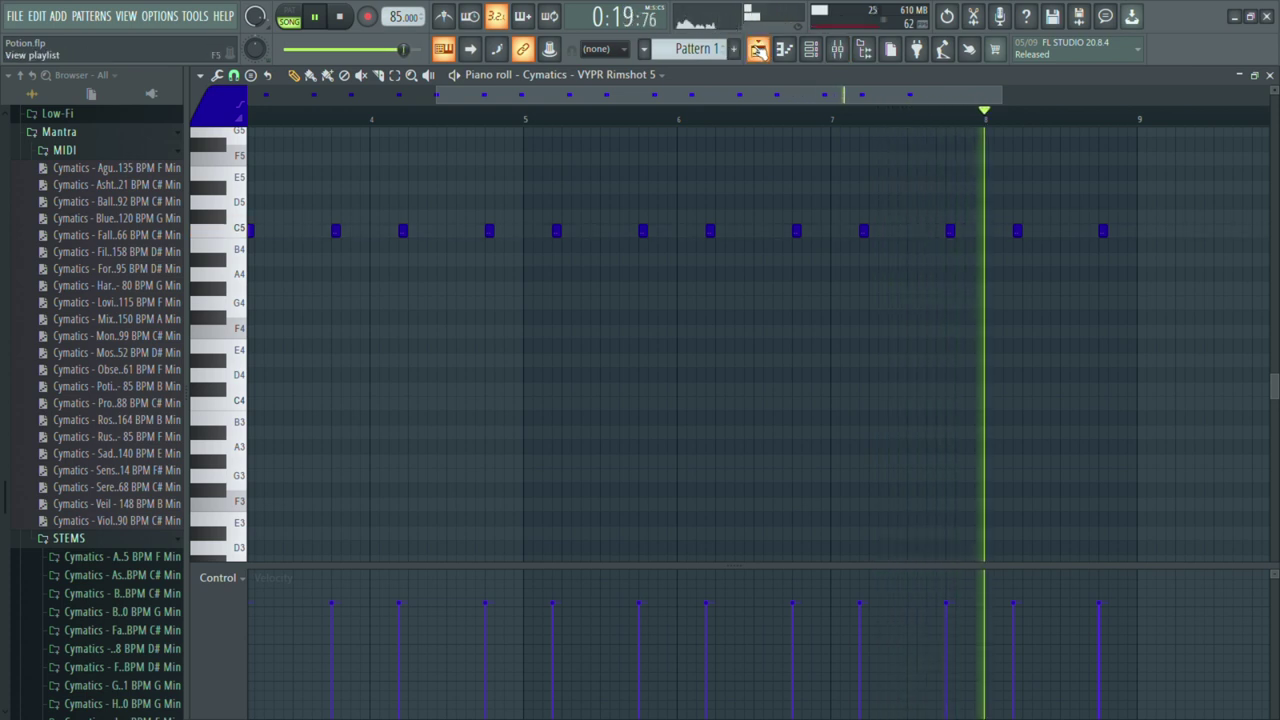
{"action": "key", "text": "F5"}
- Inspect how the stem clips and Pattern 1 line up at the start of bar 9 in the Playlist
{"action": "scroll", "coordinate": [1154, 214], "scroll_direction": "up", "scroll_amount": 6}
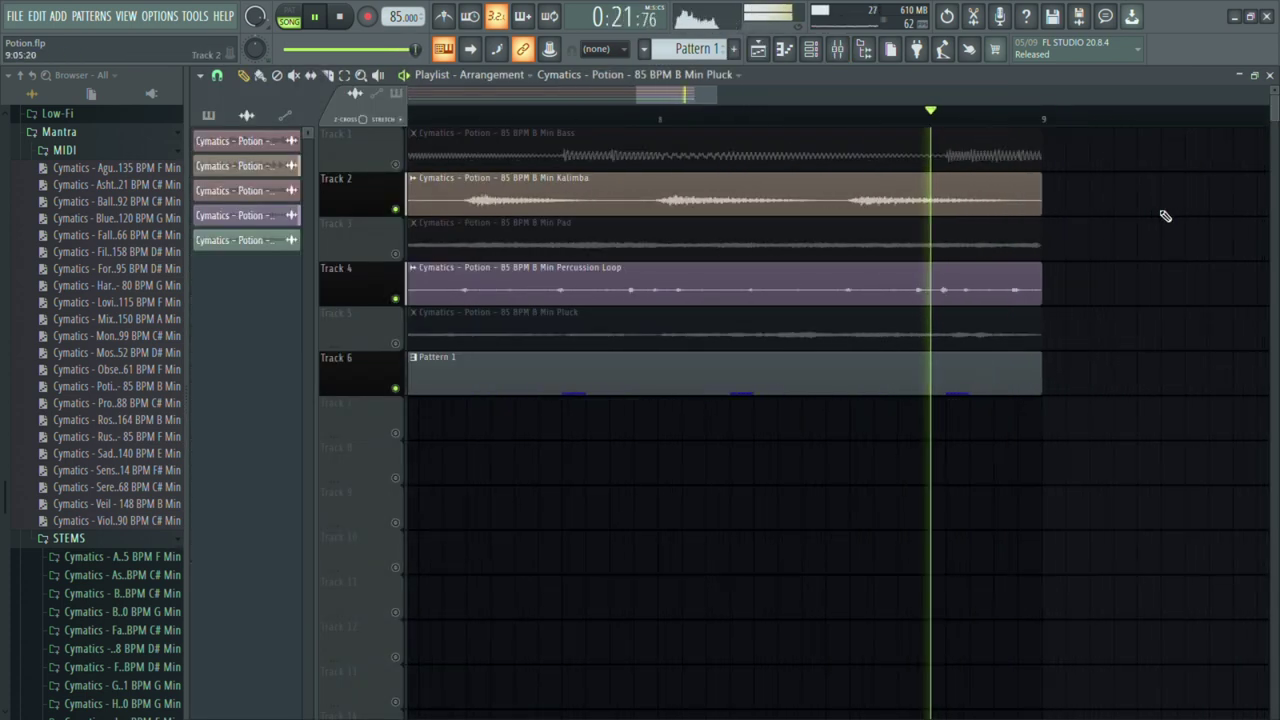
{"action": "scroll", "coordinate": [929, 242], "scroll_direction": "down", "scroll_amount": 1}
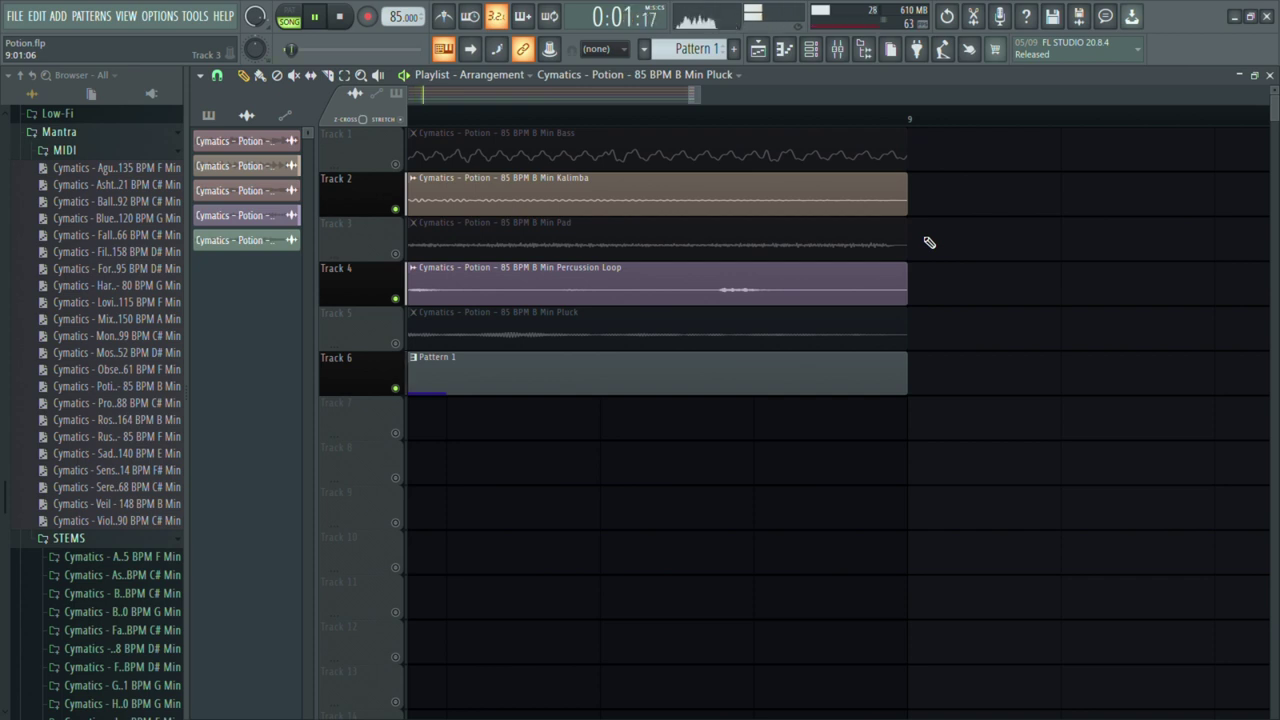
{"action": "scroll", "coordinate": [929, 242], "scroll_direction": "down", "scroll_amount": 4}
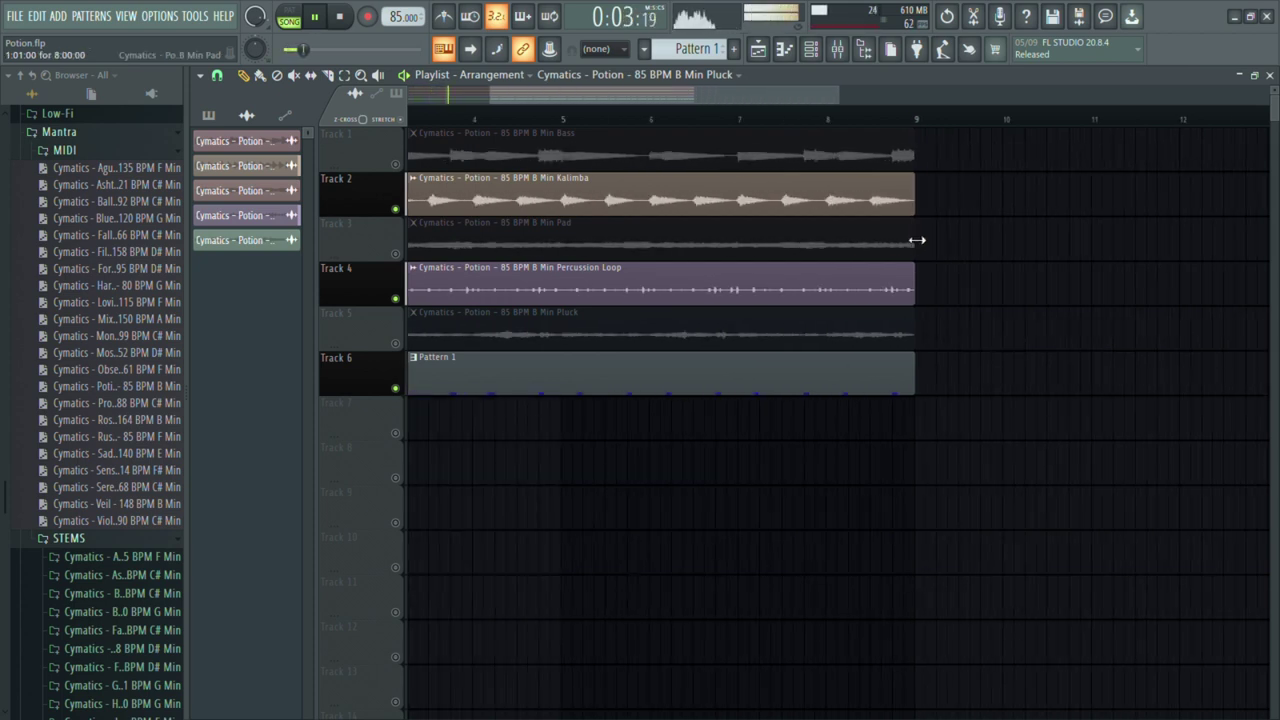
{"action": "left_click", "coordinate": [866, 202]}
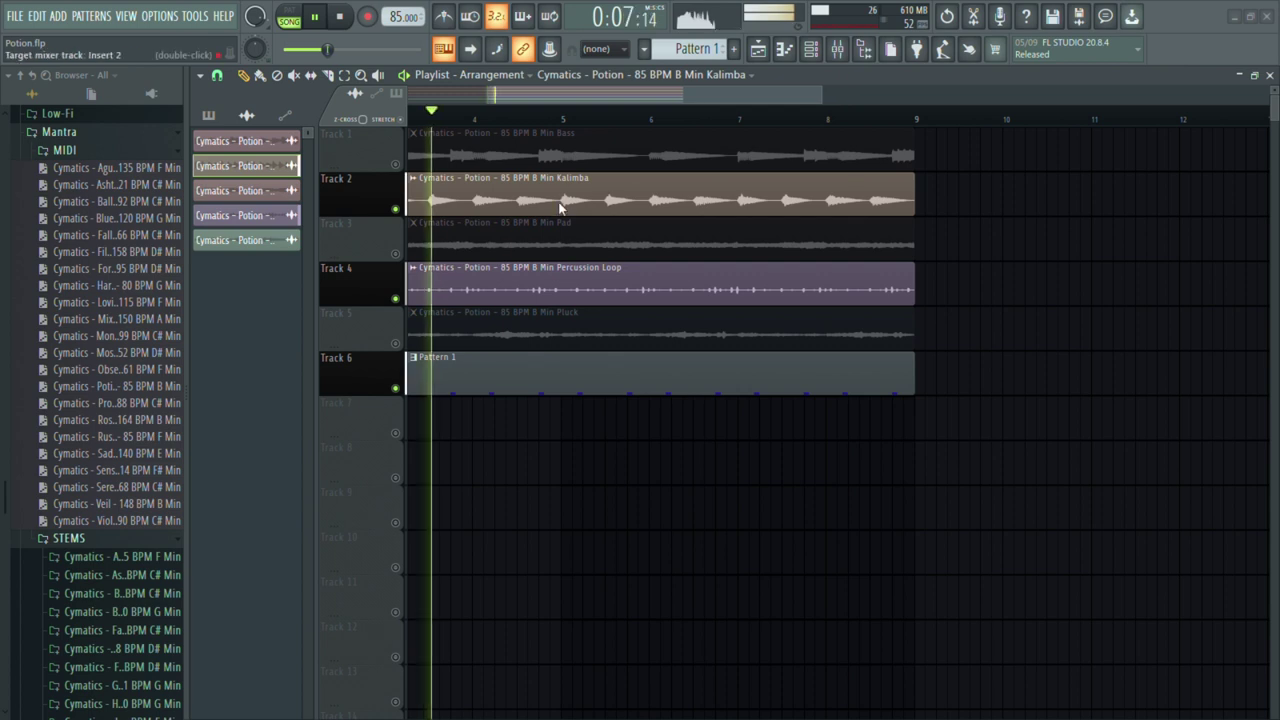
{"action": "scroll", "coordinate": [951, 186], "scroll_direction": "up", "scroll_amount": 2}
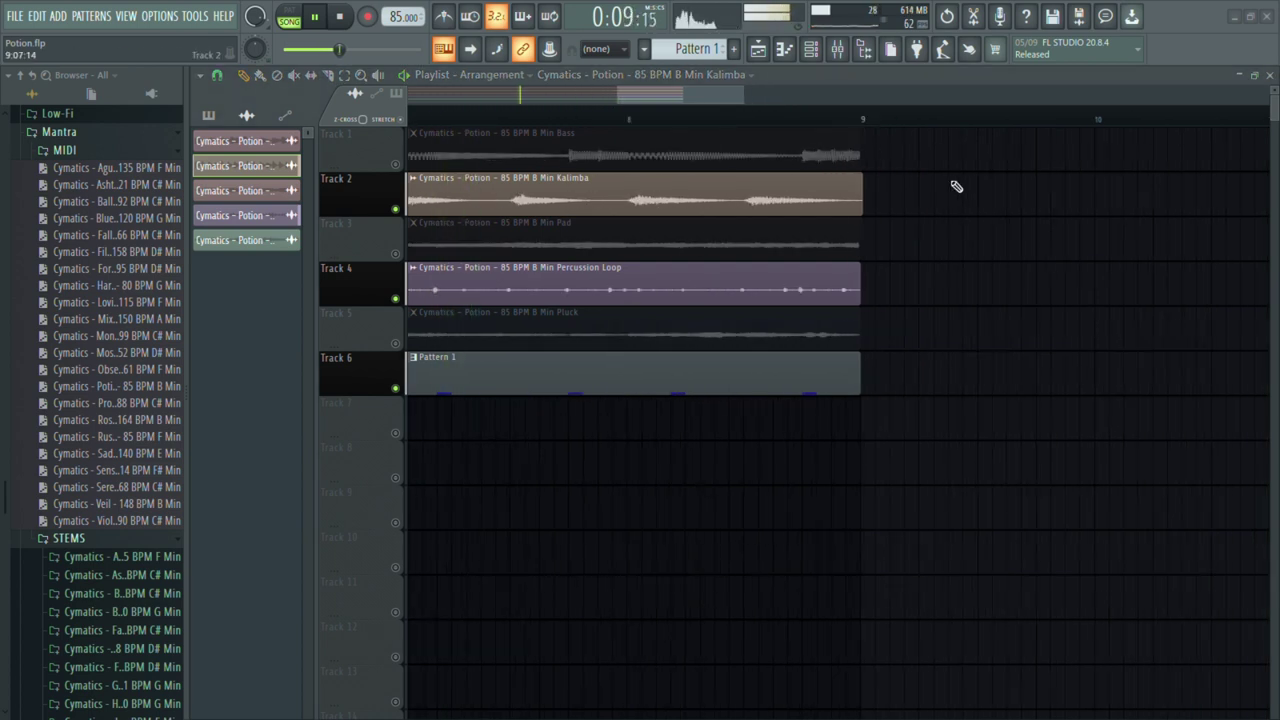
{"action": "scroll", "coordinate": [935, 188], "scroll_direction": "up", "scroll_amount": 1}
{"action": "scroll", "coordinate": [757, 220], "scroll_direction": "up", "scroll_amount": 2}
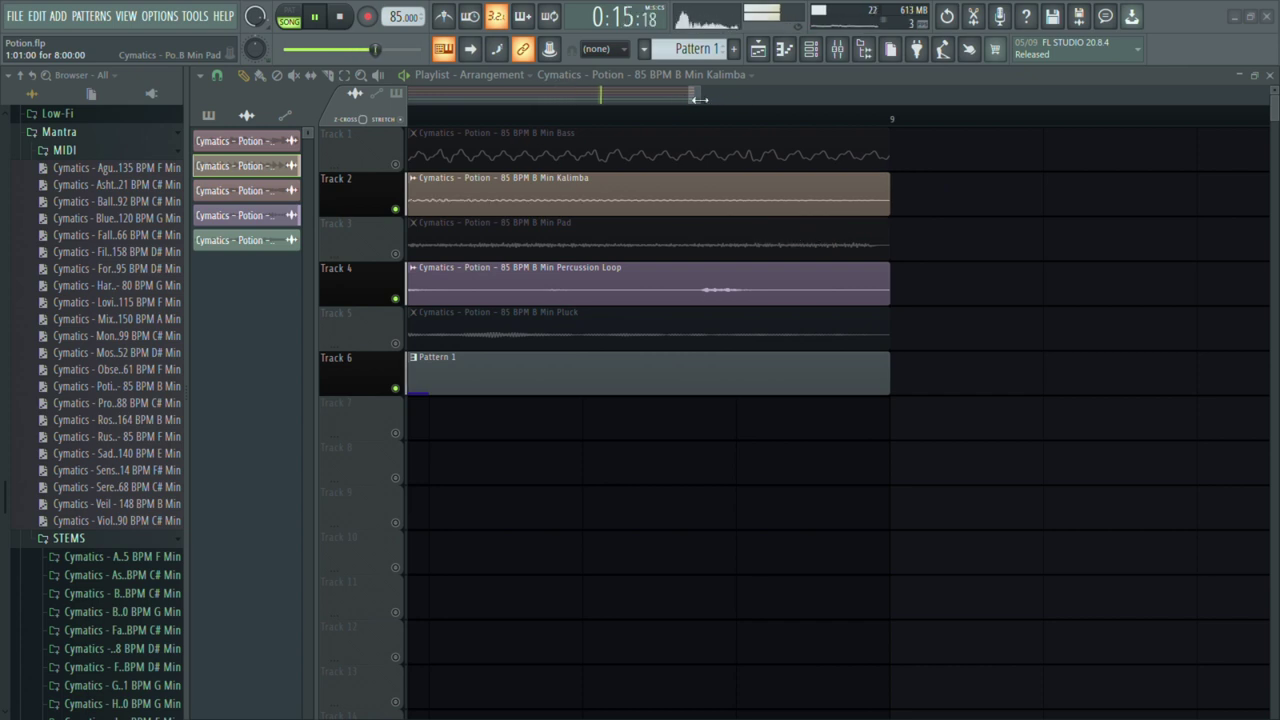
{"action": "left_click_drag", "start_coordinate": [699, 99], "coordinate": [420, 99]}
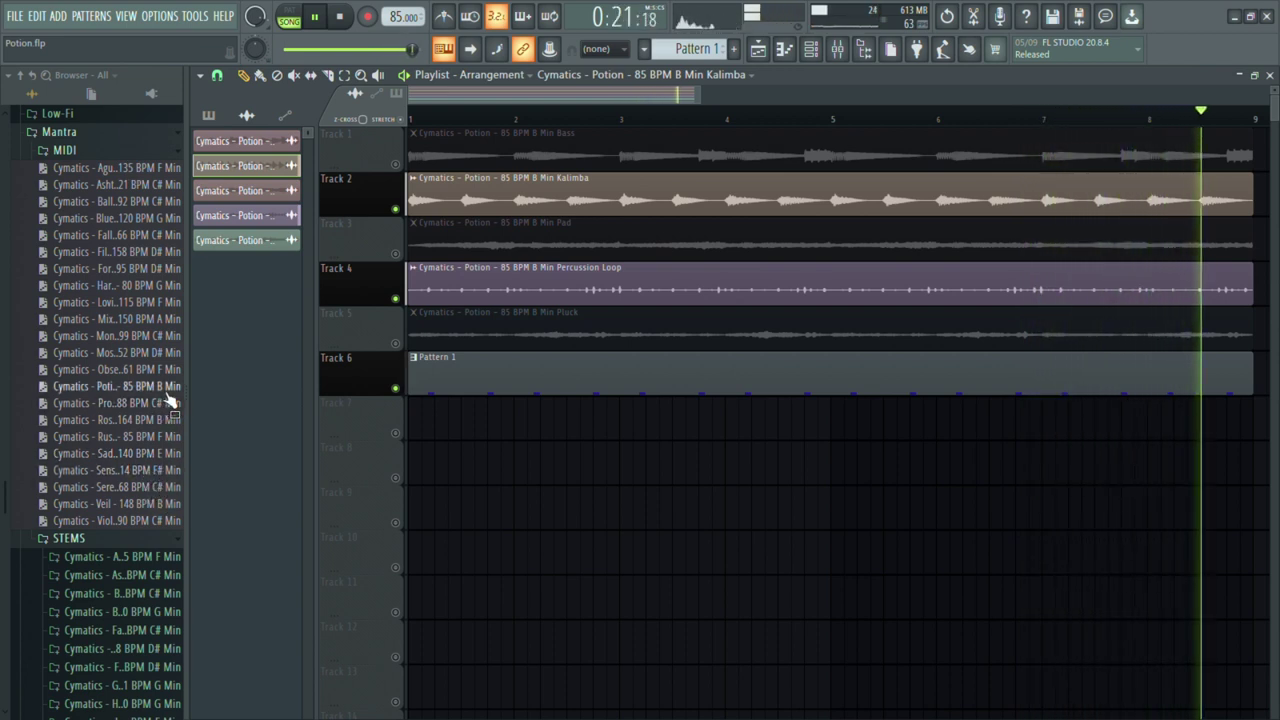
- Import the Mantra pack's Potion 85 BPM B Min MIDI file into Pattern 1 and show its lowest notes in the piano roll
{"action": "left_click_drag", "start_coordinate": [168, 396], "coordinate": [871, 397]}
{"action": "double_click", "coordinate": [871, 390]}
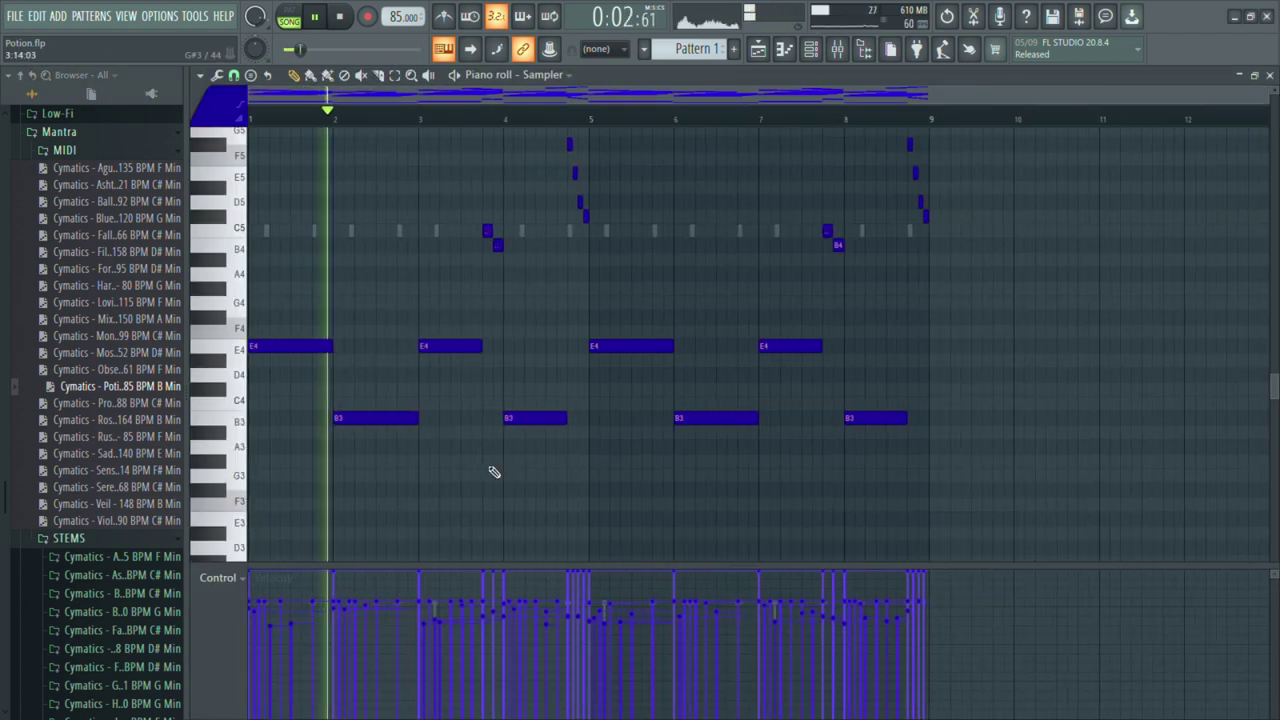
{"action": "scroll", "coordinate": [494, 472], "scroll_direction": "down", "scroll_amount": 3}
- Return to the Playlist, collapse the Mantra, Sample Packs and Titan folders in the Browser, and expand the Thunder 808 folder
{"action": "scroll", "coordinate": [160, 390], "scroll_direction": "up", "scroll_amount": 5}
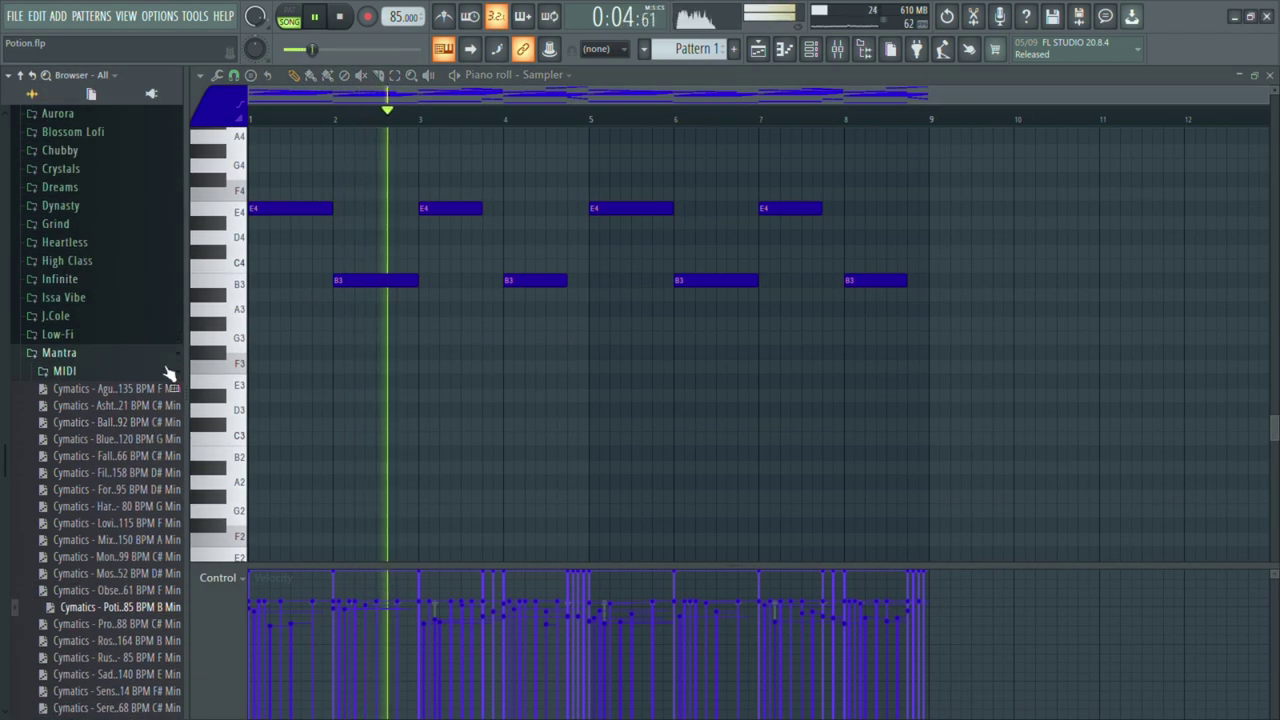
{"action": "left_click", "coordinate": [59, 352]}
{"action": "key", "text": "F5"}
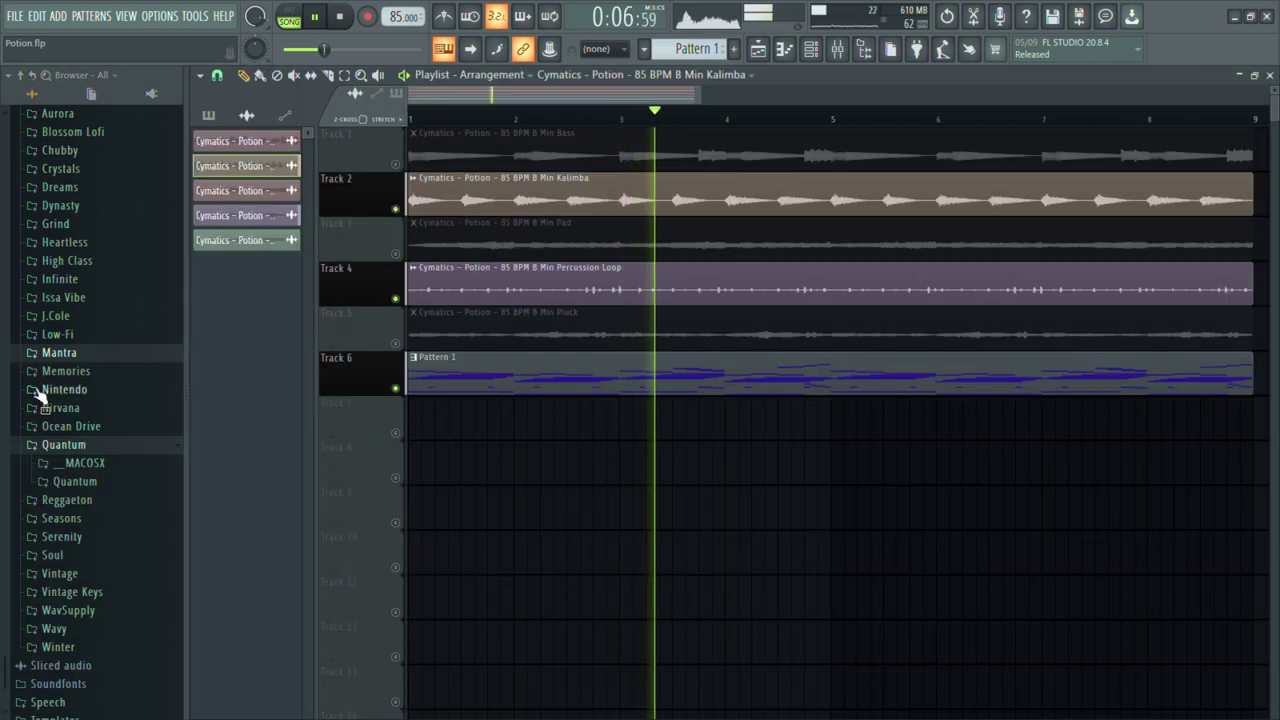
{"action": "scroll", "coordinate": [40, 393], "scroll_direction": "up", "scroll_amount": 12}
{"action": "left_click", "coordinate": [163, 608]}
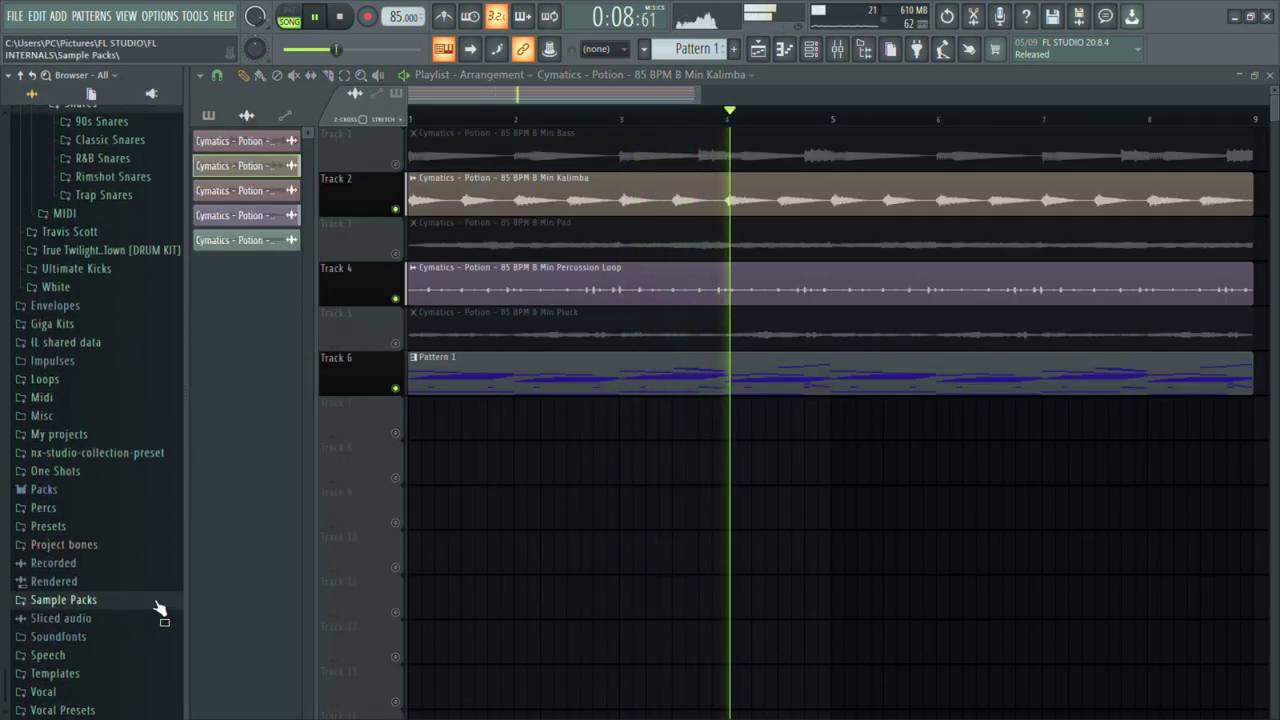
{"action": "scroll", "coordinate": [86, 449], "scroll_direction": "up", "scroll_amount": 10}
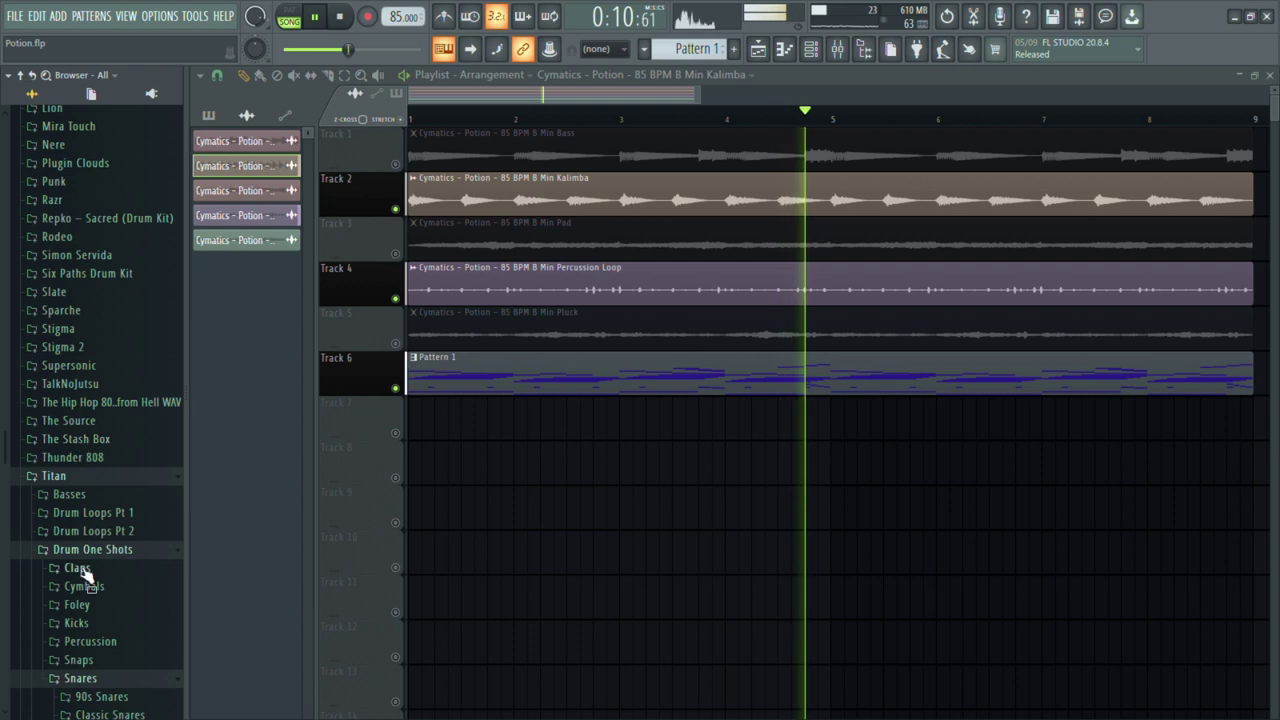
{"action": "left_click", "coordinate": [130, 478]}
{"action": "left_click", "coordinate": [135, 457]}
- Audition the Thunder 808 samples, load Cymatics - Rebirth 808 - C as a channel, and add an E4 note at bar 1
{"action": "scroll", "coordinate": [133, 560], "scroll_direction": "down", "scroll_amount": 3}
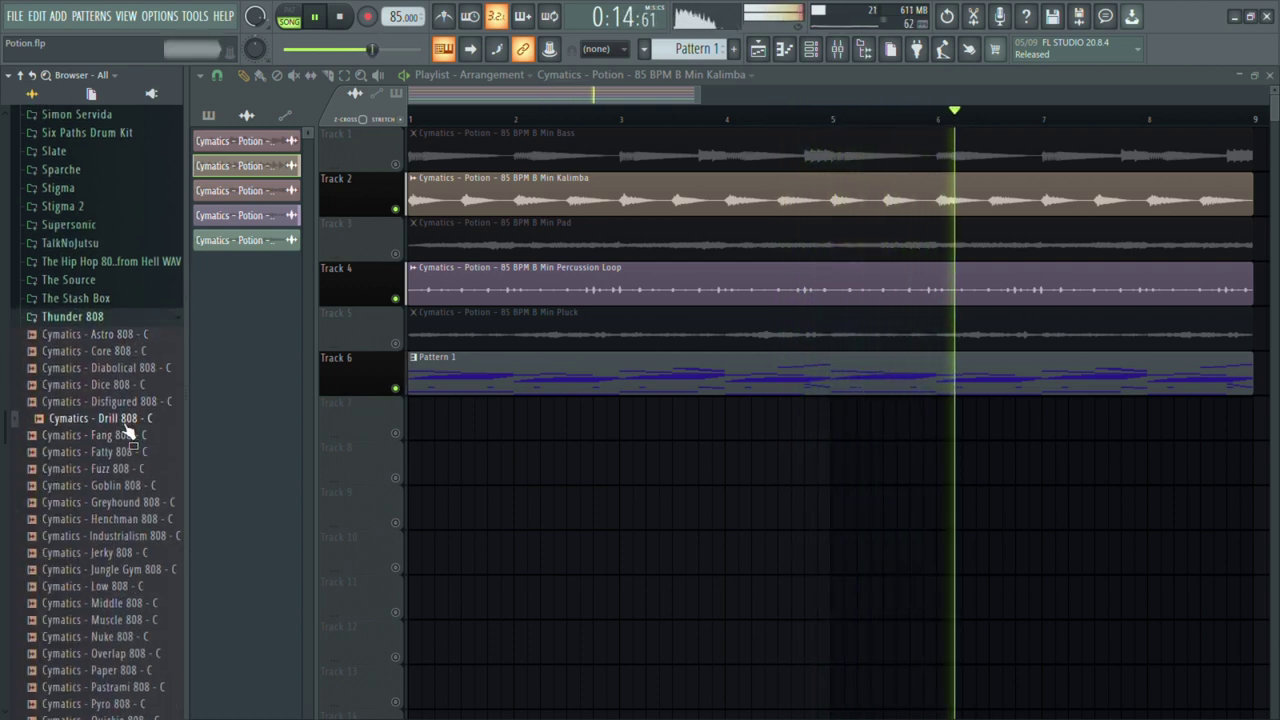
{"action": "scroll", "coordinate": [127, 430], "scroll_direction": "down", "scroll_amount": 7}
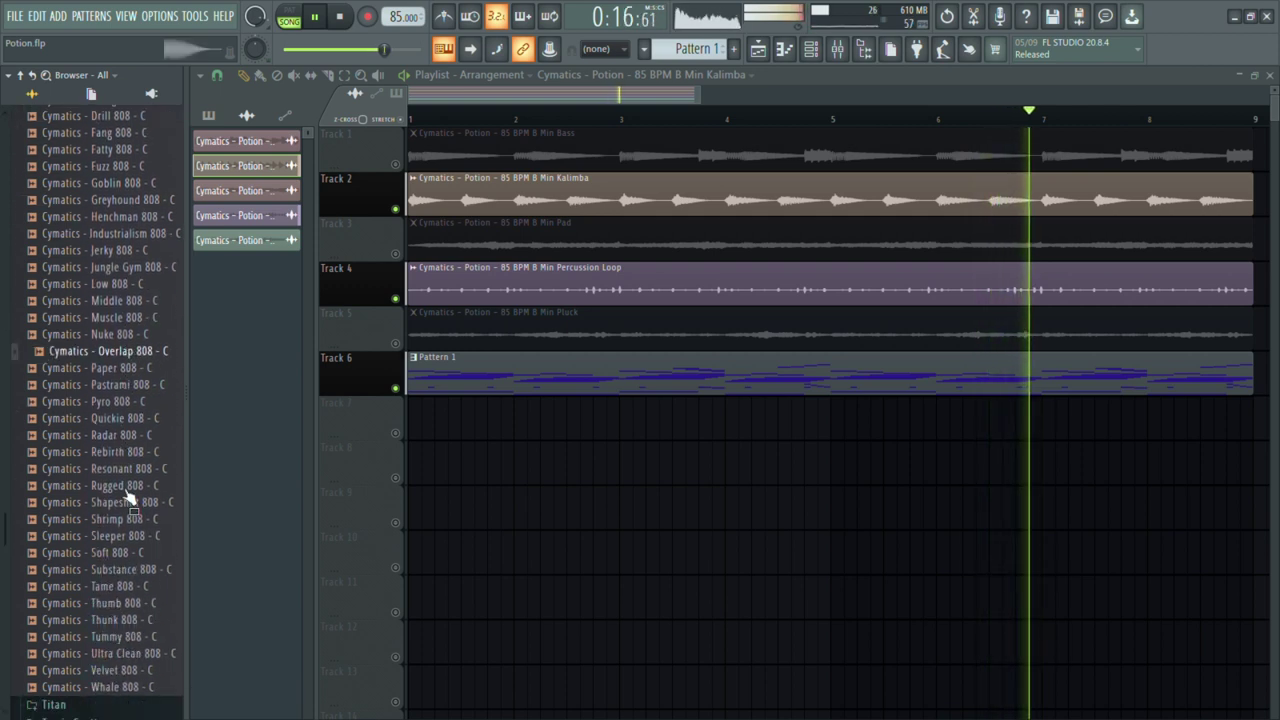
{"action": "scroll", "coordinate": [115, 470], "scroll_direction": "down", "scroll_amount": 3}
{"action": "left_click", "coordinate": [130, 377]}
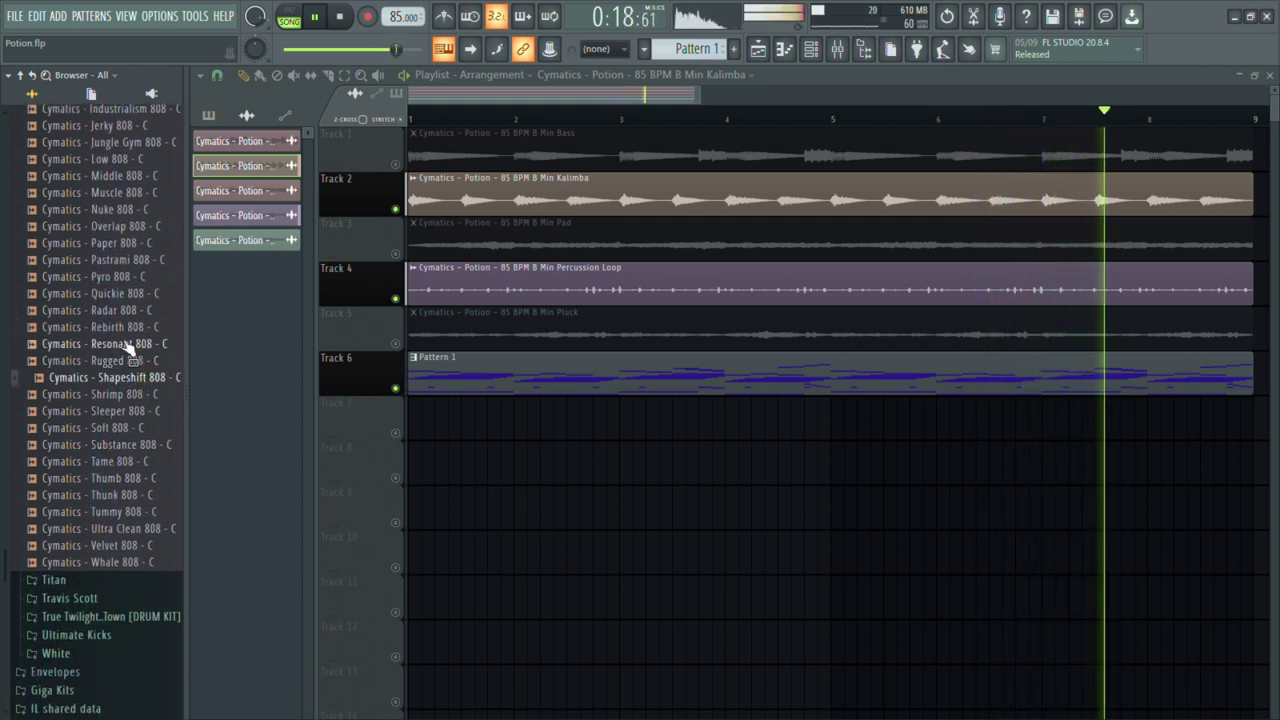
{"action": "left_click", "coordinate": [128, 330]}
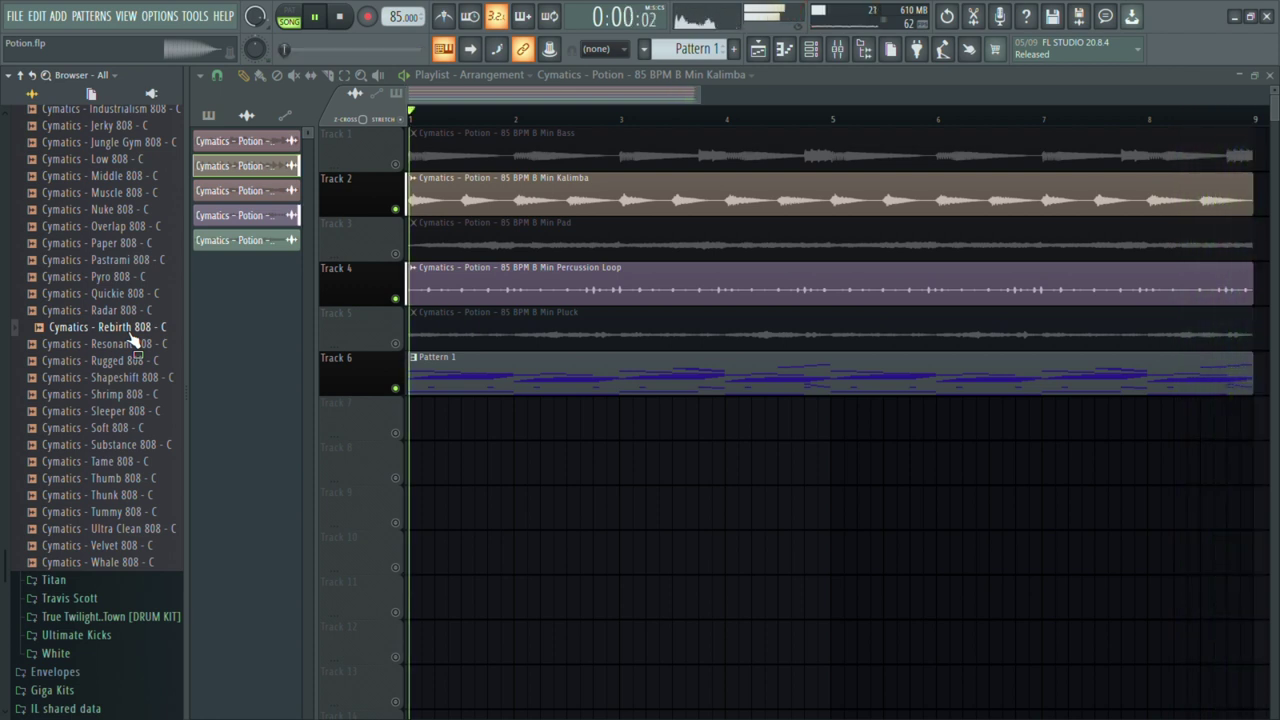
{"action": "left_click_drag", "start_coordinate": [130, 340], "coordinate": [765, 570]}
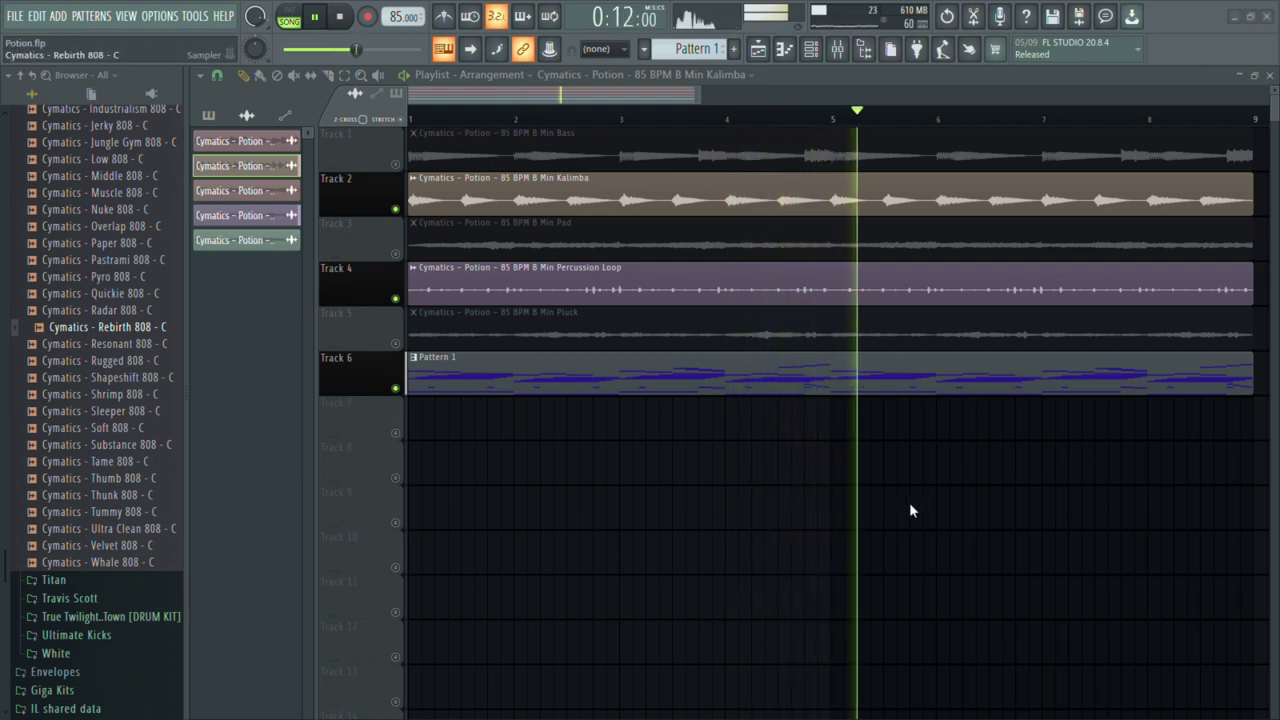
{"action": "key", "text": "F7"}
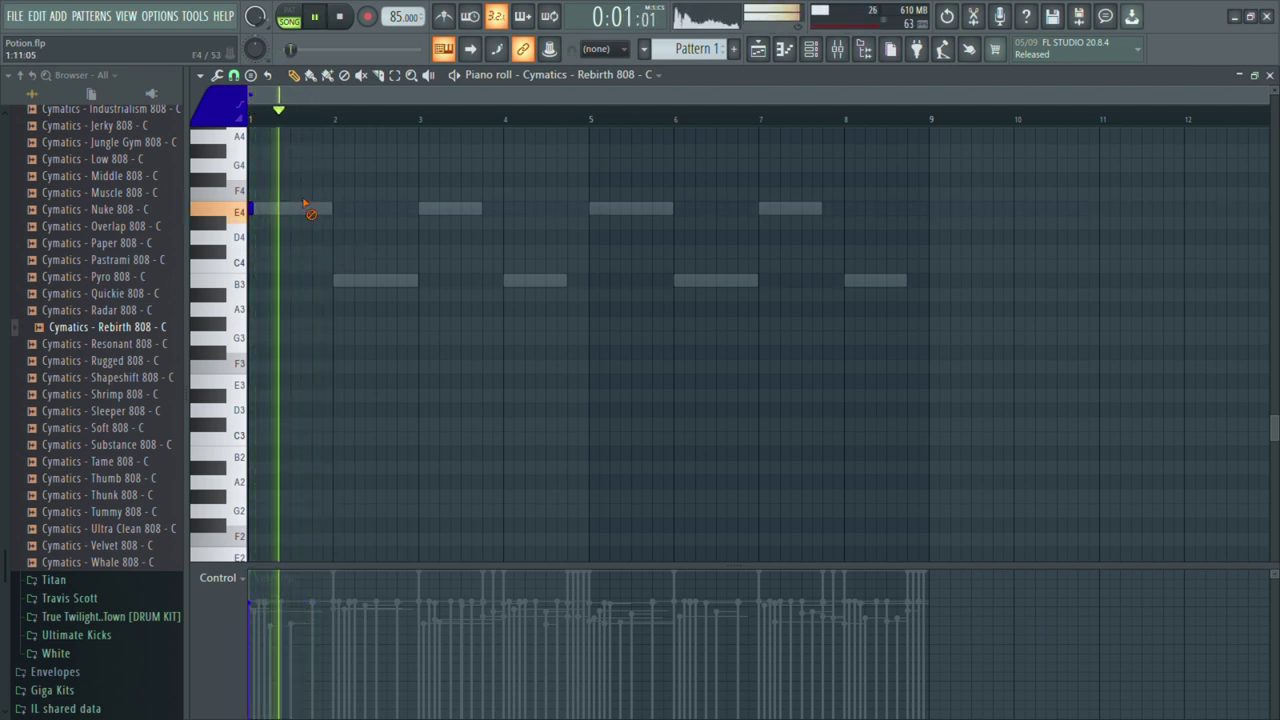
- Try an extra 808 note at step 13 of bar 1, first on A4 and then on G4
{"action": "left_click", "coordinate": [325, 139]}
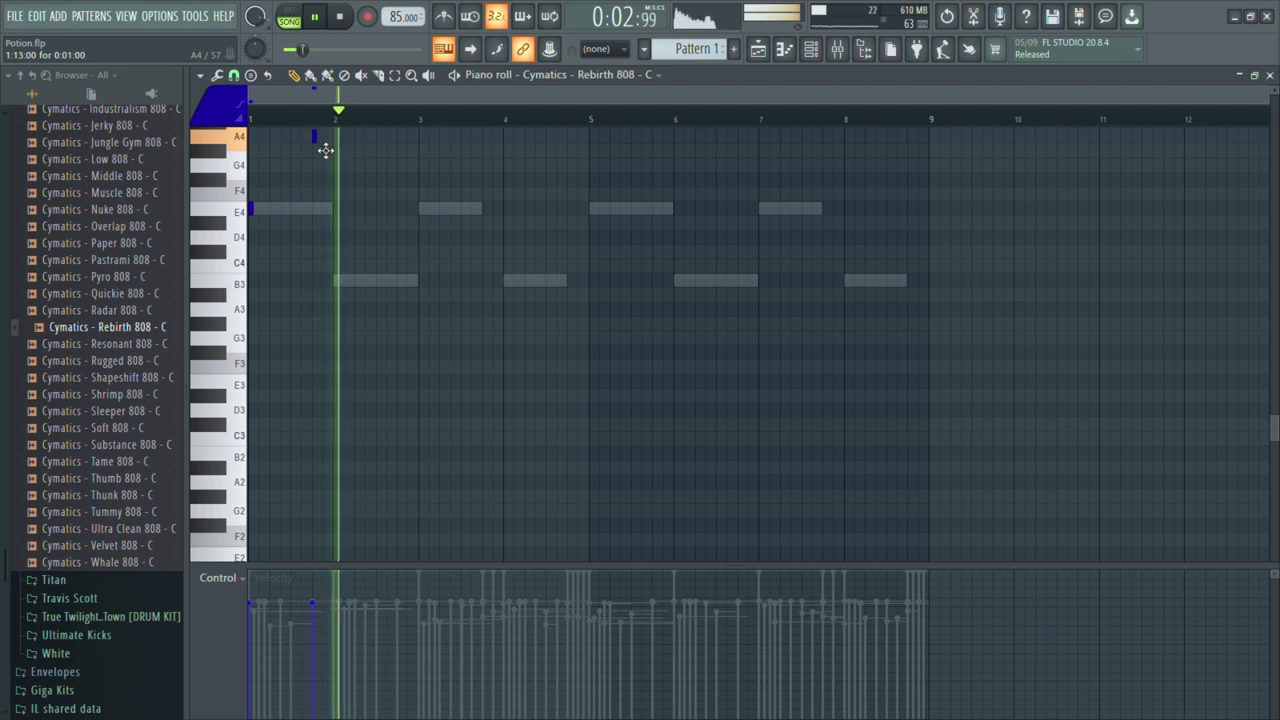
{"action": "right_click", "coordinate": [313, 140]}
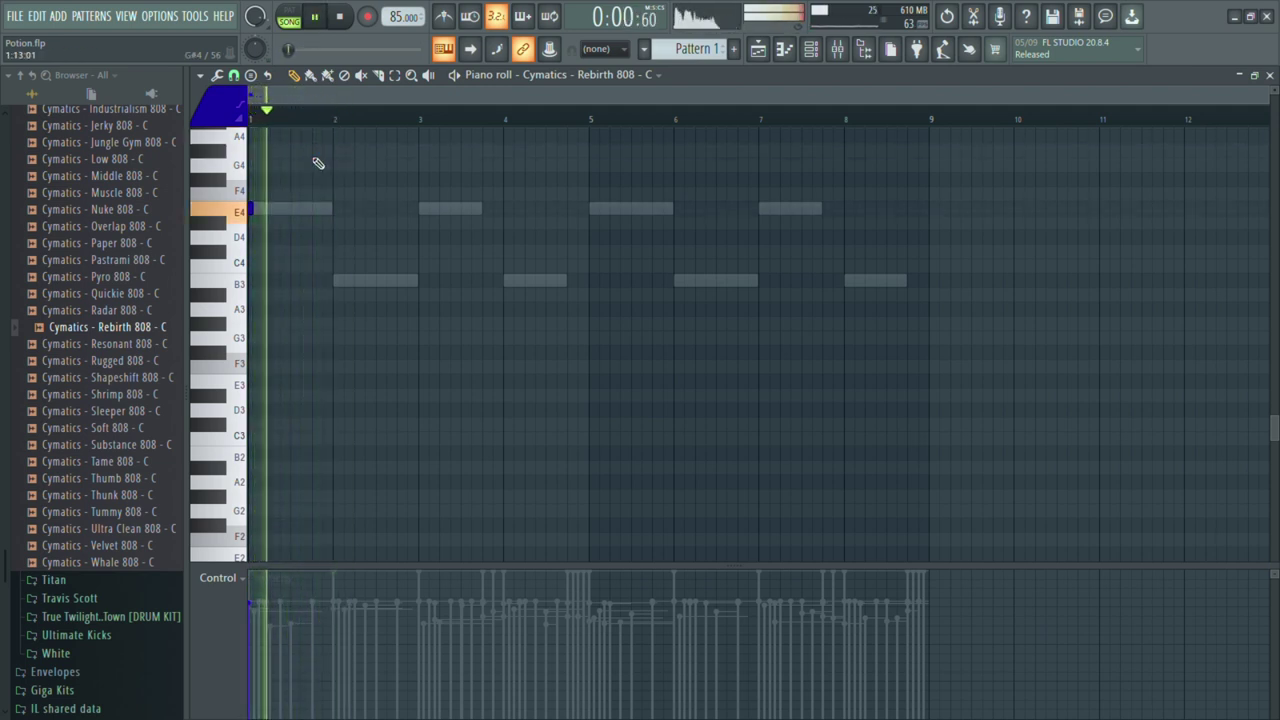
{"action": "left_click_drag", "start_coordinate": [320, 164], "coordinate": [321, 172]}
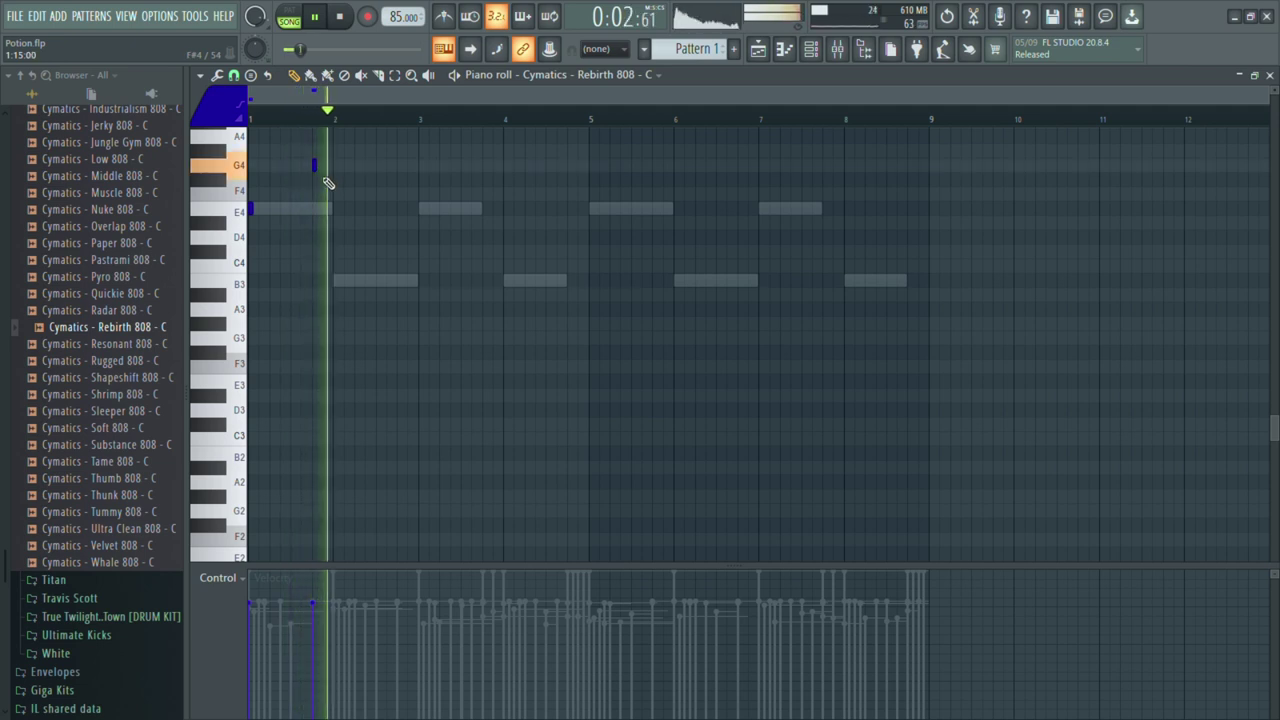
- Place one short 808 note at the start of each of bars 2 to 8, alternating B3 and E4 to match the ghost notes
{"action": "left_click", "coordinate": [344, 285]}
{"action": "key", "text": "space"}
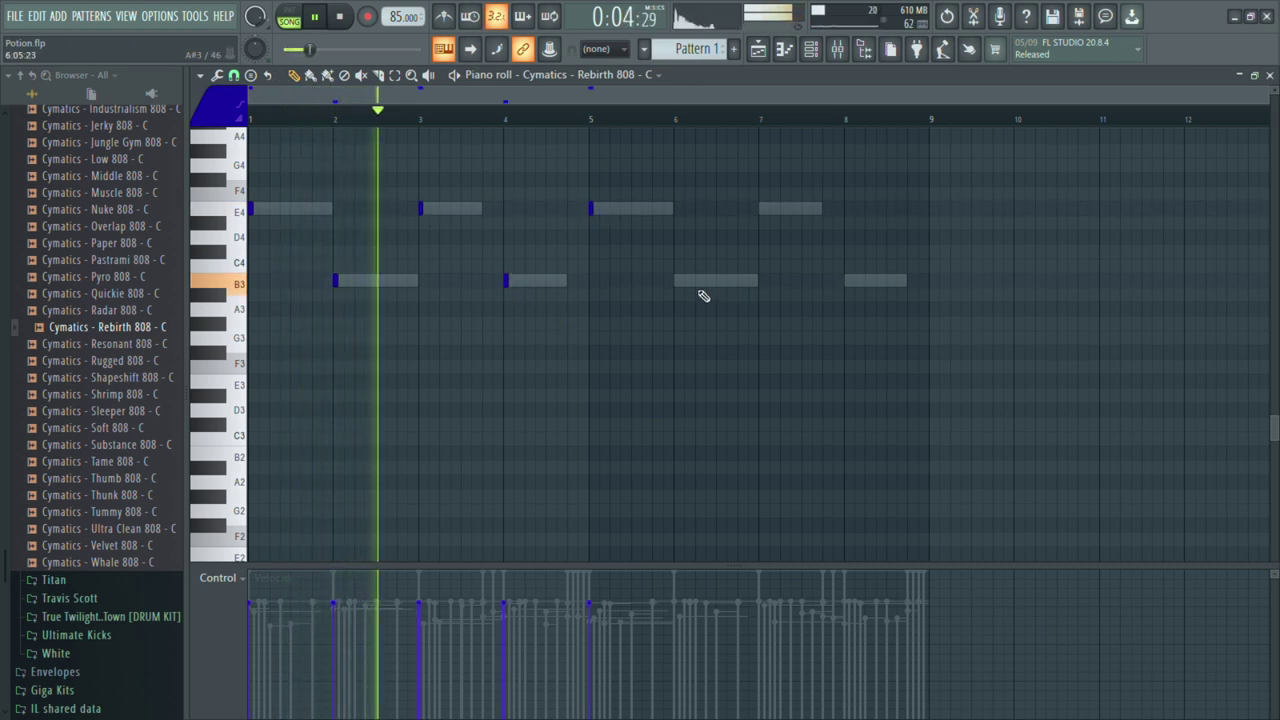
{"action": "left_click", "coordinate": [860, 290]}
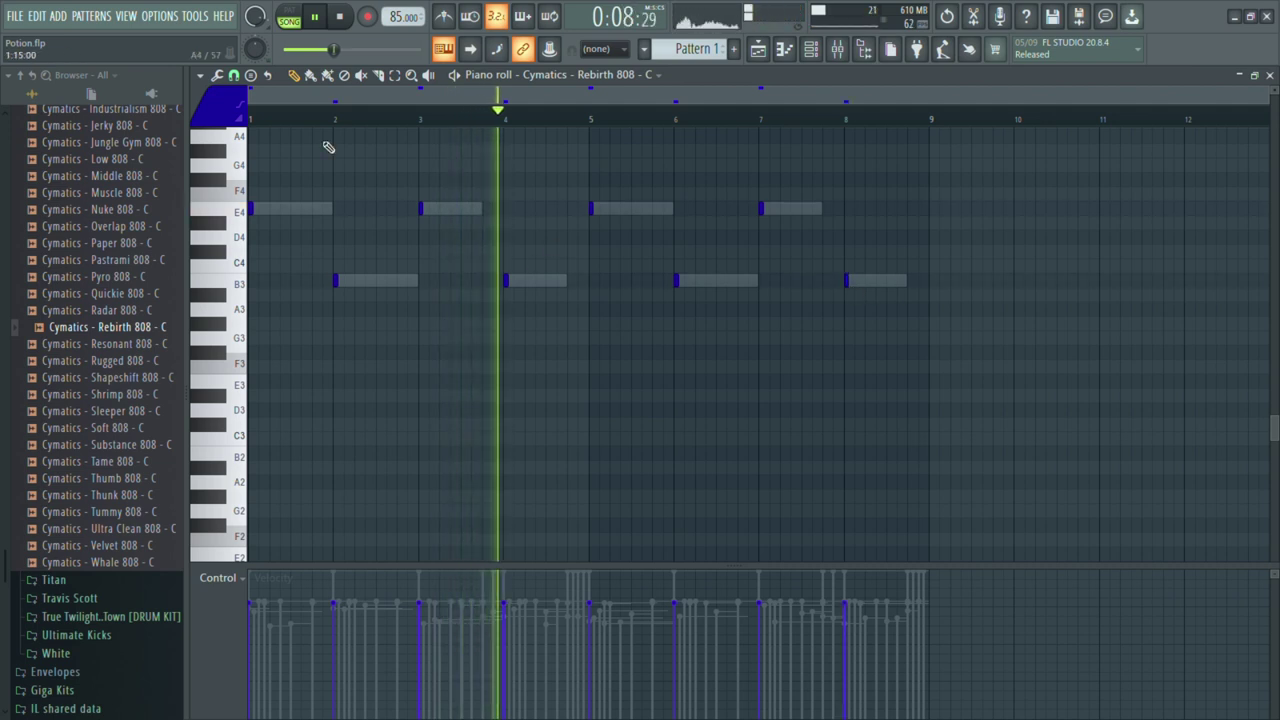
- Add two short 808 notes on E4 at steps 12 and 15 of bar 1
{"action": "scroll", "coordinate": [208, 297], "scroll_direction": "up", "scroll_amount": 3}
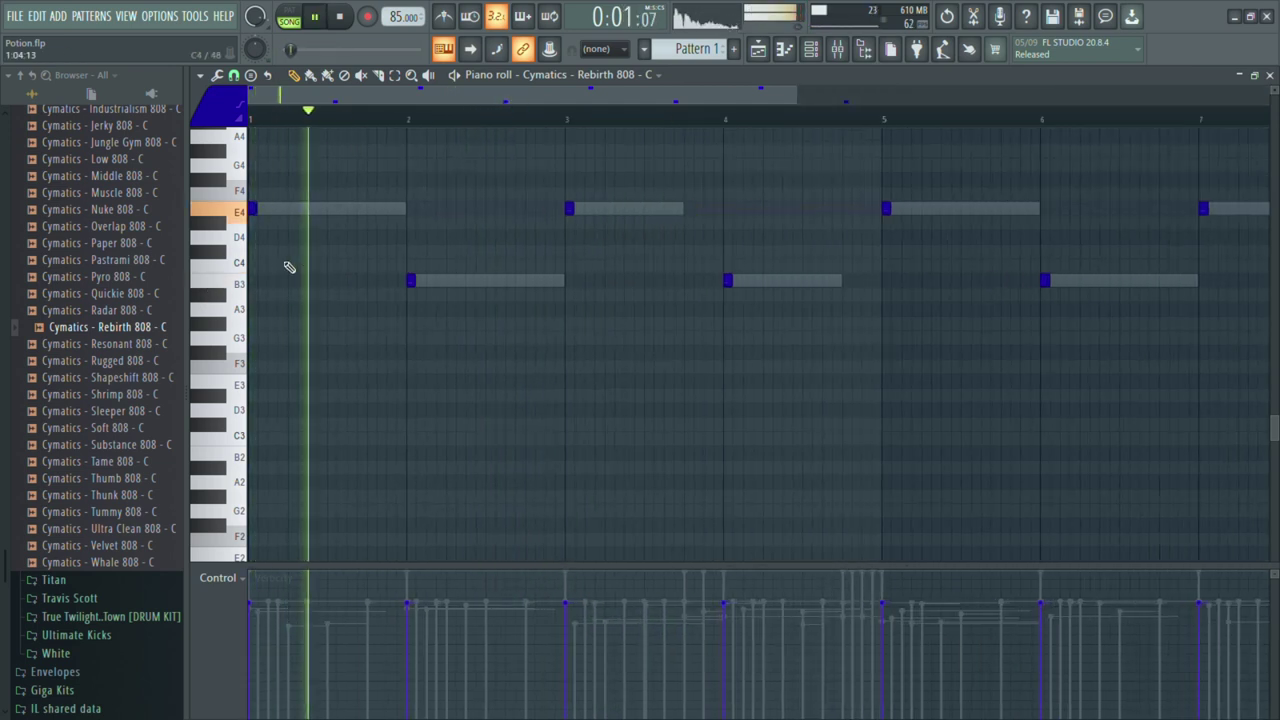
{"action": "left_click", "coordinate": [386, 212]}
{"action": "left_click_drag", "start_coordinate": [386, 217], "coordinate": [371, 220]}
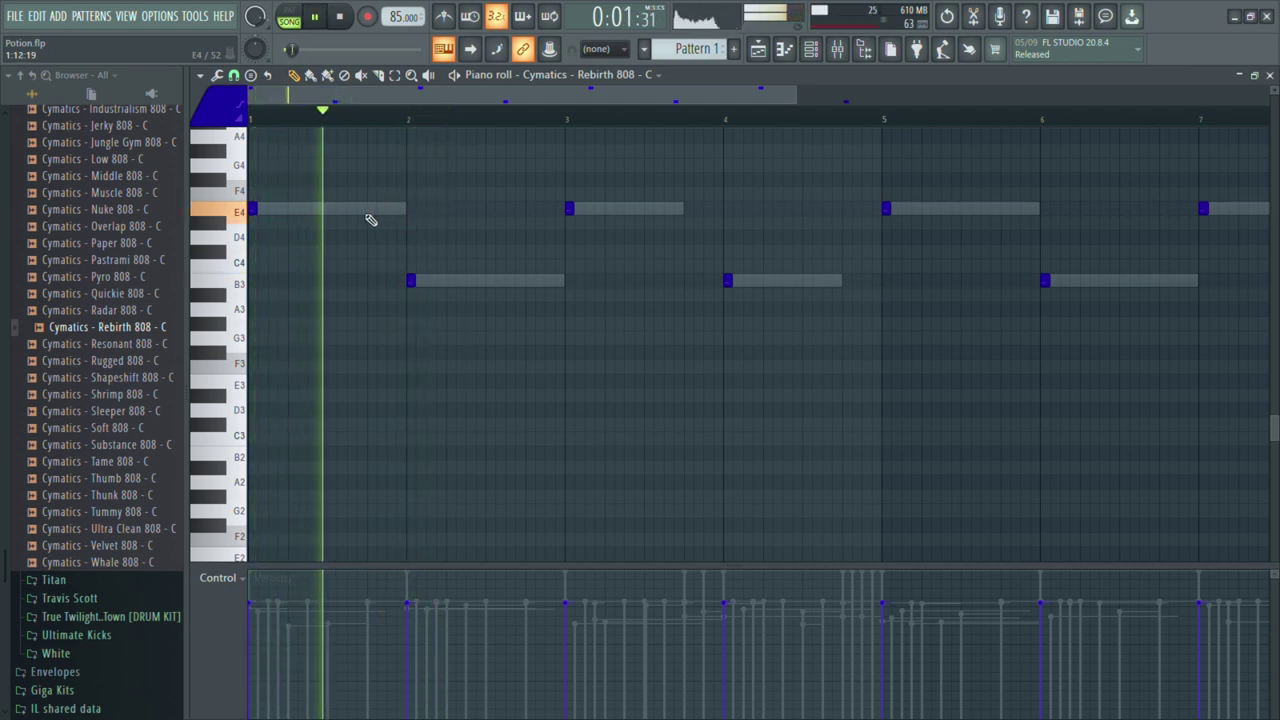
{"action": "left_click", "coordinate": [389, 217]}
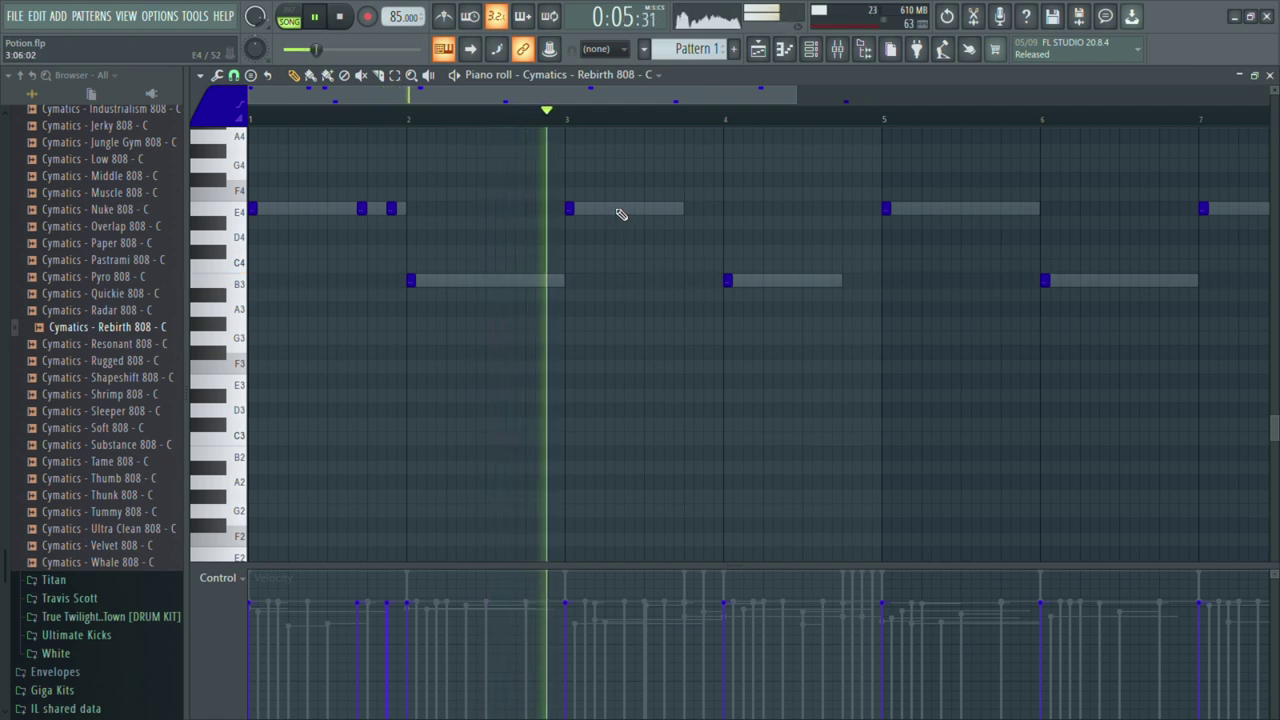
- Try extra 808 notes on E4 at step 15 of bar 3 and step 4 of bar 5, and on B3 at step 4 of bar 6
{"action": "left_click", "coordinate": [710, 212]}
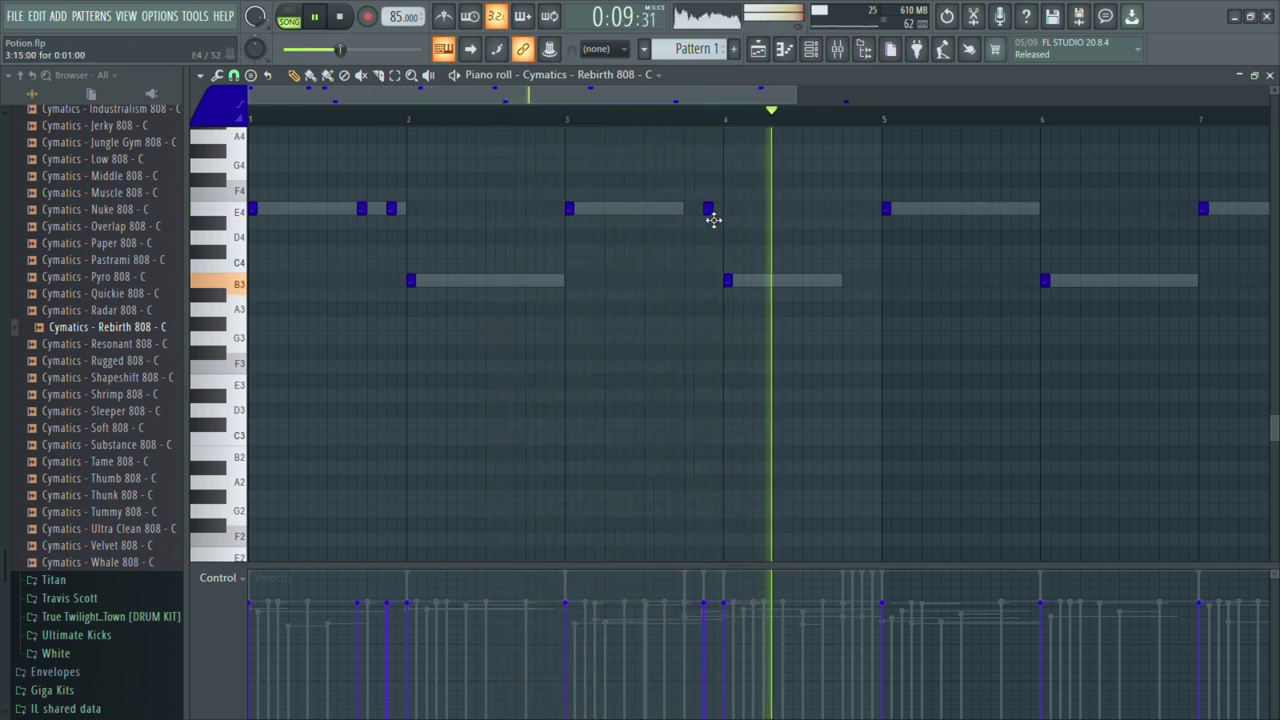
{"action": "left_click", "coordinate": [915, 210]}
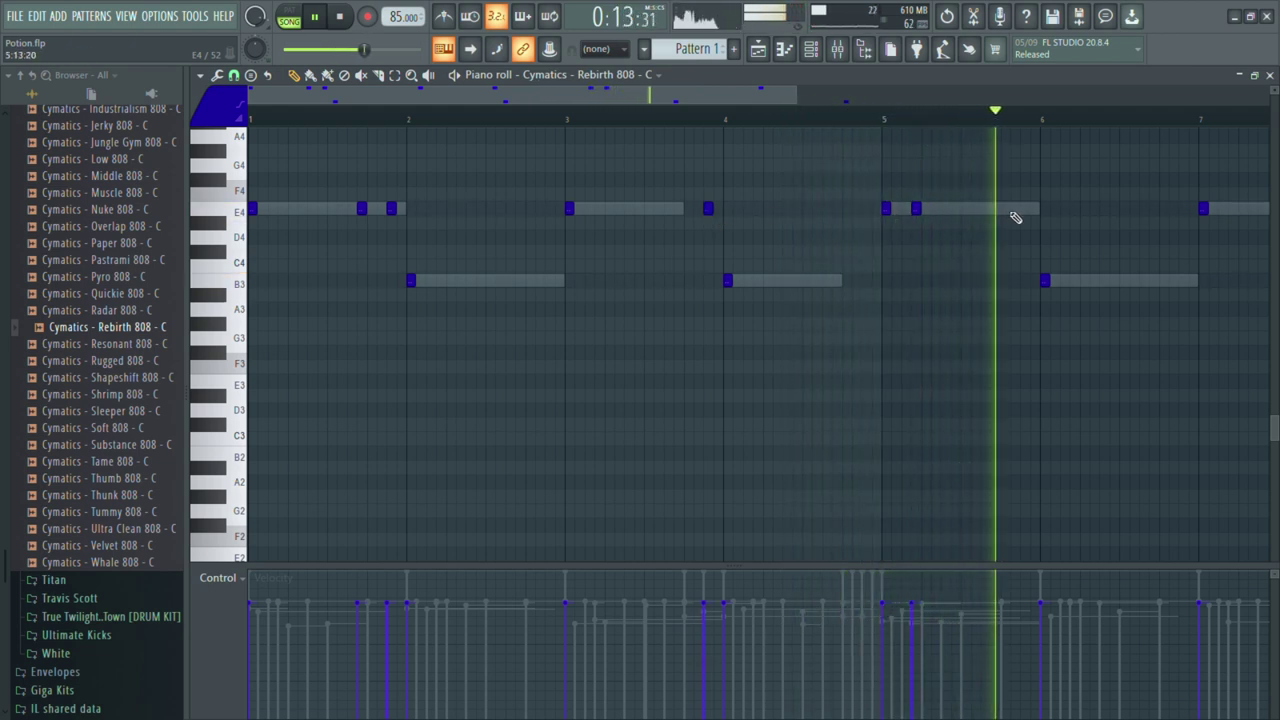
{"action": "left_click", "coordinate": [1084, 286]}
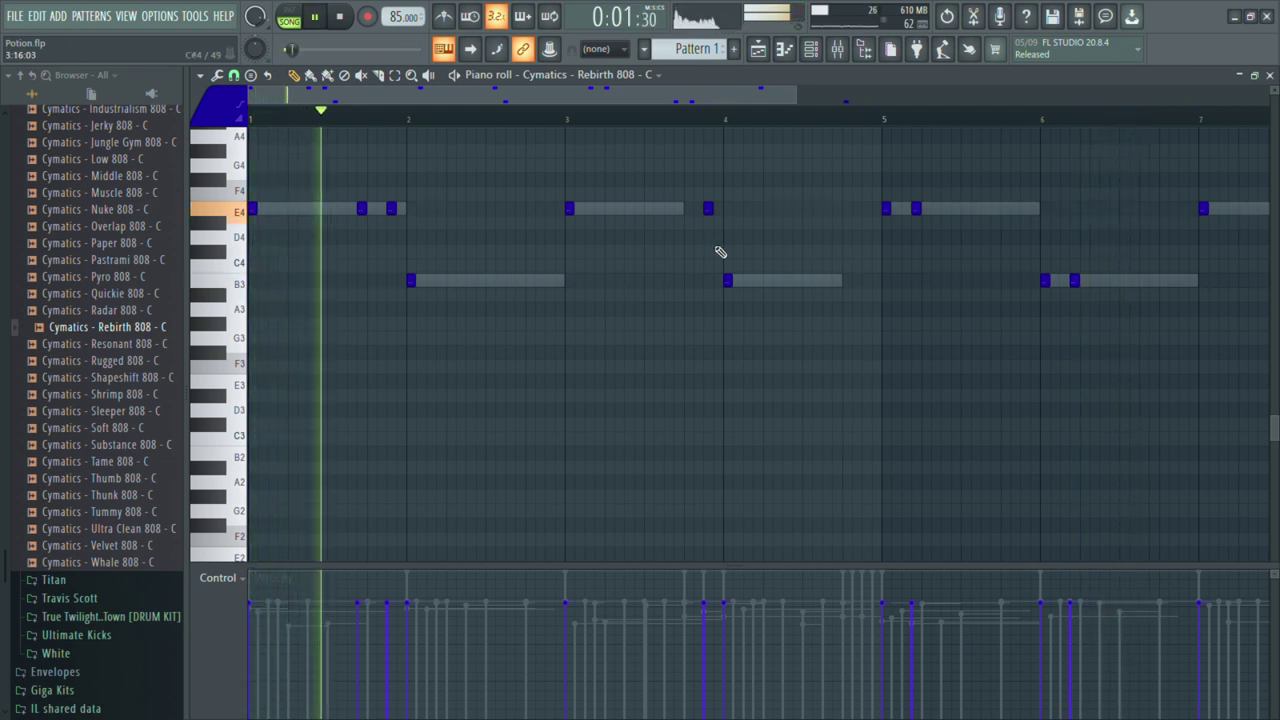
- In bar 3, add an E4 note at step 13 and replace the note at step 15 with a B4 slide note
{"action": "scroll", "coordinate": [513, 273], "scroll_direction": "right", "scroll_amount": 2}
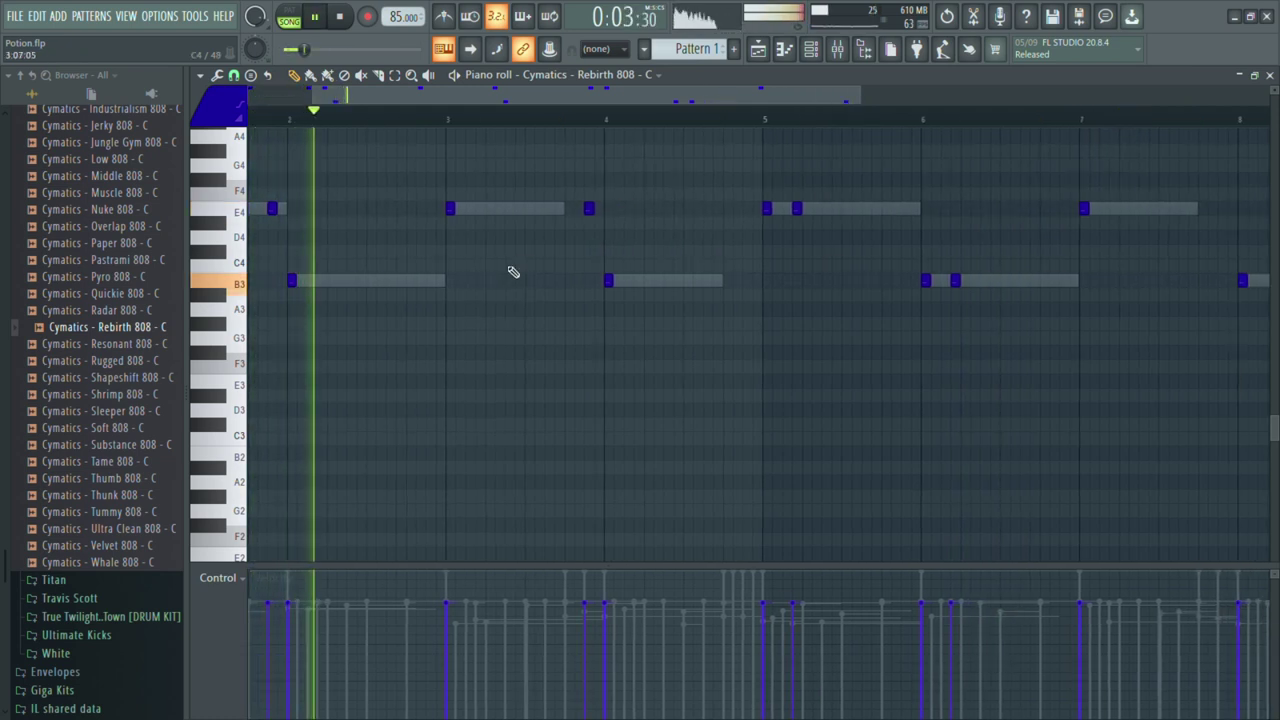
{"action": "scroll", "coordinate": [513, 273], "scroll_direction": "right", "scroll_amount": 1}
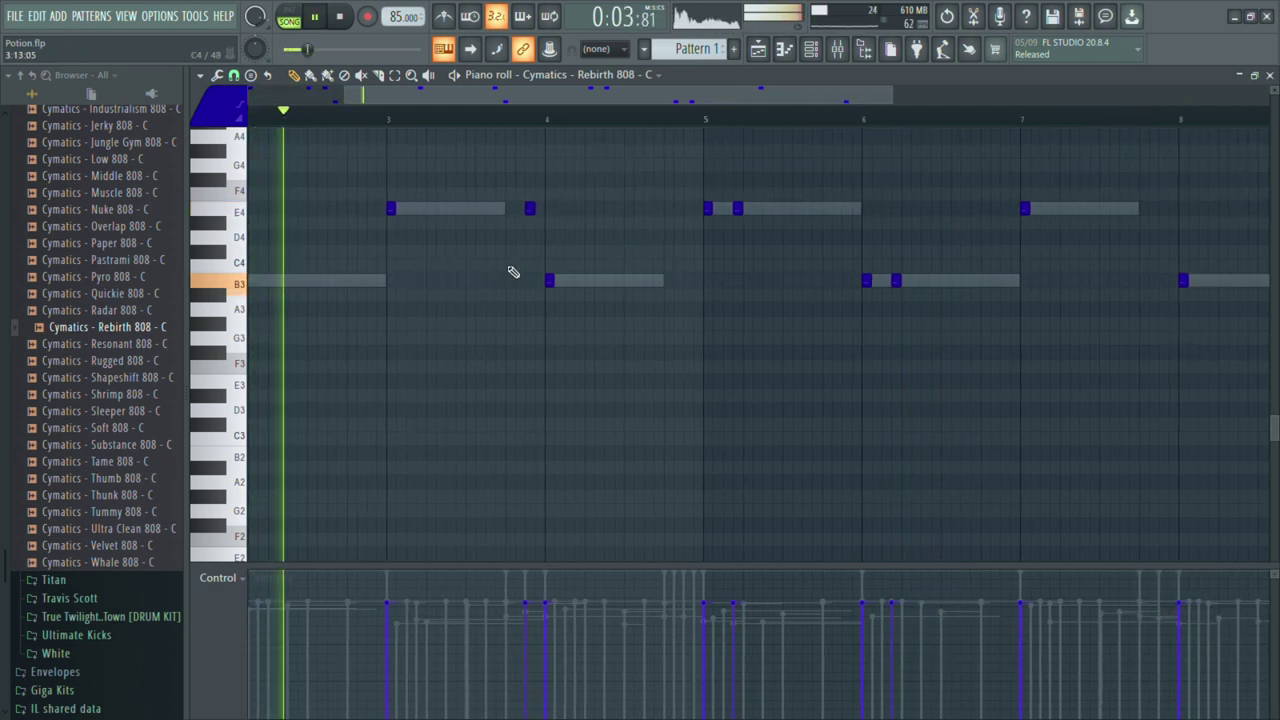
{"action": "left_click", "coordinate": [512, 216]}
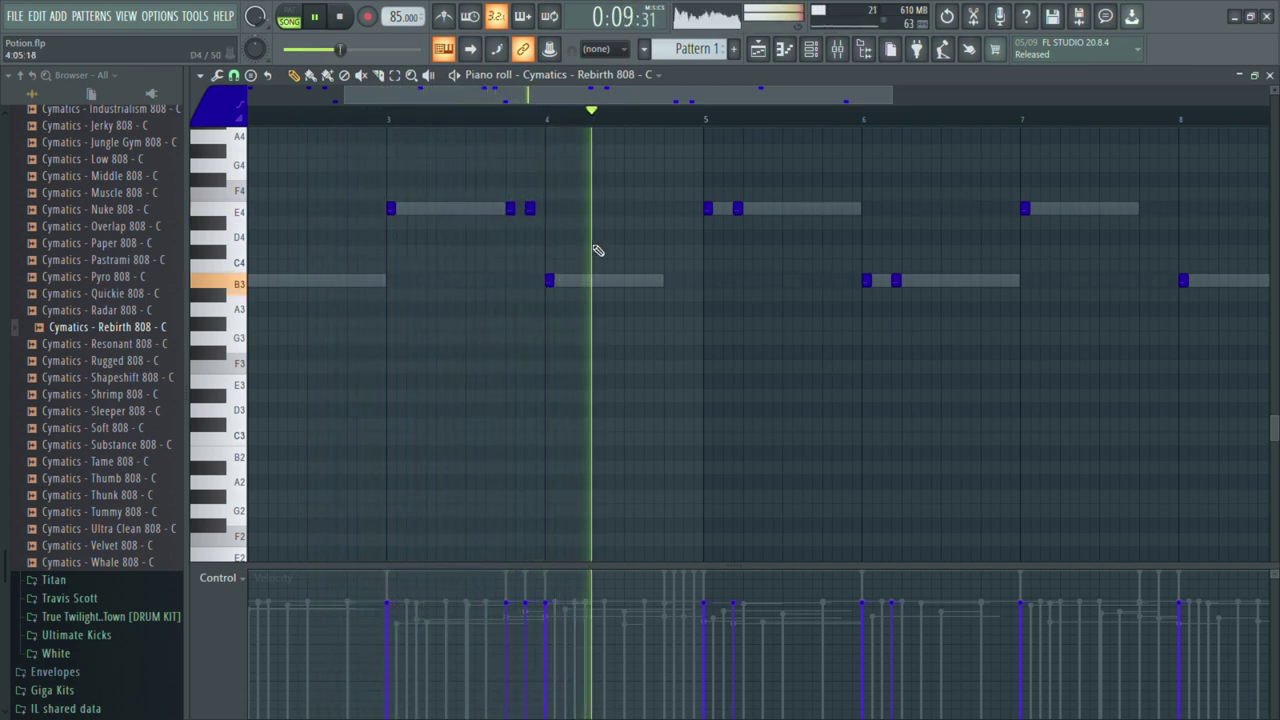
{"action": "right_click", "coordinate": [530, 211]}
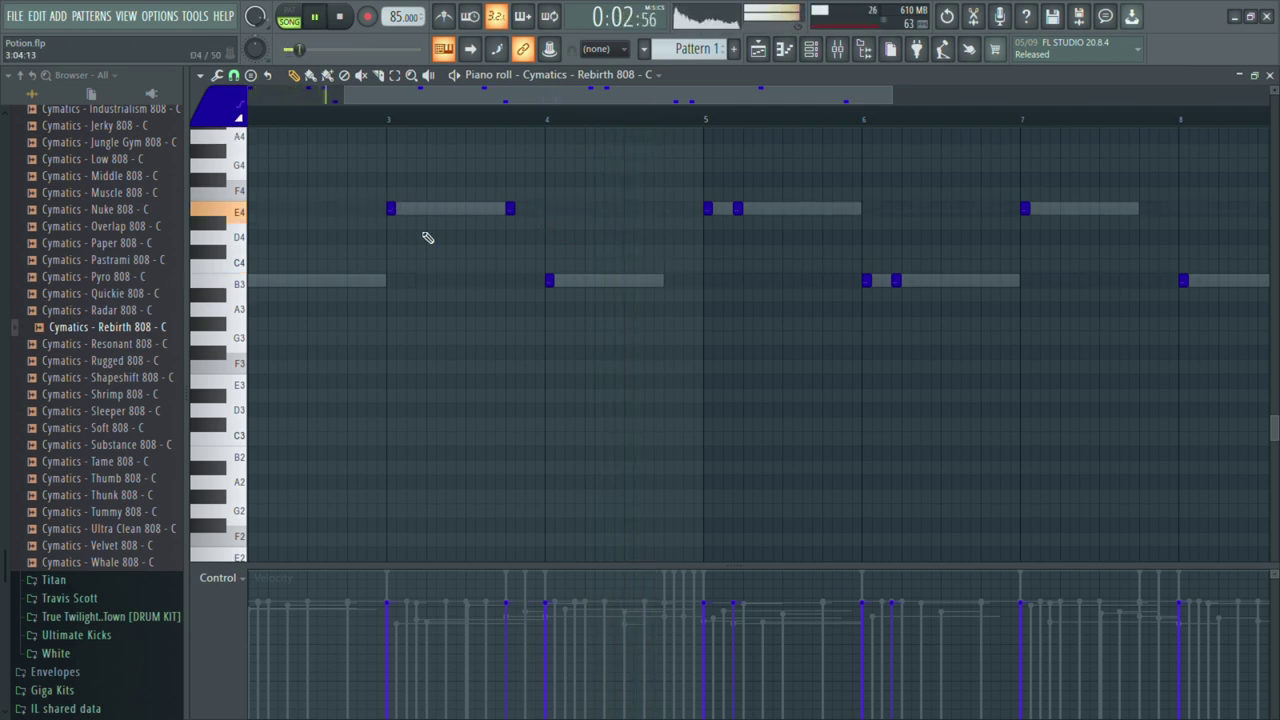
{"action": "scroll", "coordinate": [536, 228], "scroll_direction": "up", "scroll_amount": 3}
{"action": "left_click", "coordinate": [531, 203]}
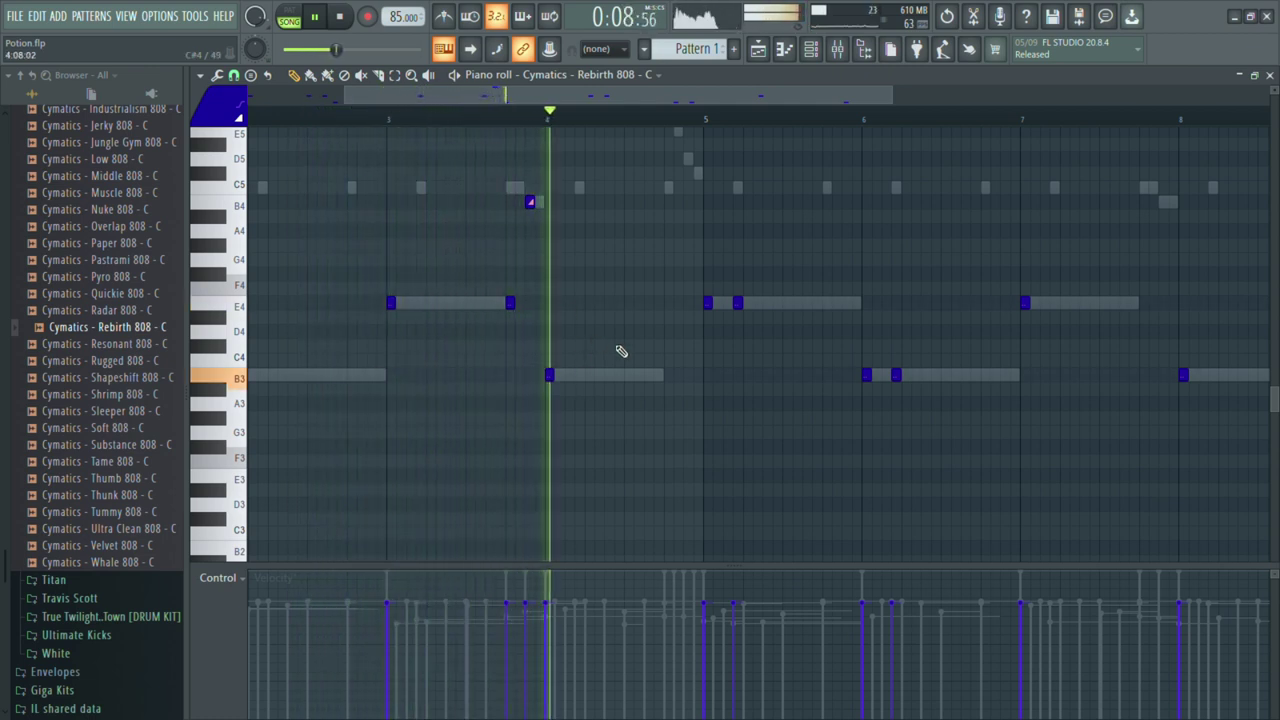
- Delete the extra 808 notes following the downbeats of bars 5 and 6, leaving only the note at each bar's start
{"action": "scroll", "coordinate": [680, 280], "scroll_direction": "down", "scroll_amount": 4}
{"action": "scroll", "coordinate": [695, 259], "scroll_direction": "up", "scroll_amount": 4}
{"action": "scroll", "coordinate": [834, 289], "scroll_direction": "right", "scroll_amount": 4}
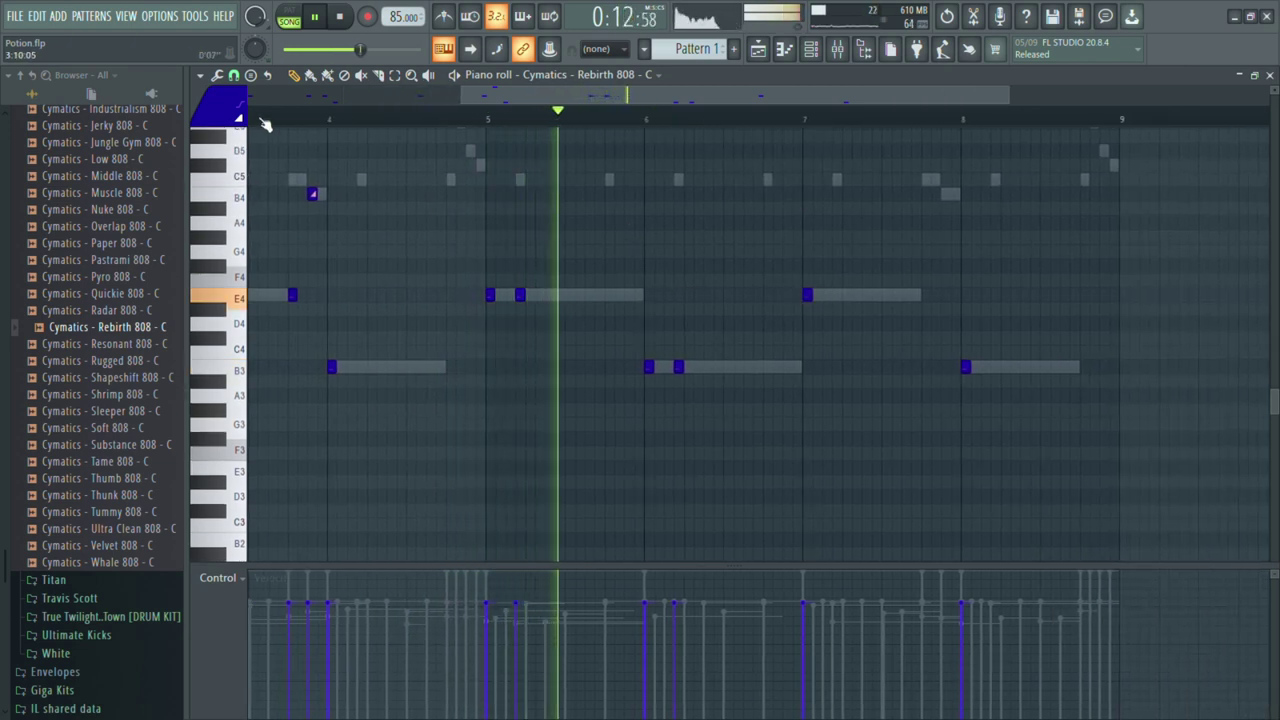
{"action": "left_click_drag", "start_coordinate": [676, 367], "coordinate": [666, 367]}
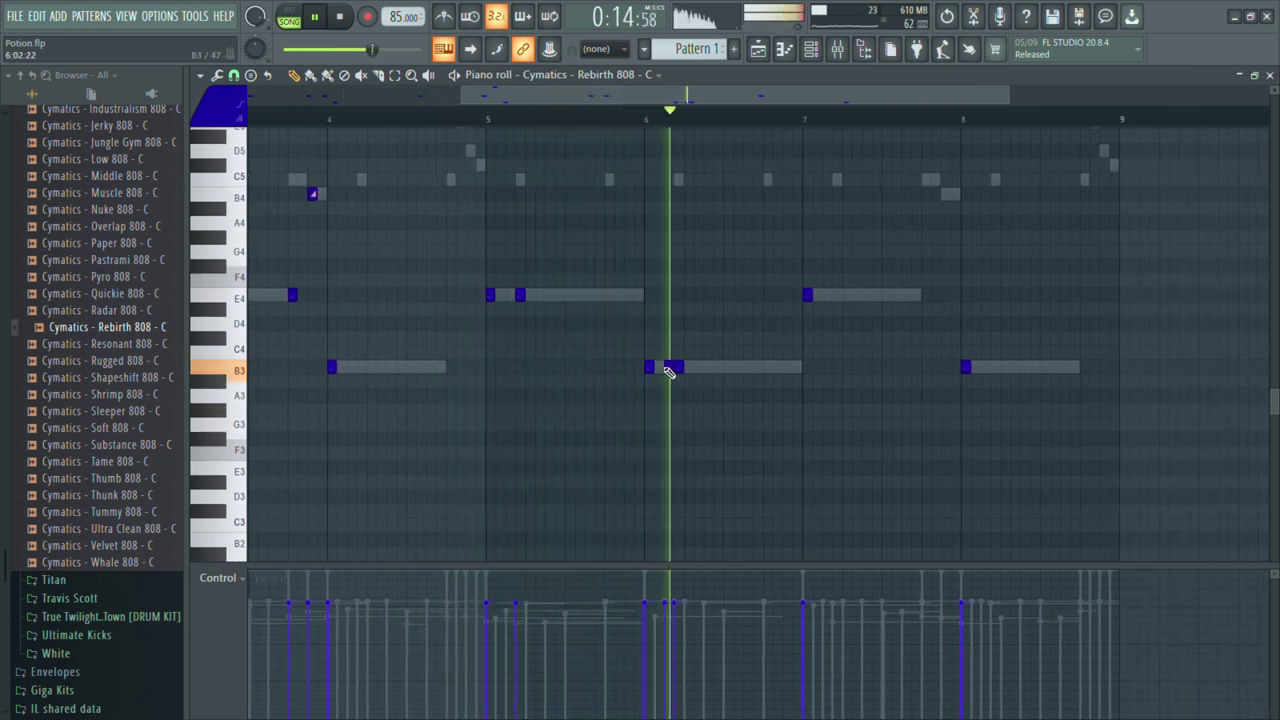
{"action": "key", "text": "space"}
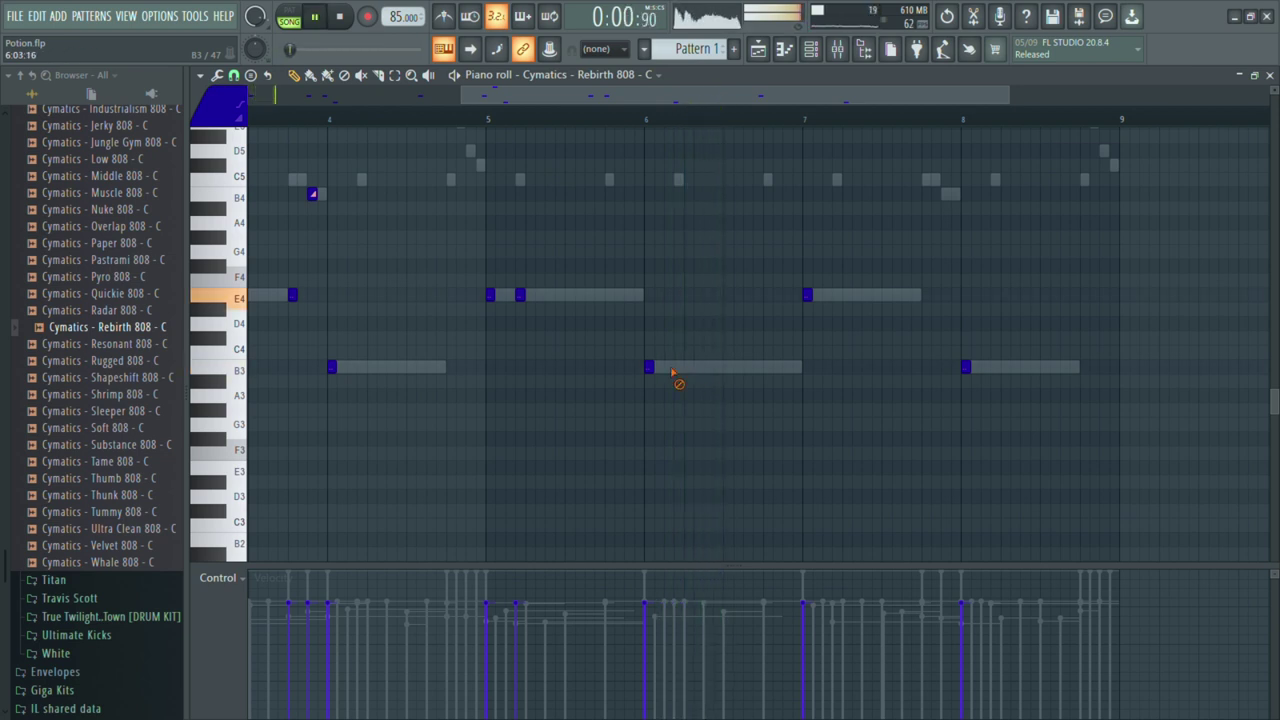
{"action": "right_click", "coordinate": [520, 295]}
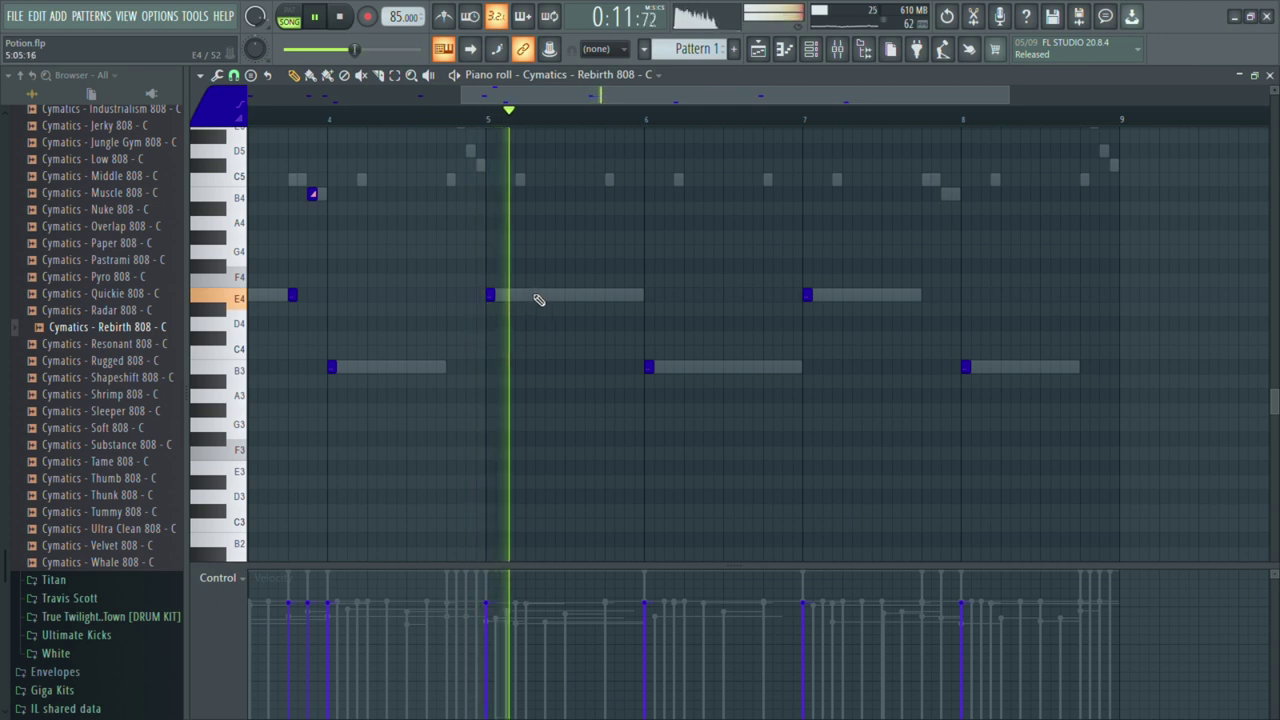
- Add E4 notes at step 7 of bar 5 and steps 12 and 15 of bar 7, plus an F3 slide note at step 4 of bar 5
{"action": "left_click", "coordinate": [556, 296]}
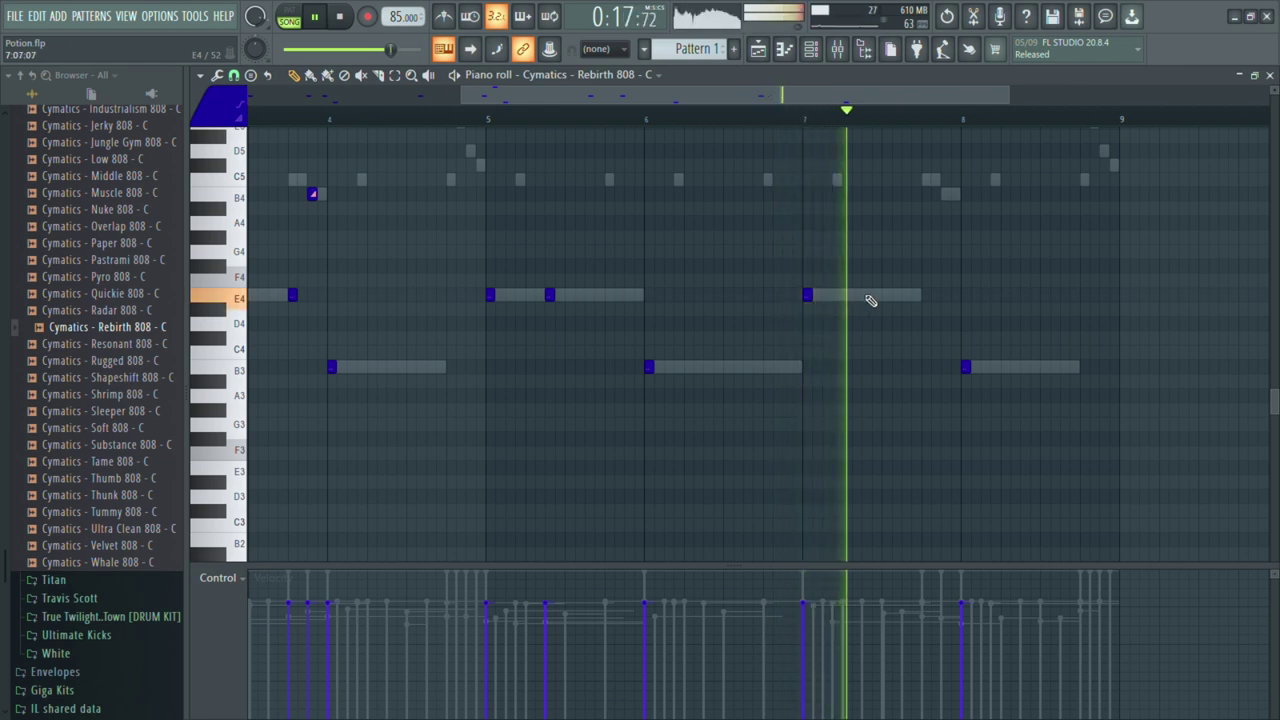
{"action": "left_click", "coordinate": [913, 299]}
{"action": "left_click", "coordinate": [947, 300]}
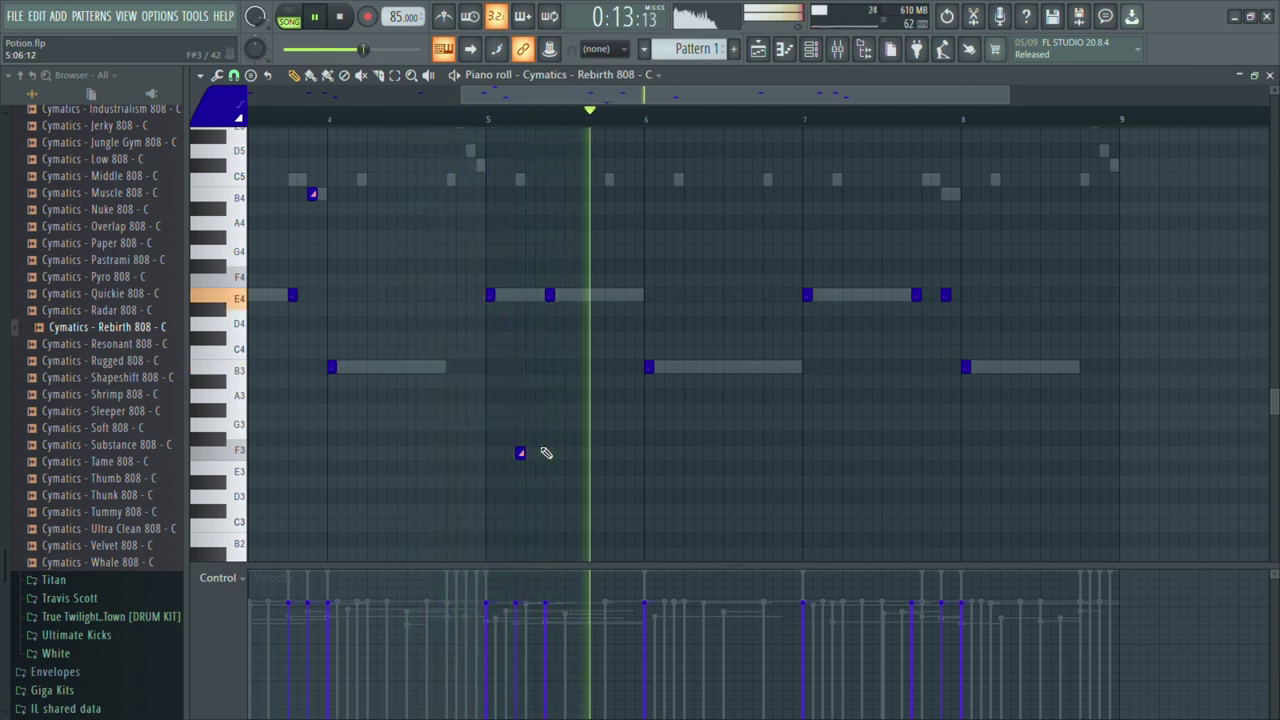
{"action": "left_click", "coordinate": [819, 356]}
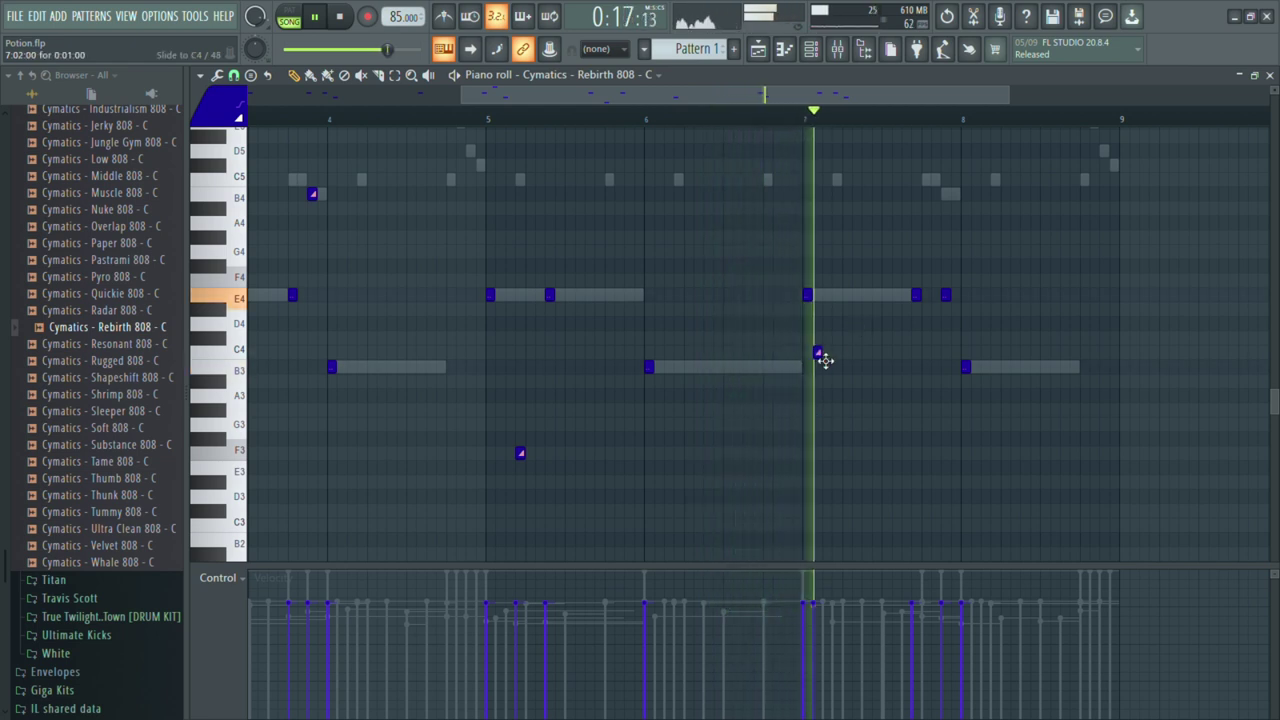
{"action": "left_click_drag", "start_coordinate": [824, 360], "coordinate": [826, 431]}
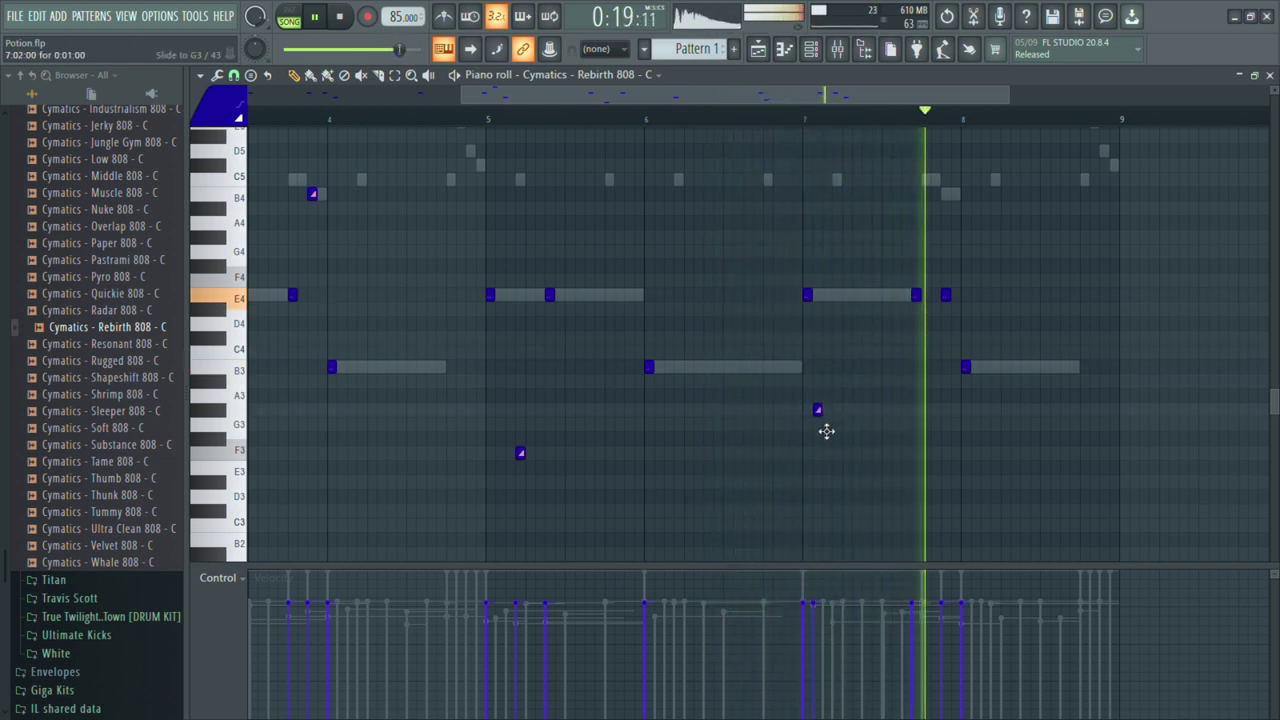
{"action": "right_click", "coordinate": [818, 410]}
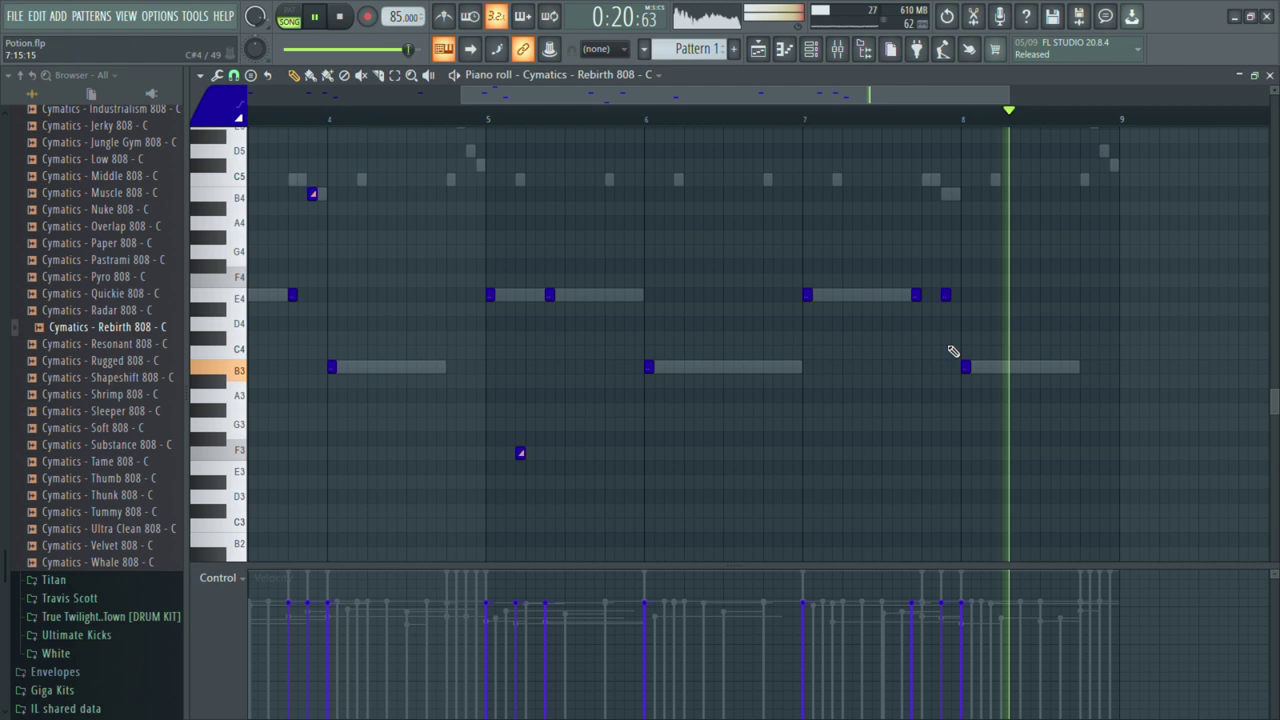
- Transpose all the 808 notes up one octave
{"action": "left_click", "coordinate": [1084, 366]}
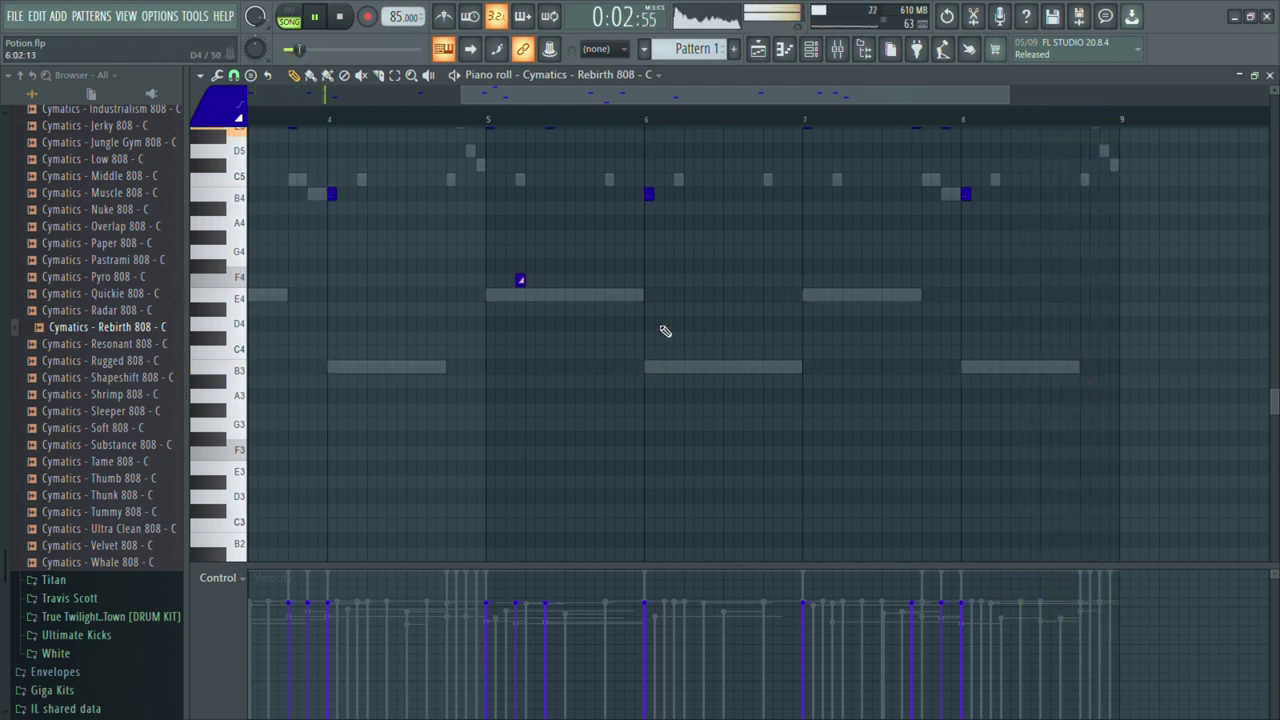
{"action": "scroll", "coordinate": [665, 331], "scroll_direction": "up", "scroll_amount": 3}
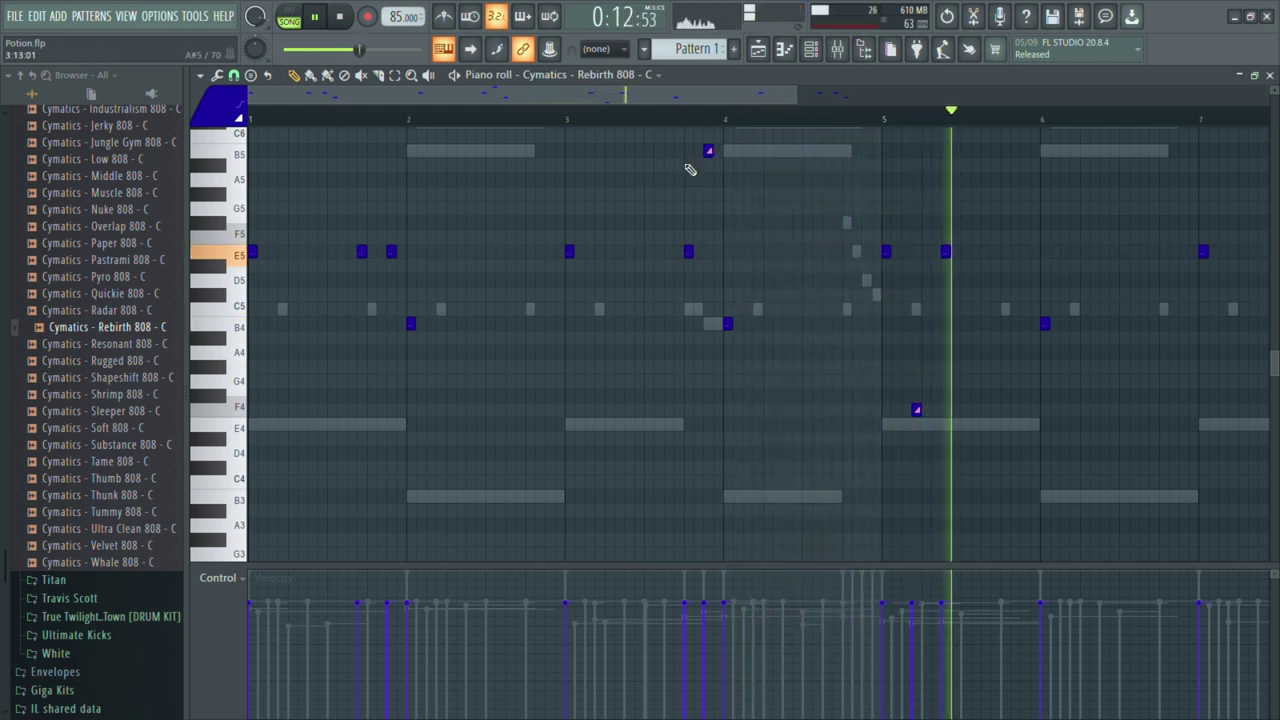
- Lower the slide note at step 15 of bar 3 to G5 and add a D5 slide note at step 3 of bar 5
{"action": "left_click", "coordinate": [708, 150]}
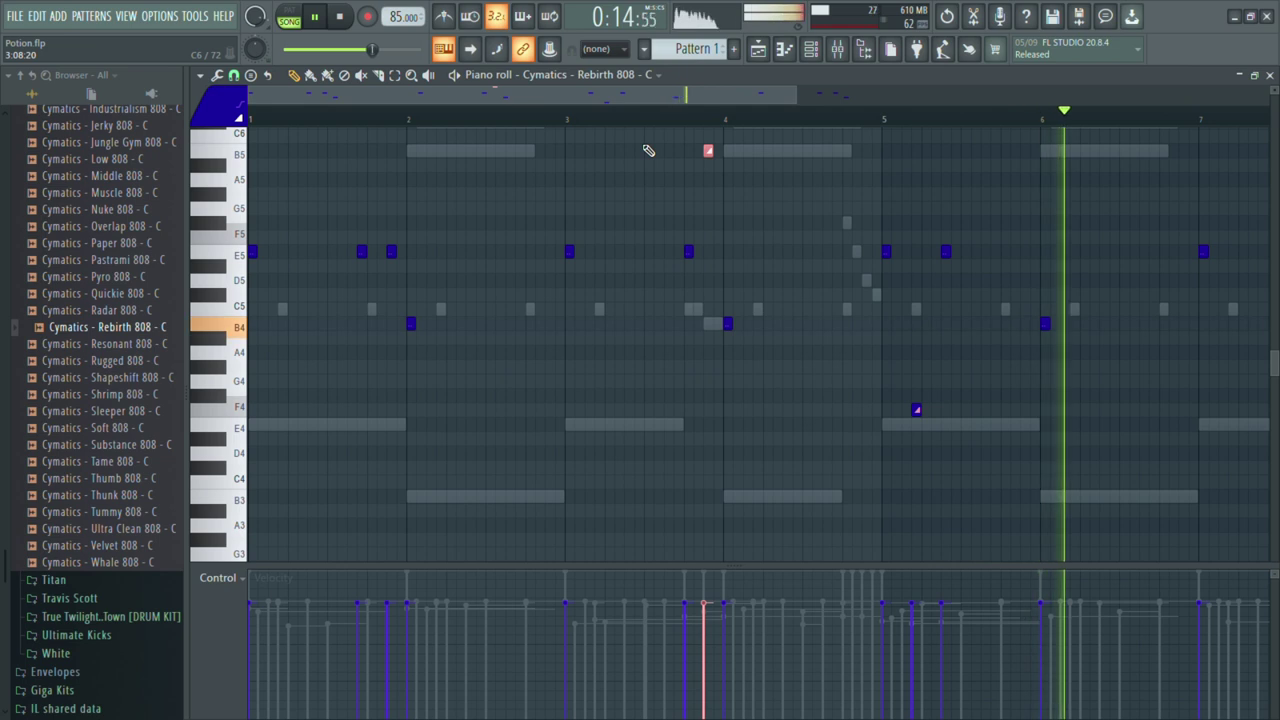
{"action": "key", "text": "Down"}
{"action": "key", "text": "Down"}
{"action": "key", "text": "Down"}
{"action": "key", "text": "Down"}
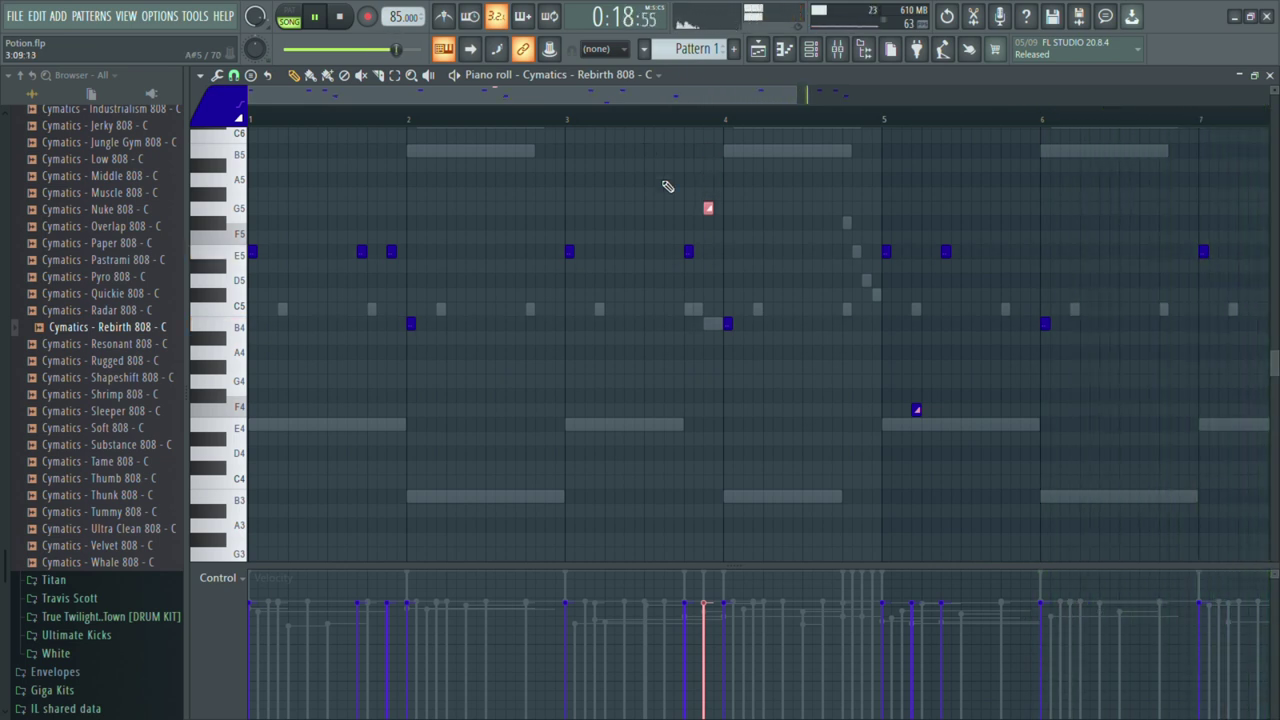
{"action": "scroll", "coordinate": [675, 210], "scroll_direction": "down", "scroll_amount": 2}
{"action": "left_click", "coordinate": [772, 281]}
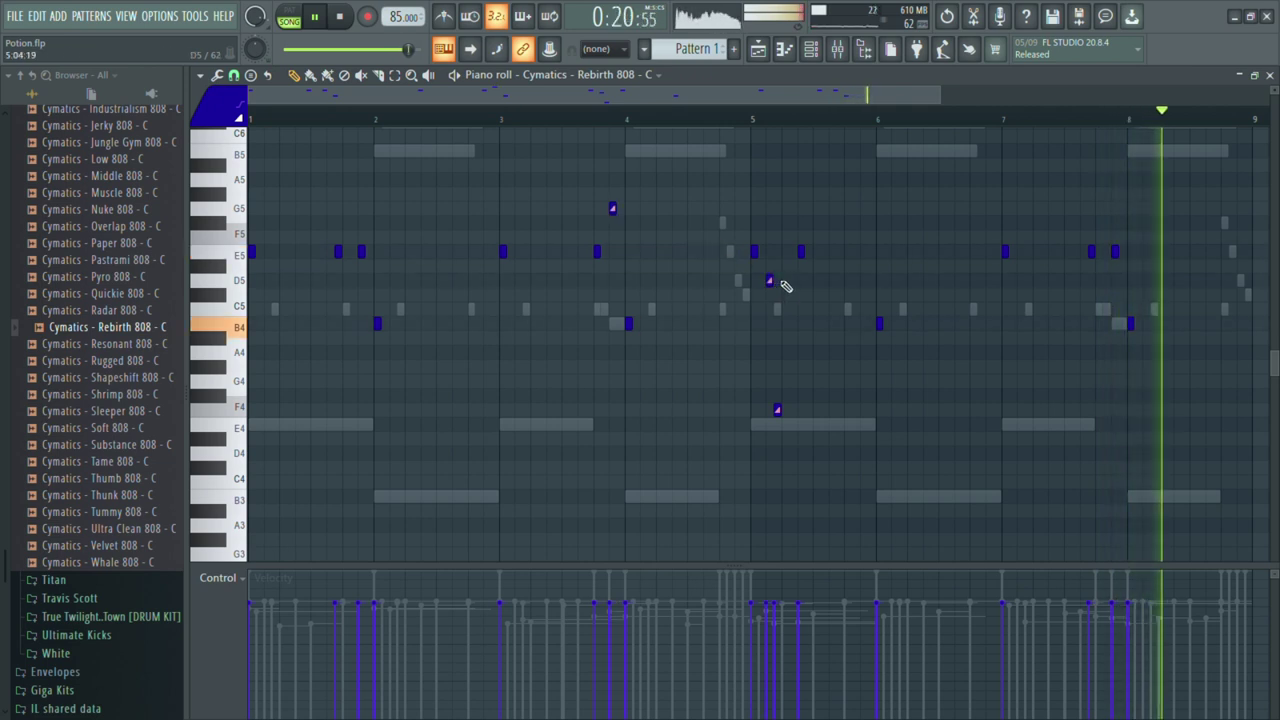
- Lower the volume of mixer track Insert 7 slightly and return to the Playlist
{"action": "left_click", "coordinate": [838, 49]}
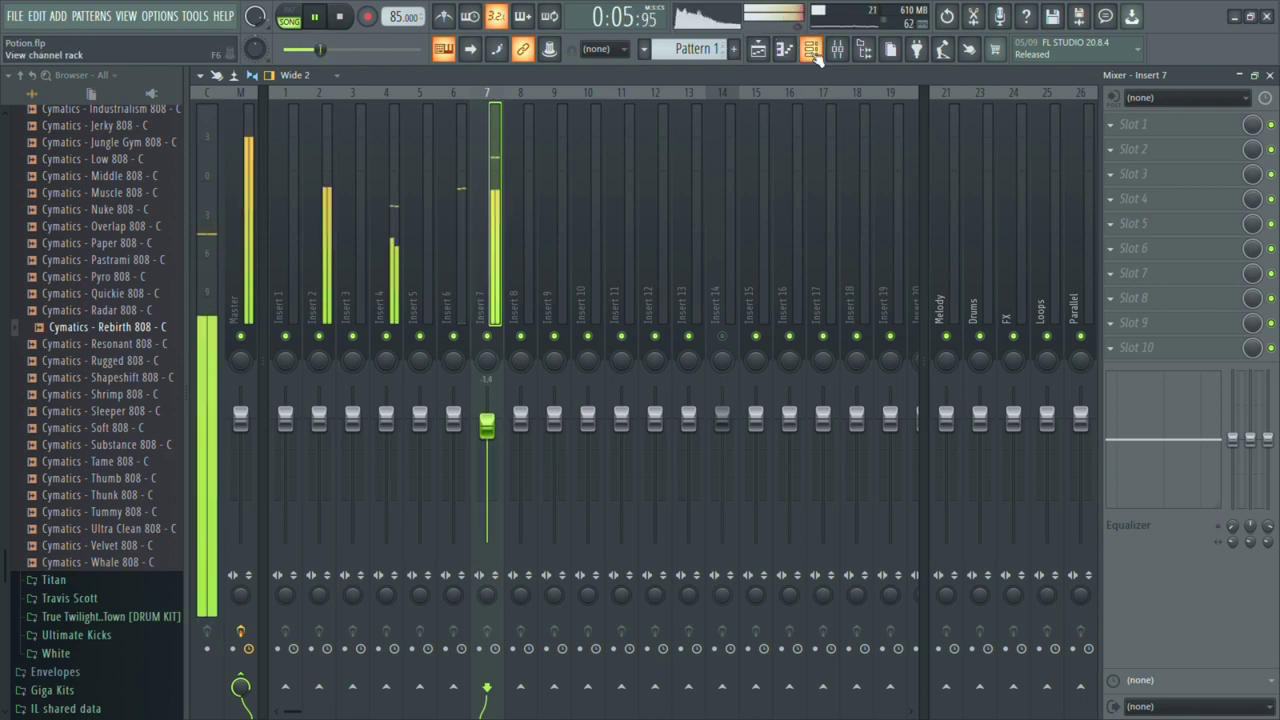
{"action": "left_click", "coordinate": [758, 49]}
- Collapse the Thunder 808 folder in the Browser and expand the Genekay Simba drum kit folder
{"action": "scroll", "coordinate": [566, 403], "scroll_direction": "down", "scroll_amount": 2}
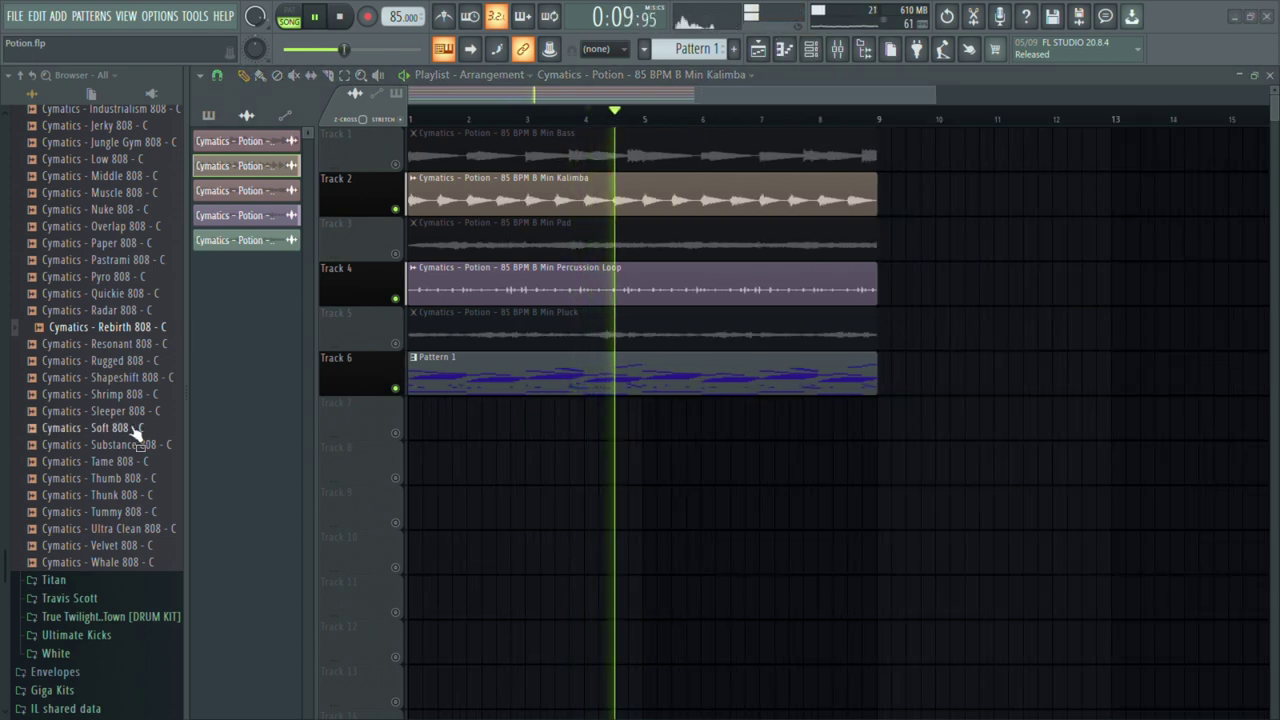
{"action": "scroll", "coordinate": [134, 432], "scroll_direction": "up", "scroll_amount": 5}
{"action": "left_click", "coordinate": [129, 137]}
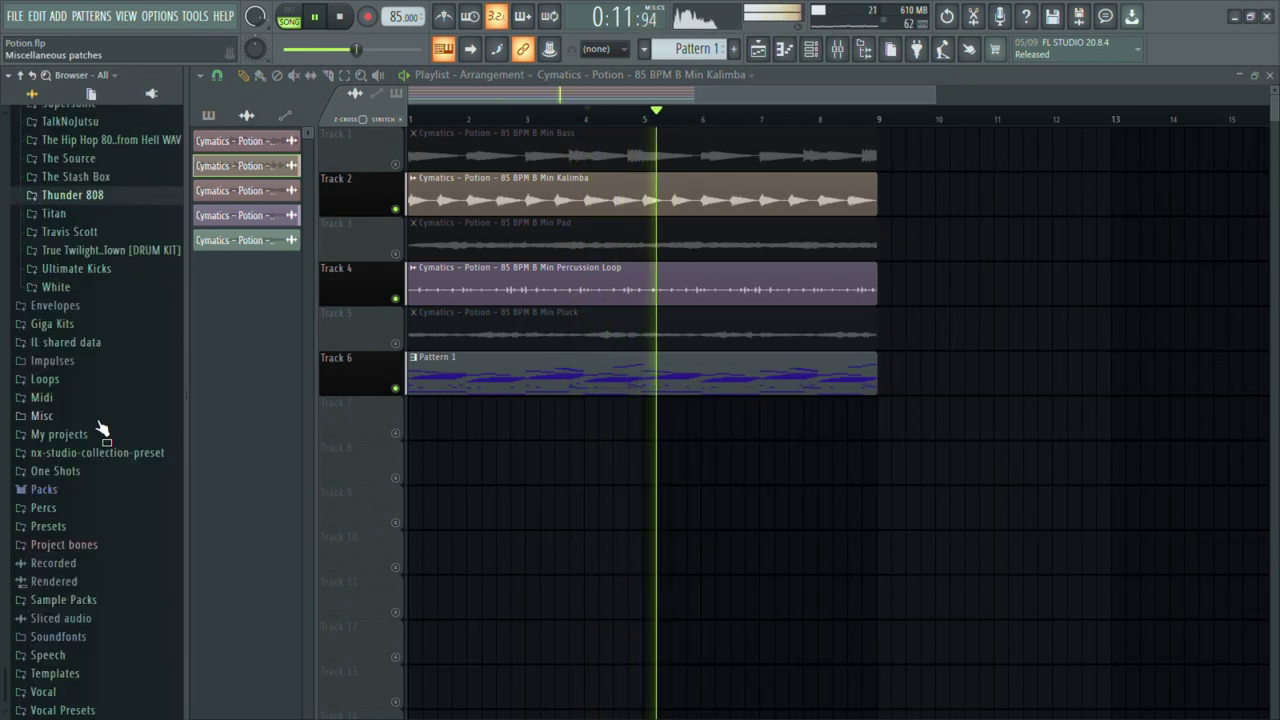
{"action": "scroll", "coordinate": [100, 432], "scroll_direction": "up", "scroll_amount": 10}
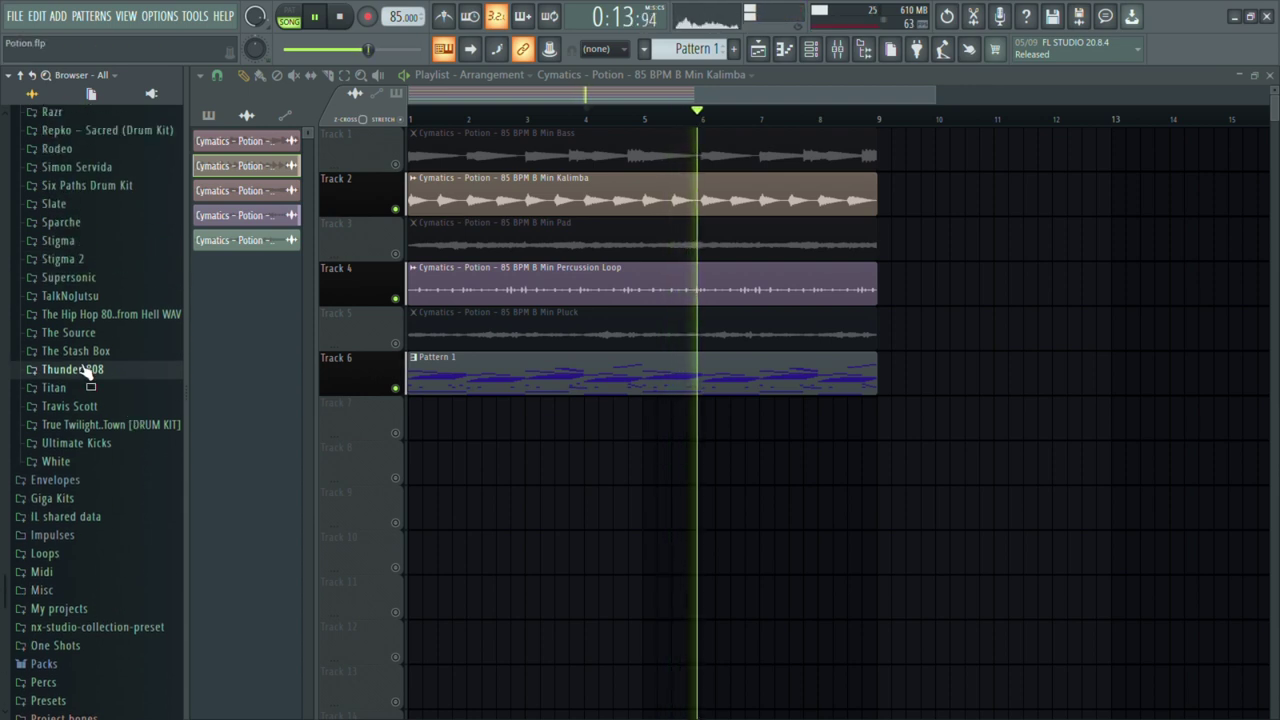
{"action": "left_click", "coordinate": [138, 287]}
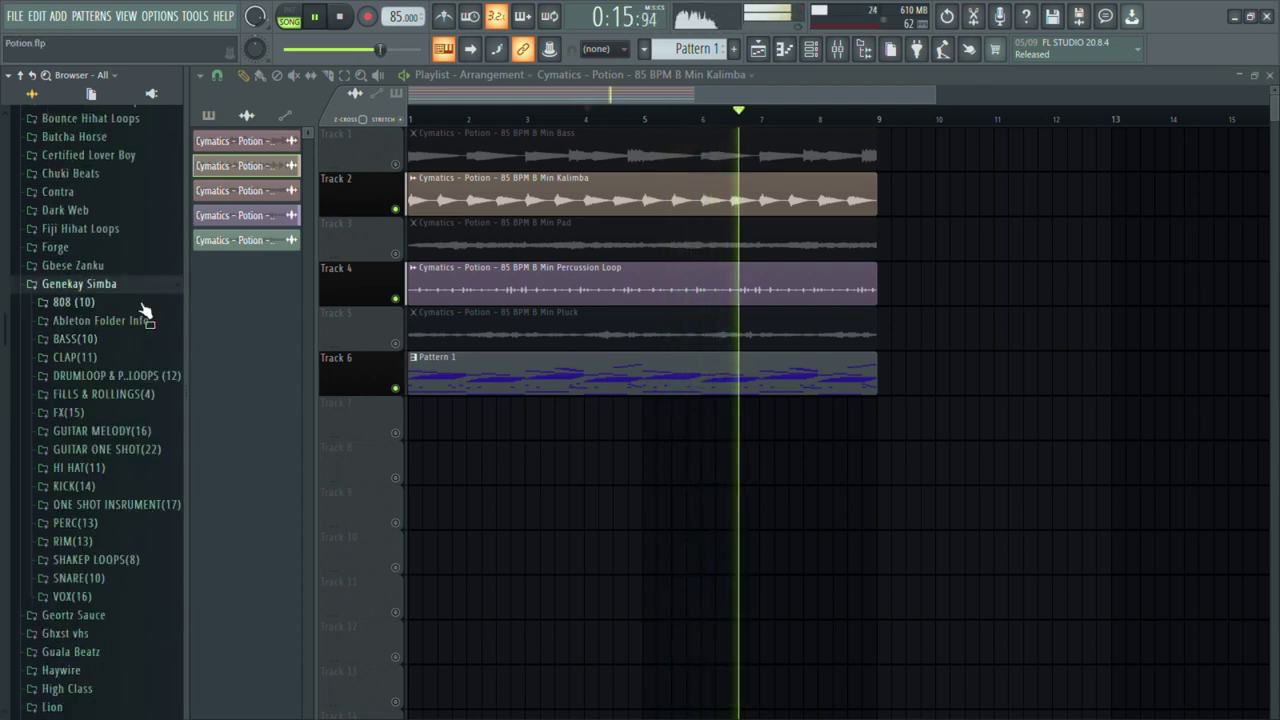
- Open the kit's HI HAT folder and audition samples SIMBA HIHAT 7 and SIMBA HIHAT 6
{"action": "scroll", "coordinate": [115, 420], "scroll_direction": "down", "scroll_amount": 1}
{"action": "scroll", "coordinate": [110, 410], "scroll_direction": "down", "scroll_amount": 1}
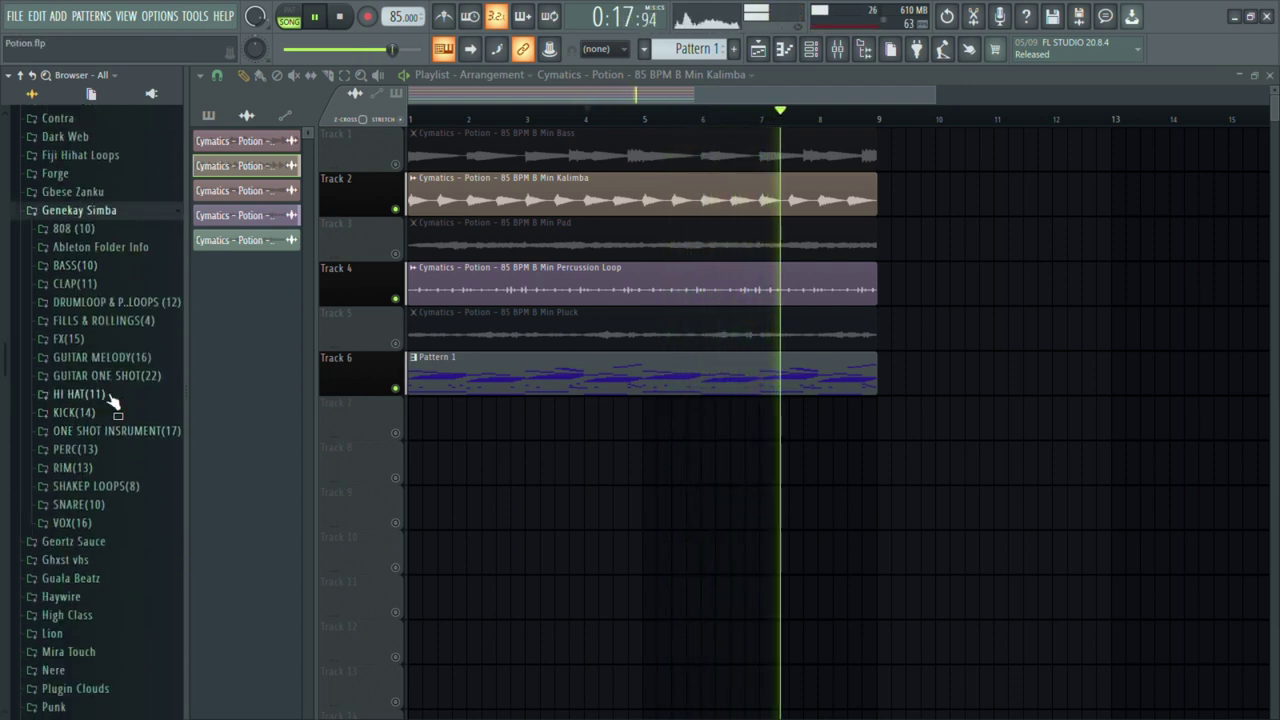
{"action": "left_click", "coordinate": [118, 398]}
{"action": "scroll", "coordinate": [110, 430], "scroll_direction": "down", "scroll_amount": 2}
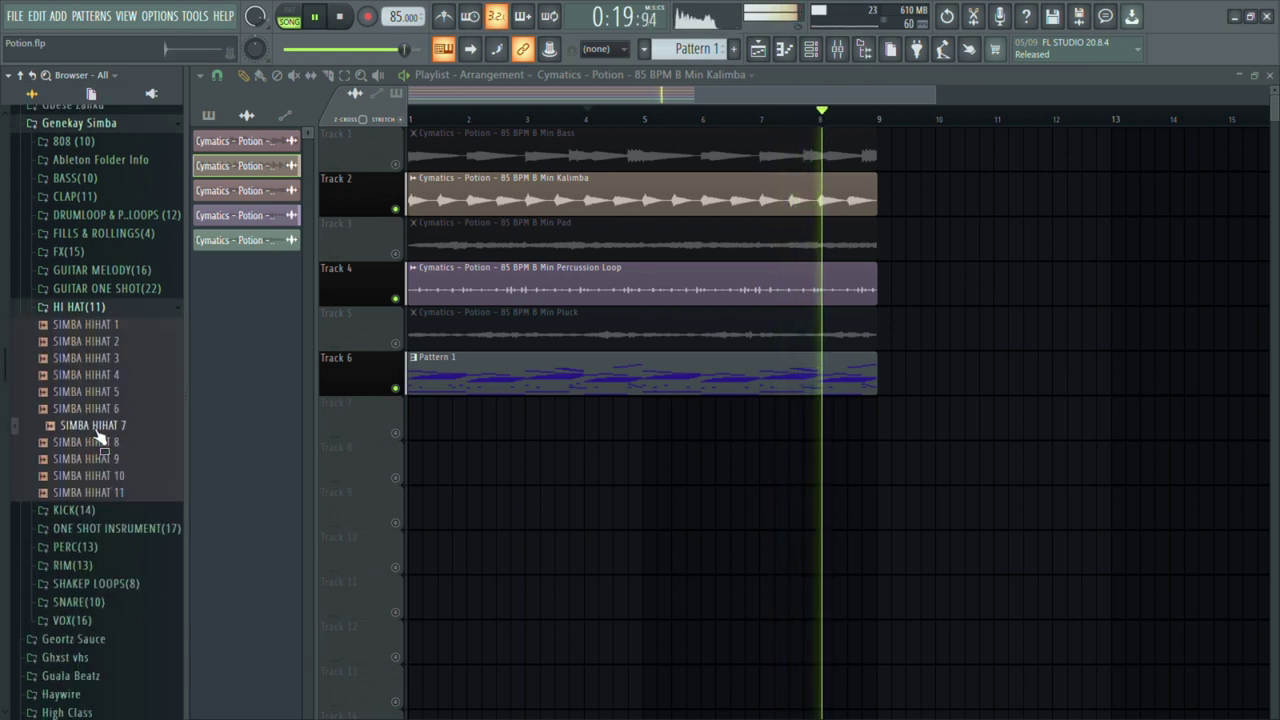
{"action": "key", "text": "Up"}
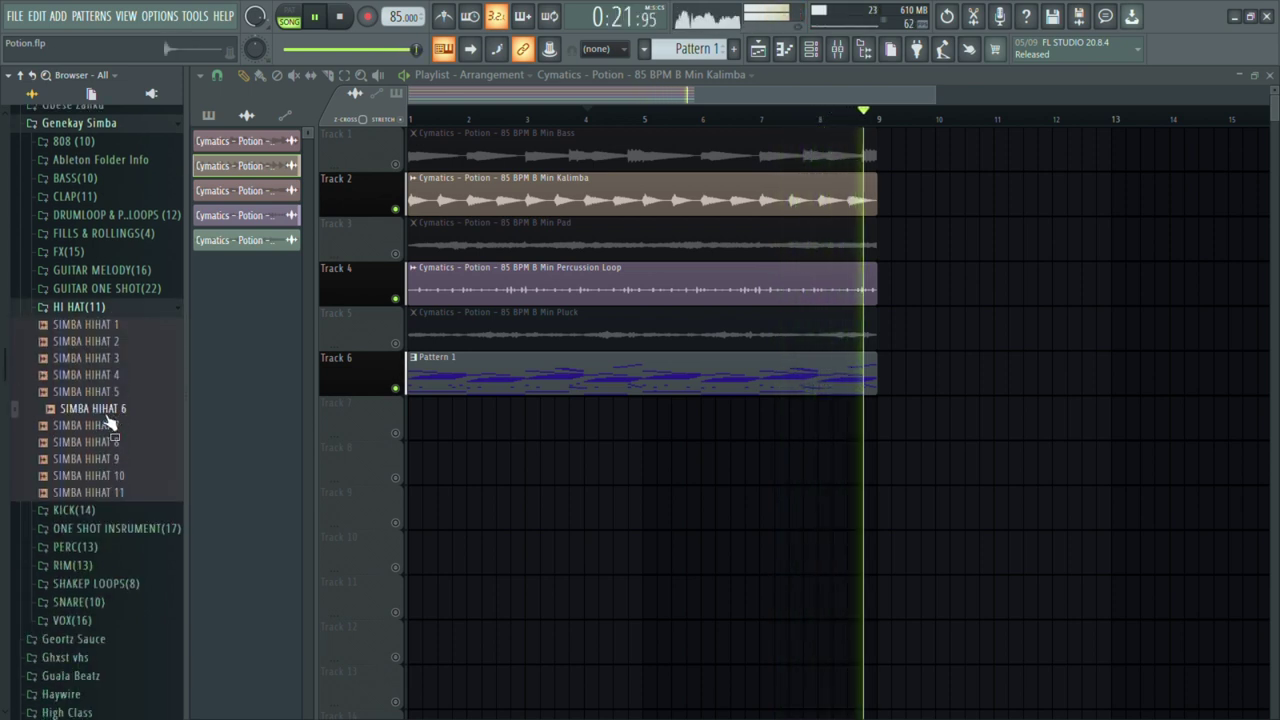
- Audition samples in the kit's PERC and RIM folders, including SIMBA PERC 10 and RIM SHOT 12, and collapse both folders
{"action": "left_click", "coordinate": [111, 309]}
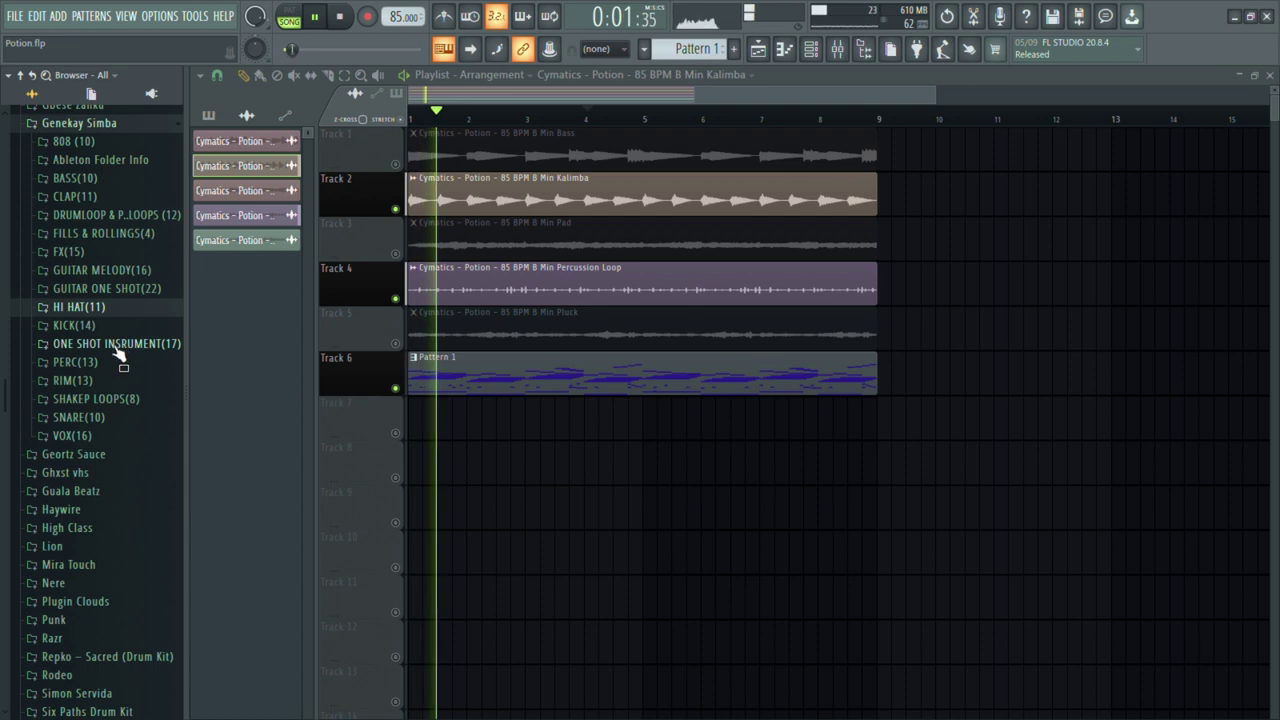
{"action": "left_click", "coordinate": [108, 363]}
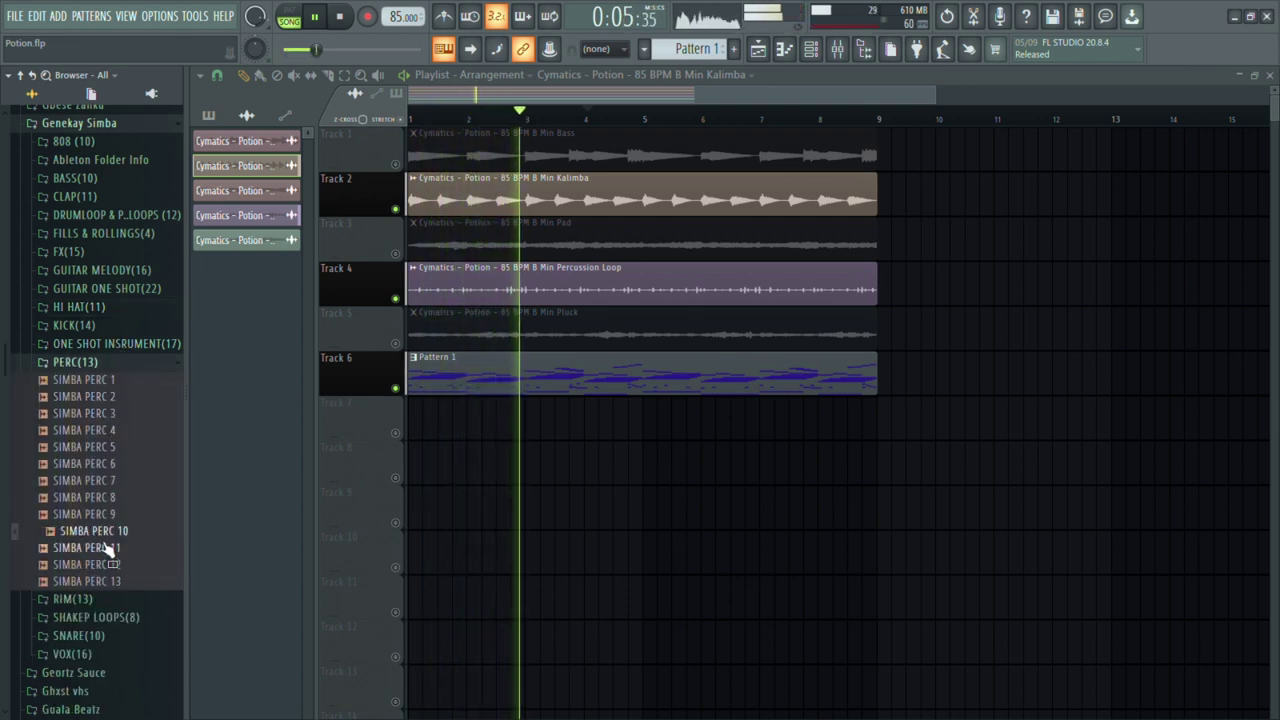
{"action": "key", "text": "Up"}
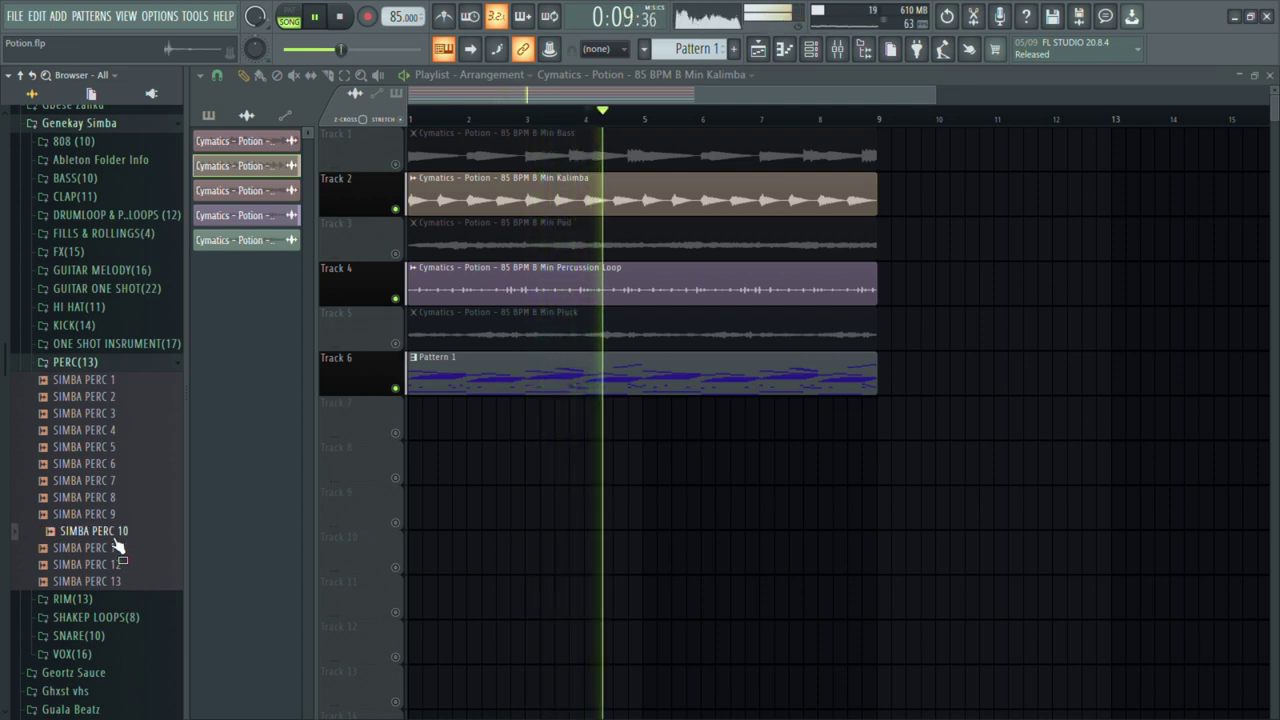
{"action": "left_click", "coordinate": [152, 364]}
{"action": "left_click", "coordinate": [142, 381]}
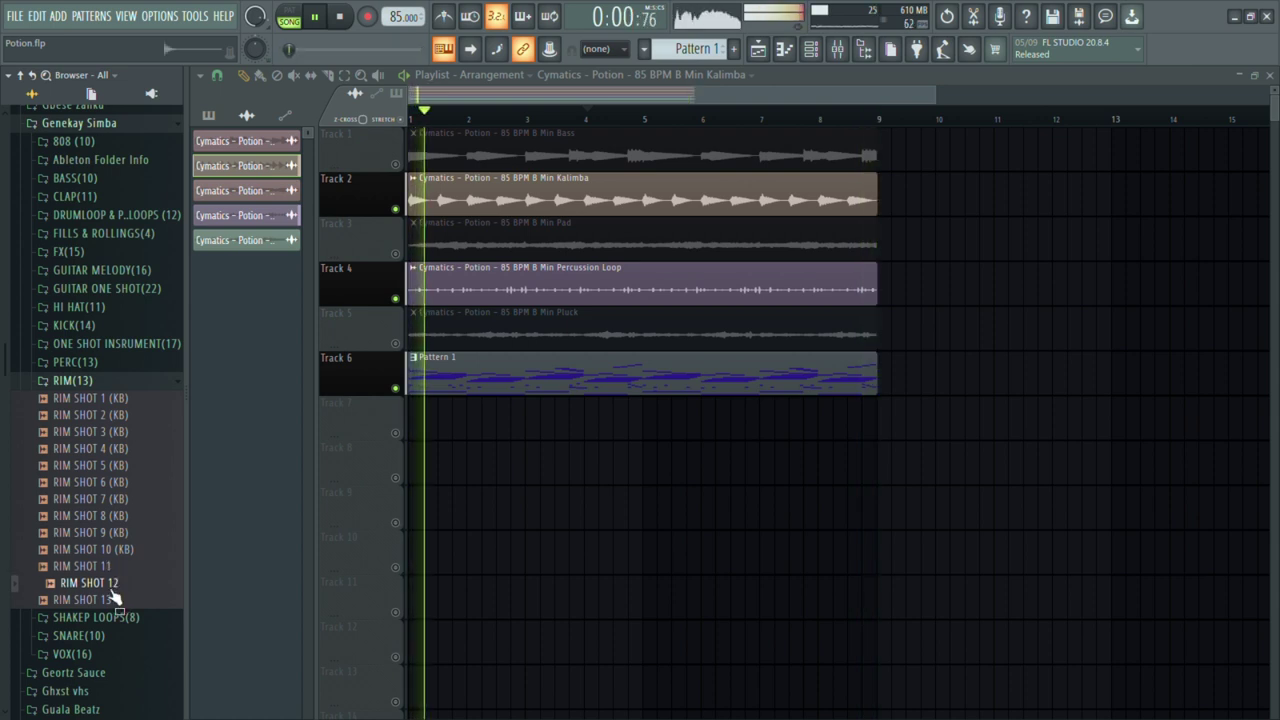
{"action": "left_click", "coordinate": [127, 379]}
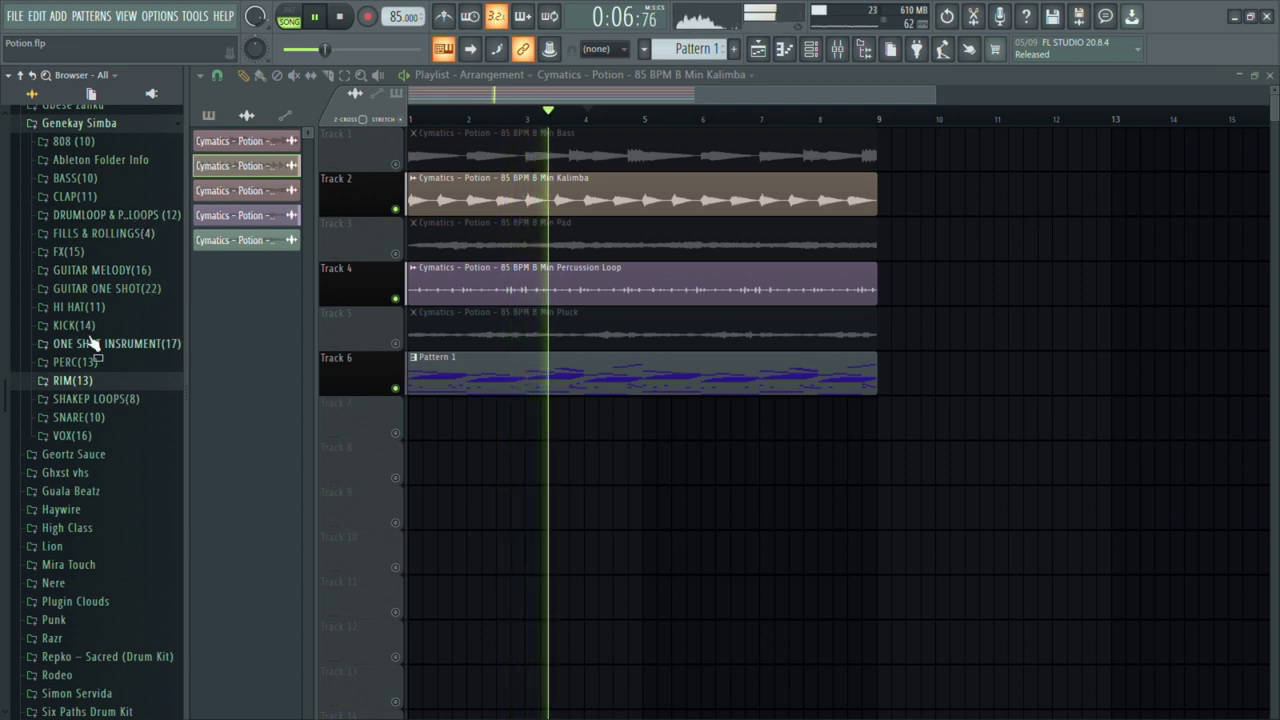
- Load SIMBA HIHAT 3 from the HI HAT folder as a channel and add three C5 notes at steps 9 to 11 of bar 1
{"action": "left_click", "coordinate": [112, 307]}
{"action": "left_click", "coordinate": [118, 357]}
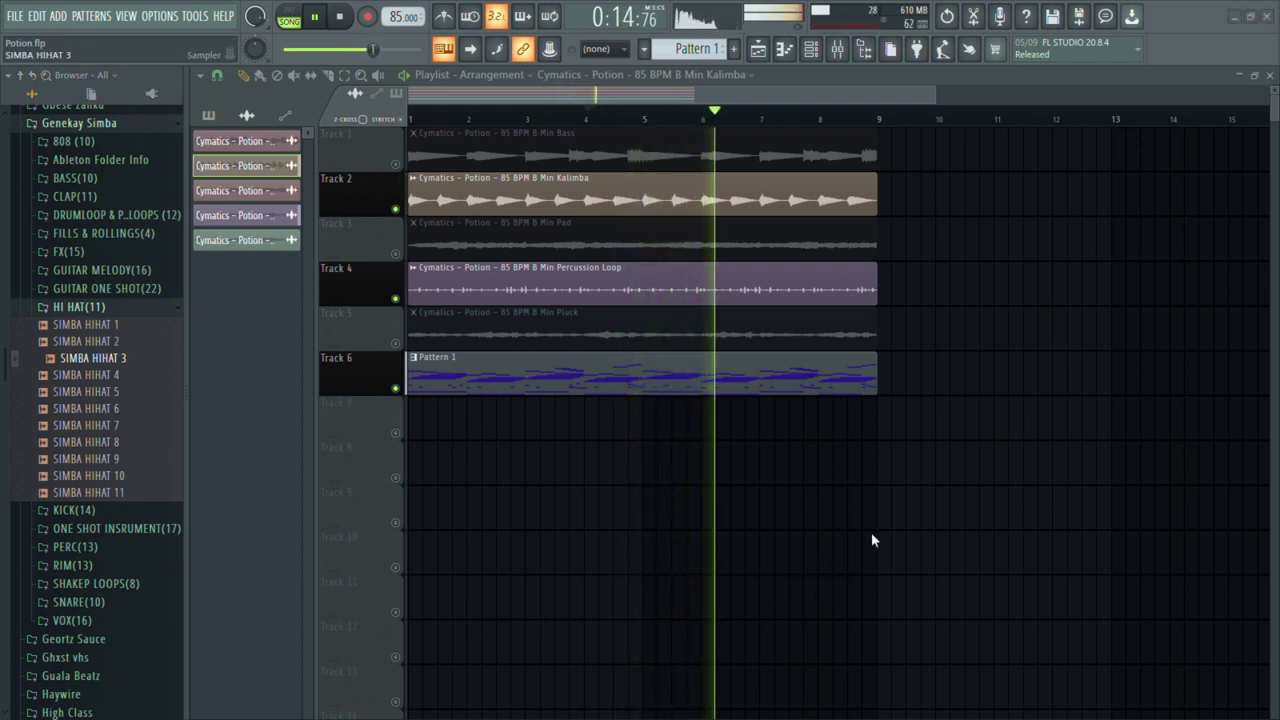
{"action": "key", "text": "F7"}
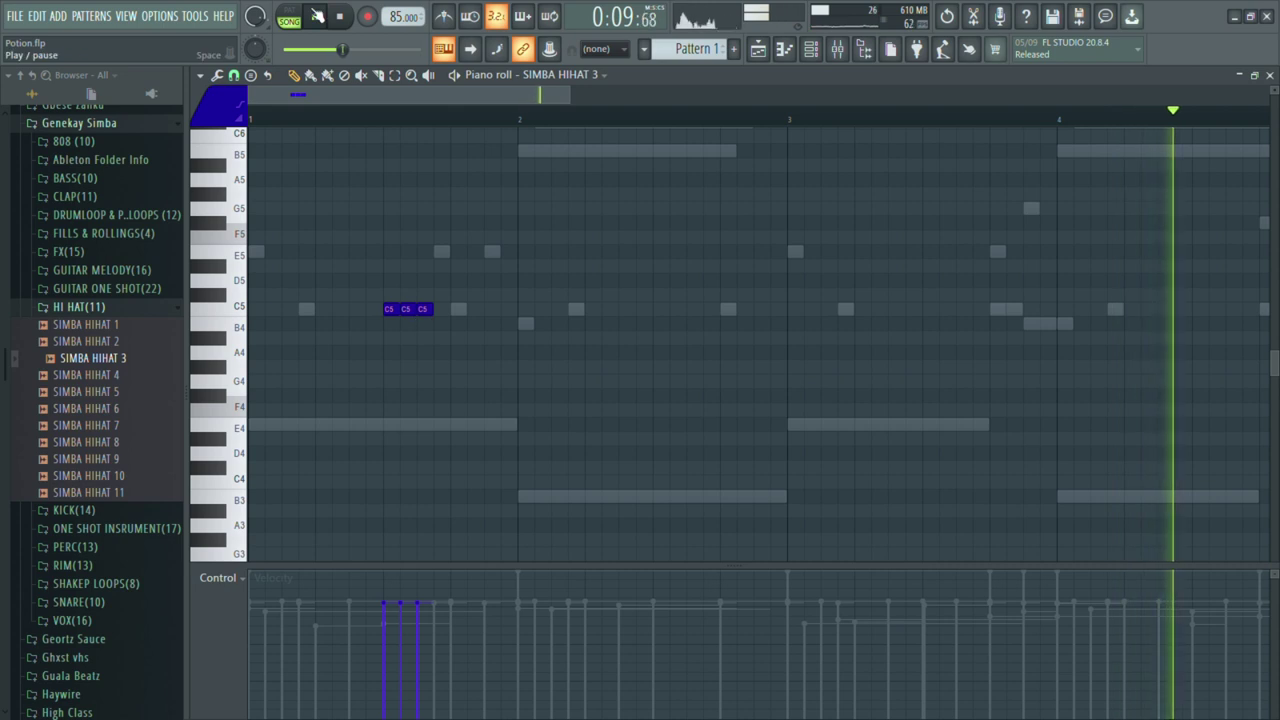
- Lower mixer track Insert 8 to 71% (-6.9 dB) and return to the SIMBA HIHAT 3 piano roll
{"action": "left_click", "coordinate": [340, 16]}
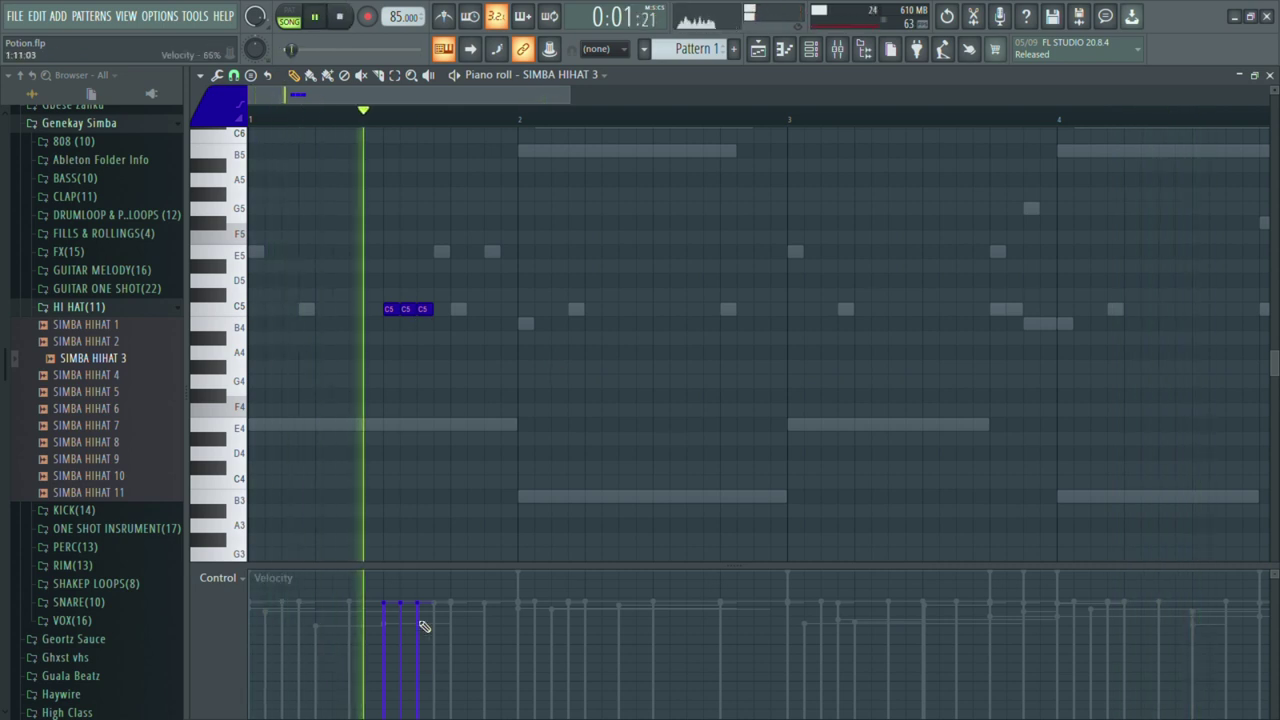
{"action": "left_click", "coordinate": [838, 50]}
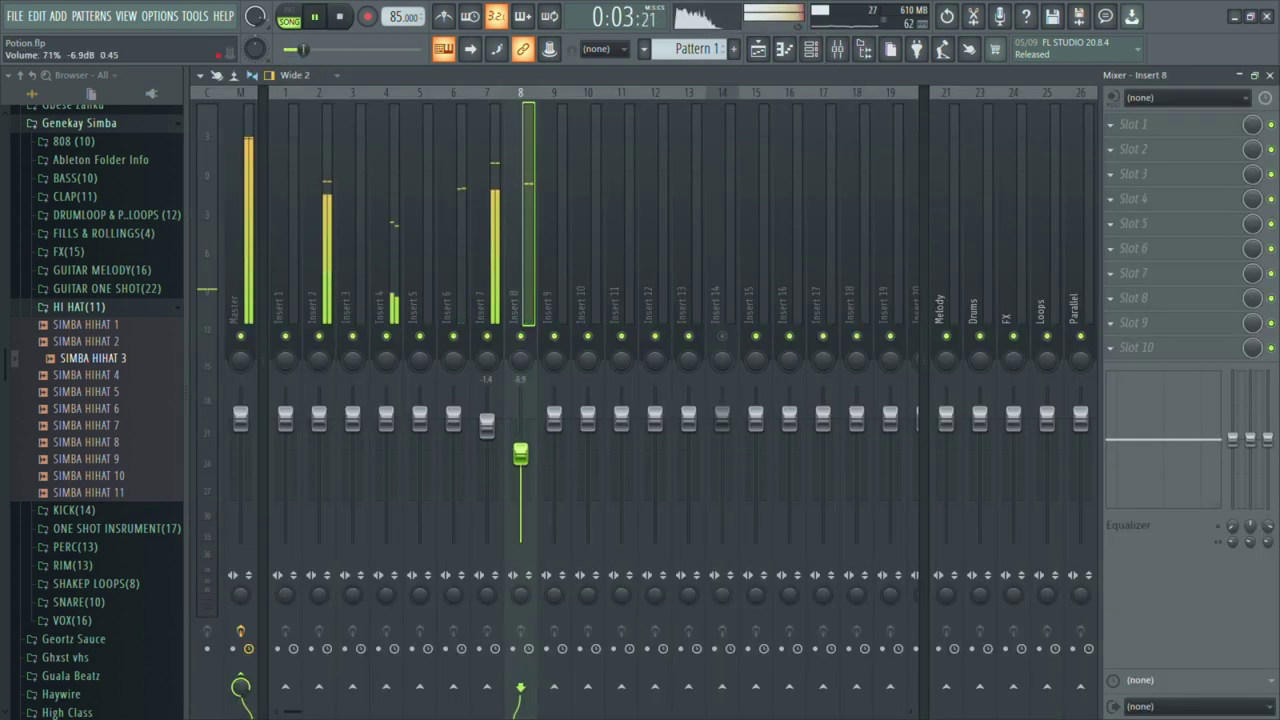
{"action": "key", "text": "F7"}
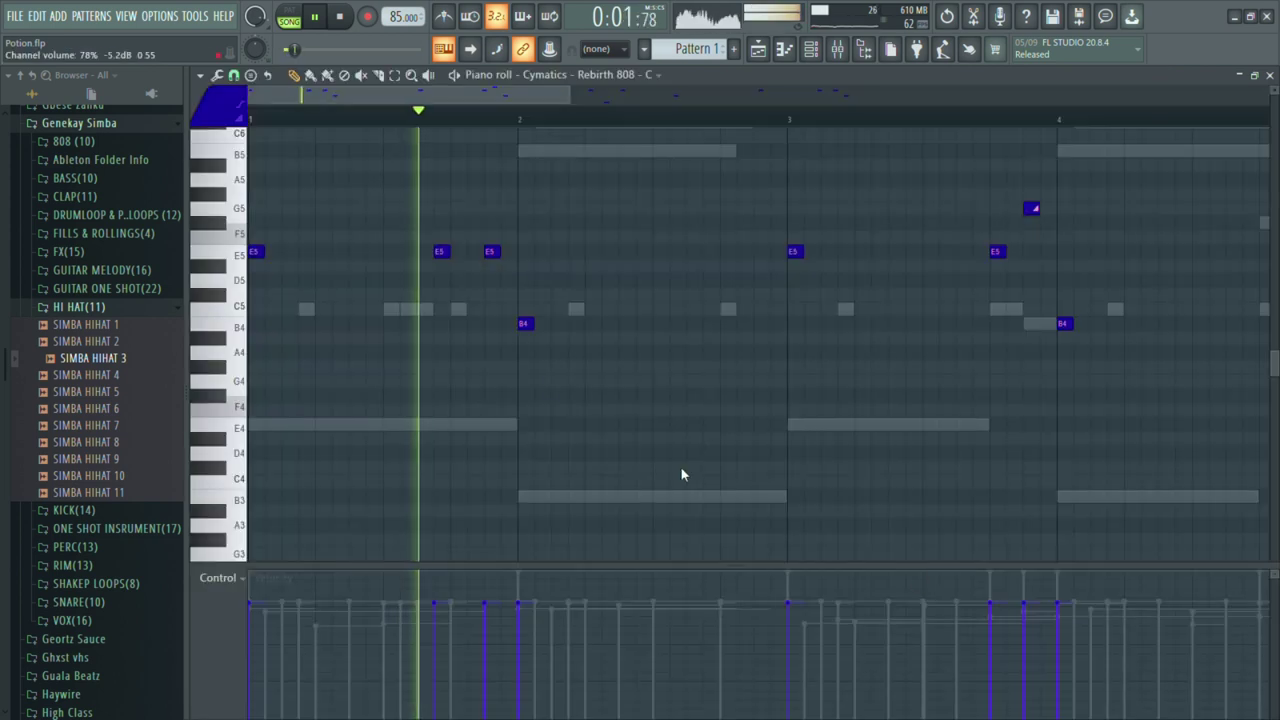
{"action": "key", "text": "Up"}
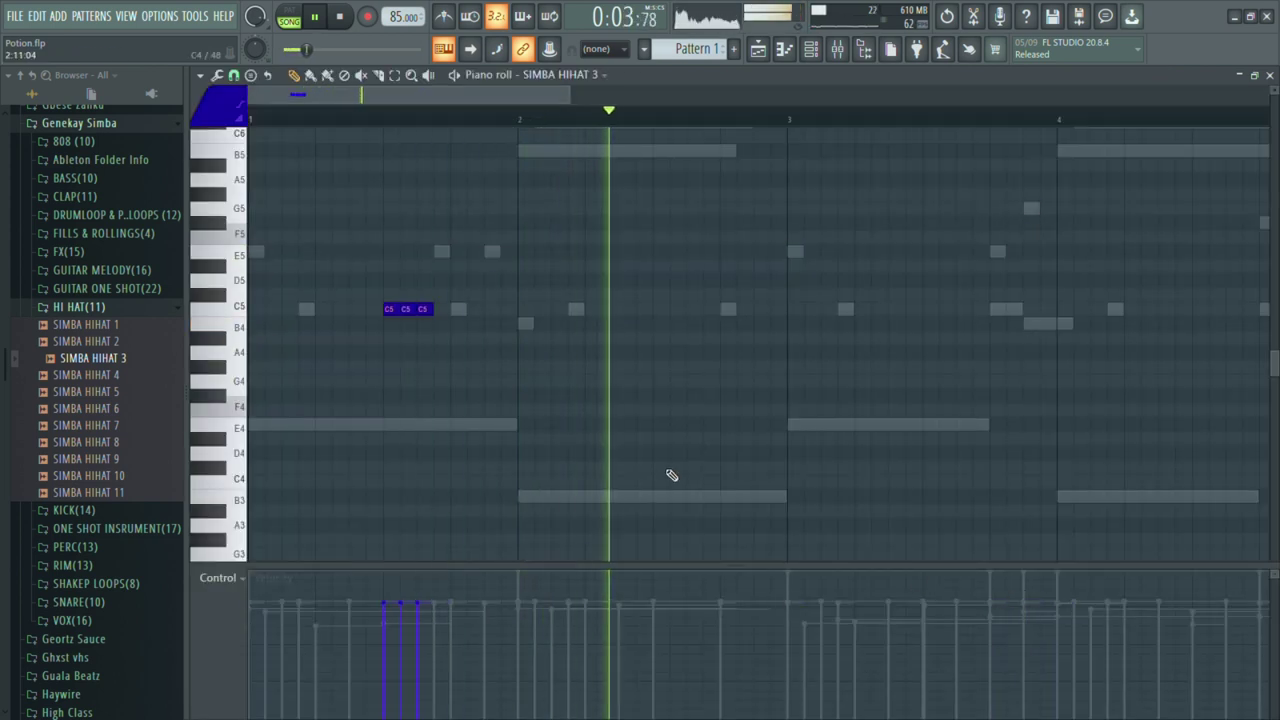
- Transpose the three hi-hat notes in bar 1 up to F5
{"action": "key", "text": "Up"}
{"action": "key", "text": "Up"}
{"action": "key", "text": "Up"}
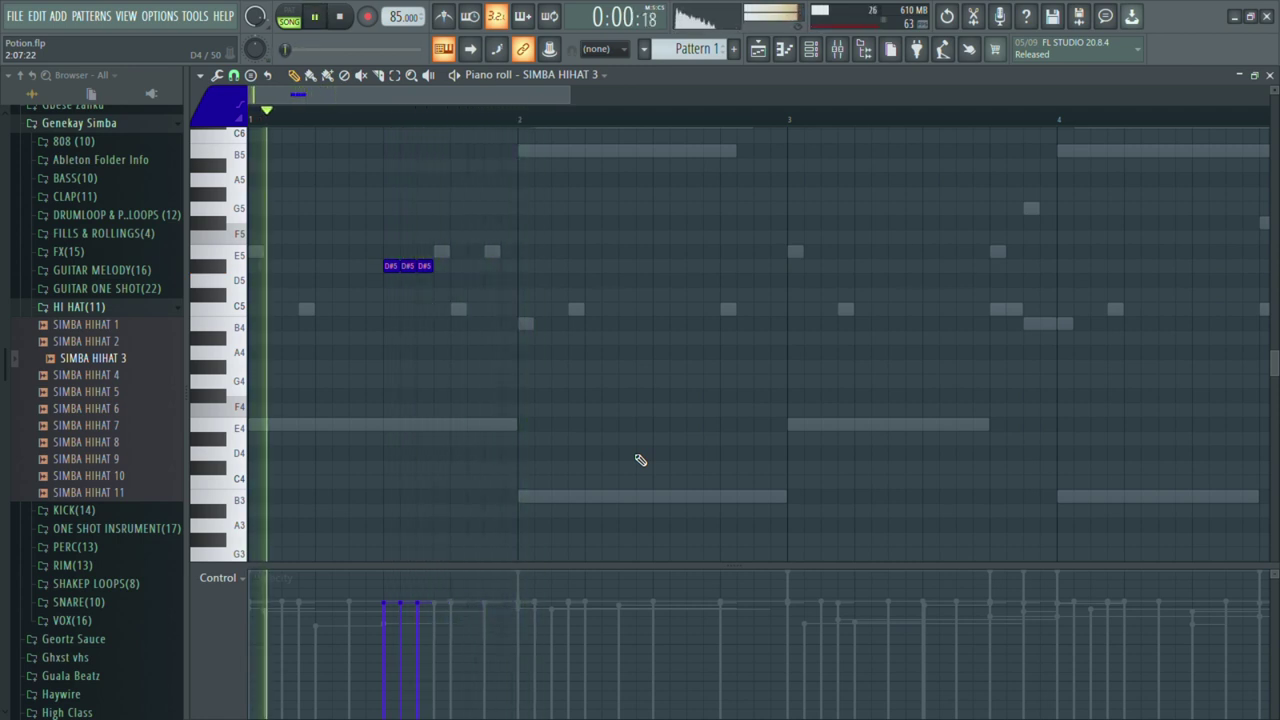
{"action": "key", "text": "Up"}
{"action": "key", "text": "Up"}
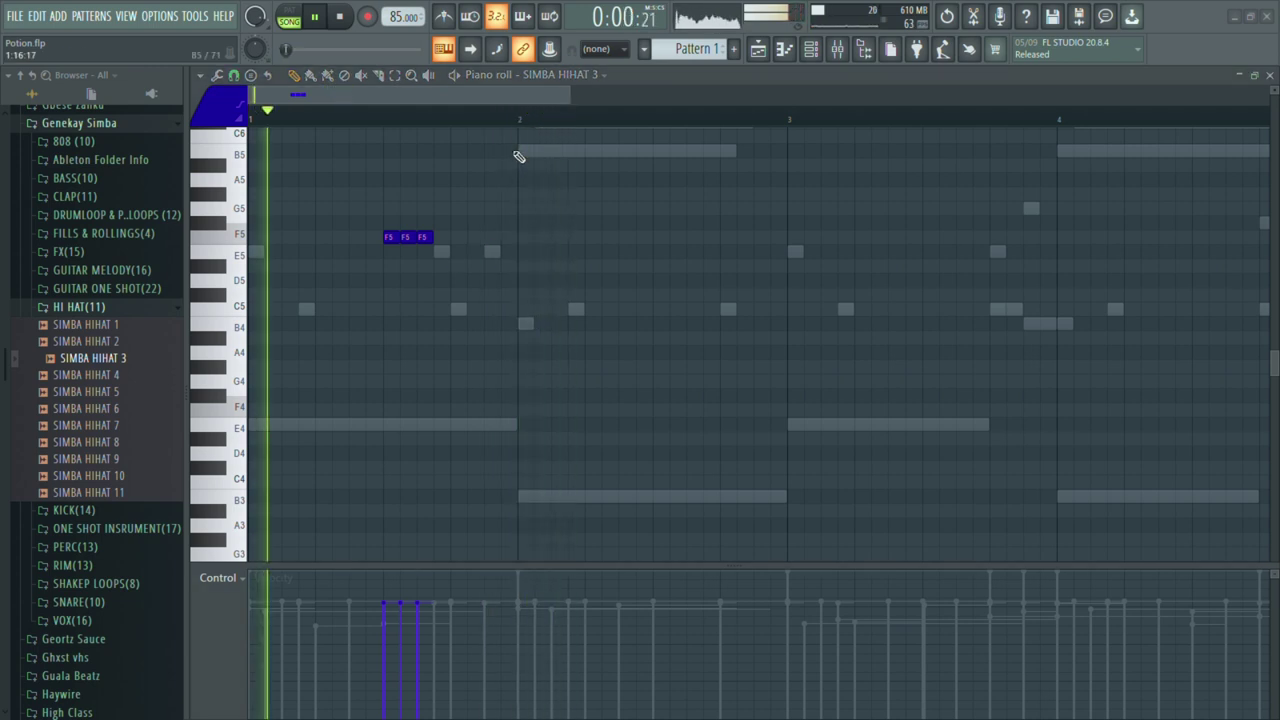
- Try a G#5 note at the start of bar 2, remove it, and retune the three bar 1 notes to G5
{"action": "left_click", "coordinate": [528, 196]}
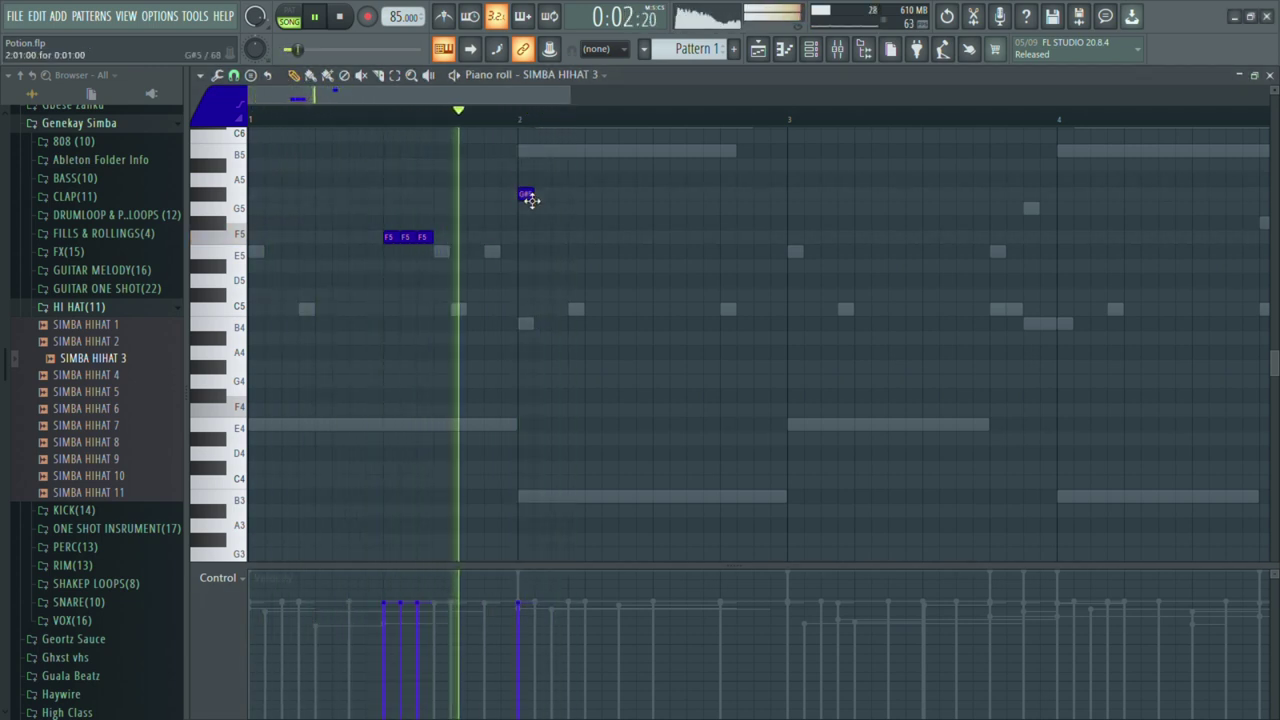
{"action": "right_click", "coordinate": [531, 200]}
{"action": "key", "text": "shift+Down"}
{"action": "key", "text": "shift+Down"}
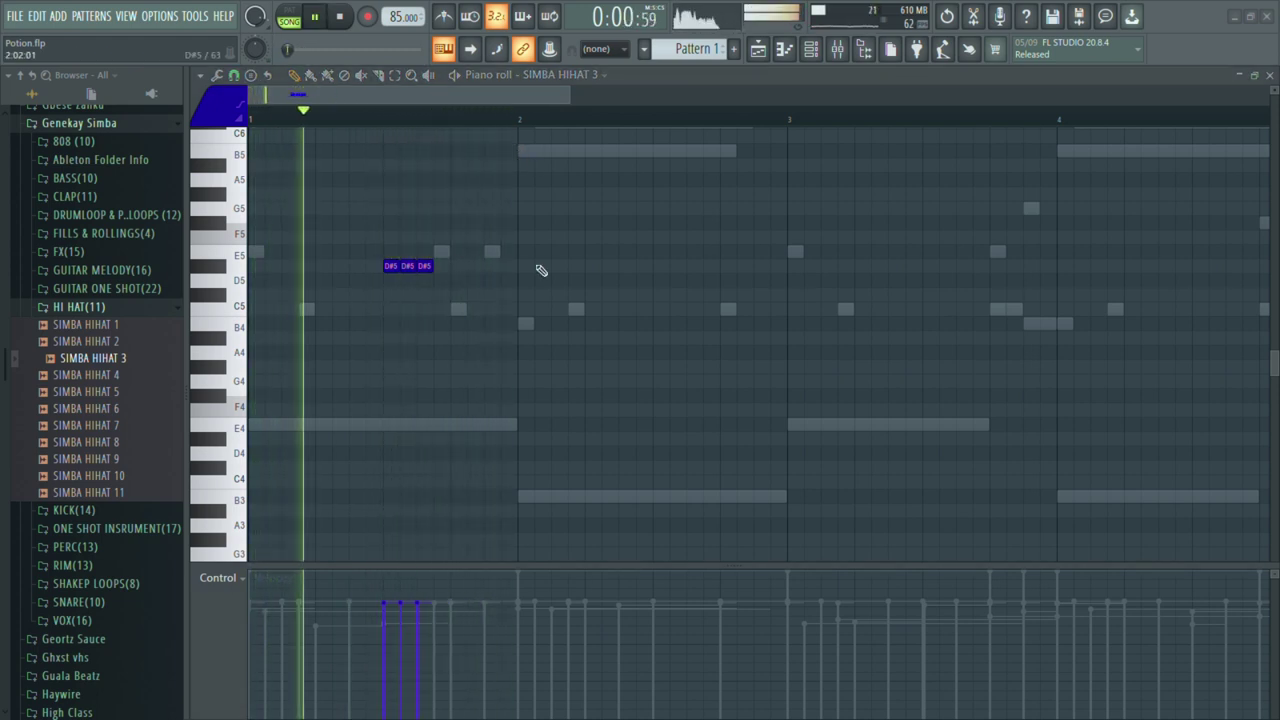
{"action": "key", "text": "shift+Up"}
{"action": "key", "text": "shift+Up"}
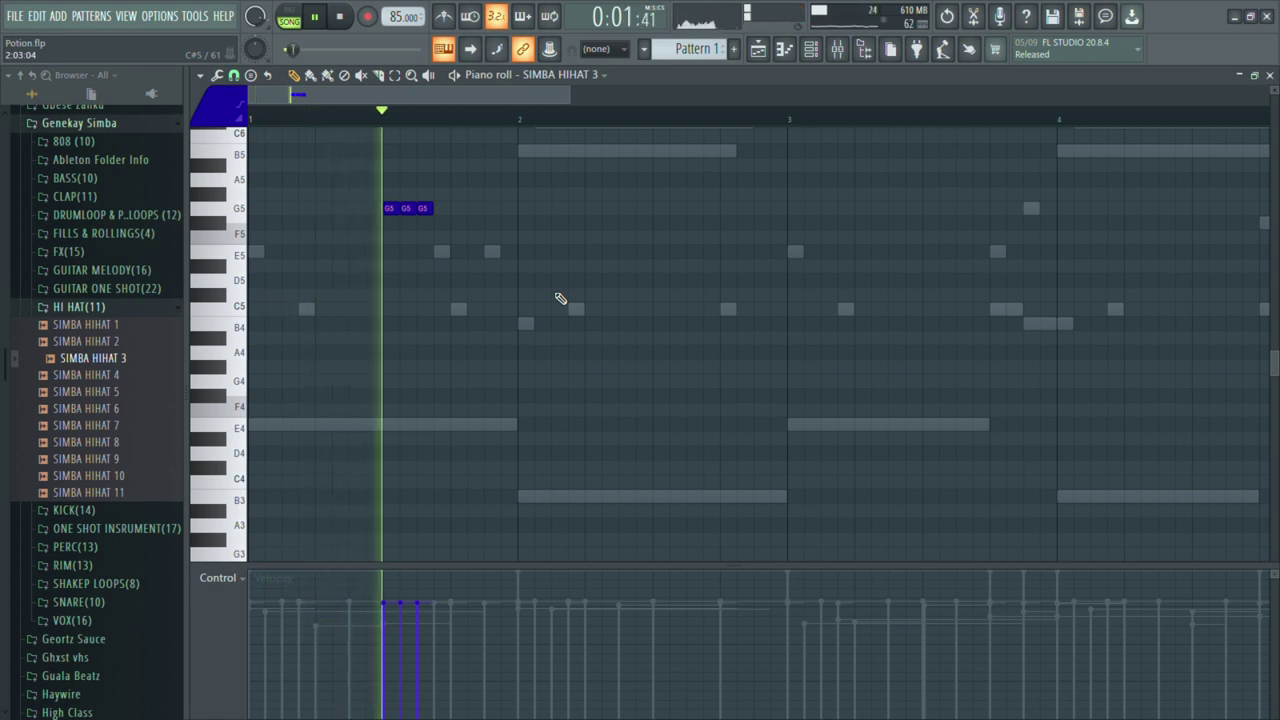
- Try chopping a two-step C5 hi-hat note at step 15 of bar 2 into a roll, undo the chops and delete the note
{"action": "left_click", "coordinate": [755, 309]}
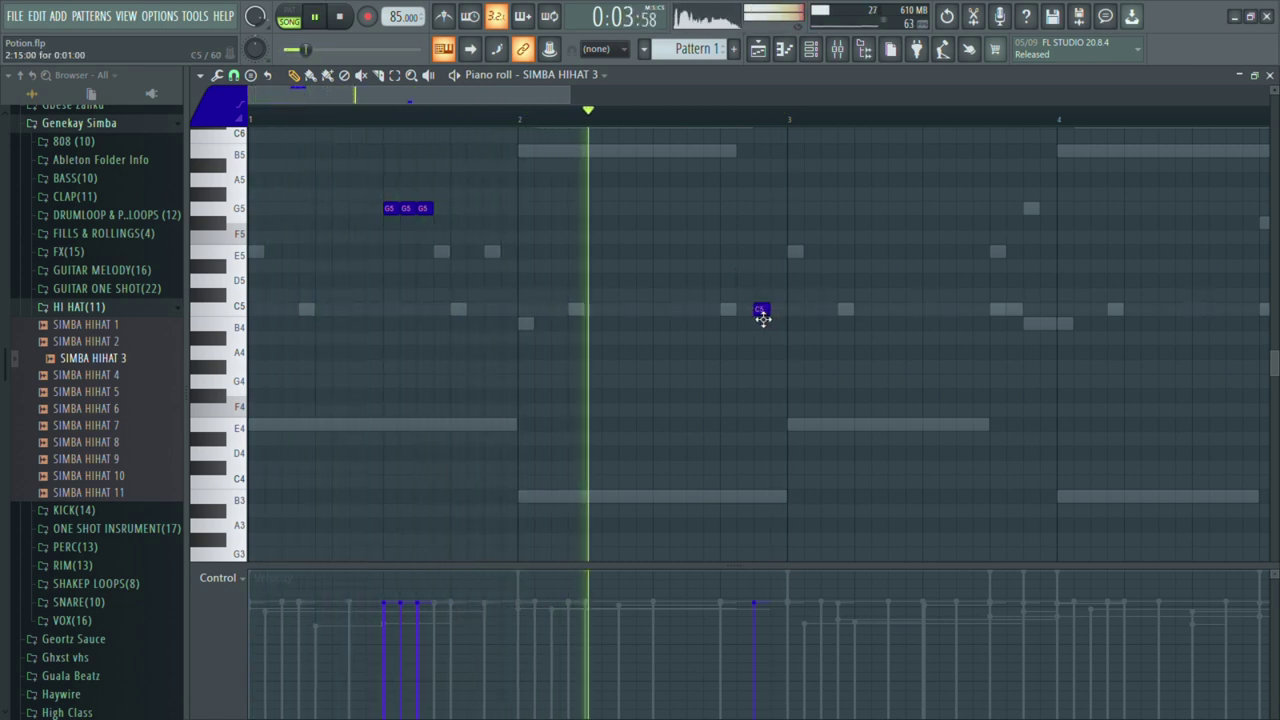
{"action": "left_click_drag", "start_coordinate": [767, 313], "coordinate": [787, 316]}
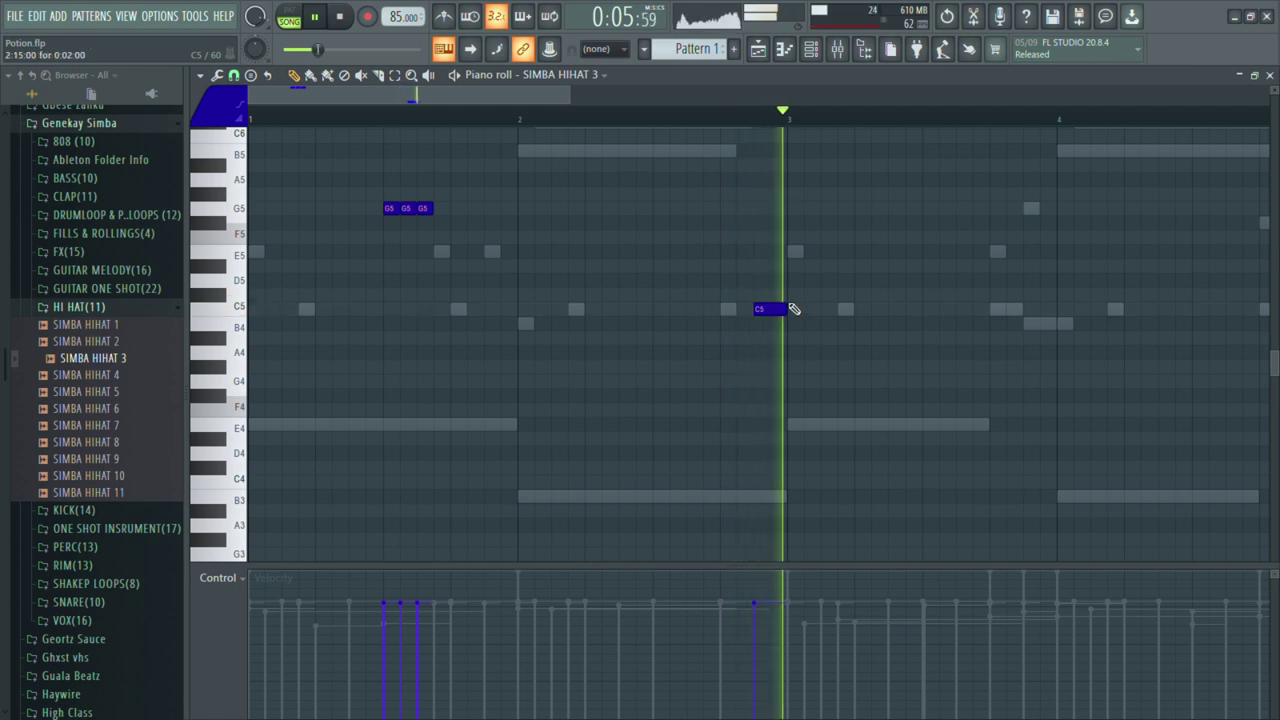
{"action": "left_click", "coordinate": [780, 312], "text": "ctrl"}
{"action": "key", "text": "ctrl+u"}
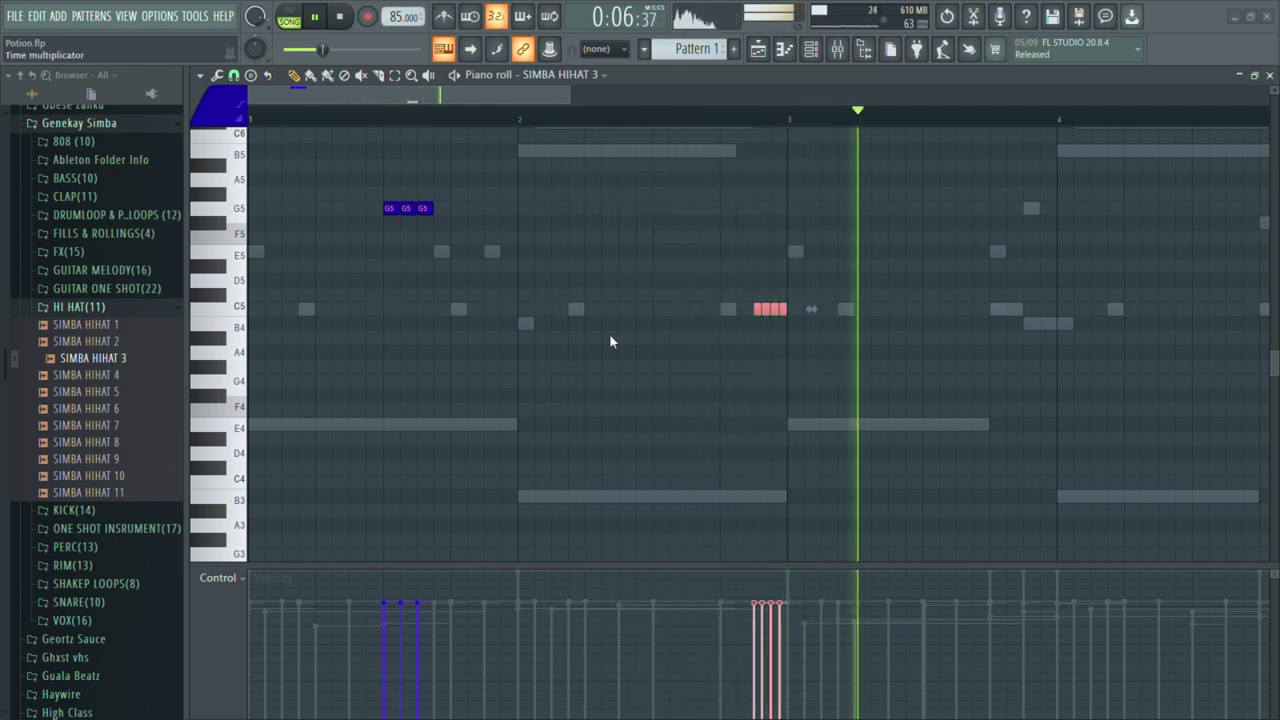
{"action": "key", "text": "ctrl+u"}
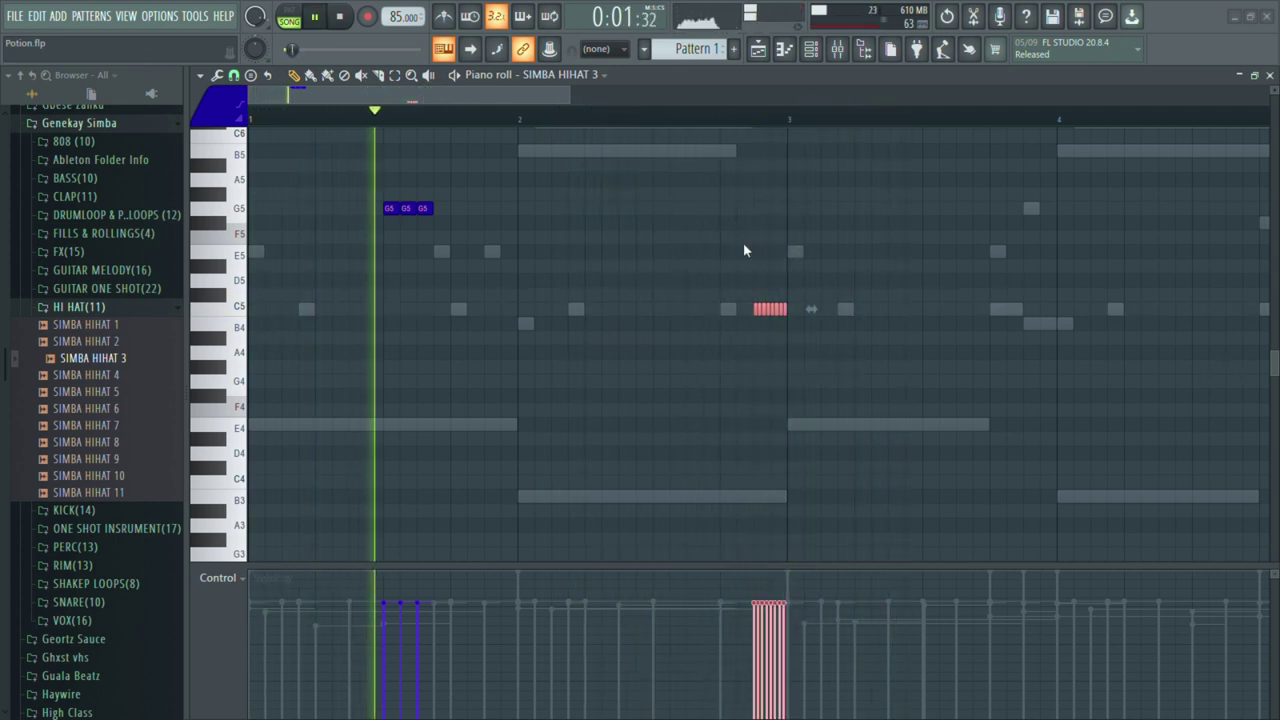
{"action": "key", "text": "ctrl+z"}
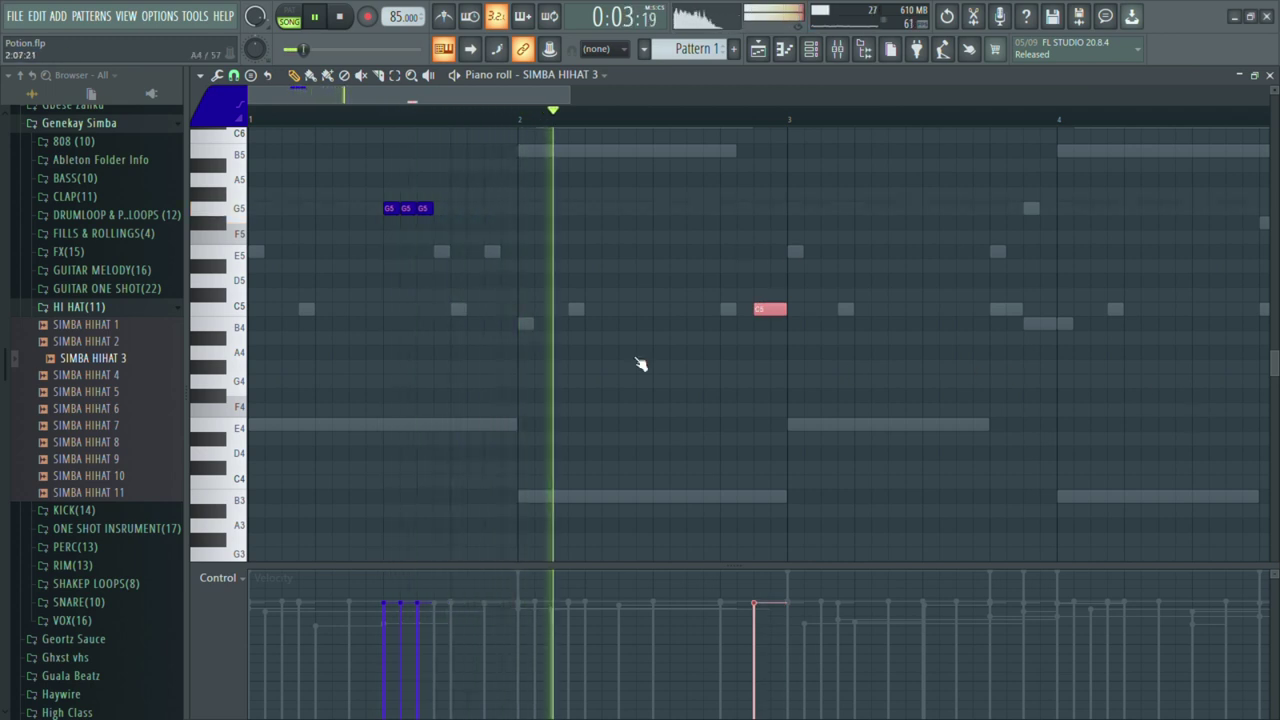
{"action": "key", "text": "ctrl+u"}
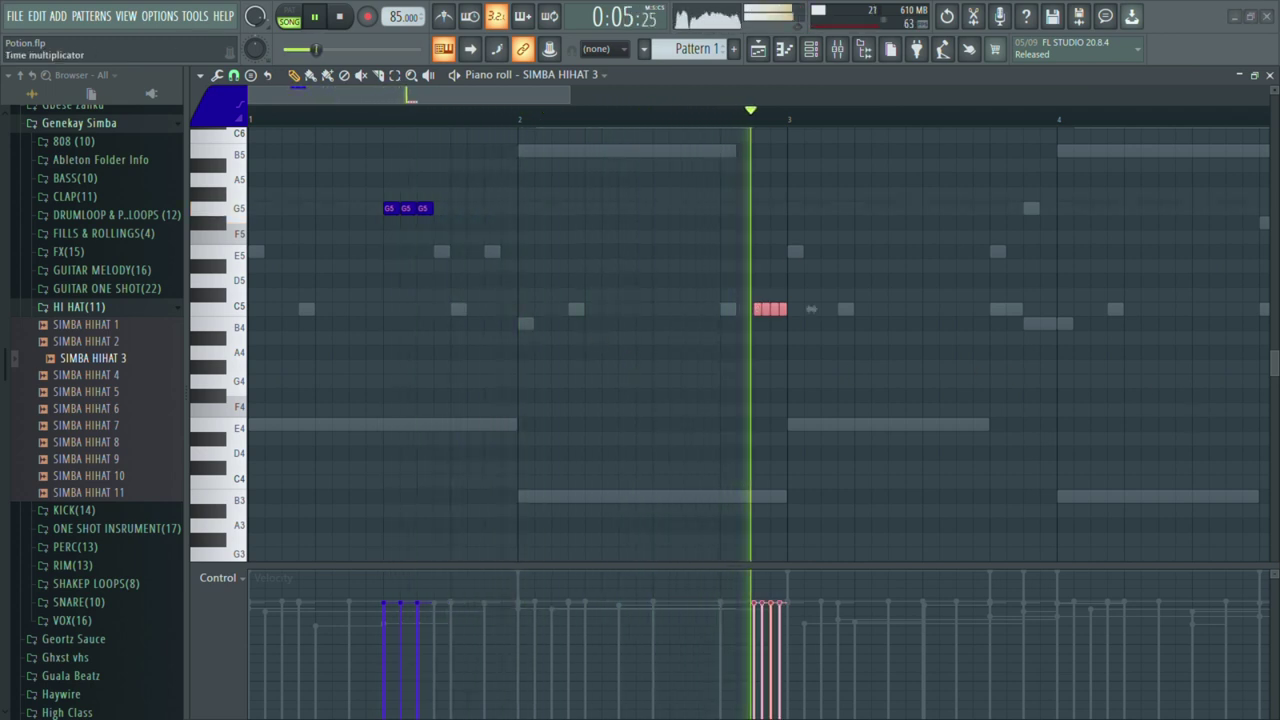
{"action": "key", "text": "ctrl+u"}
{"action": "key", "text": "space"}
{"action": "key", "text": "ctrl+z"}
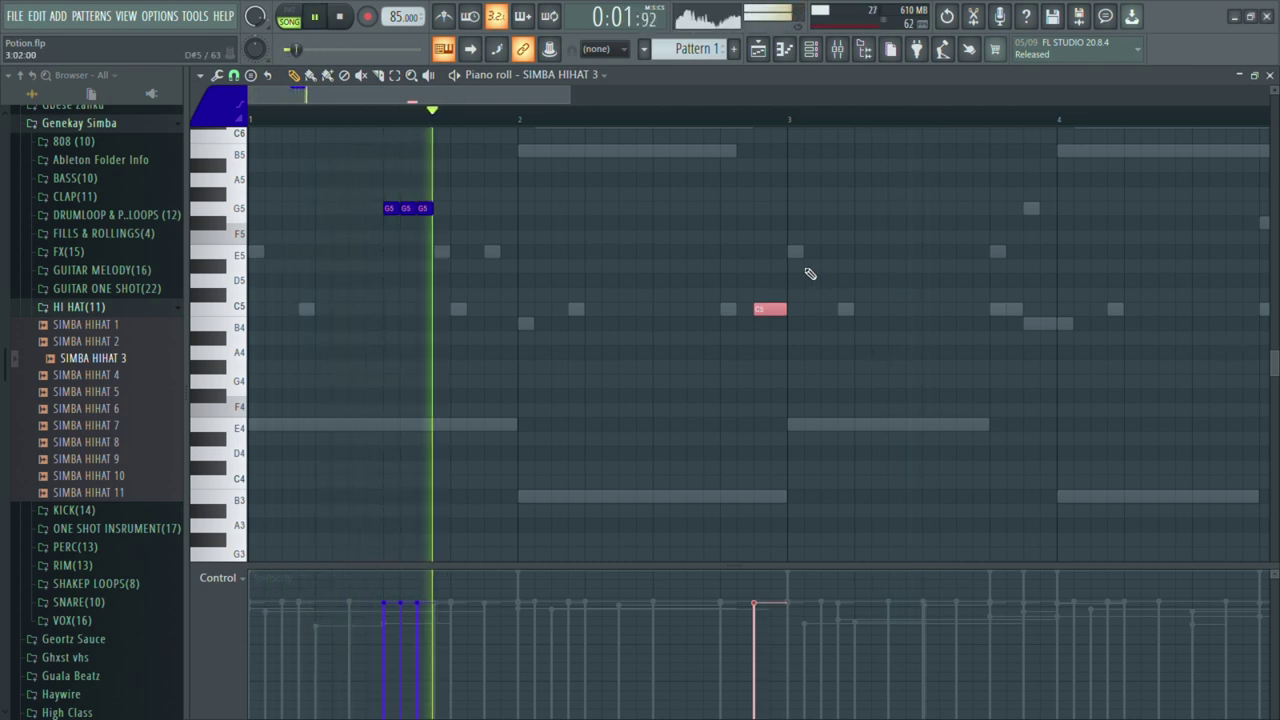
{"action": "left_click", "coordinate": [762, 330]}
{"action": "right_click", "coordinate": [768, 311]}
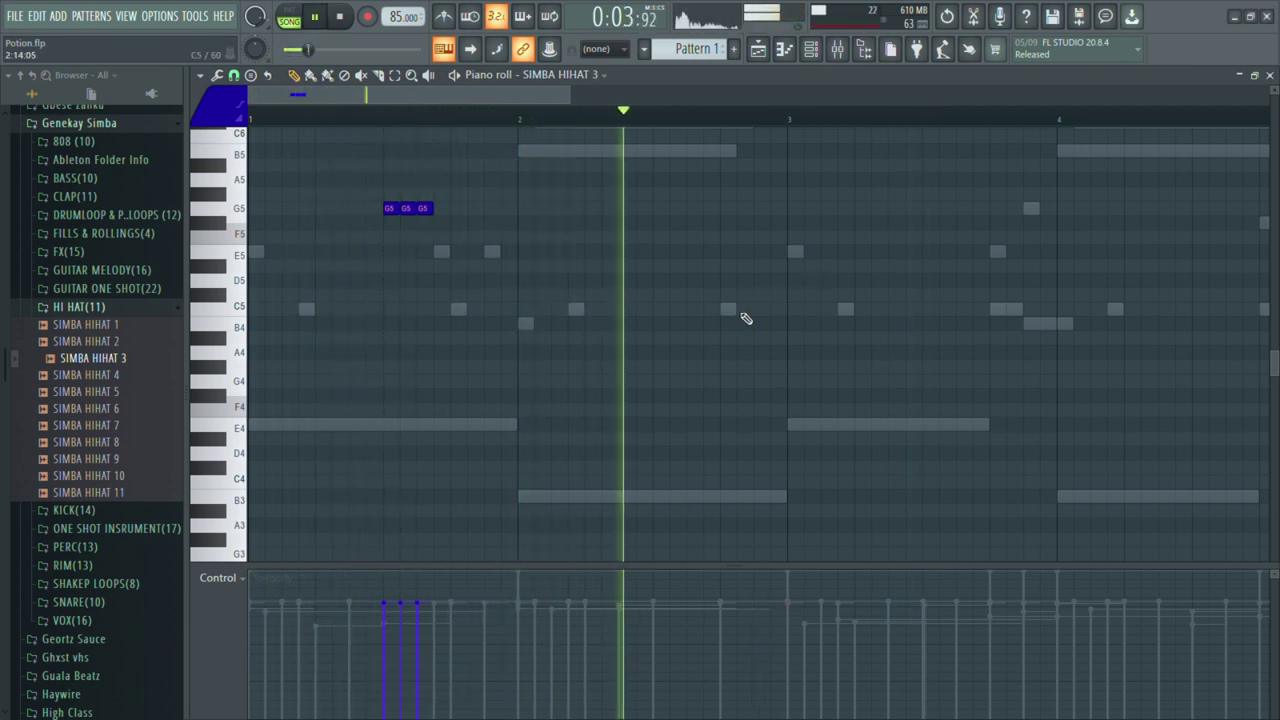
- Add a one-step C5 hi-hat note at step 14 of bar 2 and a B3 note at step 4 of bar 1
{"action": "left_click", "coordinate": [743, 312]}
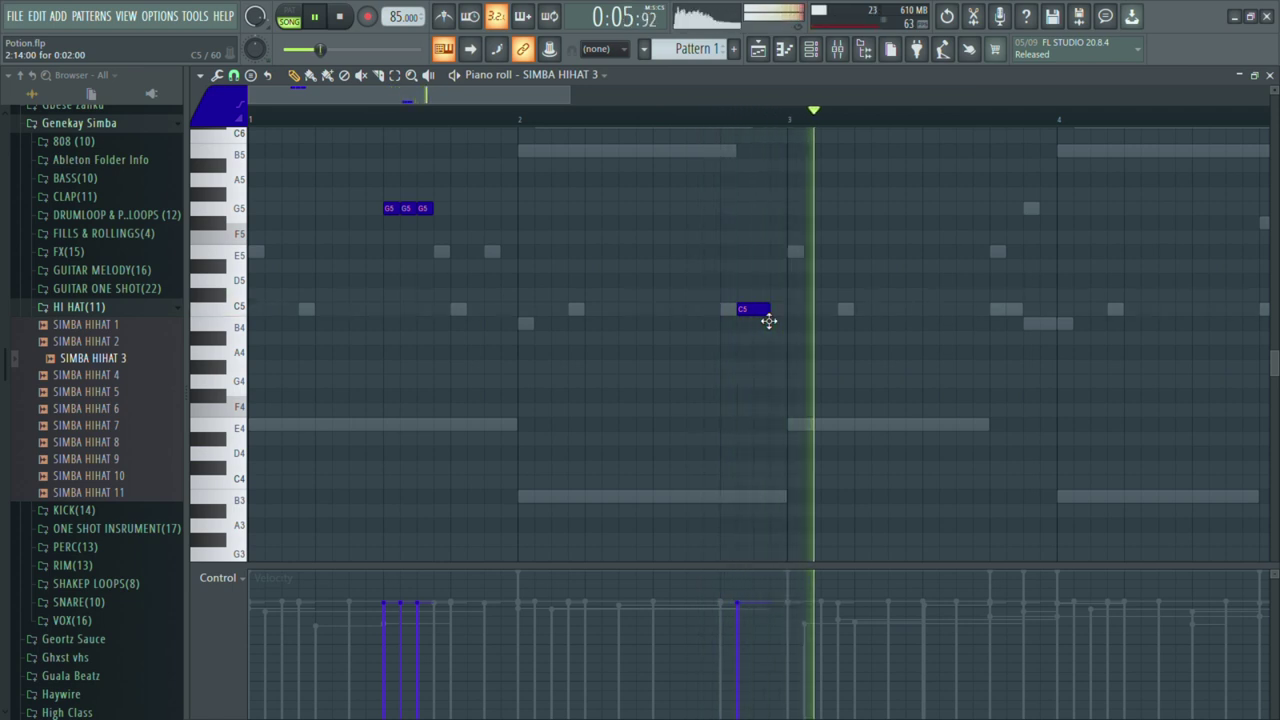
{"action": "left_click_drag", "start_coordinate": [769, 312], "coordinate": [741, 317]}
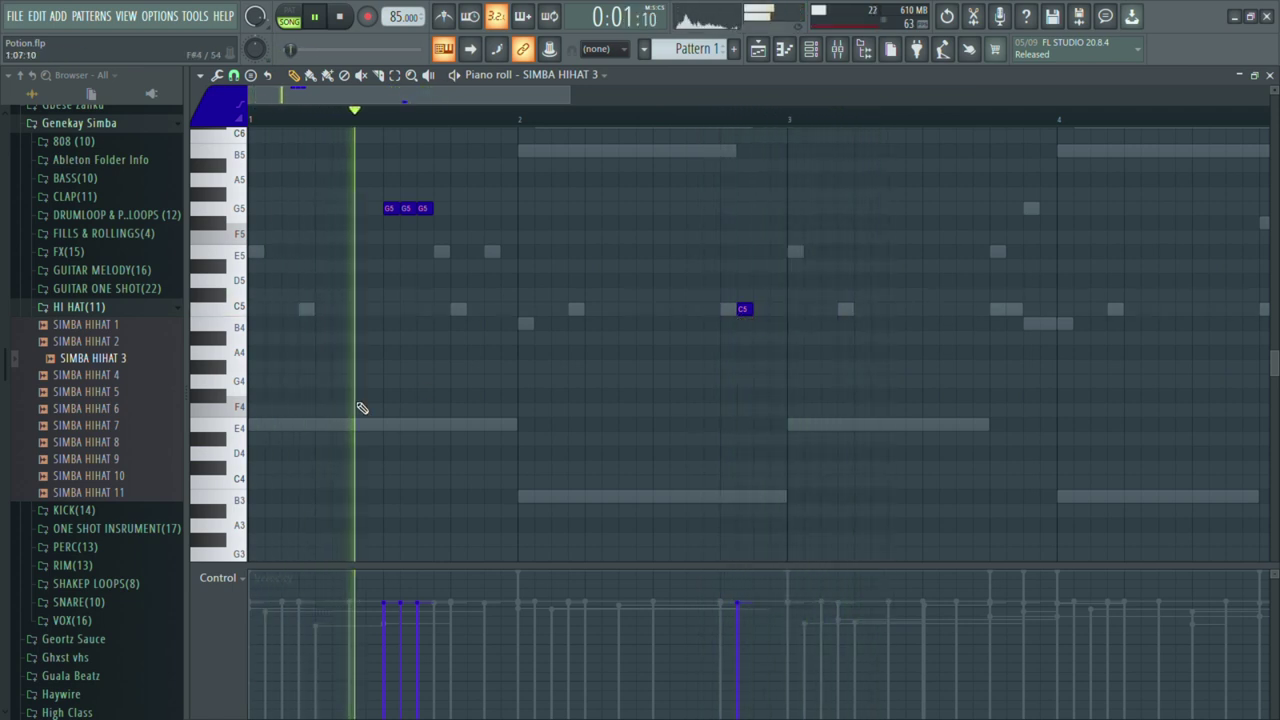
{"action": "left_click", "coordinate": [303, 497]}
{"action": "left_click", "coordinate": [368, 511]}
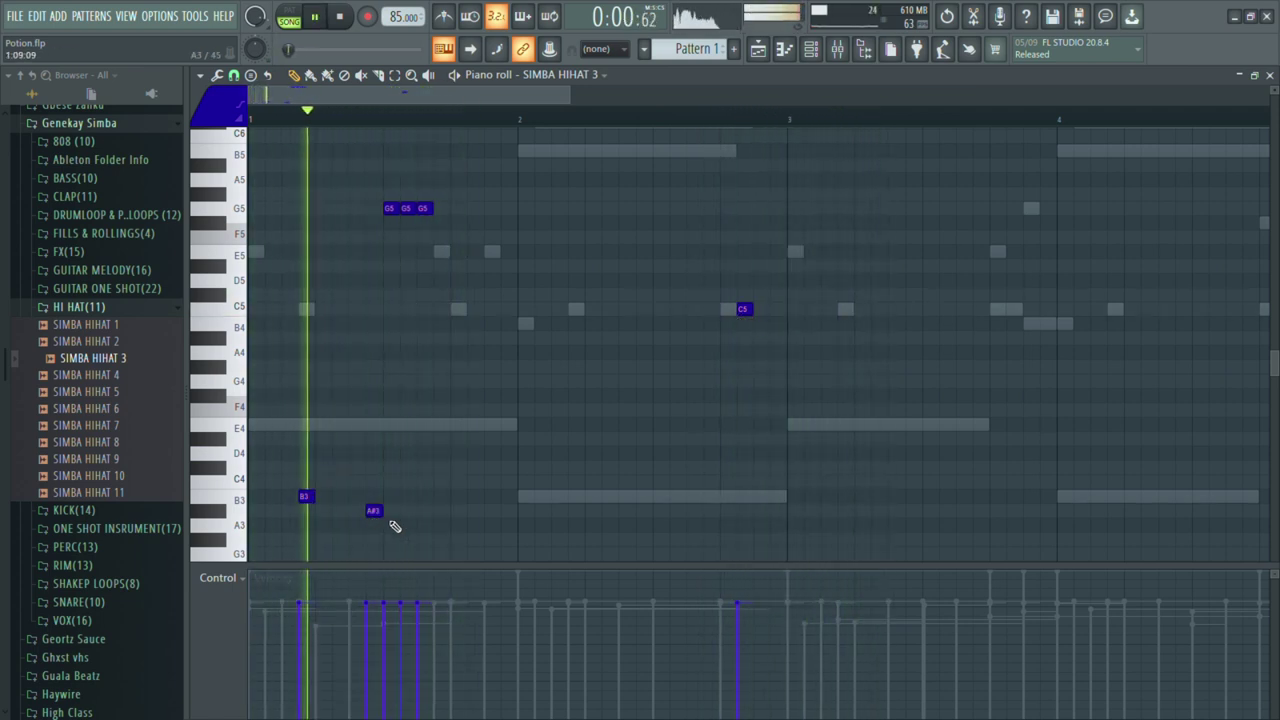
{"action": "right_click", "coordinate": [376, 512]}
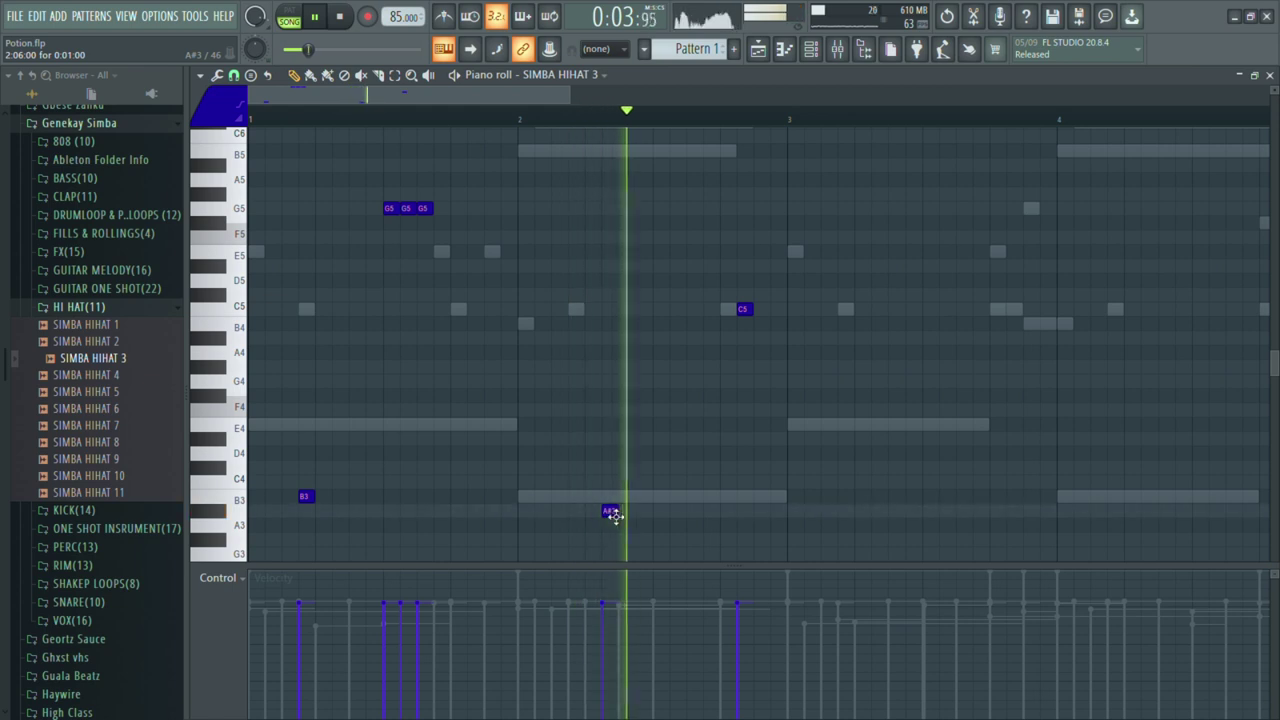
- Place B3 hi-hat notes at step 4 of bars 2 and 3
{"action": "left_click", "coordinate": [594, 514]}
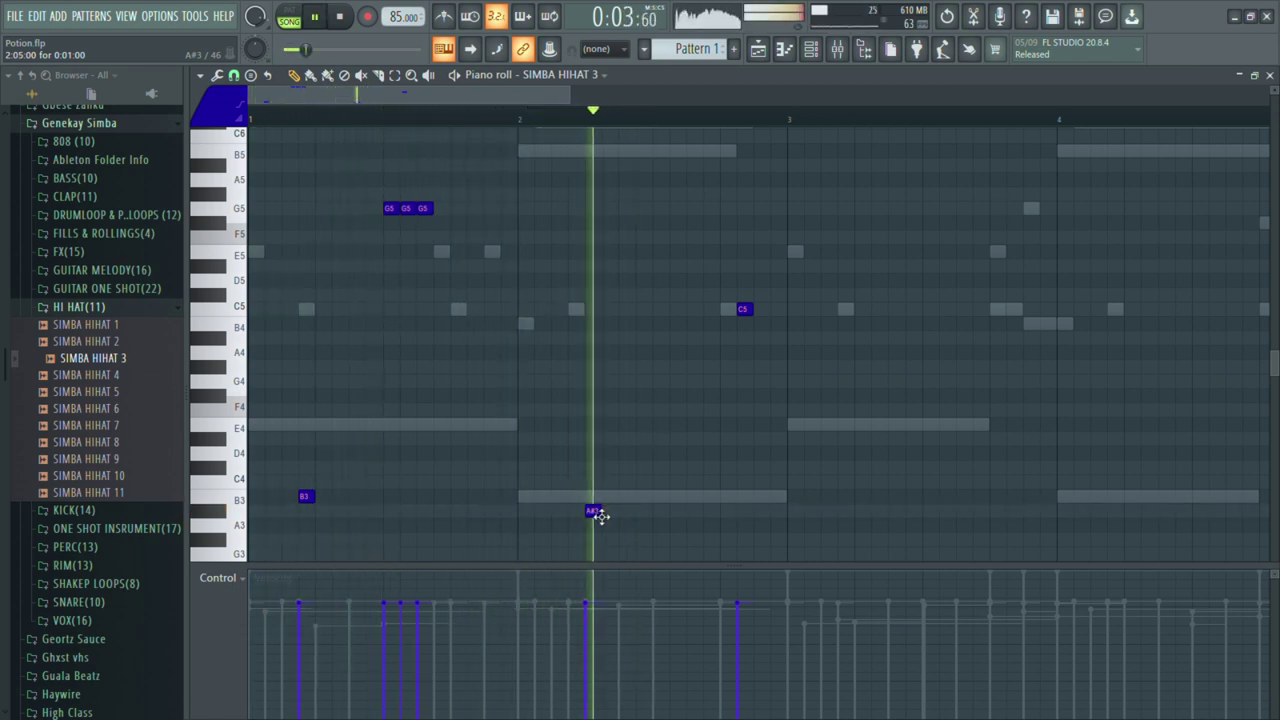
{"action": "left_click_drag", "start_coordinate": [594, 514], "coordinate": [581, 496]}
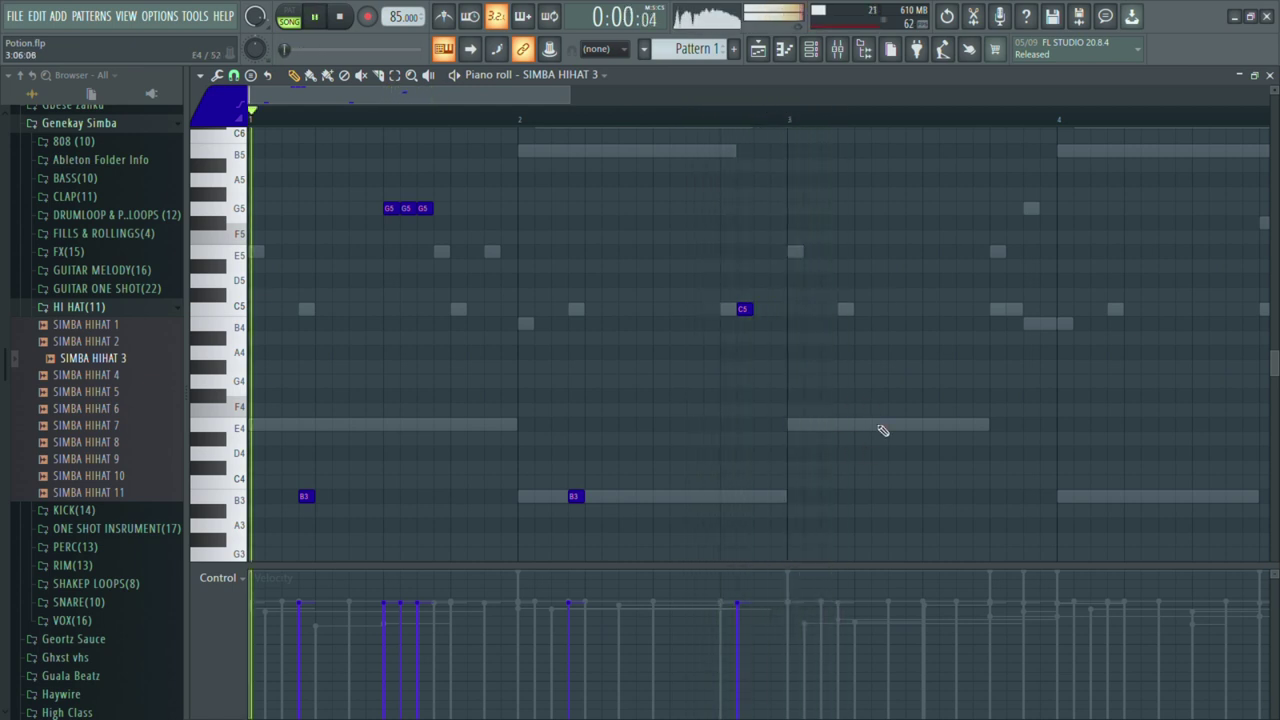
{"action": "left_click", "coordinate": [849, 500]}
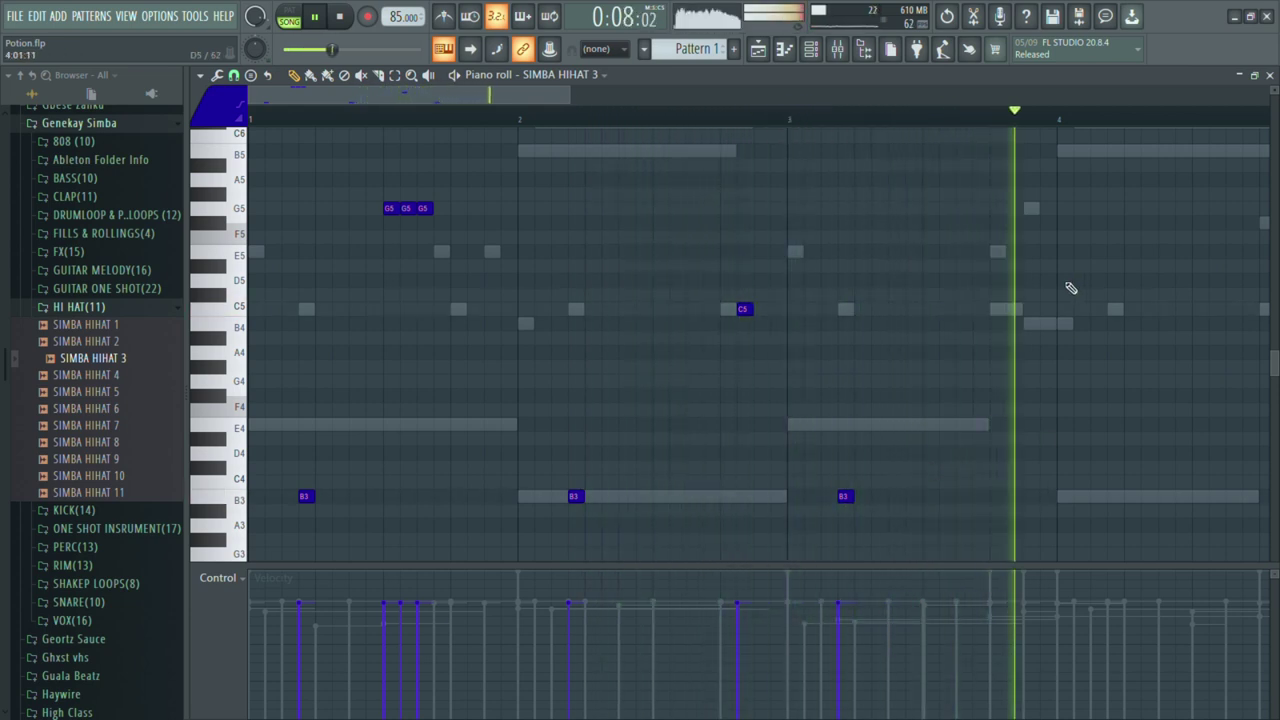
- Add hi-hat notes A4 at step 13 and F#4 at step 14 of bar 3, and A#3 at step 5 of bar 4
{"action": "left_click", "coordinate": [1032, 354]}
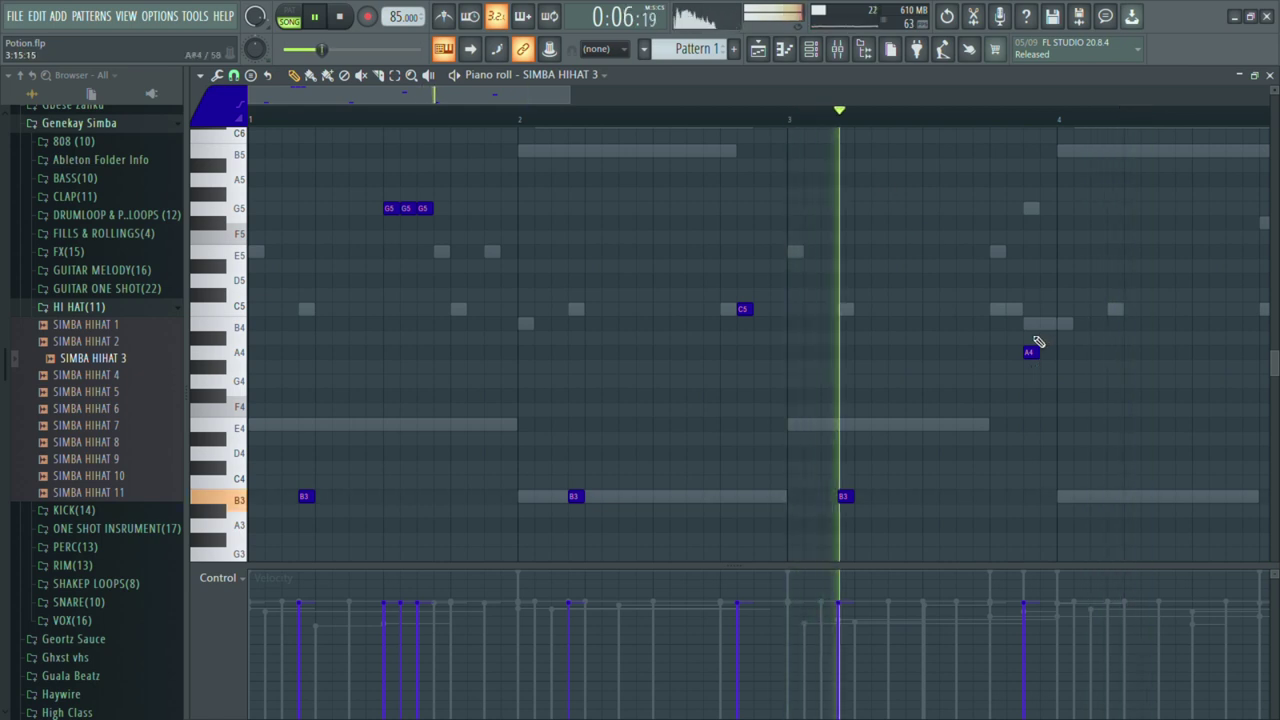
{"action": "right_click", "coordinate": [1030, 353]}
{"action": "left_click", "coordinate": [997, 352]}
{"action": "left_click", "coordinate": [1013, 396]}
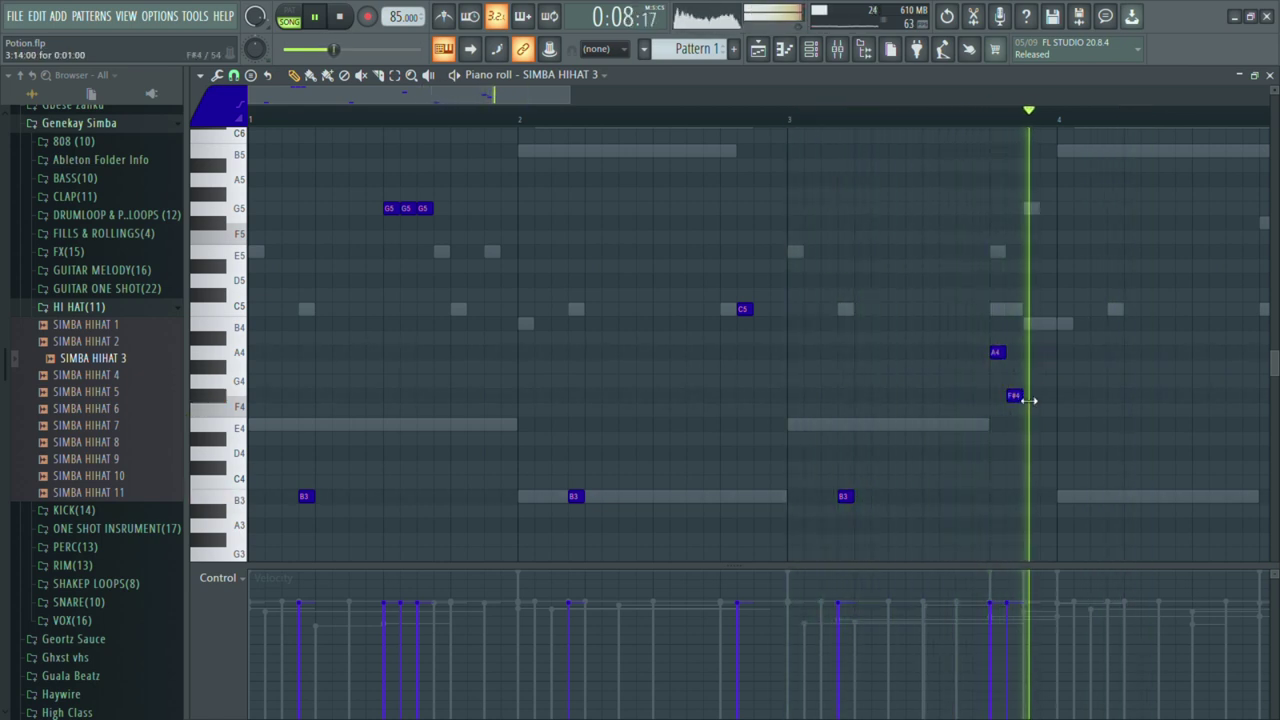
{"action": "scroll", "coordinate": [1063, 403], "scroll_direction": "down", "scroll_amount": 1}
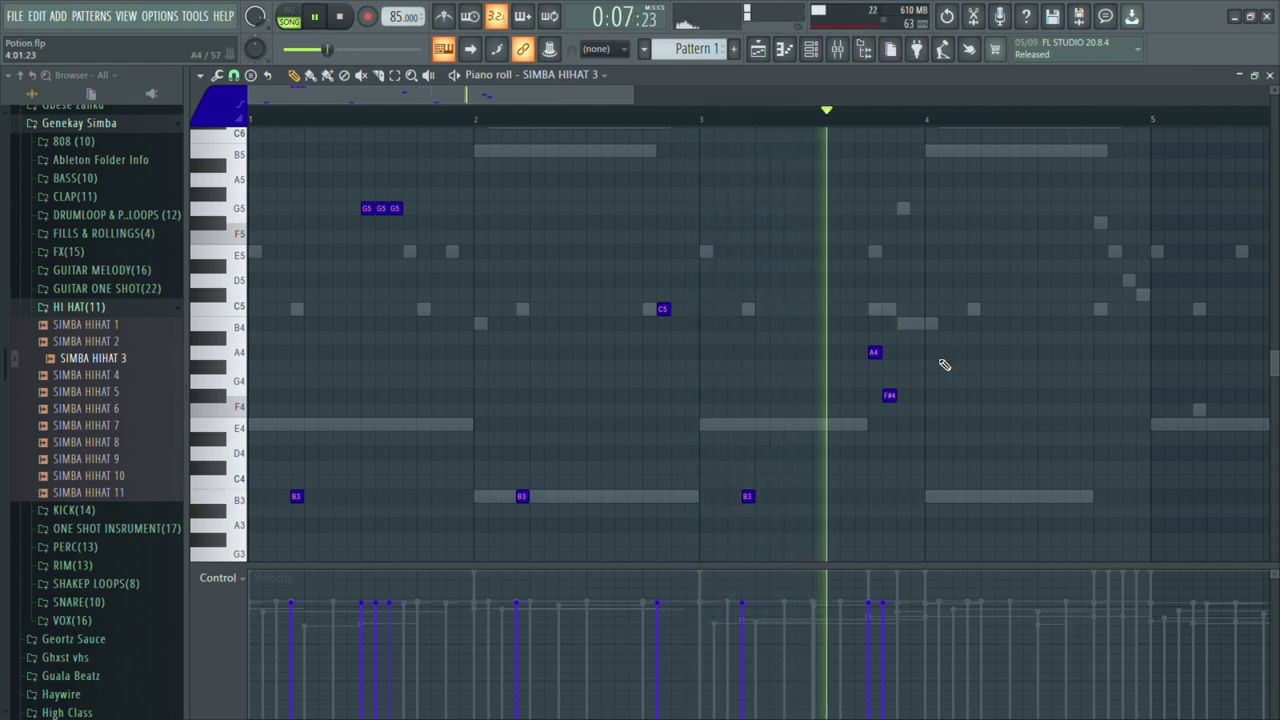
{"action": "left_click", "coordinate": [986, 513]}
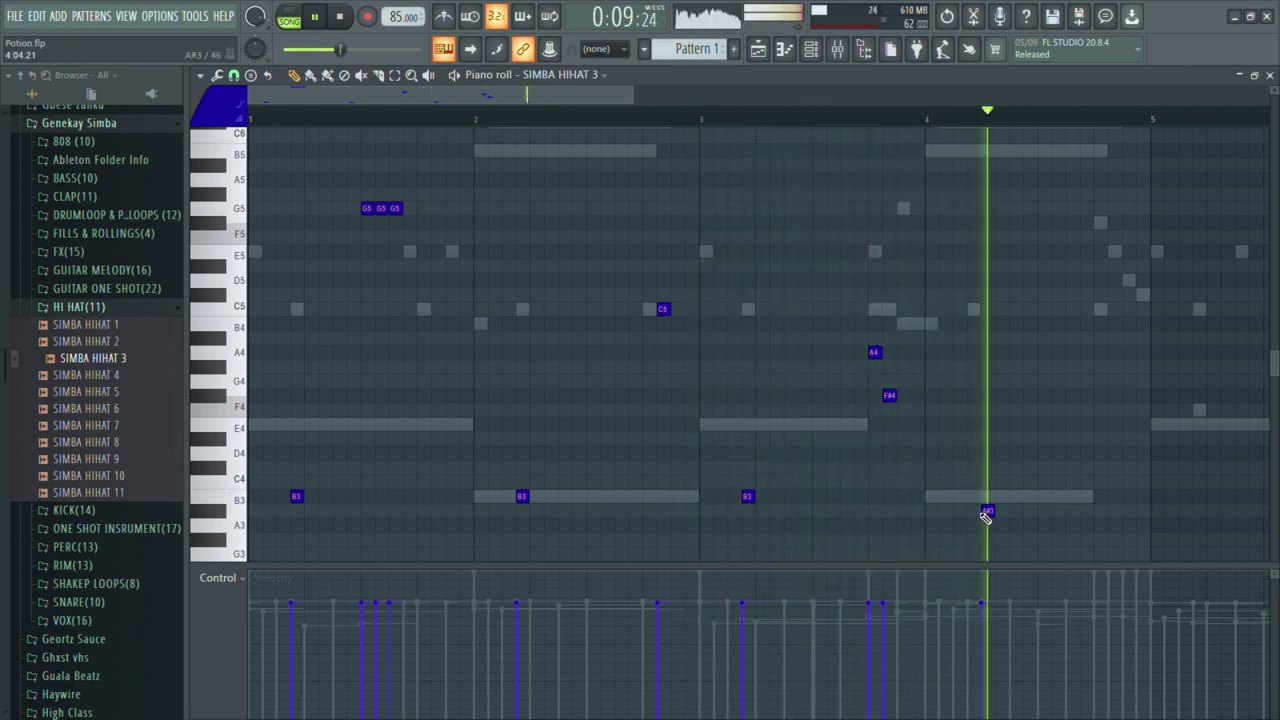
- Move the bar 4 A#3 hi-hat note to B3 at step 4, and add D#5 at step 9 and C#5 at step 12
{"action": "left_click_drag", "start_coordinate": [987, 520], "coordinate": [980, 503]}
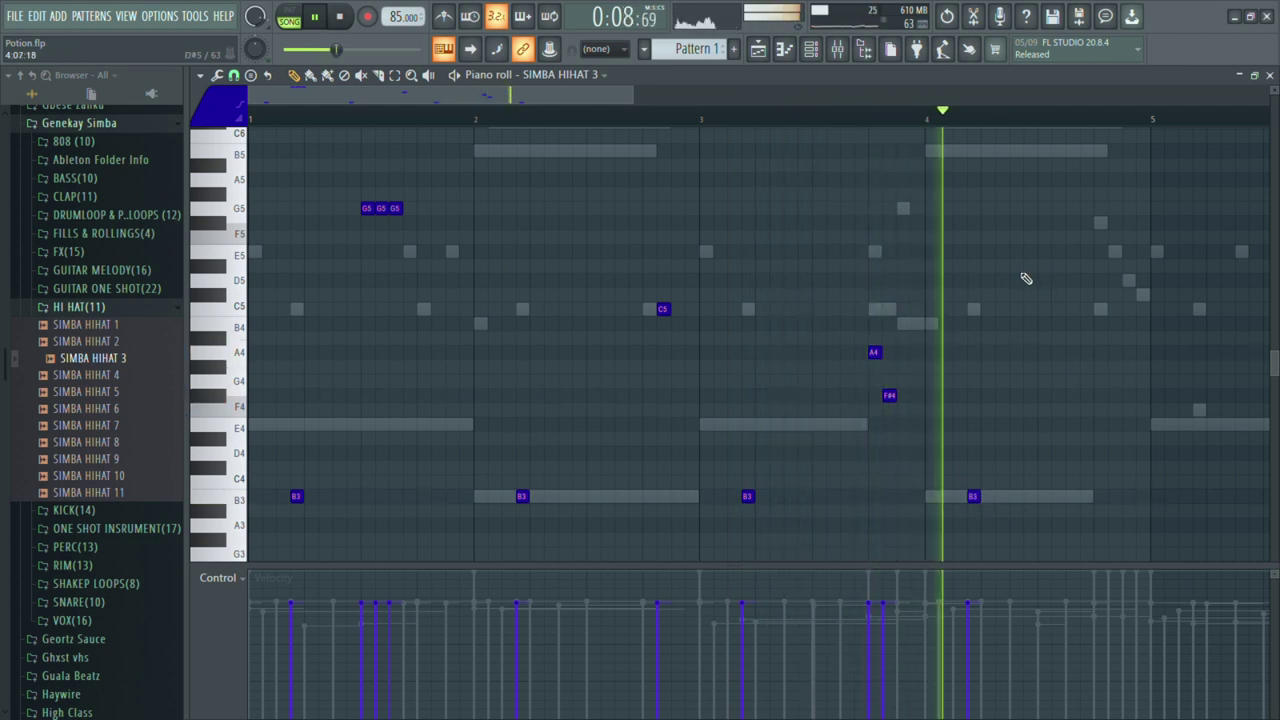
{"action": "scroll", "coordinate": [1030, 279], "scroll_direction": "up", "scroll_amount": 3}
{"action": "left_click", "coordinate": [1056, 266]}
{"action": "left_click", "coordinate": [1141, 294]}
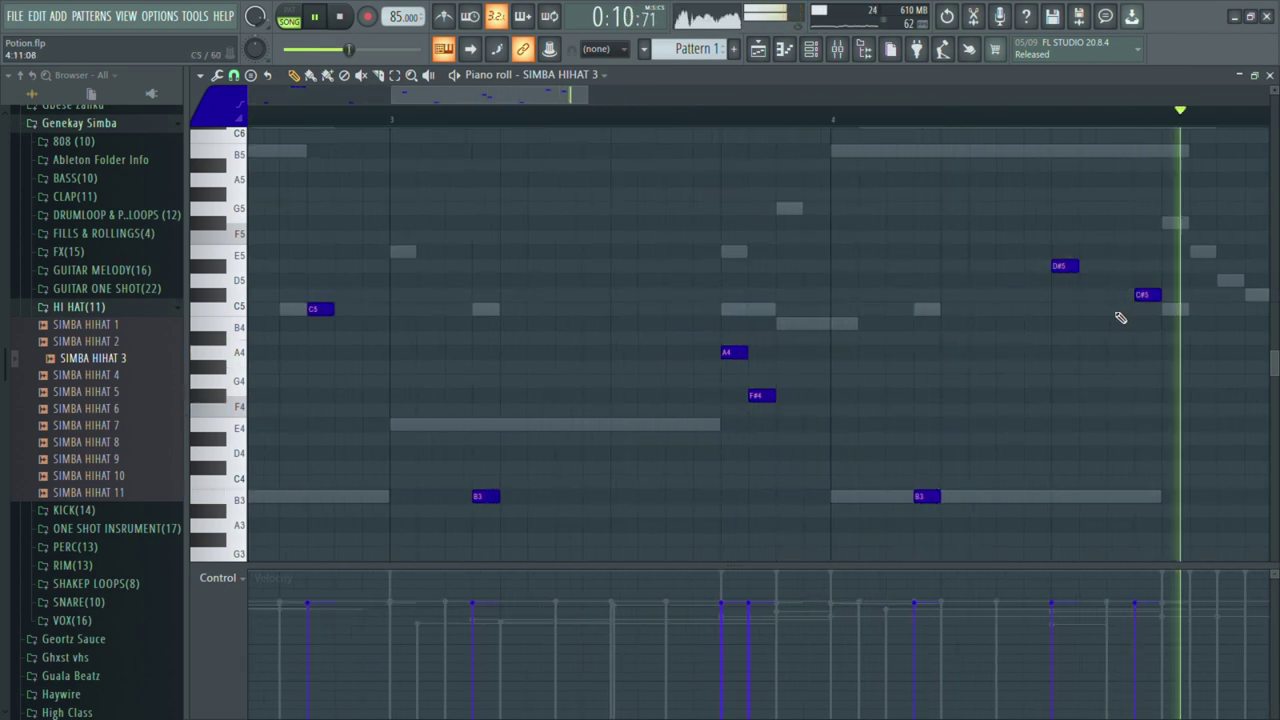
- Delete the bar 4 D#5 hi-hat note and try C#5 notes at steps 7 and 8
{"action": "right_click", "coordinate": [1066, 267]}
{"action": "right_click", "coordinate": [1120, 324]}
{"action": "left_click", "coordinate": [1012, 294]}
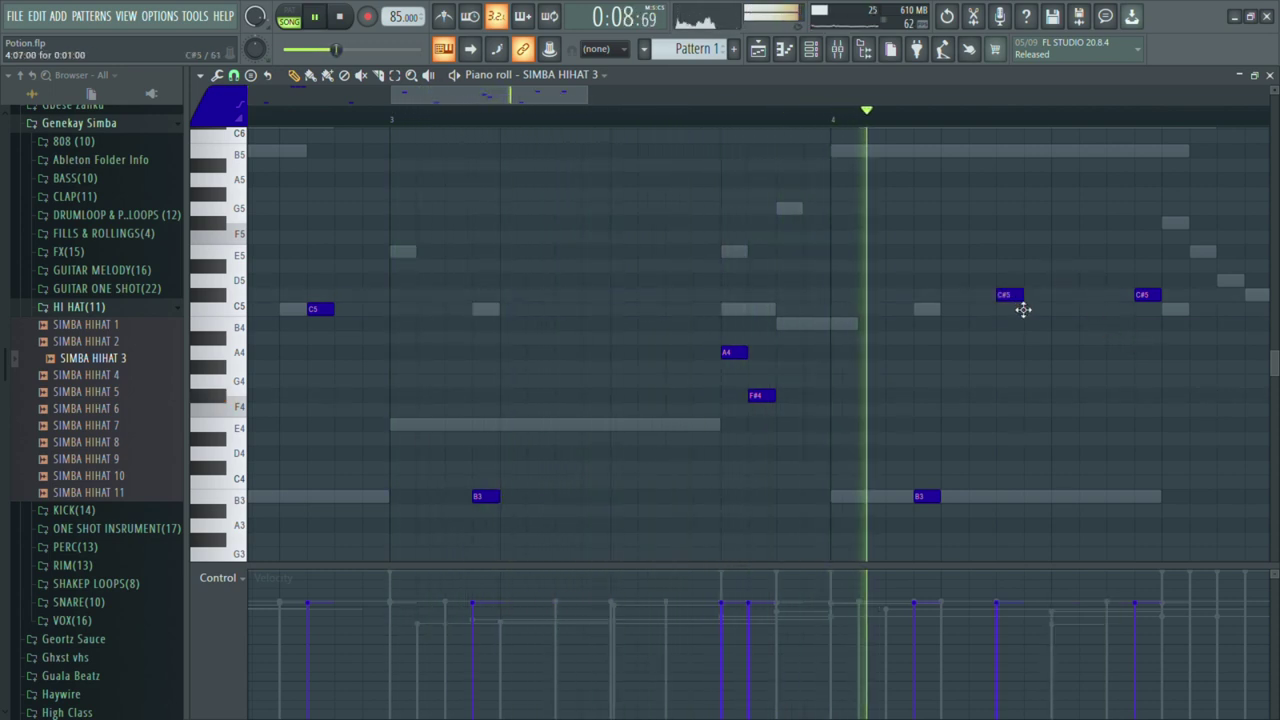
{"action": "left_click", "coordinate": [1037, 294]}
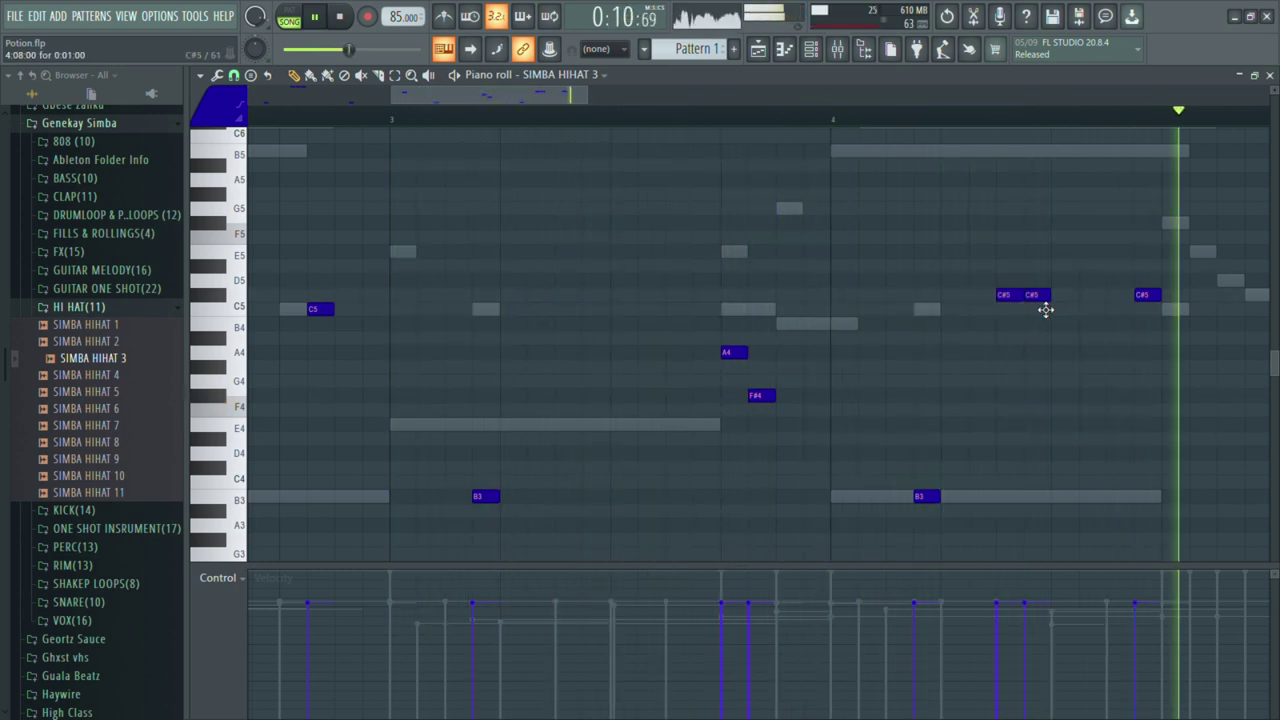
- Replace the C#5 notes at steps 7 and 8 of bar 4 with D5 at step 11, trying and deleting D#5 at step 10
{"action": "mouse_move", "coordinate": [1029, 297]}
{"action": "left_mouse_down"}
{"action": "mouse_move", "coordinate": [1151, 300]}
{"action": "mouse_move", "coordinate": [1126, 281]}
{"action": "left_mouse_up"}
{"action": "left_click", "coordinate": [1094, 266]}
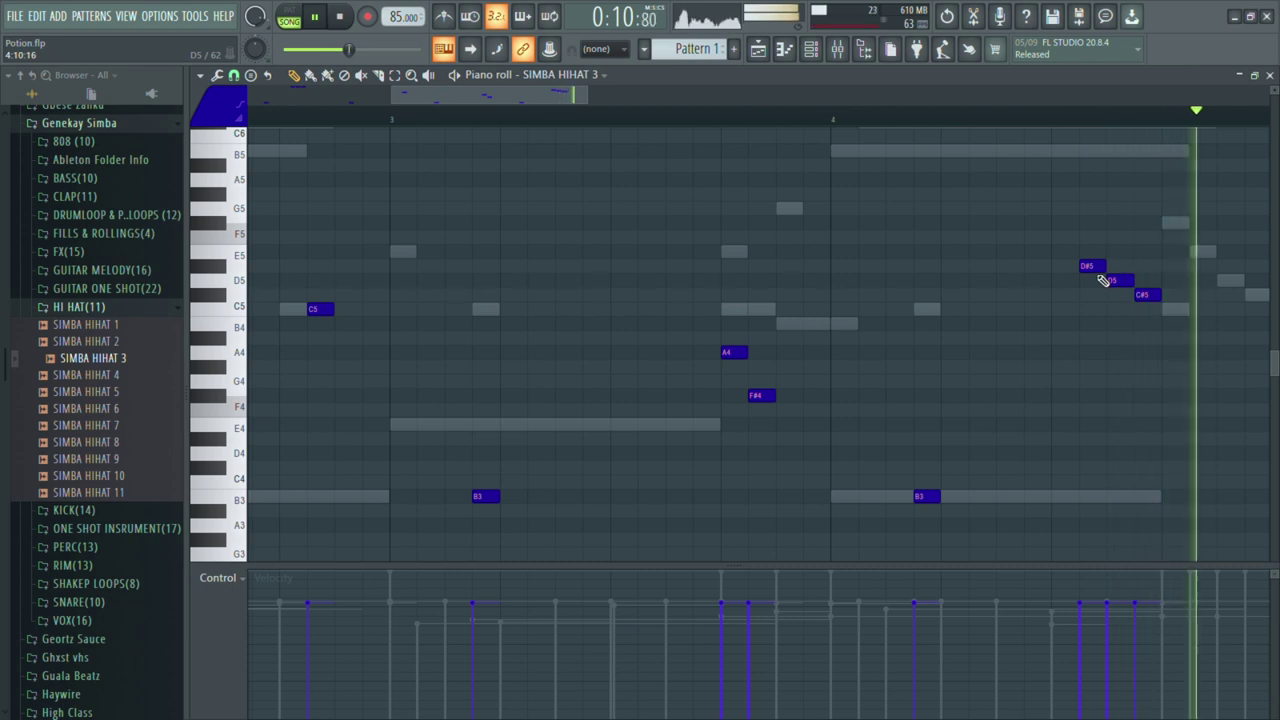
{"action": "right_click", "coordinate": [1101, 271]}
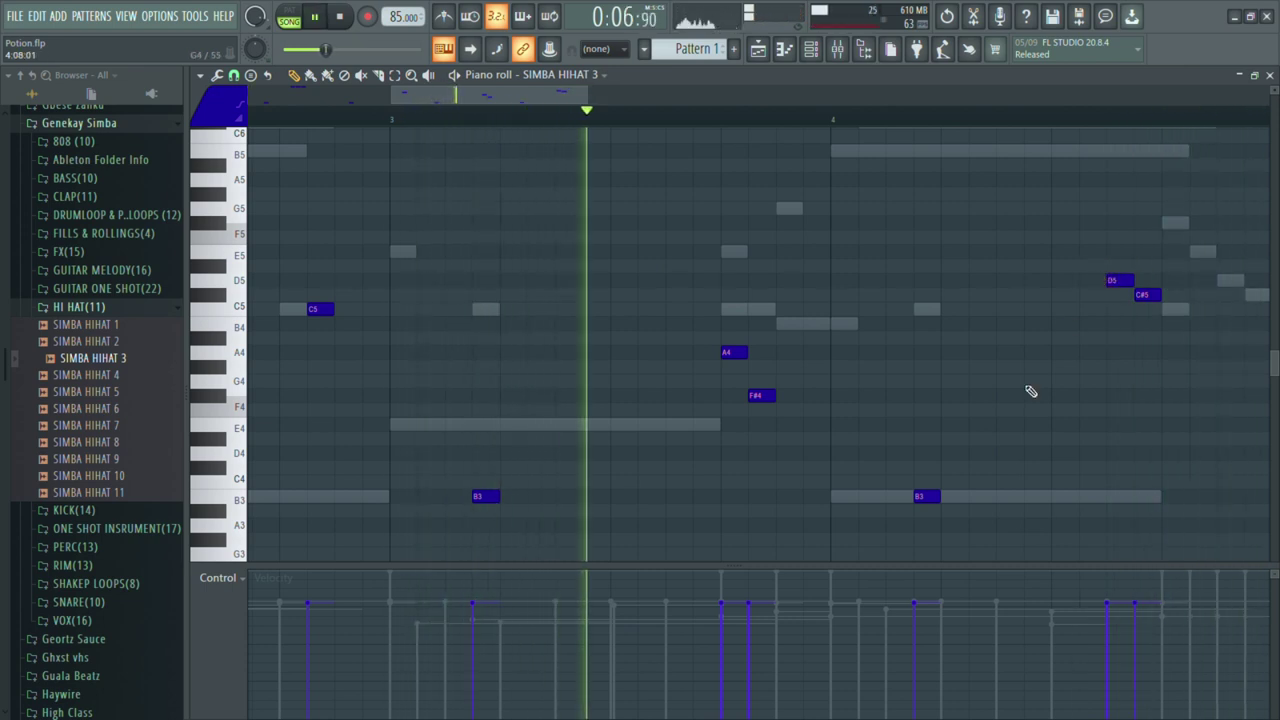
{"action": "left_click", "coordinate": [958, 383]}
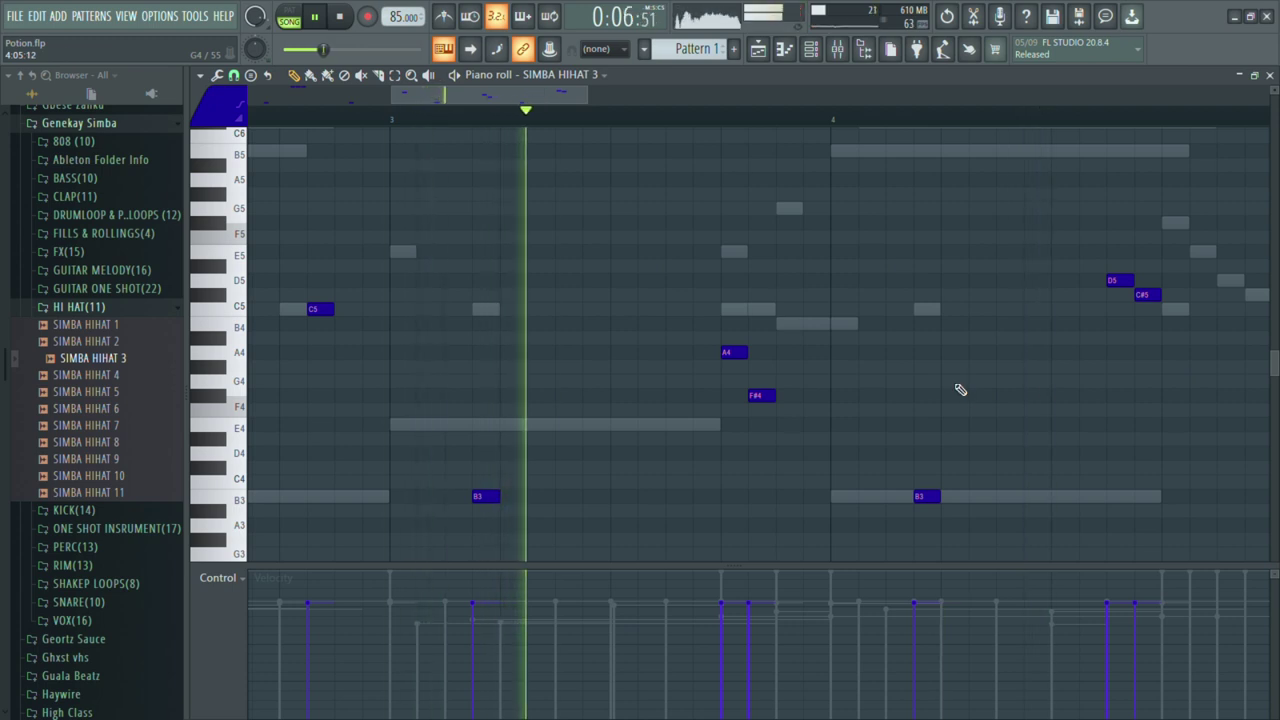
- Select all SIMBA HIHAT 3 notes in bars 1–4 and copy them into bars 5–8
{"action": "scroll", "coordinate": [960, 390], "scroll_direction": "down", "scroll_amount": 3}
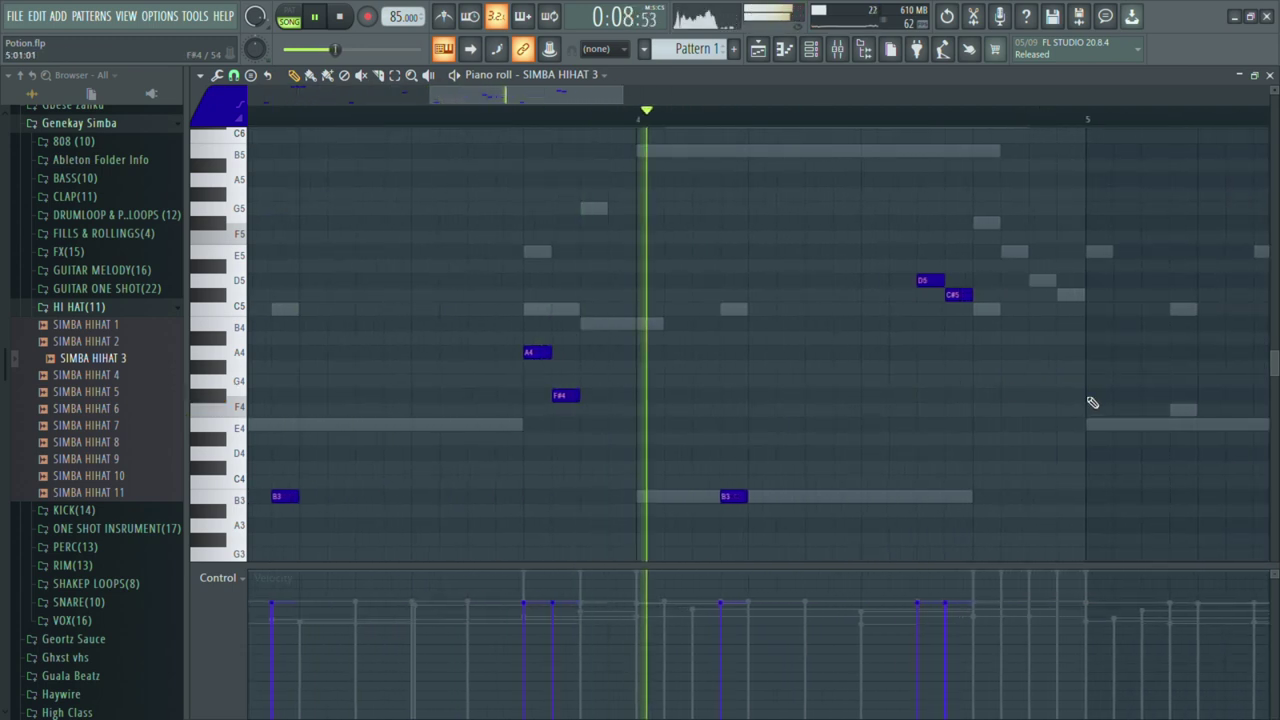
{"action": "scroll", "coordinate": [1071, 400], "scroll_direction": "down", "scroll_amount": 2}
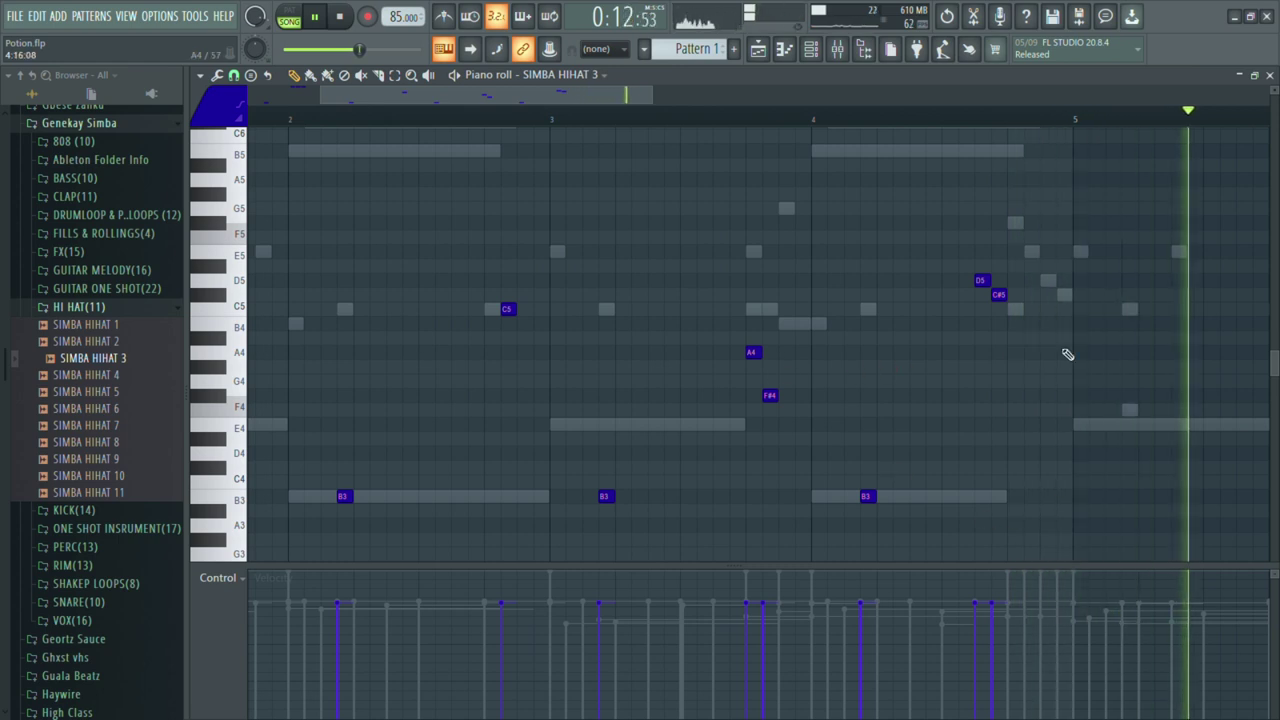
{"action": "scroll", "coordinate": [1066, 354], "scroll_direction": "down", "scroll_amount": 2}
{"action": "scroll", "coordinate": [878, 438], "scroll_direction": "down", "scroll_amount": 2}
{"action": "left_click_drag", "start_coordinate": [958, 518], "coordinate": [280, 200]}
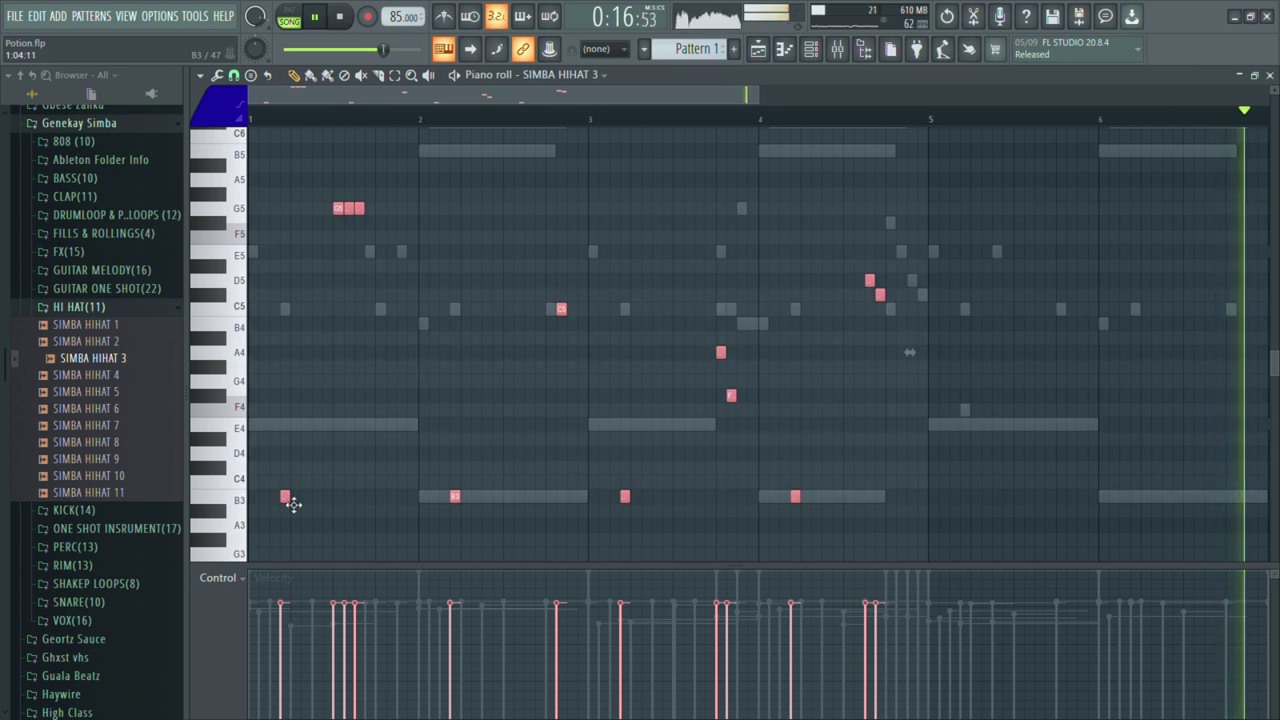
{"action": "left_click_drag", "start_coordinate": [290, 499], "coordinate": [1007, 485], "text": "shift"}
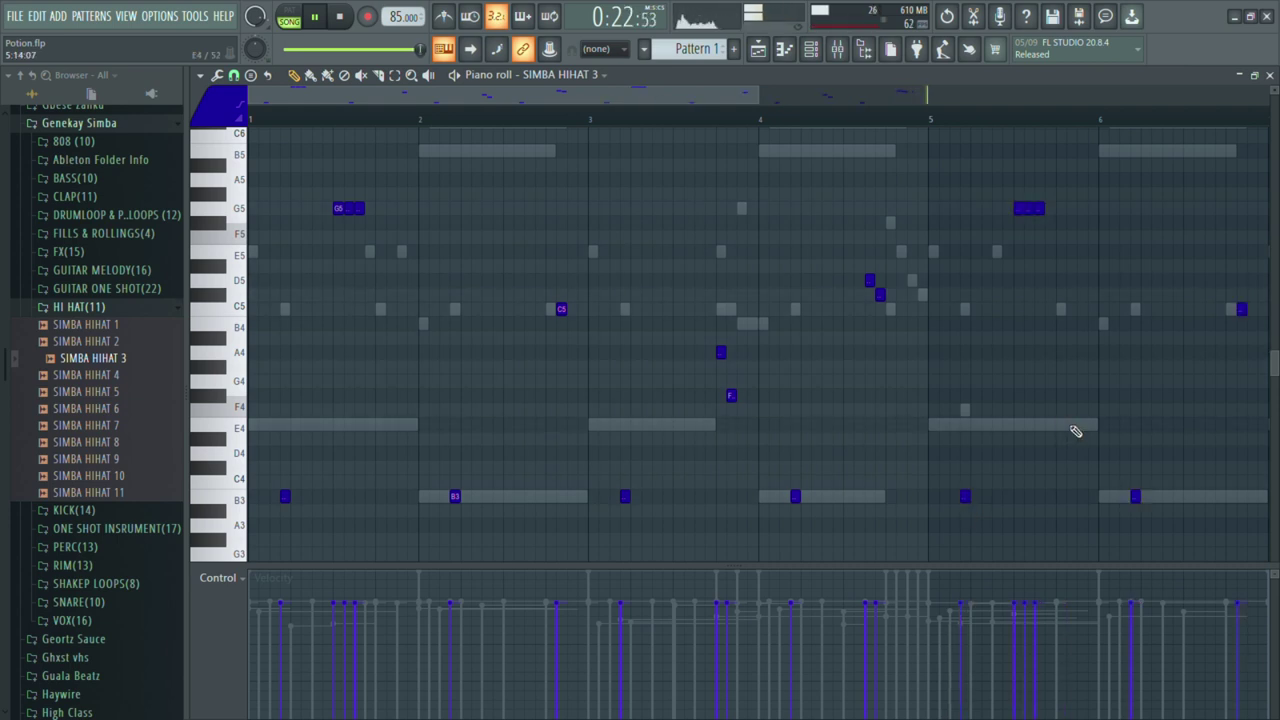
- Set the playback position near the end of bar 4, show the playlist and unmute the Pluck track
{"action": "left_click", "coordinate": [921, 113]}
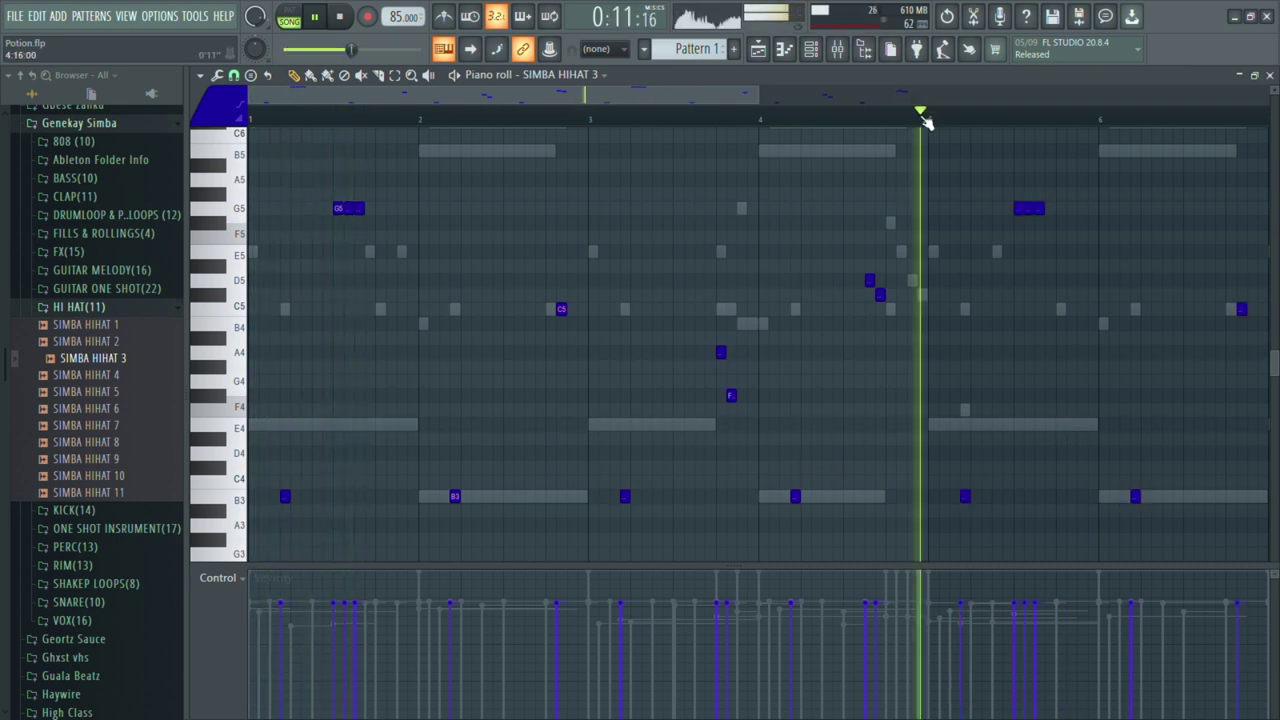
{"action": "left_click", "coordinate": [760, 55]}
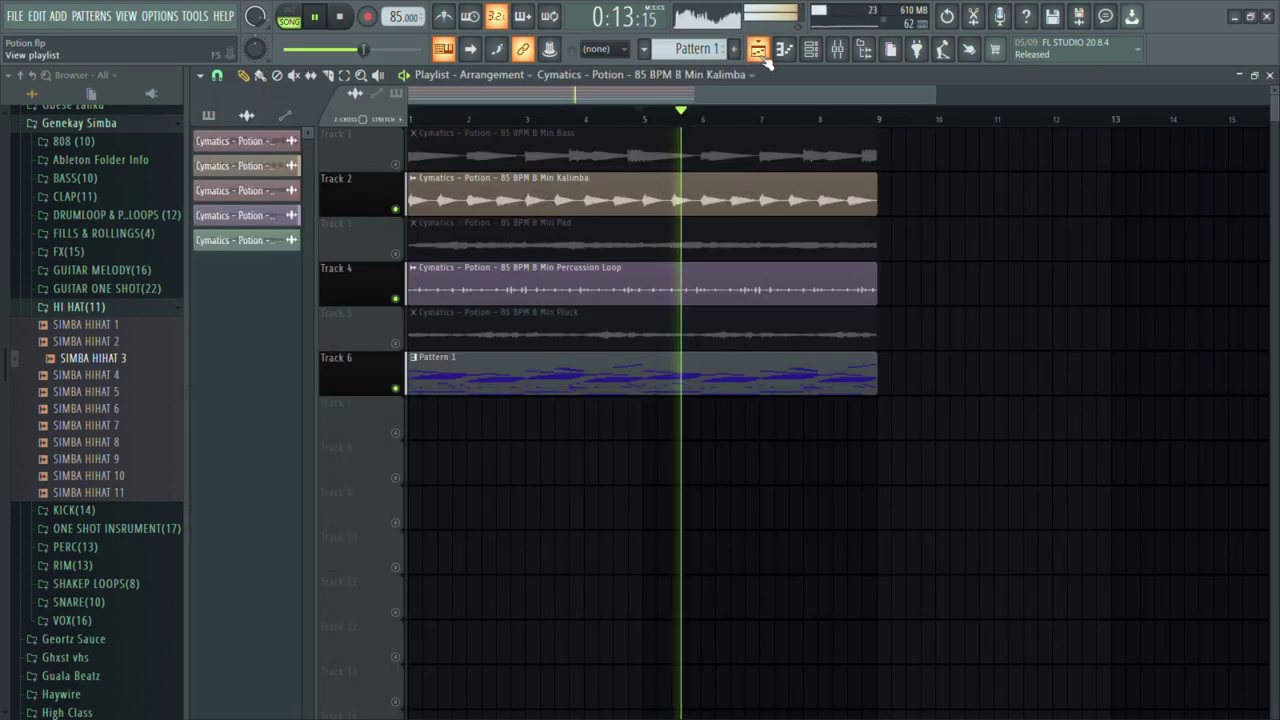
{"action": "scroll", "coordinate": [440, 301], "scroll_direction": "up", "scroll_amount": 3}
{"action": "scroll", "coordinate": [900, 302], "scroll_direction": "down", "scroll_amount": 1}
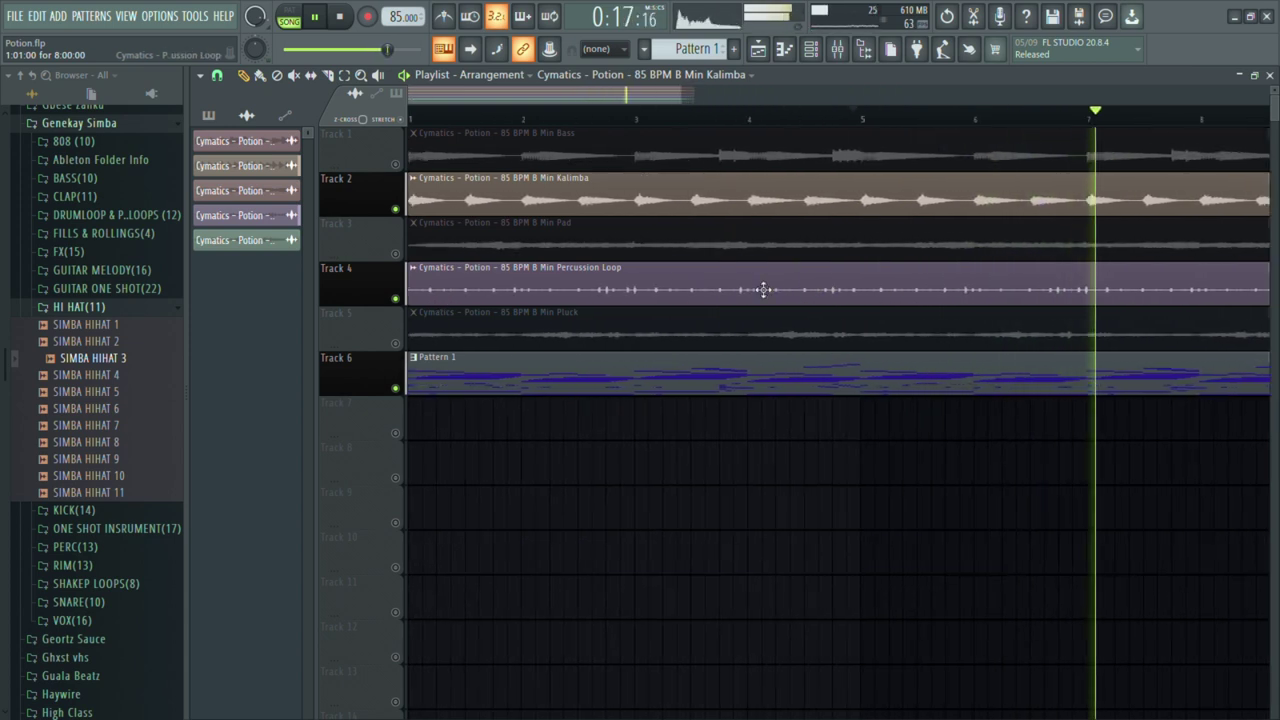
{"action": "scroll", "coordinate": [763, 290], "scroll_direction": "down", "scroll_amount": 1}
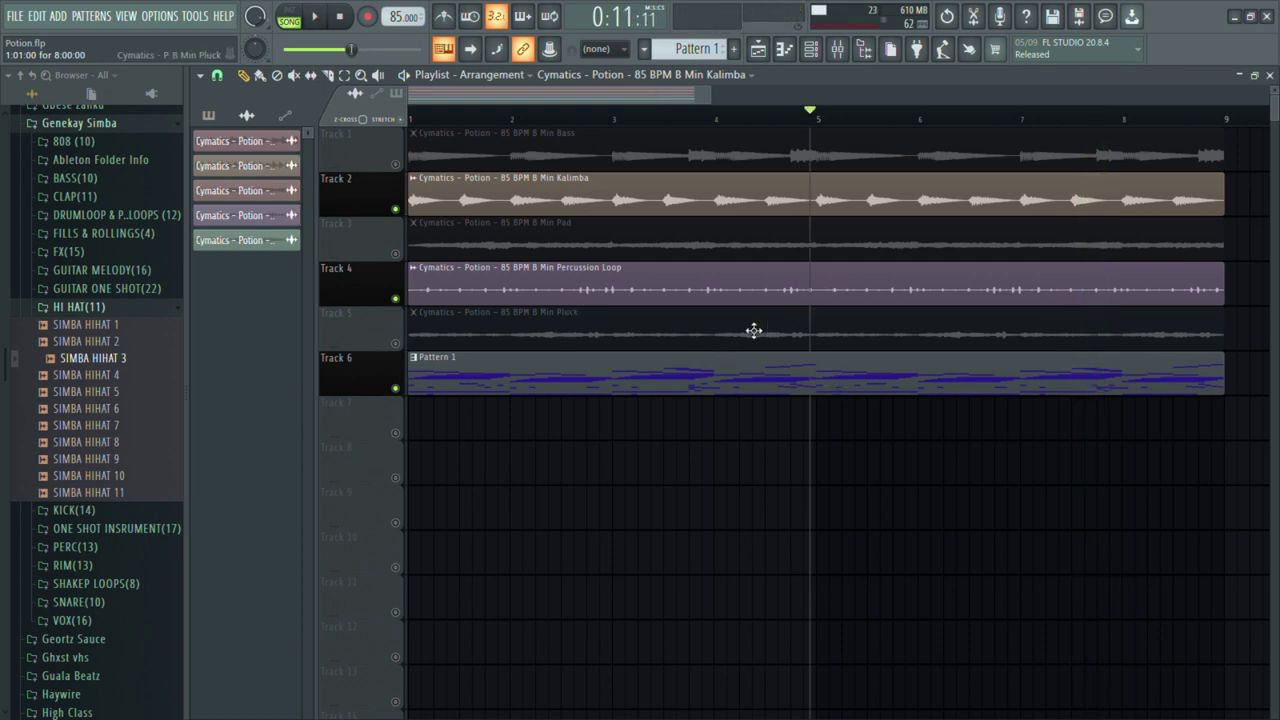
{"action": "left_click", "coordinate": [397, 342]}
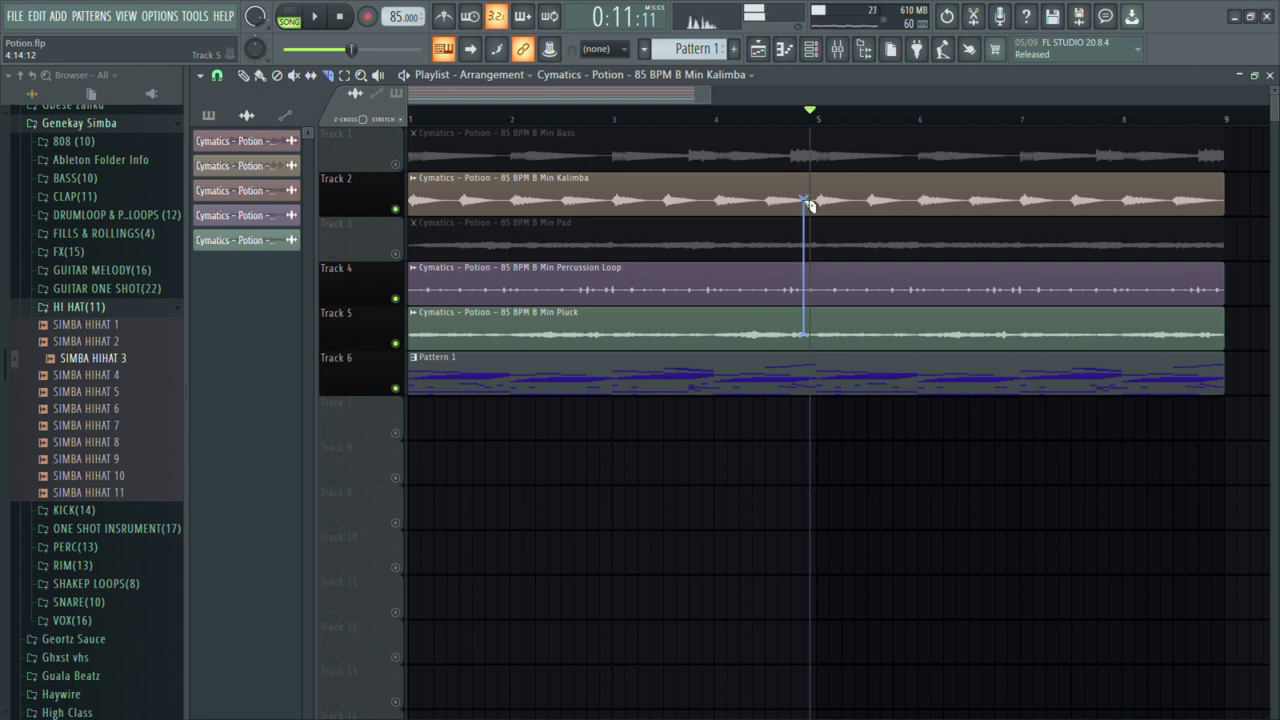
- Slice the five Potion sample clips at bar 5 and delete their second halves
{"action": "left_click_drag", "start_coordinate": [900, 149], "coordinate": [900, 343]}
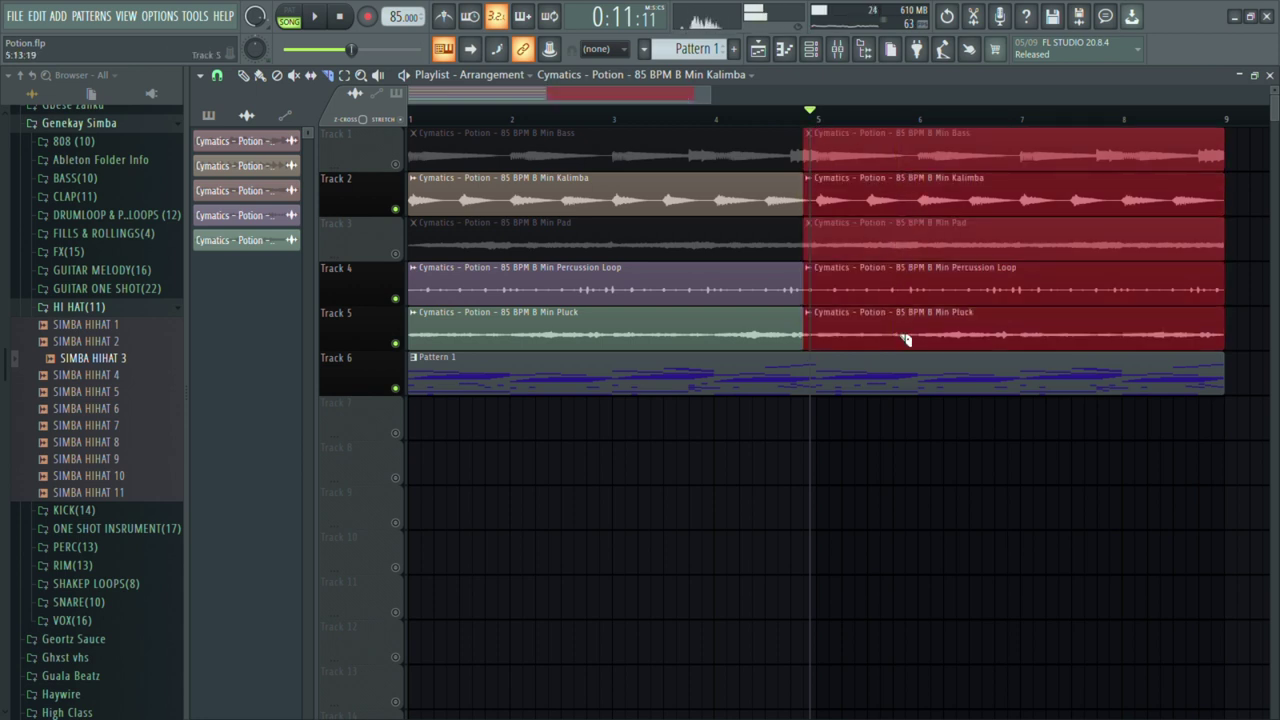
{"action": "left_click", "coordinate": [905, 340]}
{"action": "scroll", "coordinate": [790, 262], "scroll_direction": "up", "scroll_amount": 2}
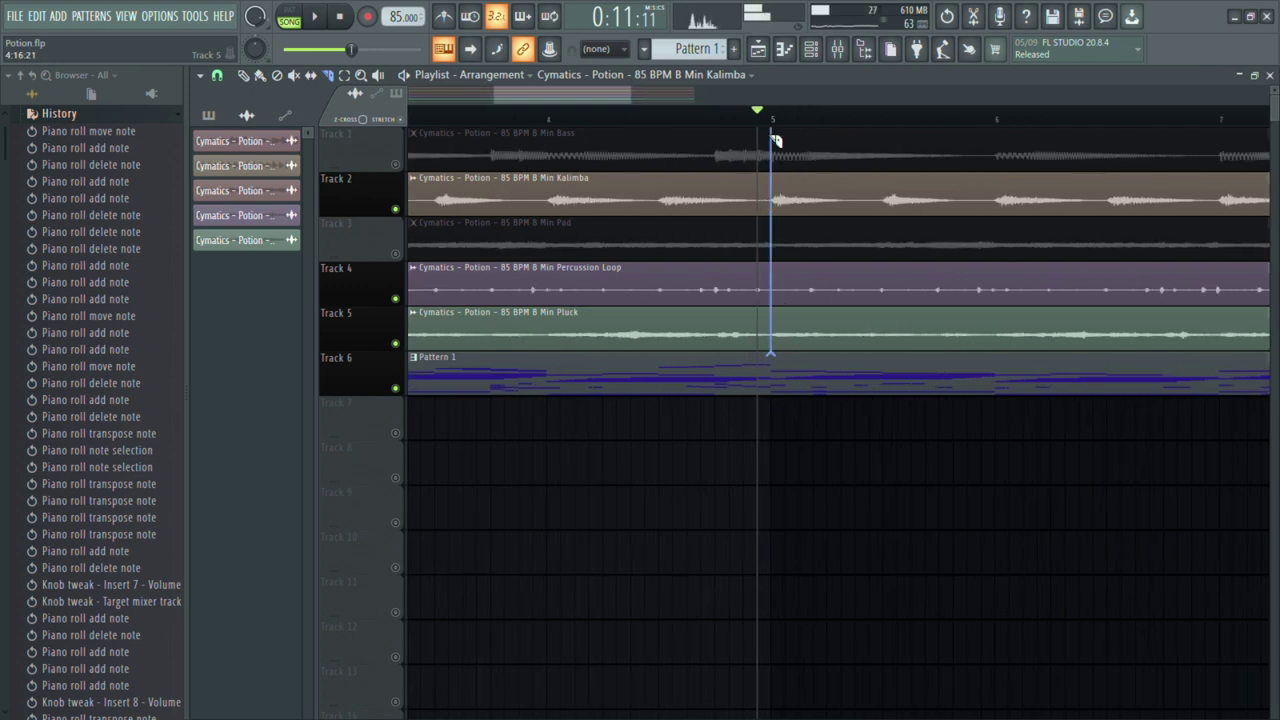
{"action": "scroll", "coordinate": [775, 140], "scroll_direction": "down", "scroll_amount": 3}
{"action": "left_click_drag", "start_coordinate": [1005, 345], "coordinate": [773, 160]}
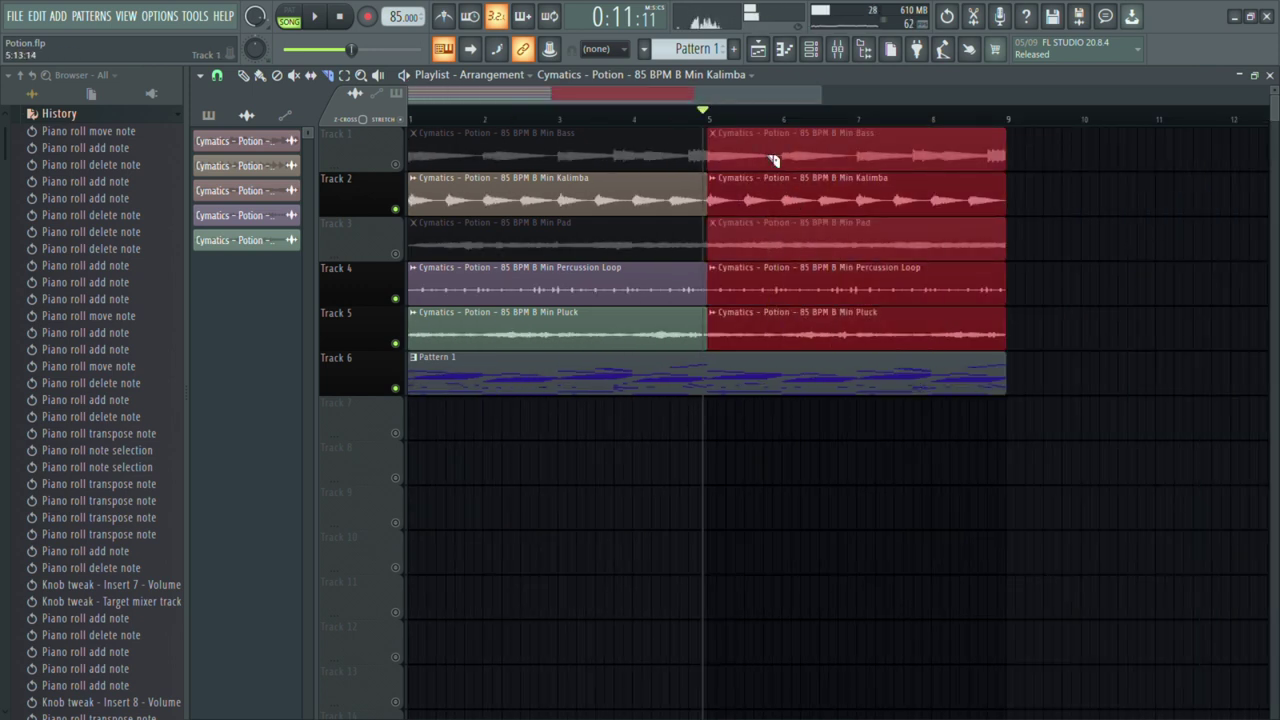
{"action": "key", "text": "Delete"}
- Duplicate the five sample clips from bars 1–4 into bars 5–8 and collapse the browser's History list
{"action": "left_click_drag", "start_coordinate": [745, 279], "coordinate": [433, 123]}
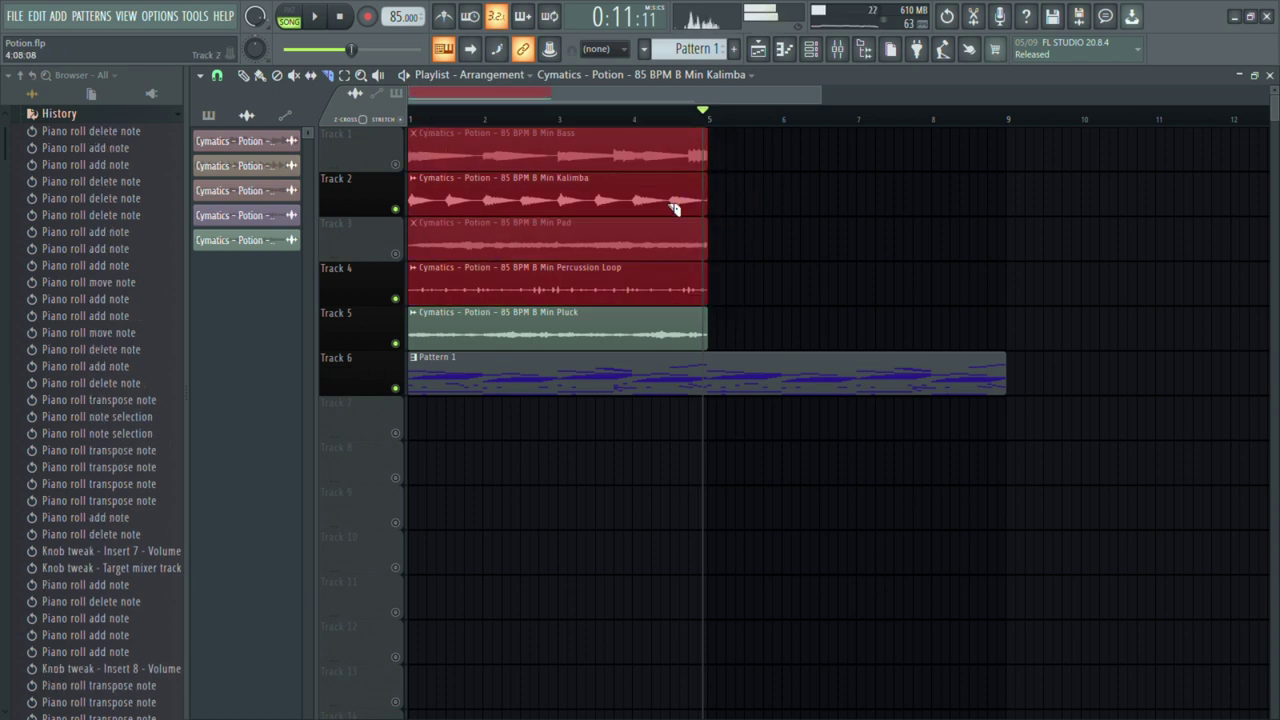
{"action": "left_click_drag", "start_coordinate": [730, 336], "coordinate": [415, 61]}
{"action": "key", "text": "ctrl+b"}
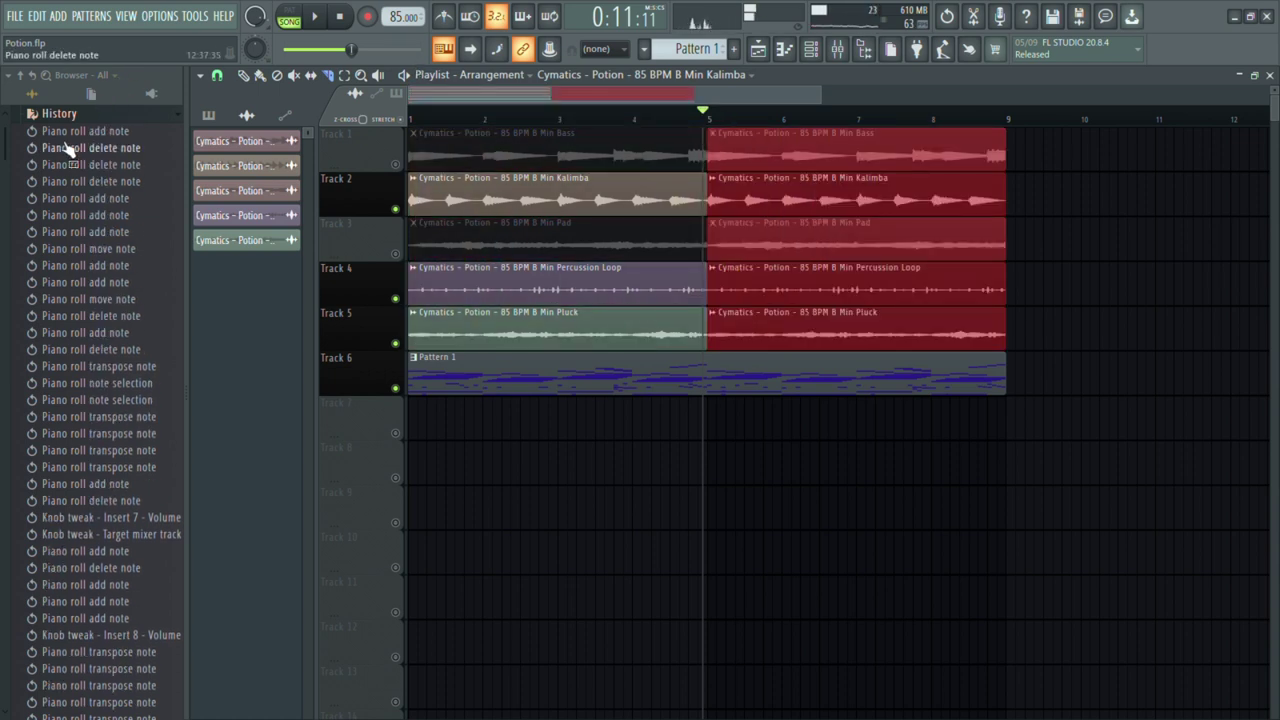
{"action": "left_click", "coordinate": [108, 115]}
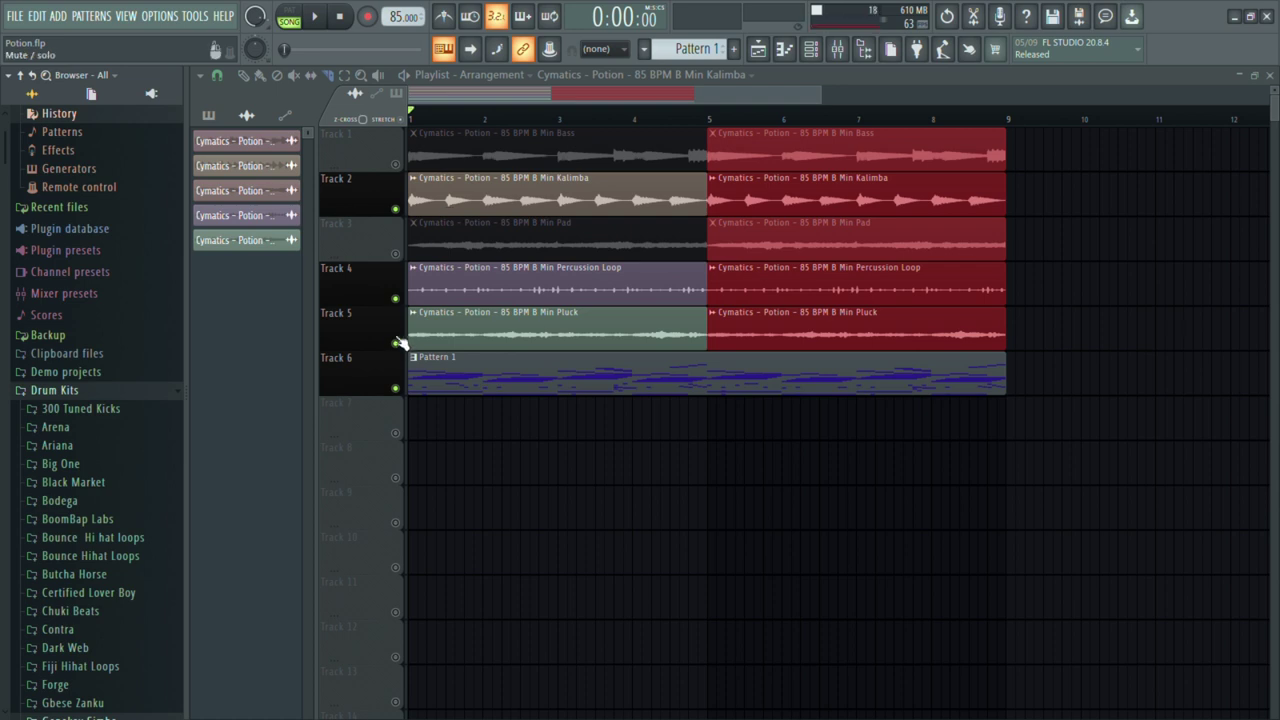
- Solo the Pluck track, re-enable the Pattern 1 and Percussion Loop tracks, and clear the clip selection
{"action": "right_click", "coordinate": [396, 342]}
{"action": "left_click", "coordinate": [395, 386]}
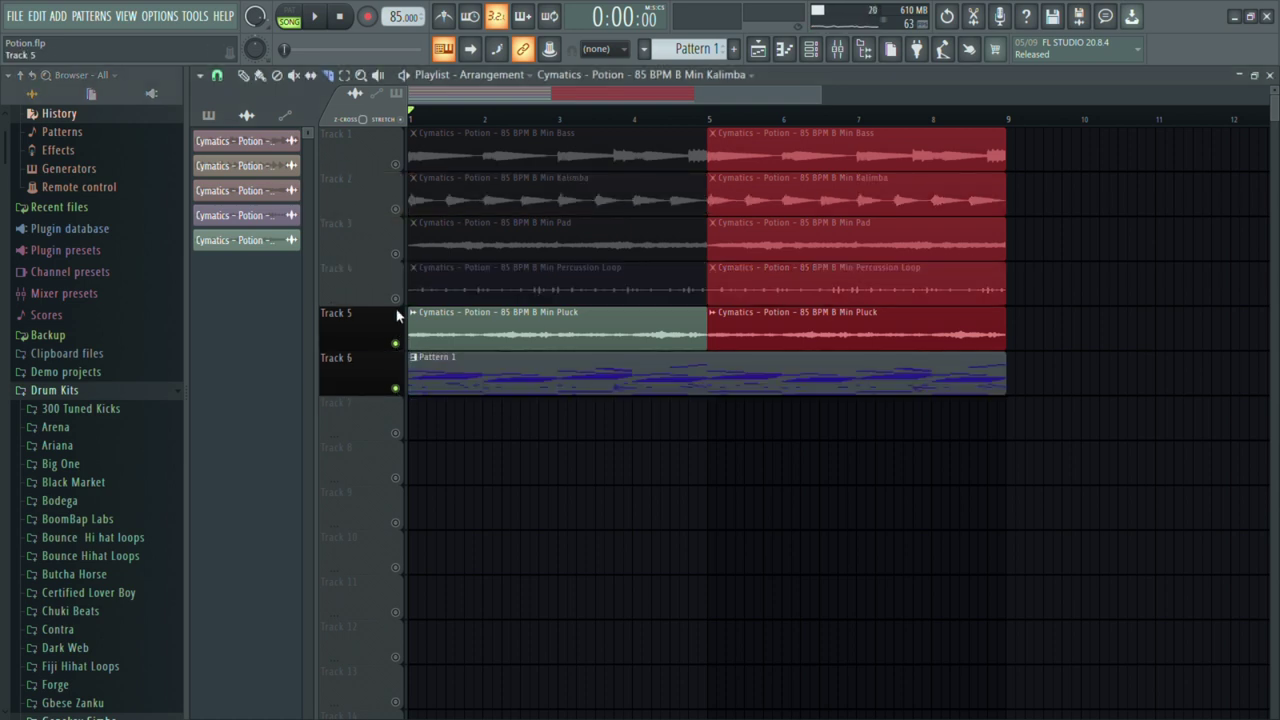
{"action": "left_click", "coordinate": [395, 298]}
{"action": "left_click", "coordinate": [577, 486]}
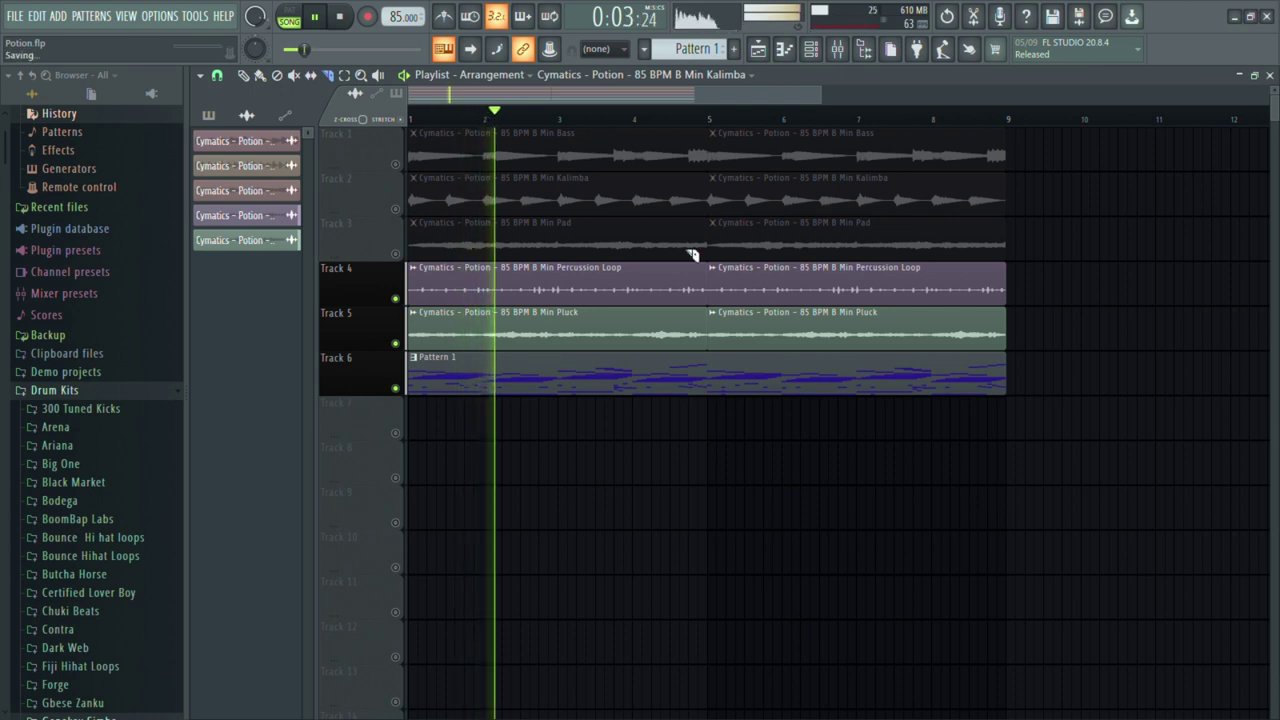
- Review the SIMBA HIHAT 3 and VYPR Rimshot notes in the piano roll during playback and return to the playlist
{"action": "left_click", "coordinate": [758, 55]}
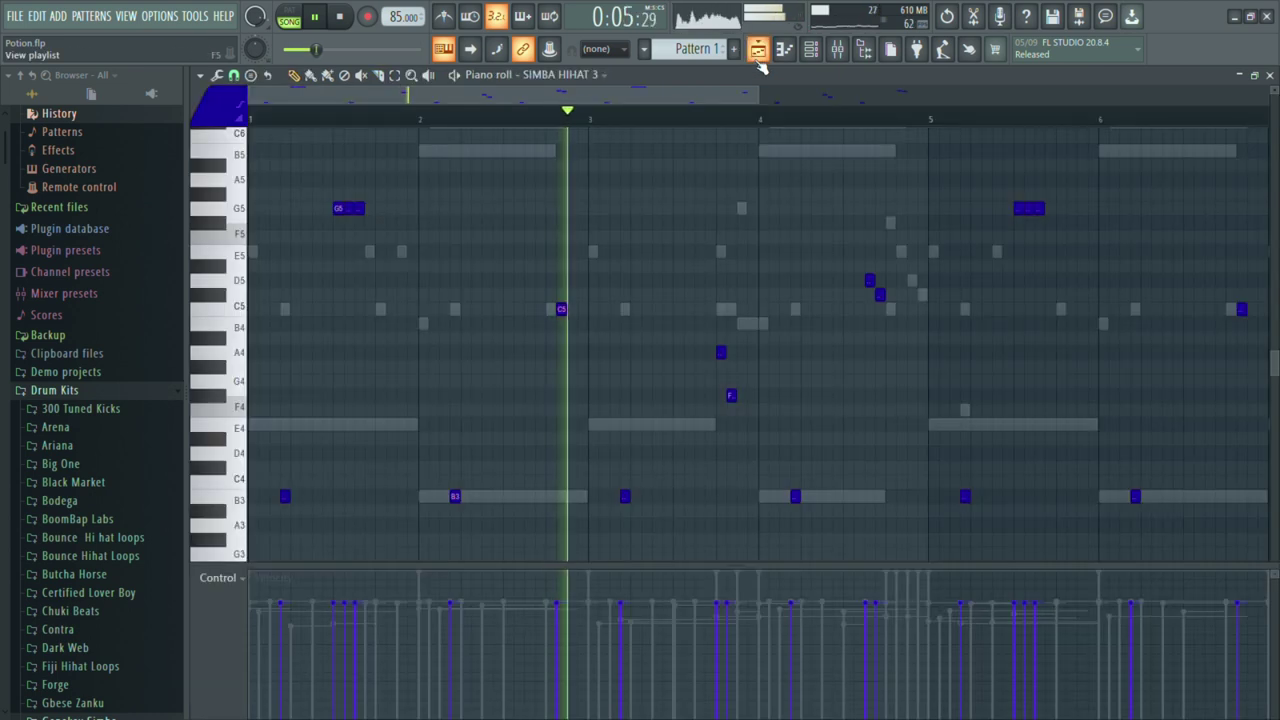
{"action": "left_click", "coordinate": [759, 58]}
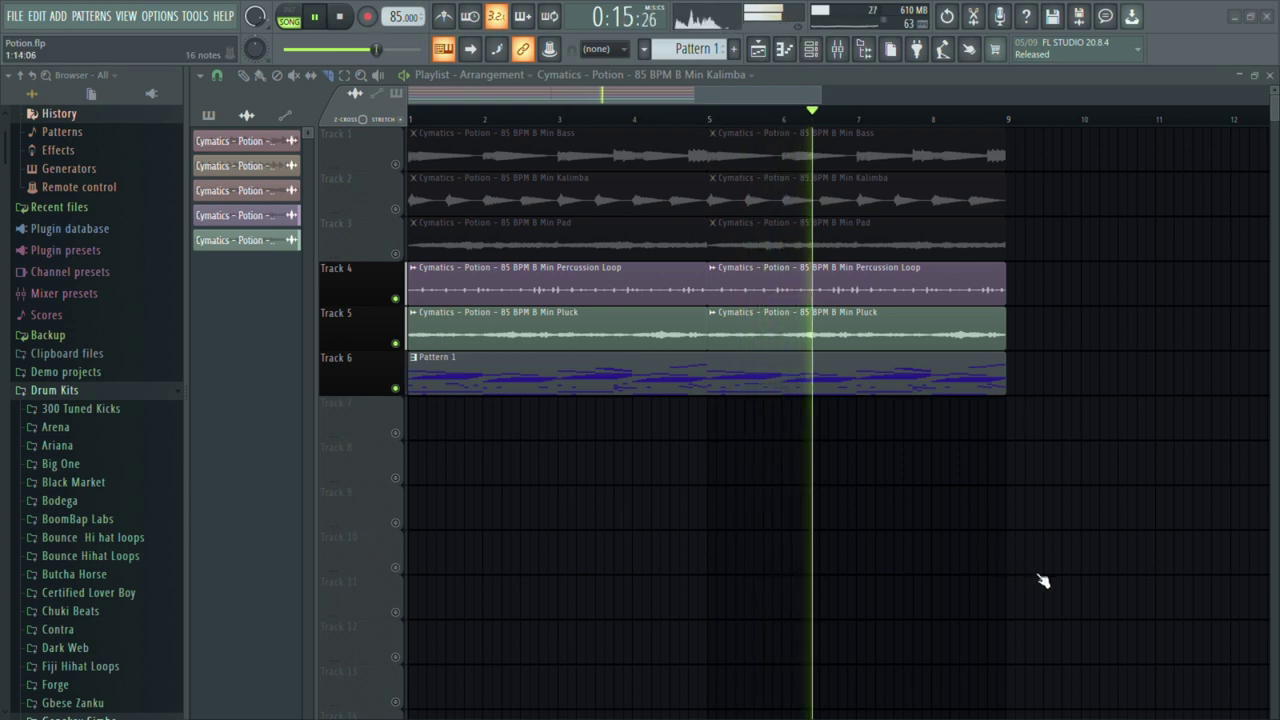
{"action": "key", "text": "F7"}
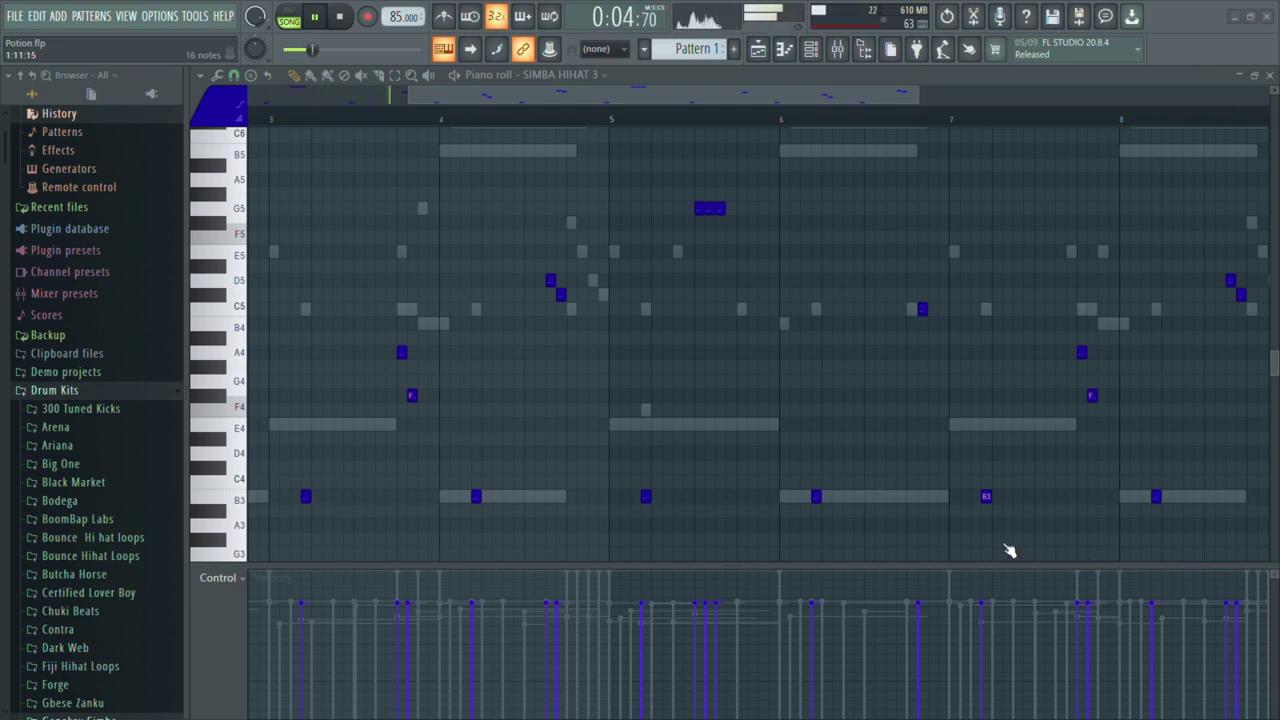
{"action": "key", "text": "Down"}
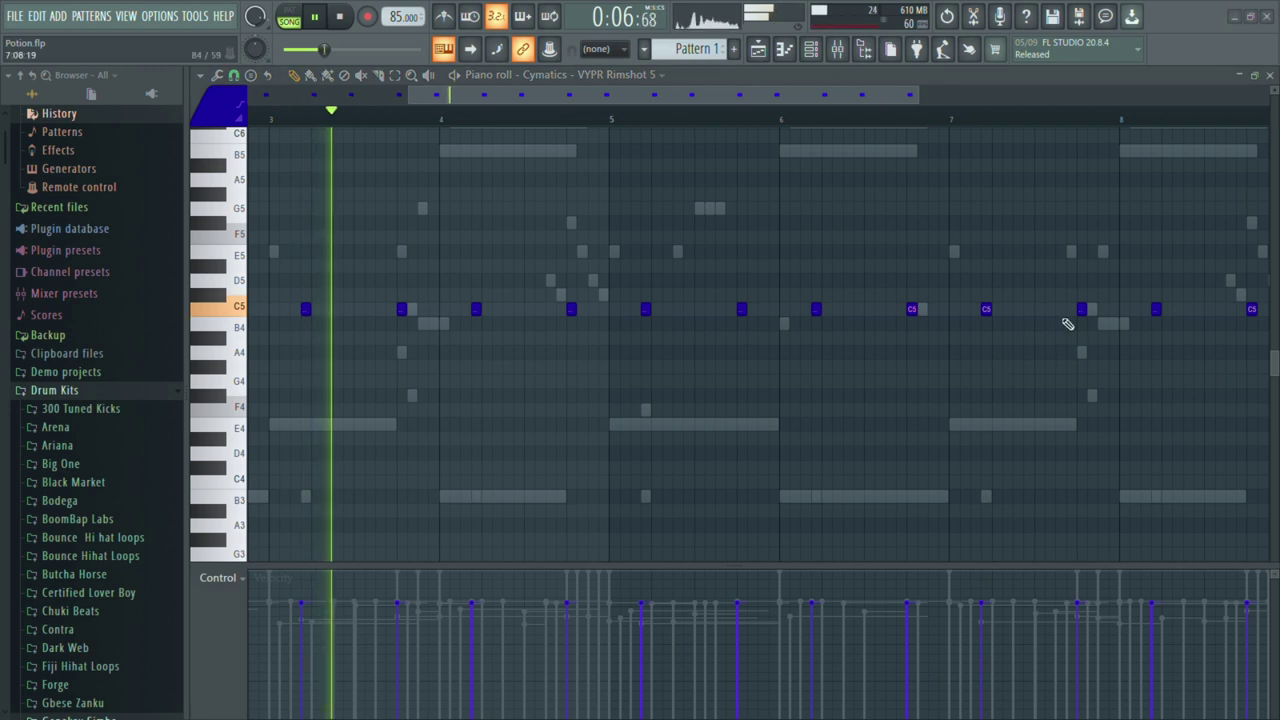
{"action": "key", "text": "F5"}
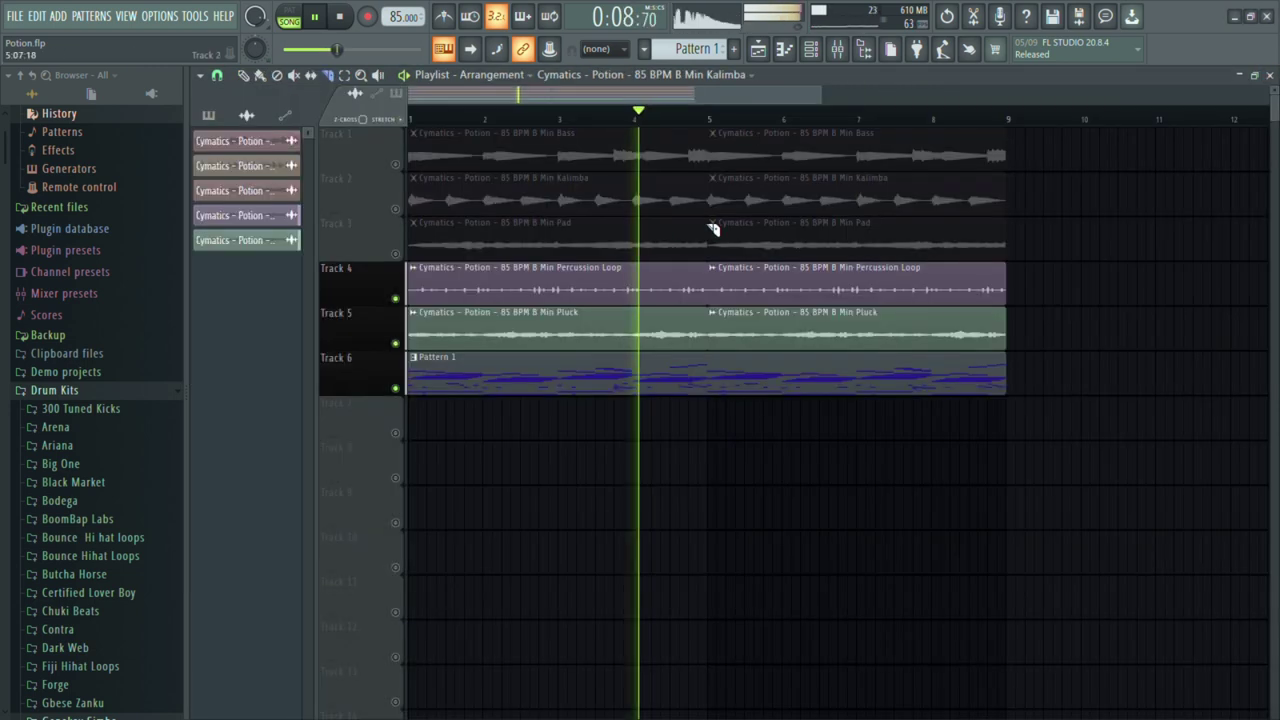
- Audition the Kalimba track in place of the Pluck track with the drums, and switch back to the Pluck
{"action": "left_click", "coordinate": [395, 343]}
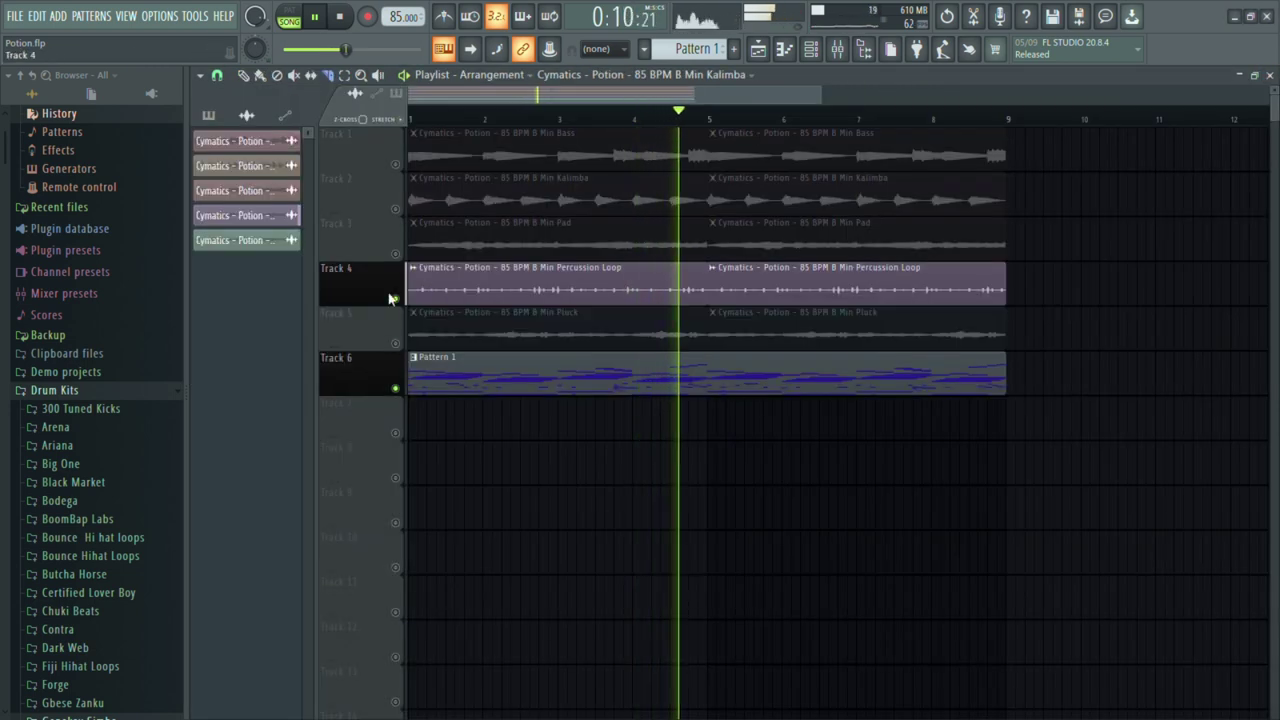
{"action": "left_click", "coordinate": [395, 209]}
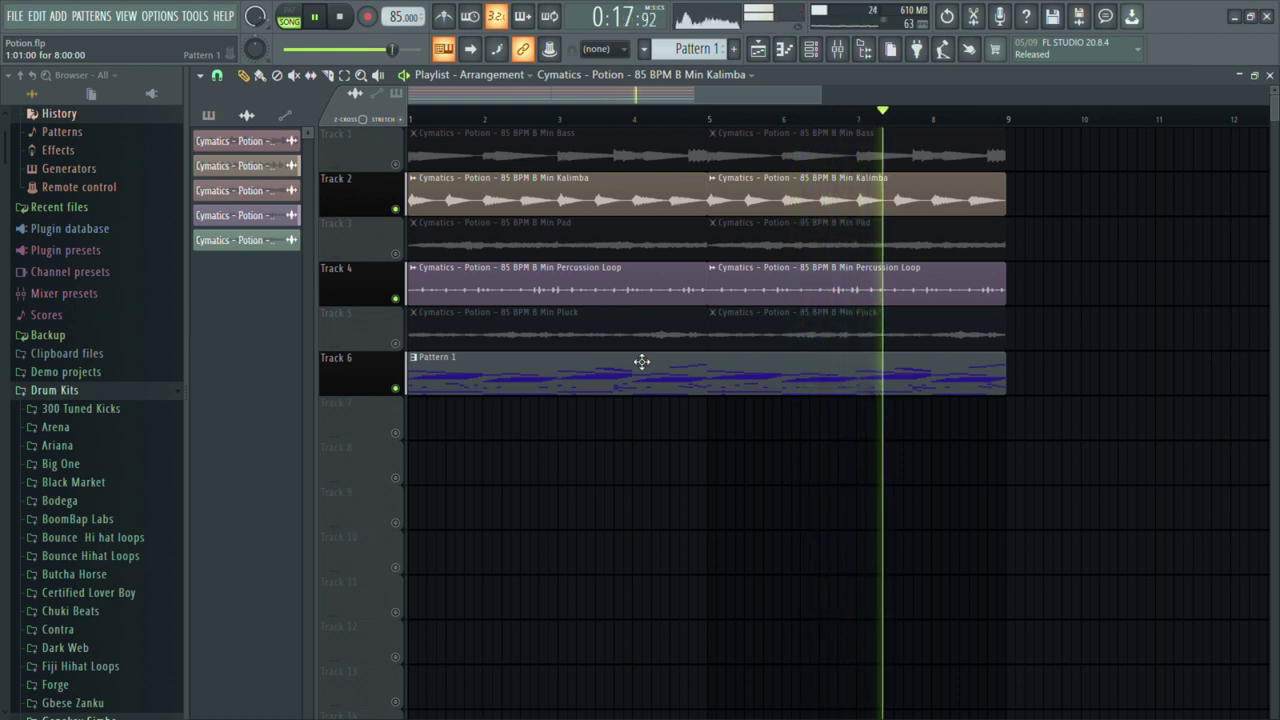
{"action": "left_click", "coordinate": [396, 209]}
{"action": "left_click", "coordinate": [396, 343]}
{"action": "key", "text": "space"}
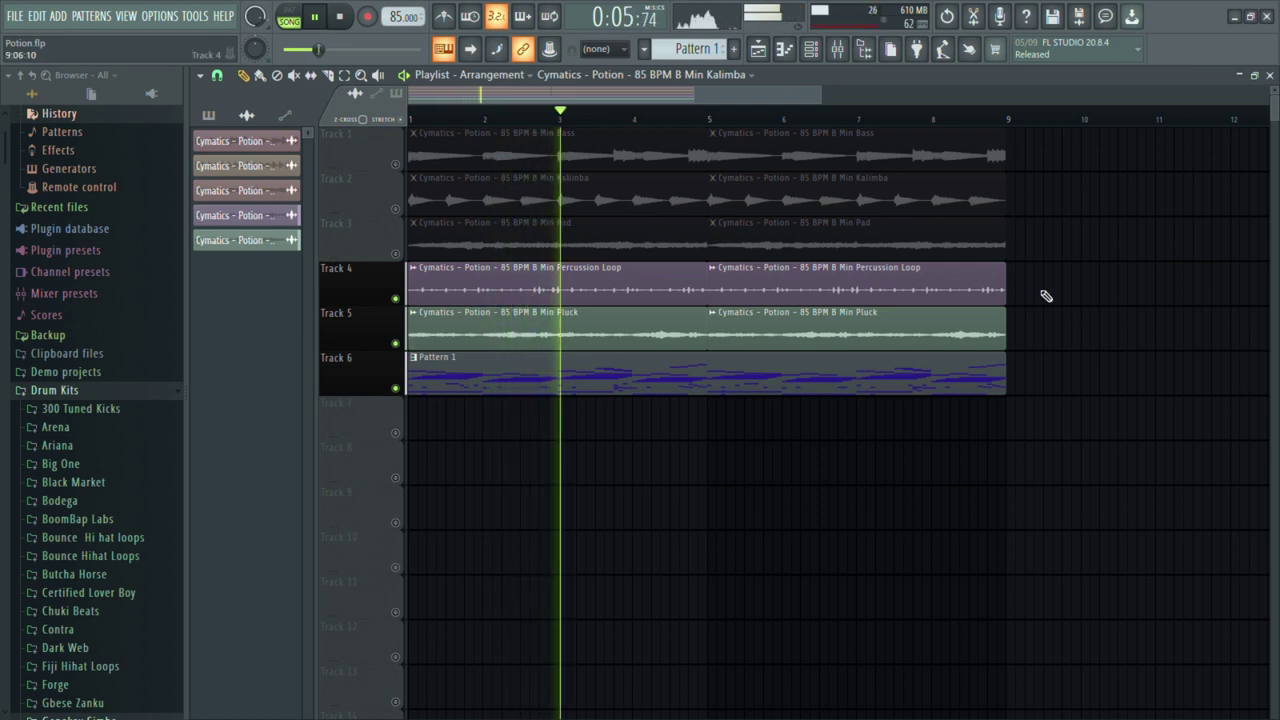
- Duplicate all playlist clips from bars 1–8 into bars 9–16 and delete the copied Pattern 1 clip
{"action": "key", "text": "ctrl+a"}
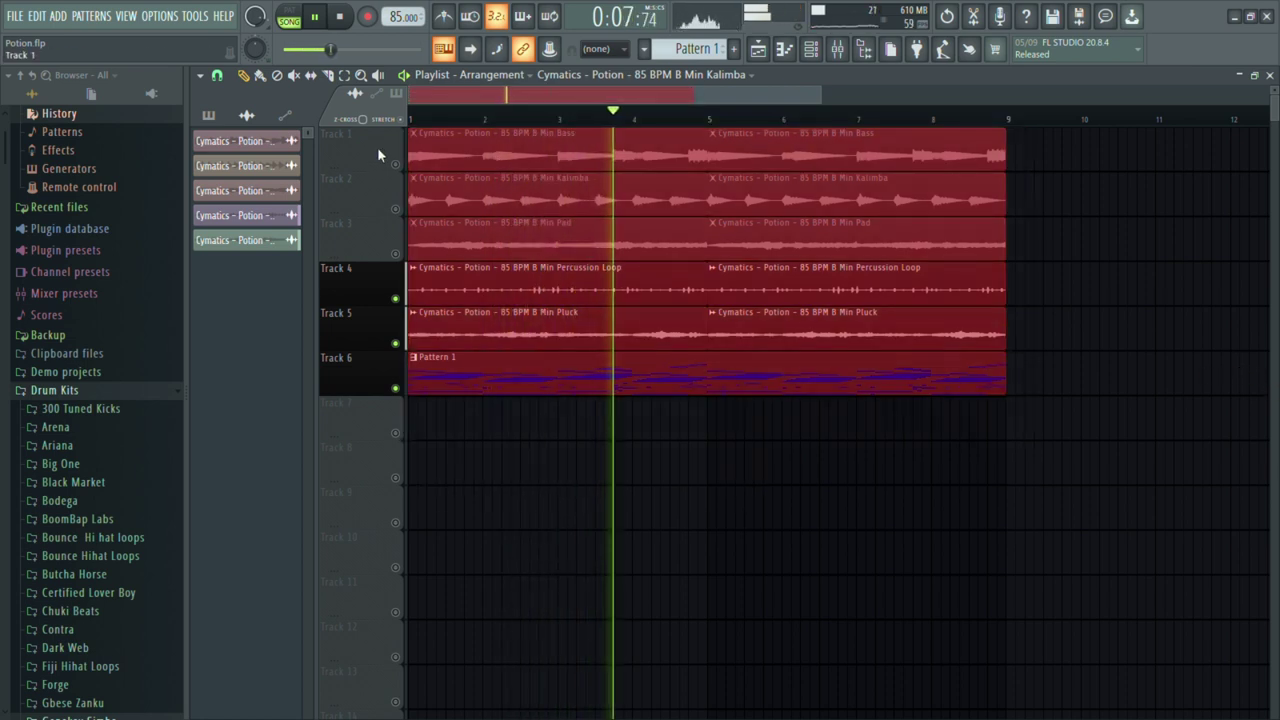
{"action": "key", "text": "ctrl+b"}
{"action": "left_click", "coordinate": [857, 594]}
{"action": "right_click", "coordinate": [770, 378]}
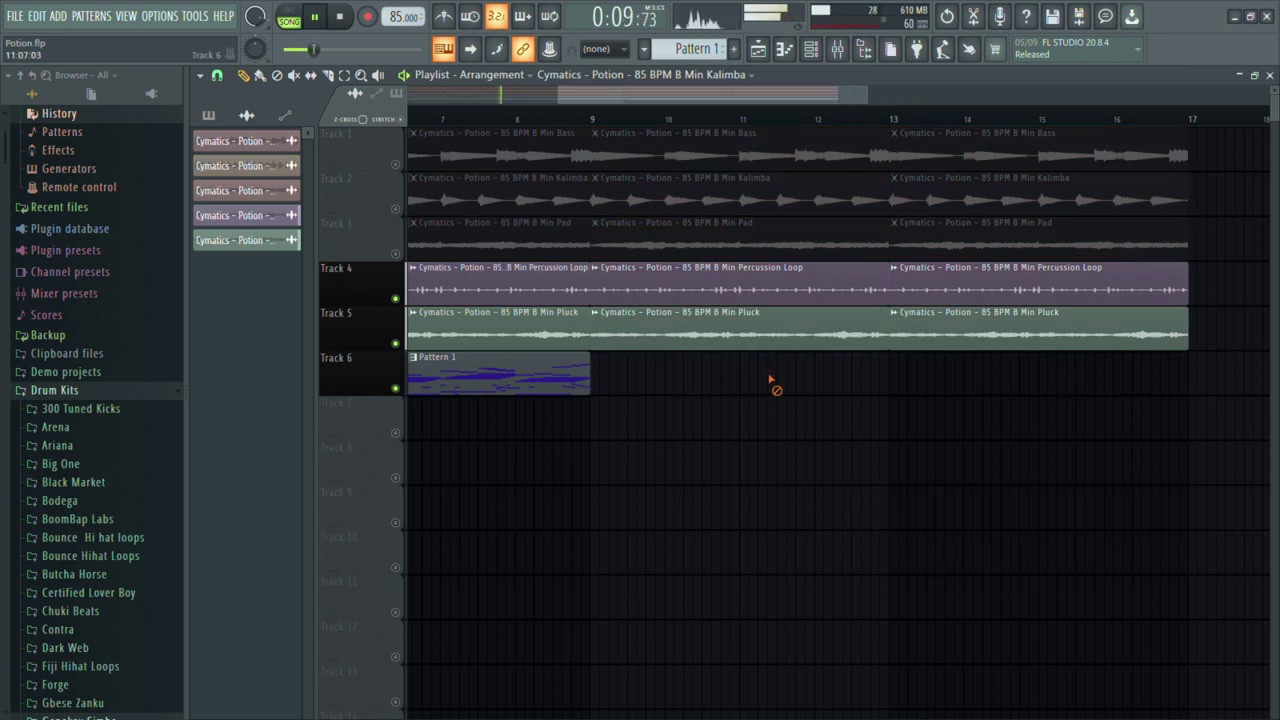
{"action": "scroll", "coordinate": [597, 227], "scroll_direction": "down", "scroll_amount": 3}
{"action": "scroll", "coordinate": [471, 229], "scroll_direction": "left", "scroll_amount": 3}
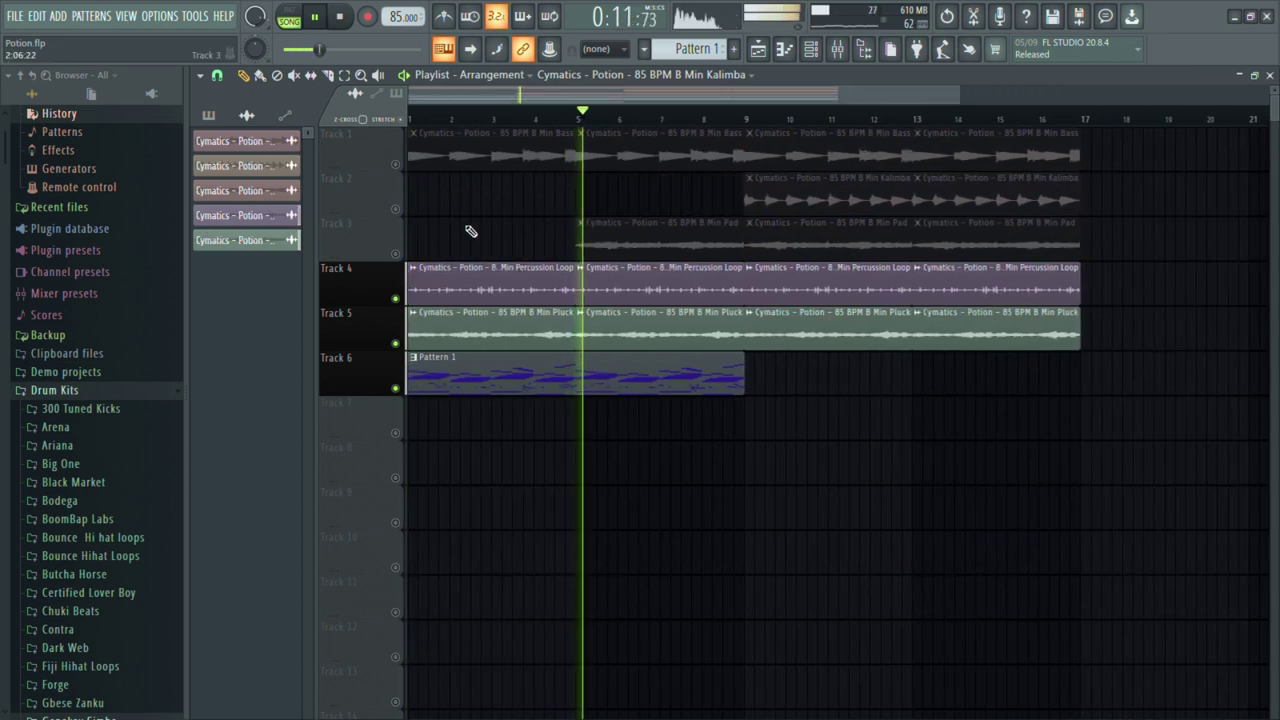
- Restore the Pad clip in bars 1–4 and re-enable the Kalimba track with its clips cleared from bars 1–8
{"action": "key", "text": "ctrl+z"}
{"action": "right_click", "coordinate": [608, 210]}
{"action": "right_click", "coordinate": [490, 200]}
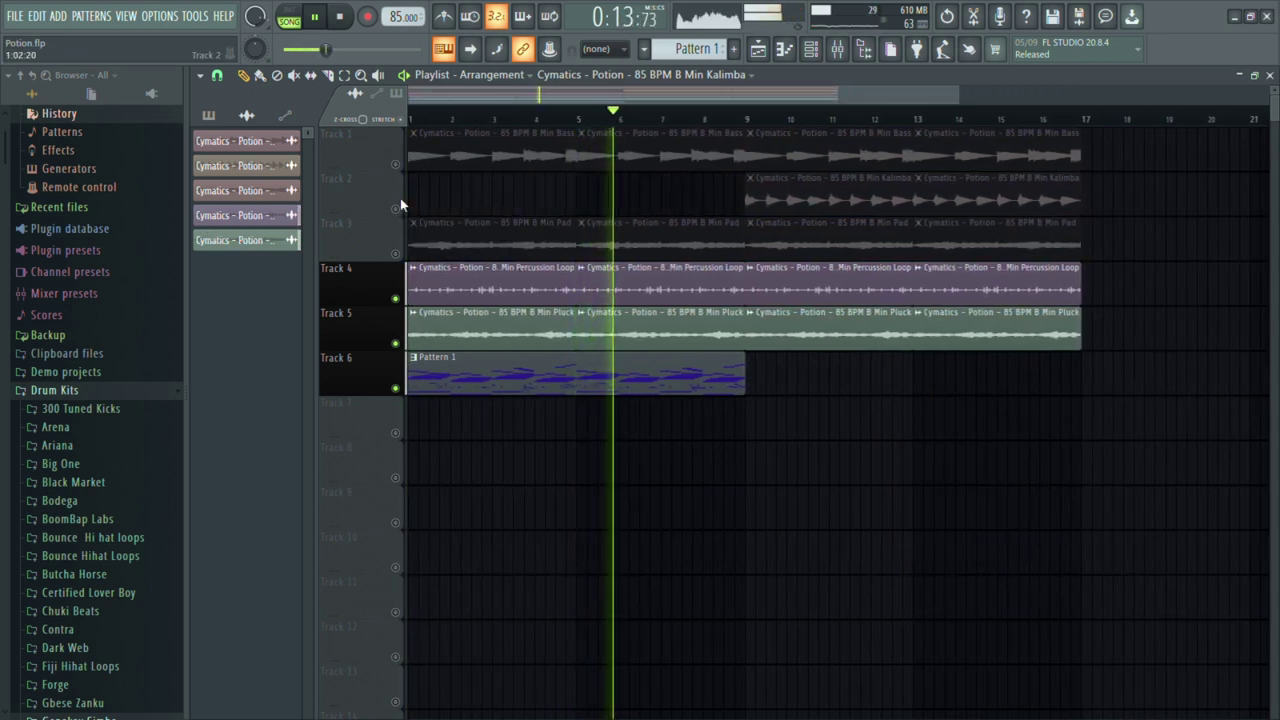
{"action": "left_click", "coordinate": [397, 210]}
{"action": "left_click", "coordinate": [923, 490]}
{"action": "right_click", "coordinate": [923, 488]}
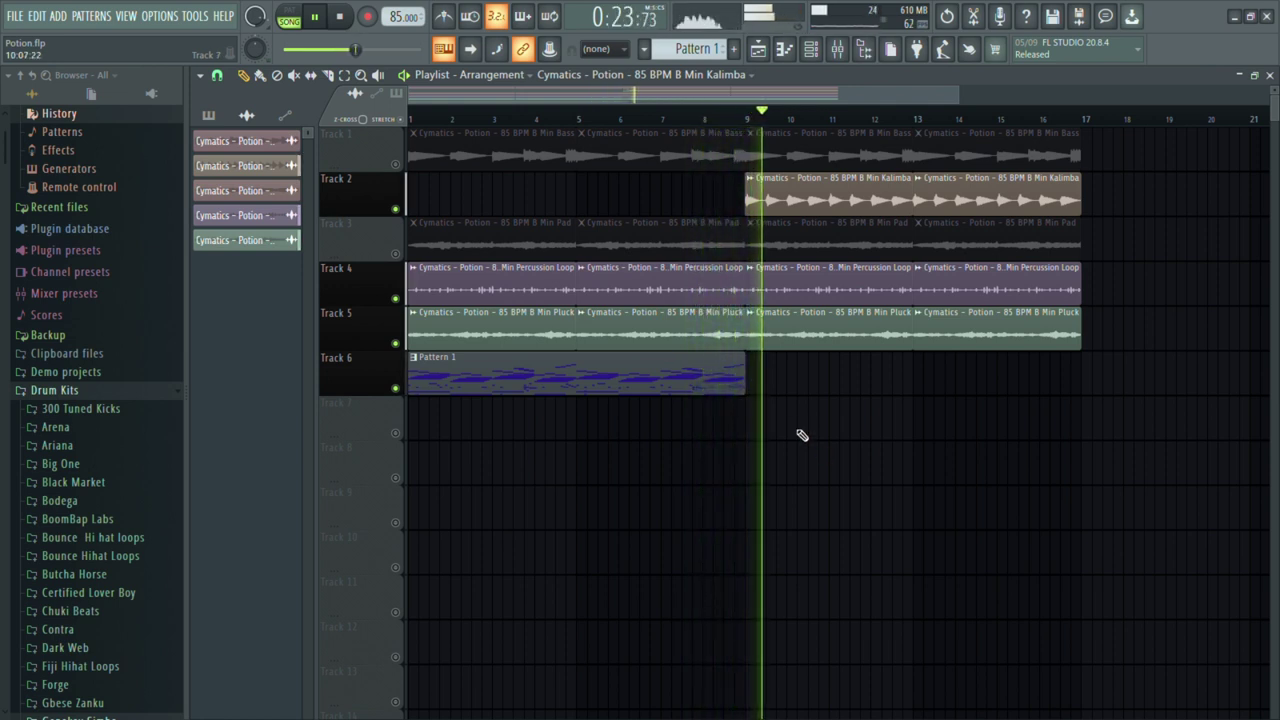
- Delete the Pluck and Percussion Loop clips from bars 9–16
{"action": "right_click", "coordinate": [837, 343]}
{"action": "right_click", "coordinate": [937, 329]}
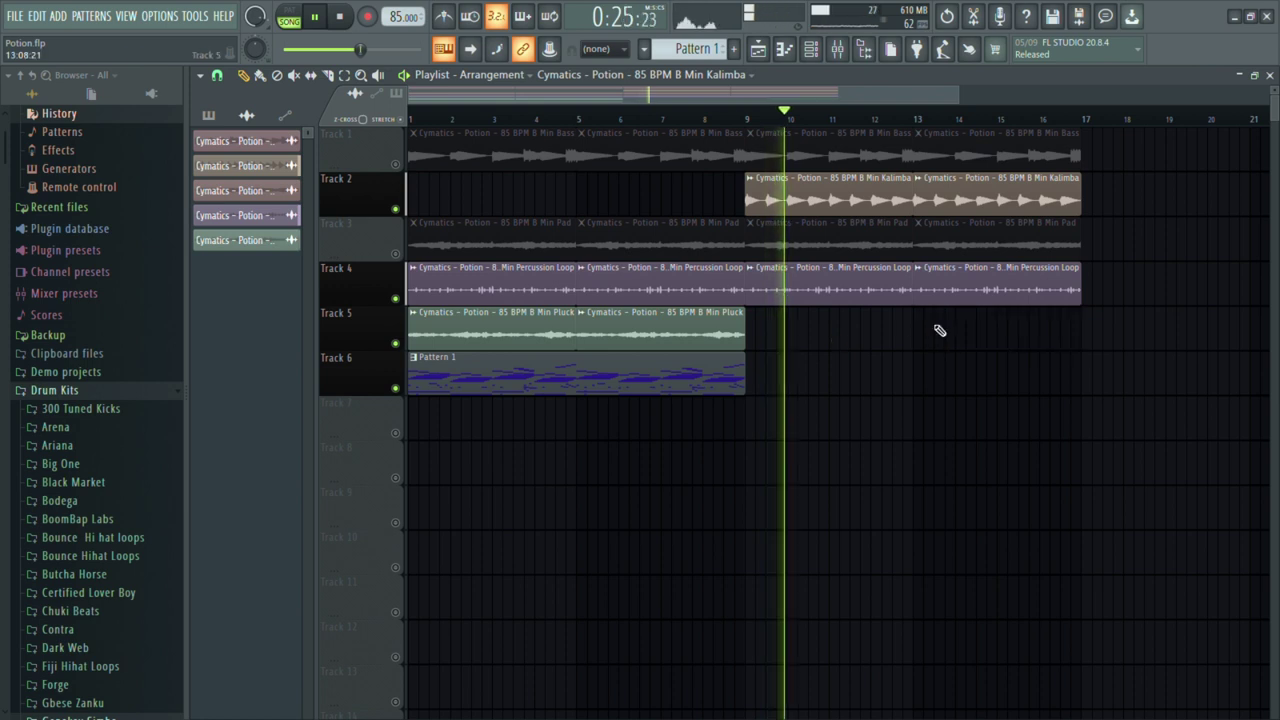
{"action": "left_click", "coordinate": [728, 121]}
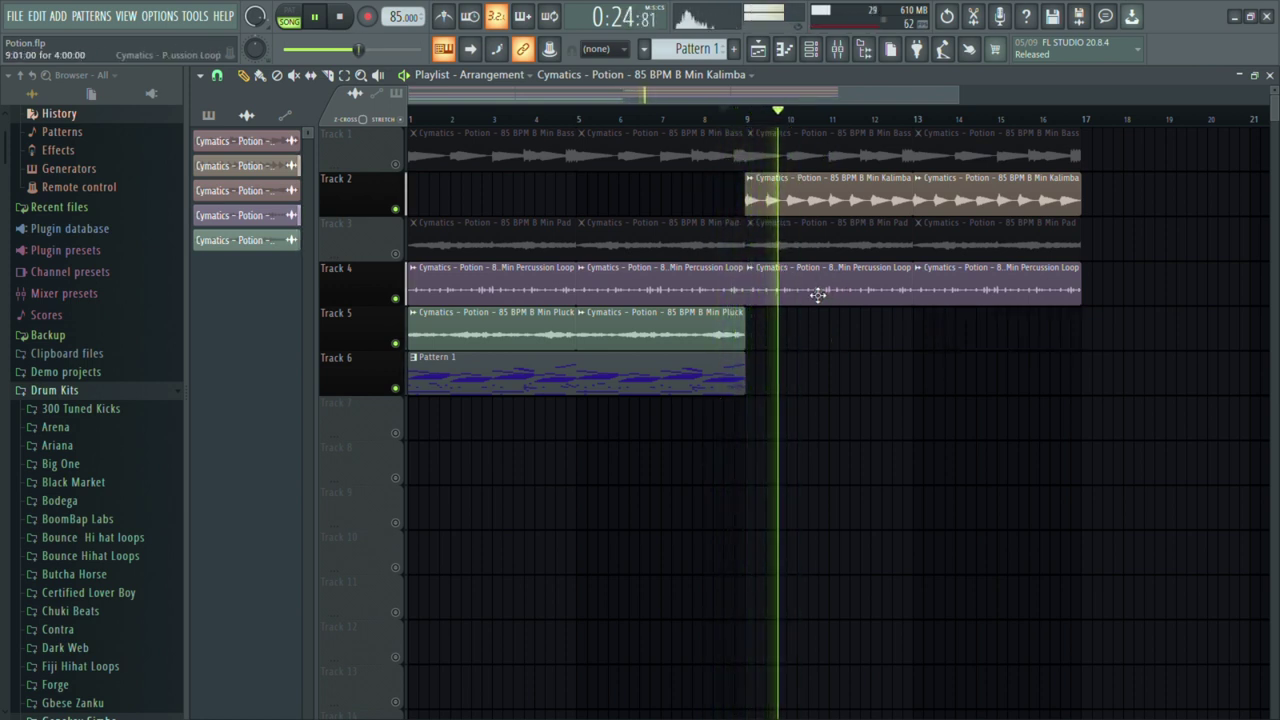
{"action": "right_click", "coordinate": [850, 295]}
{"action": "right_click", "coordinate": [916, 297]}
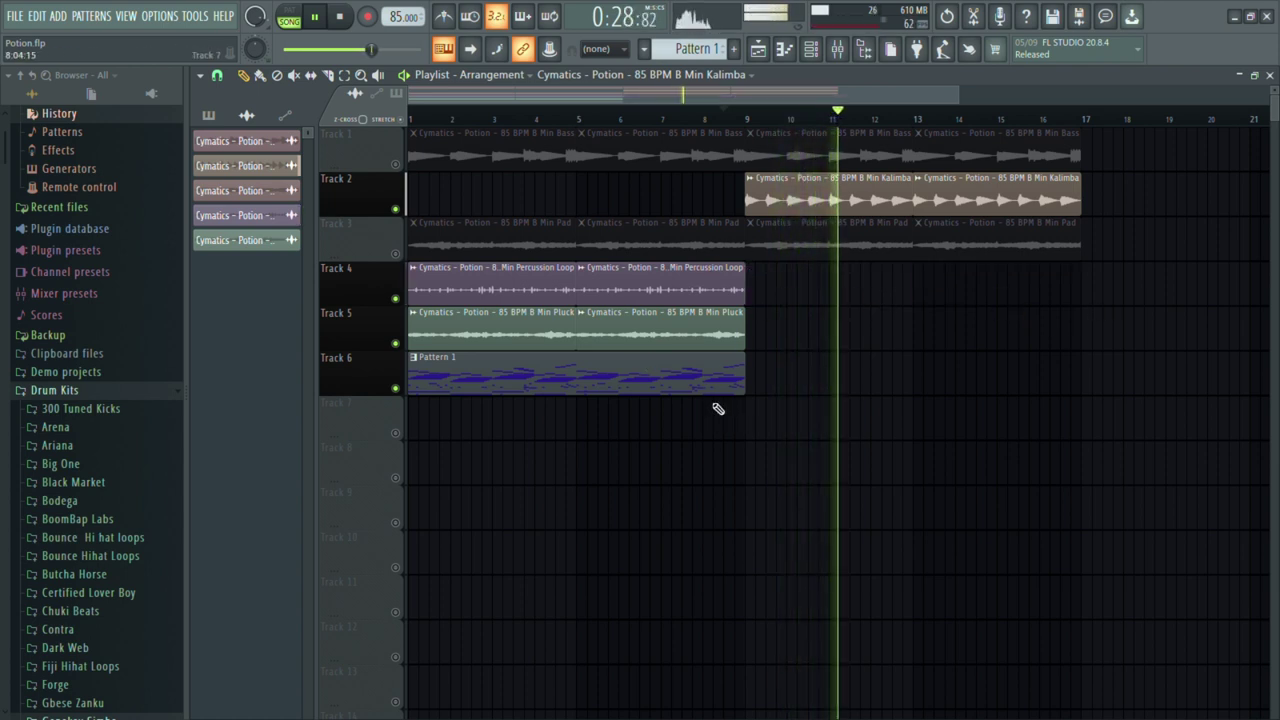
- Copy the Pattern 1 clip into bars 9–16 and trim the copy's start to bar 13
{"action": "left_click_drag", "start_coordinate": [566, 371], "coordinate": [802, 377]}
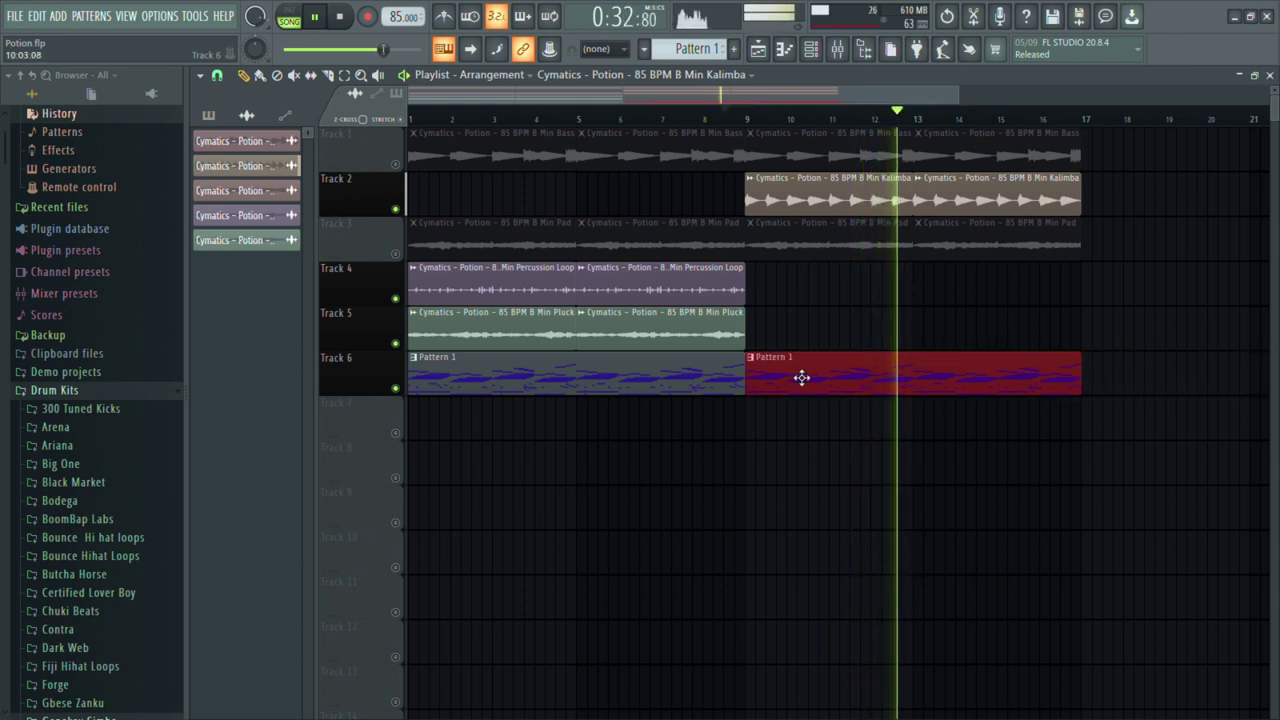
{"action": "left_click", "coordinate": [802, 377]}
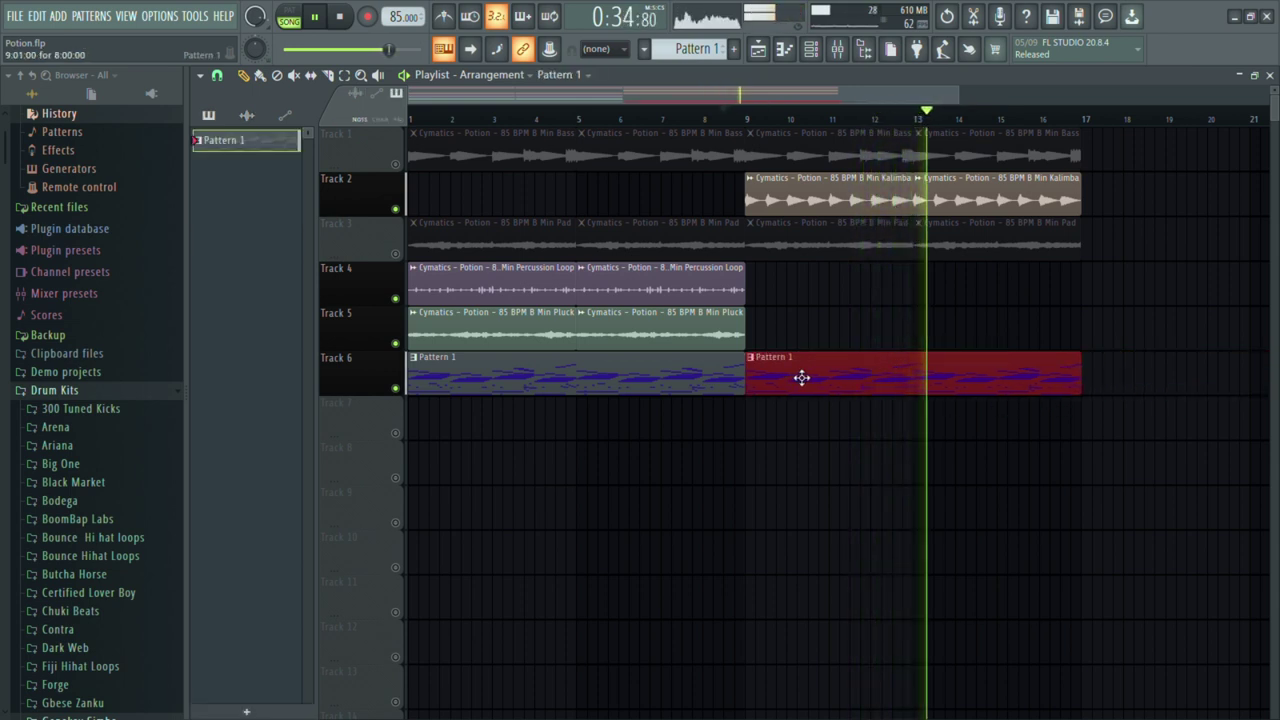
{"action": "left_click", "coordinate": [754, 514]}
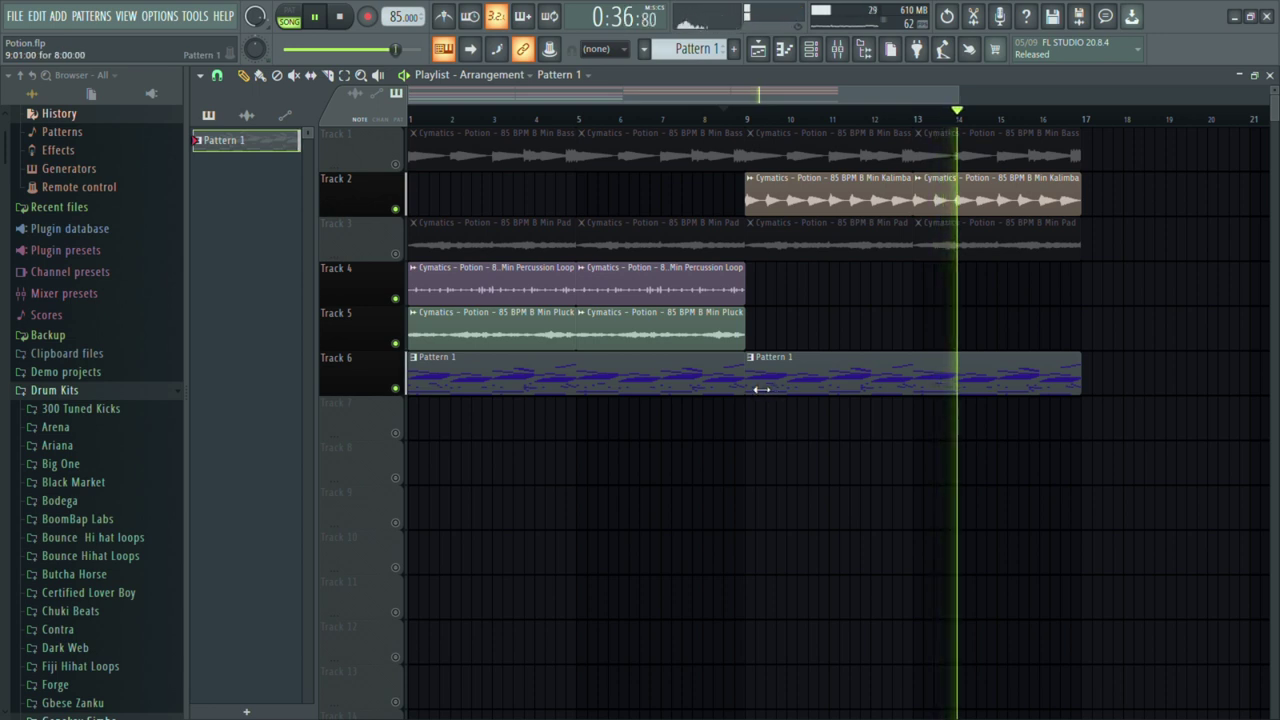
{"action": "left_click_drag", "start_coordinate": [761, 389], "coordinate": [920, 403]}
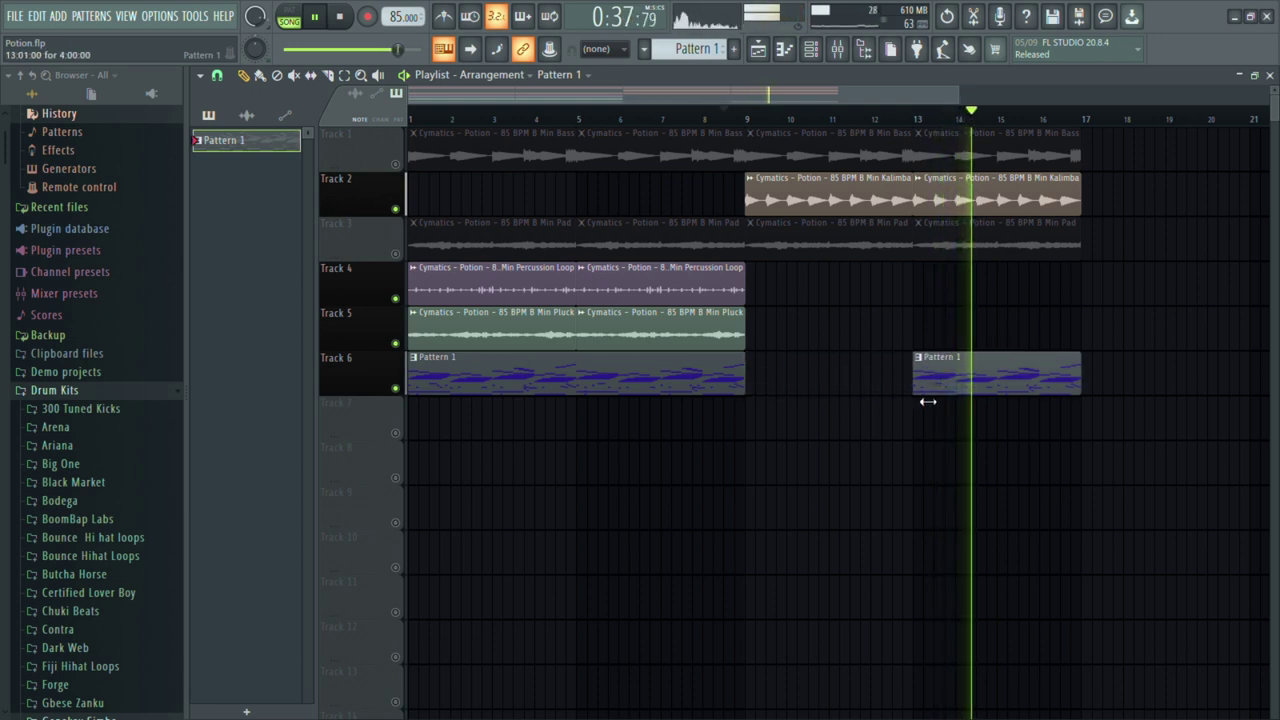
- Shorten the first Pattern 1 clip to bars 1–4 and delete the Percussion Loop clip in bars 5–8
{"action": "left_click", "coordinate": [343, 18]}
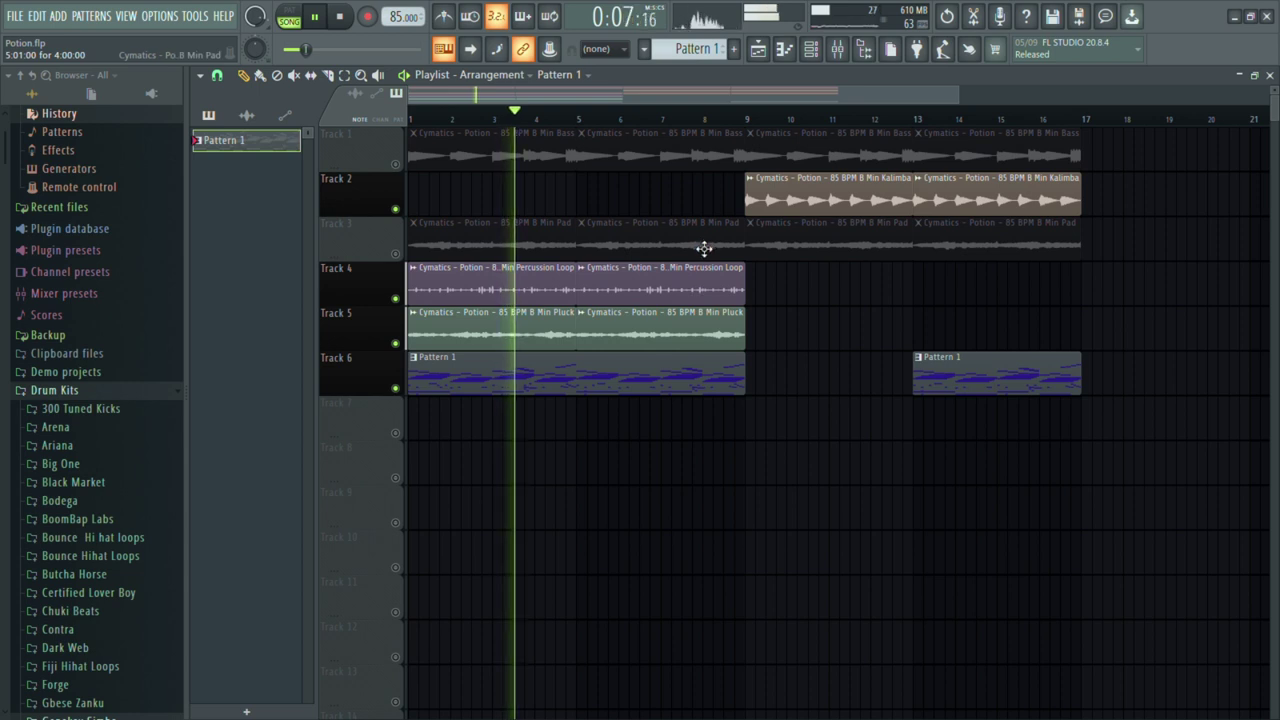
{"action": "left_click_drag", "start_coordinate": [748, 385], "coordinate": [583, 383]}
{"action": "right_click", "coordinate": [686, 278]}
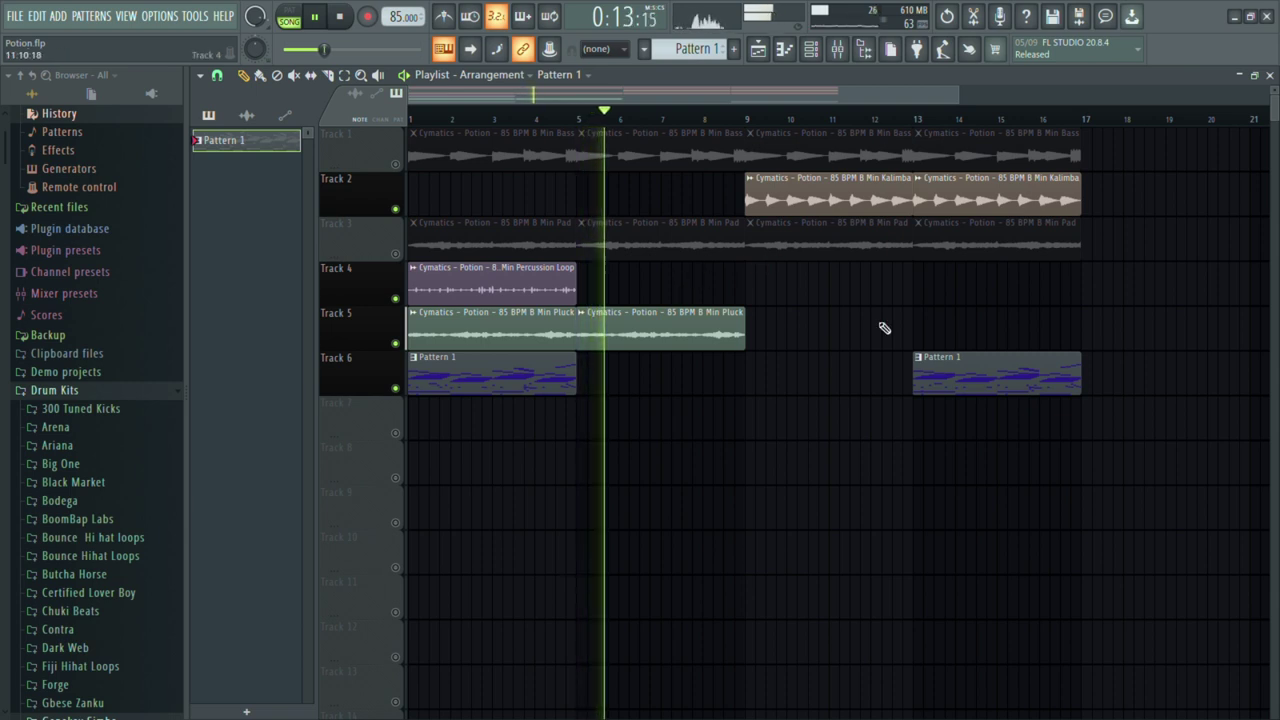
- Extend the second Pattern 1 clip's start back to bar 9 and play the arrangement from bar 4
{"action": "left_click_drag", "start_coordinate": [914, 390], "coordinate": [760, 400]}
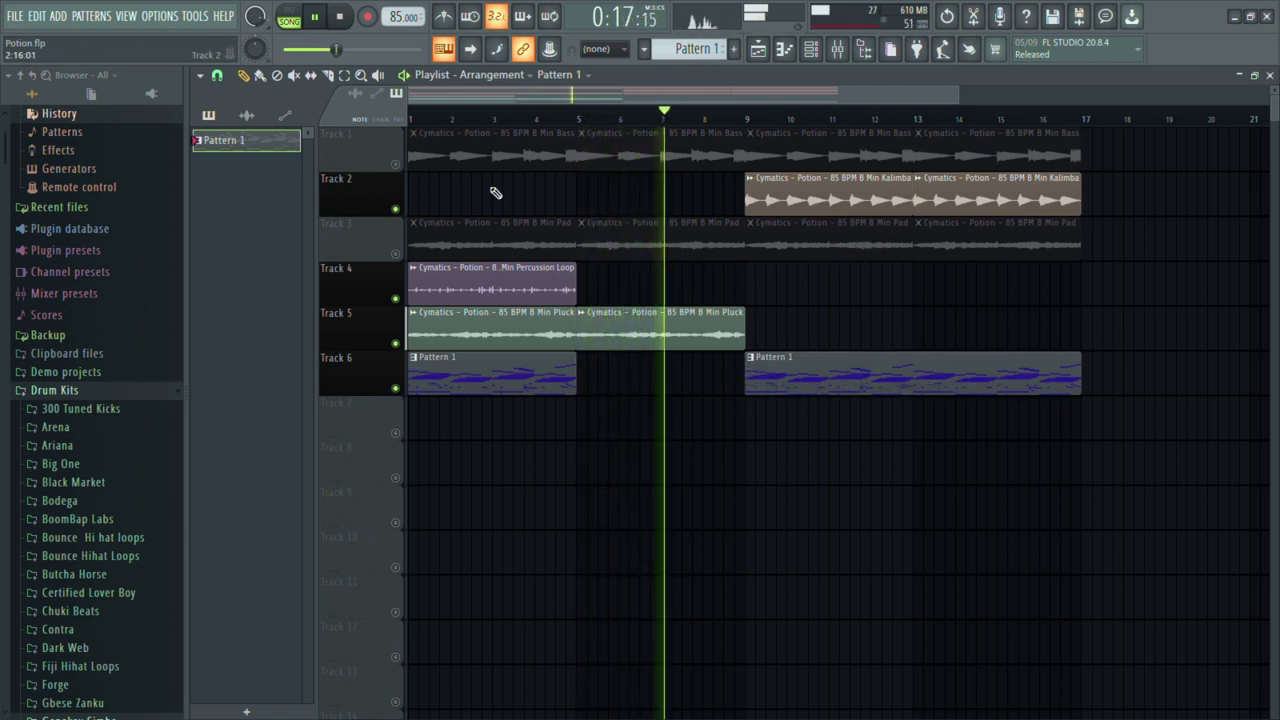
{"action": "left_click", "coordinate": [396, 254]}
{"action": "left_click", "coordinate": [404, 253]}
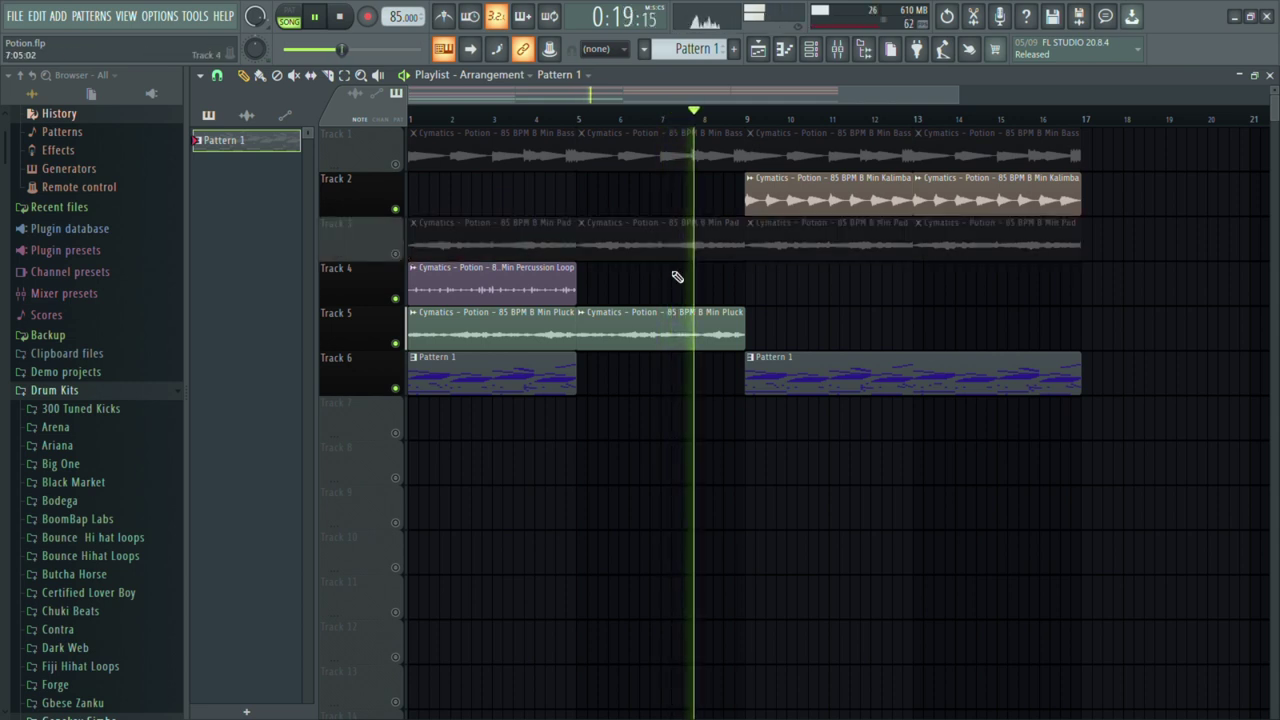
{"action": "left_click", "coordinate": [537, 118]}
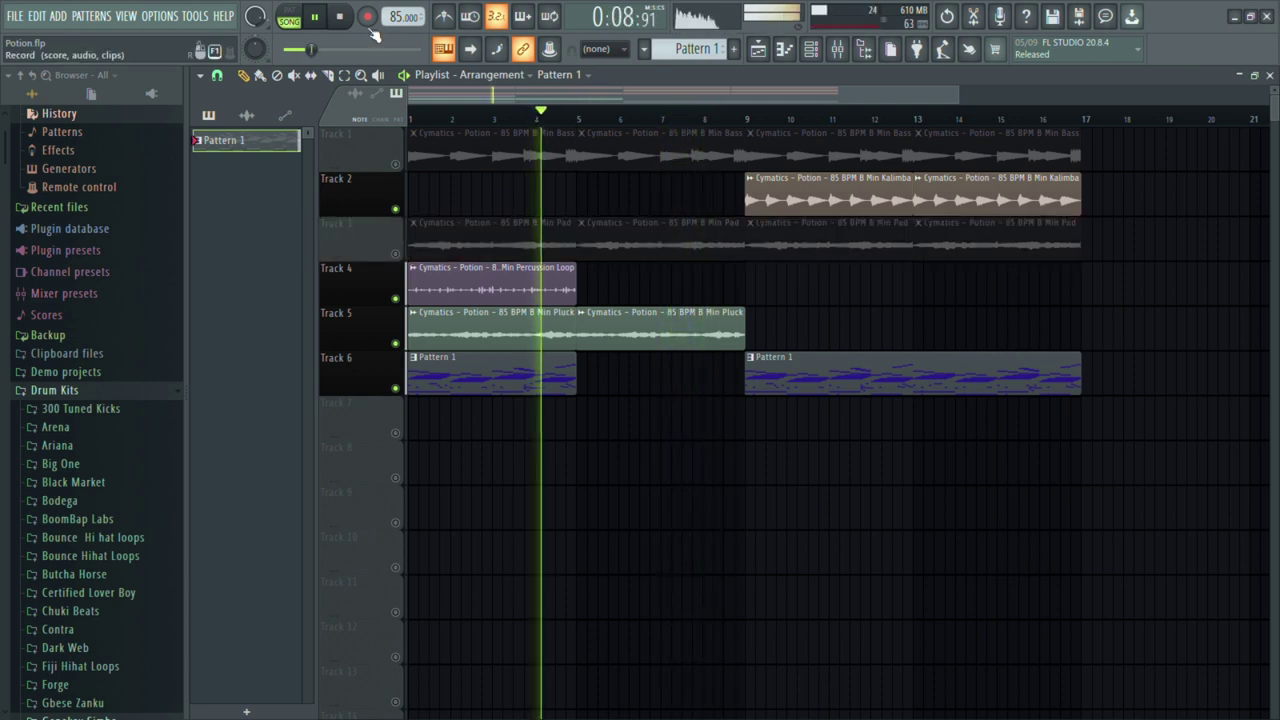
{"action": "left_click", "coordinate": [339, 16]}
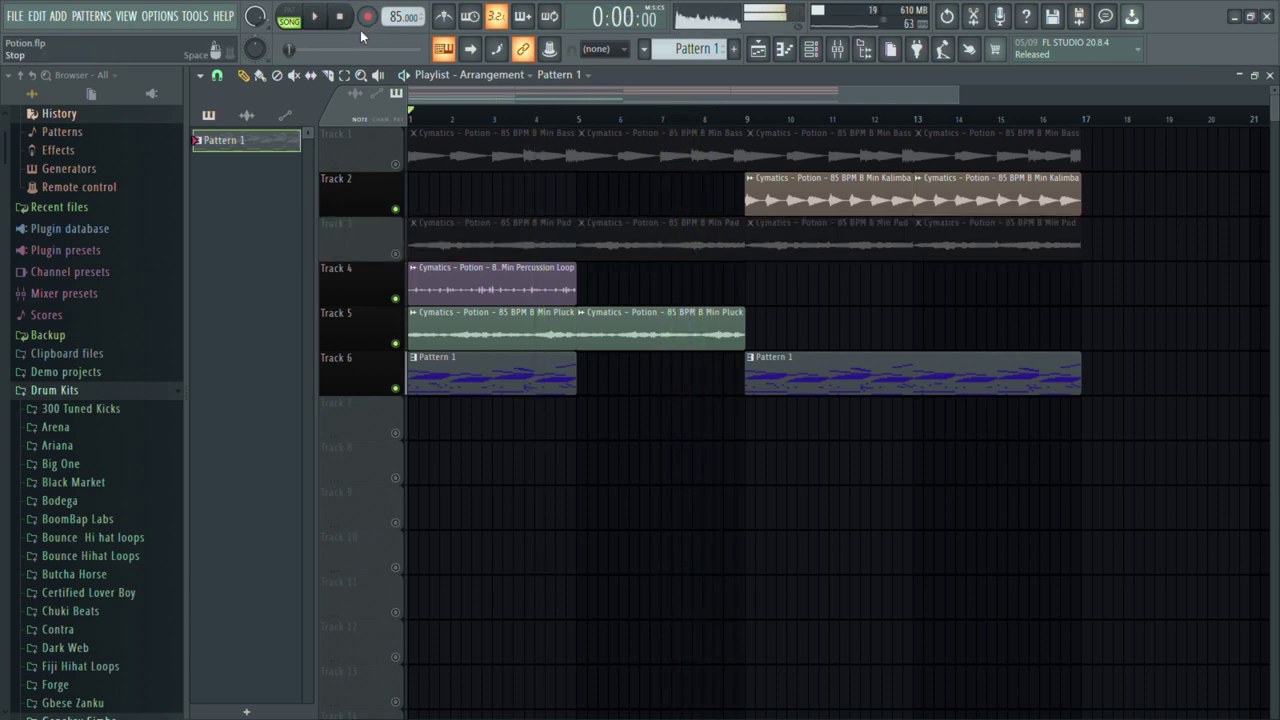
- Enable the Pad track with its clip in bars 1–4 removed, and save the project
{"action": "left_click", "coordinate": [396, 254]}
{"action": "mouse_move", "coordinate": [748, 347]}
{"action": "left_mouse_down"}
{"action": "mouse_move", "coordinate": [640, 350]}
{"action": "mouse_move", "coordinate": [746, 347]}
{"action": "left_mouse_up"}
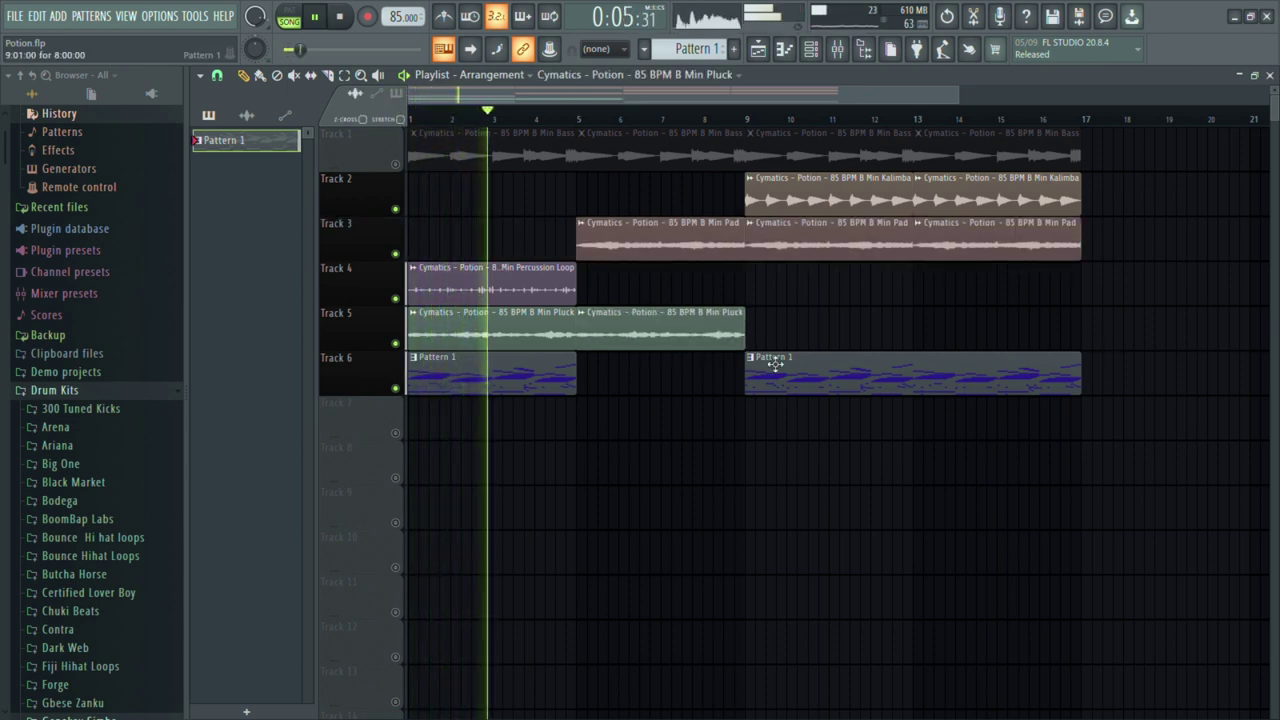
{"action": "key", "text": "ctrl+s"}
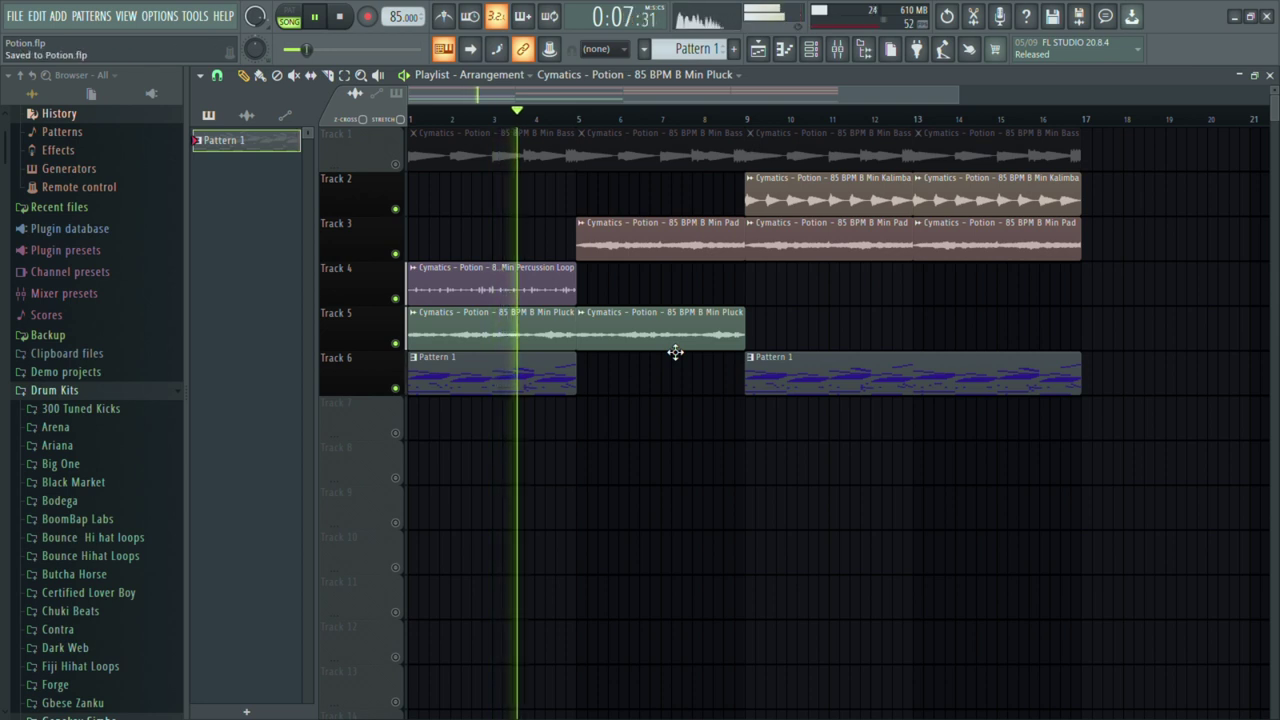
- Delete the Pluck clip in bars 5–8 and enable the Bass track with a clip only in bars 5–8
{"action": "right_click", "coordinate": [675, 350]}
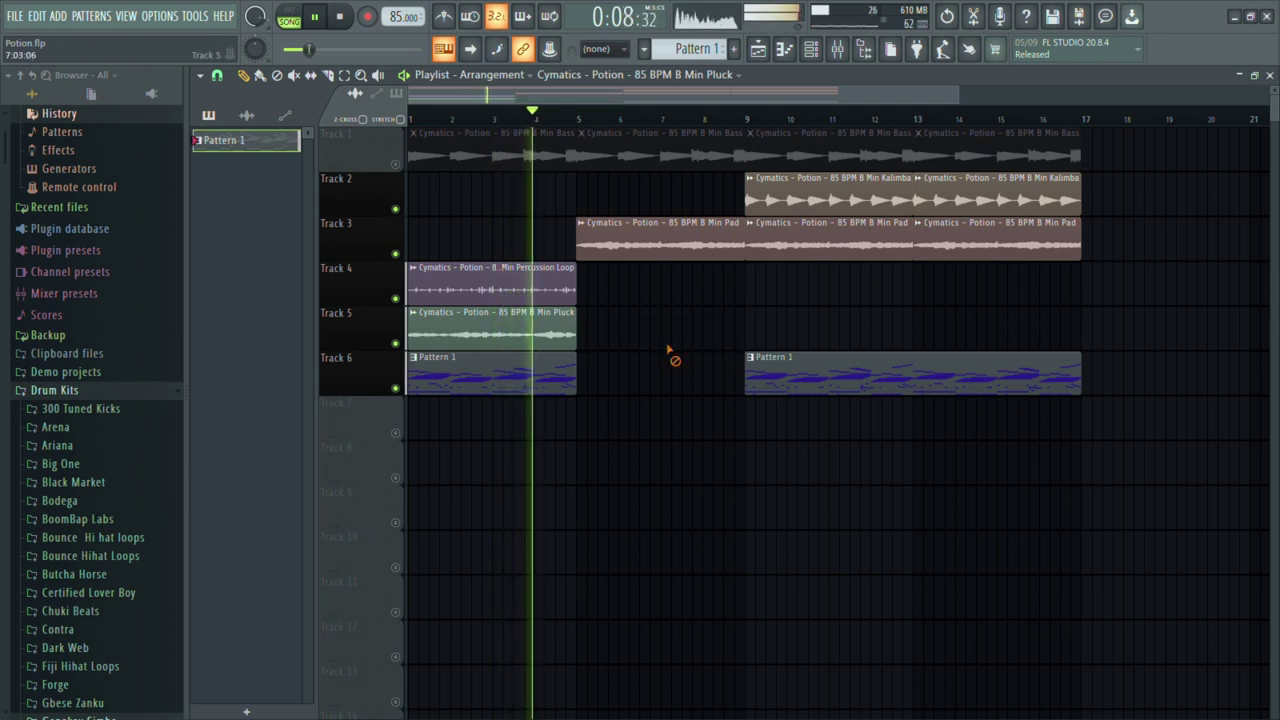
{"action": "left_click", "coordinate": [341, 17]}
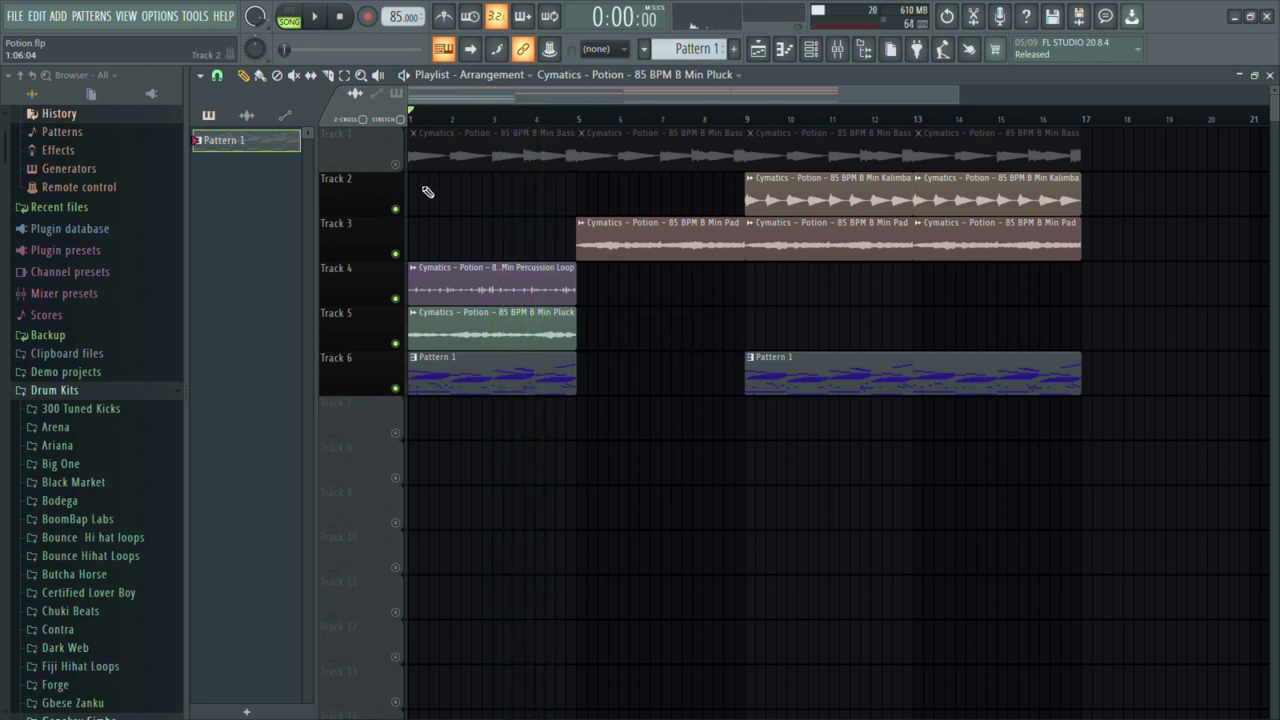
{"action": "right_click", "coordinate": [531, 160]}
{"action": "left_click", "coordinate": [396, 164]}
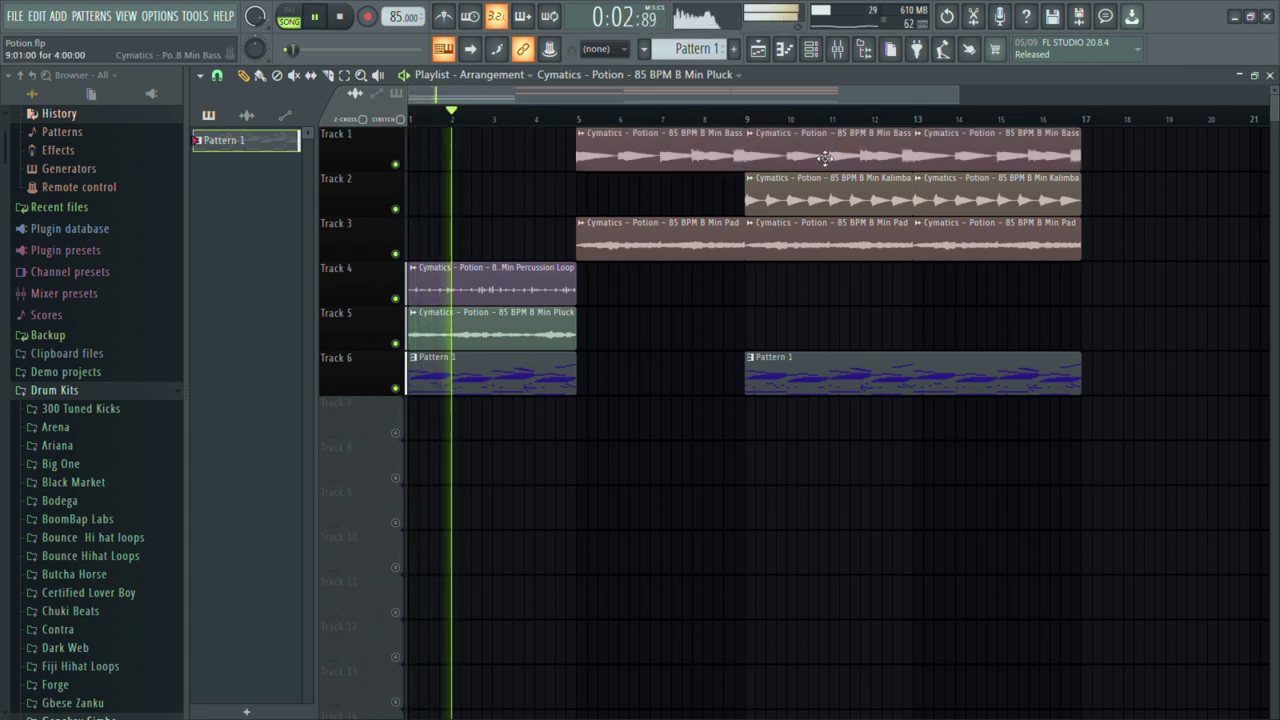
{"action": "right_click", "coordinate": [828, 157]}
{"action": "right_click", "coordinate": [960, 155]}
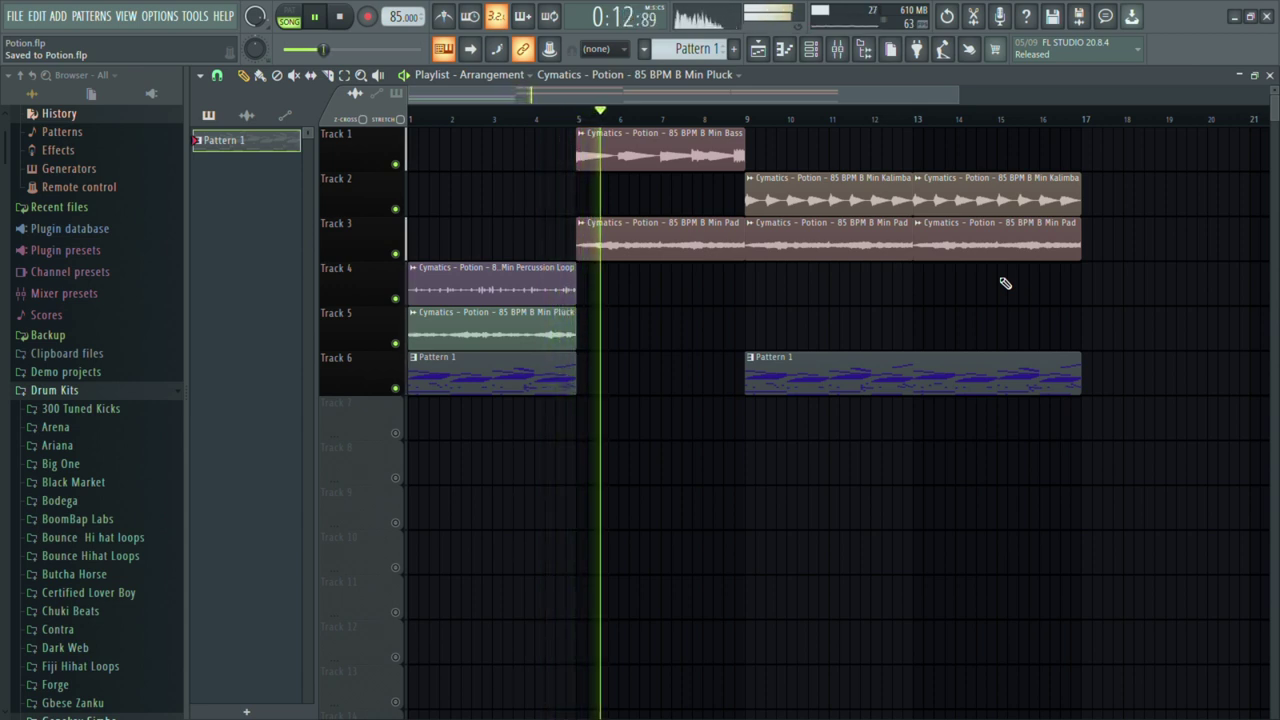
- Delete the Pad clips from bars 9–16 and save the project
{"action": "key", "text": "space"}
{"action": "key", "text": "space"}
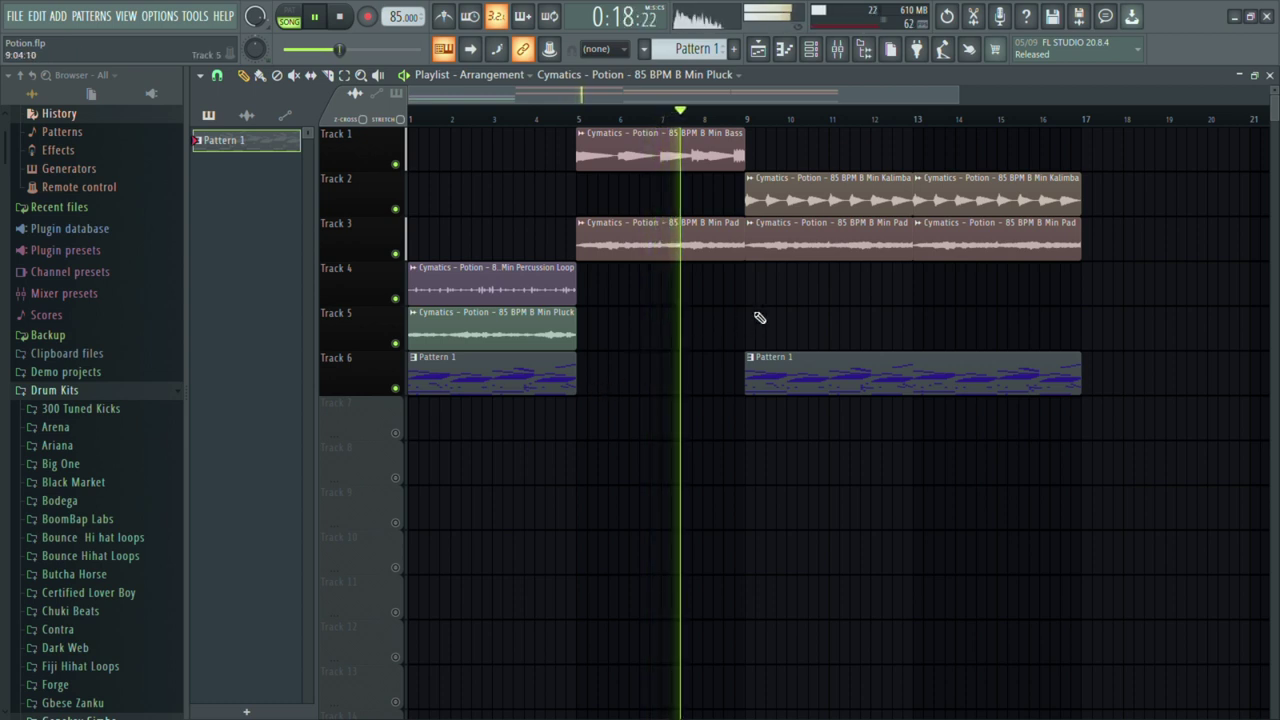
{"action": "right_click", "coordinate": [835, 245]}
{"action": "right_click", "coordinate": [981, 248]}
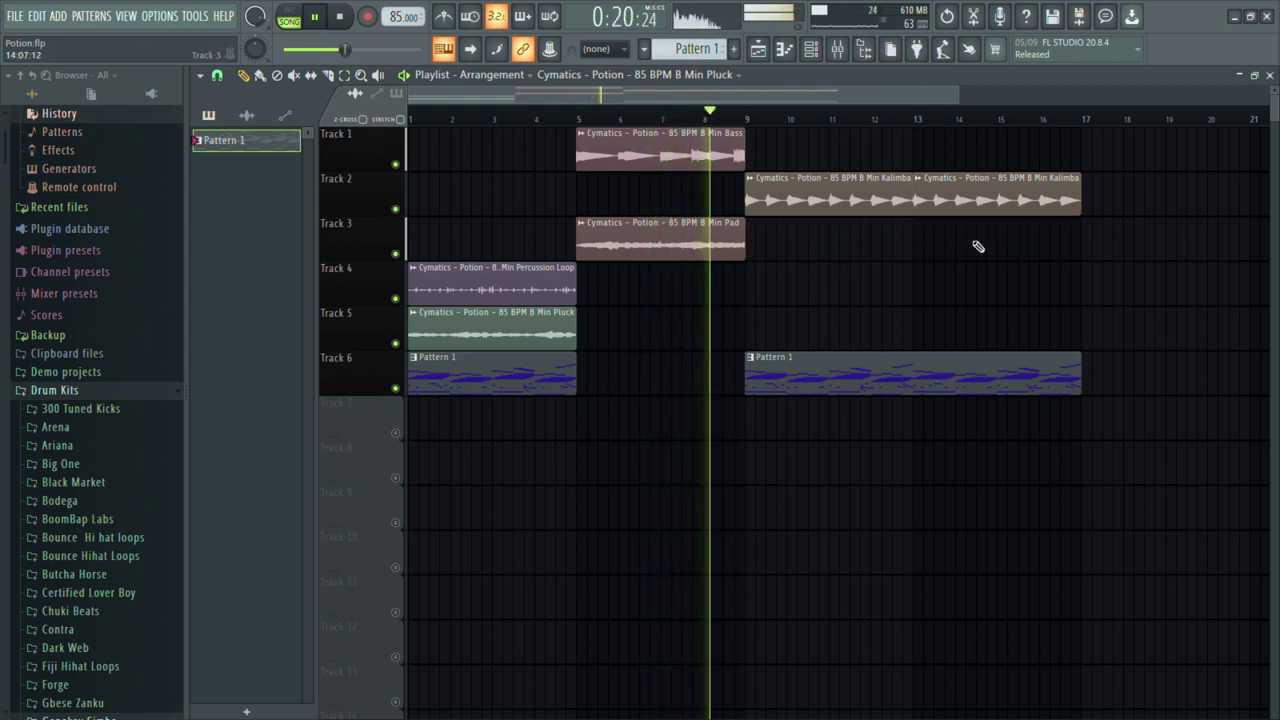
{"action": "key", "text": "ctrl+s"}
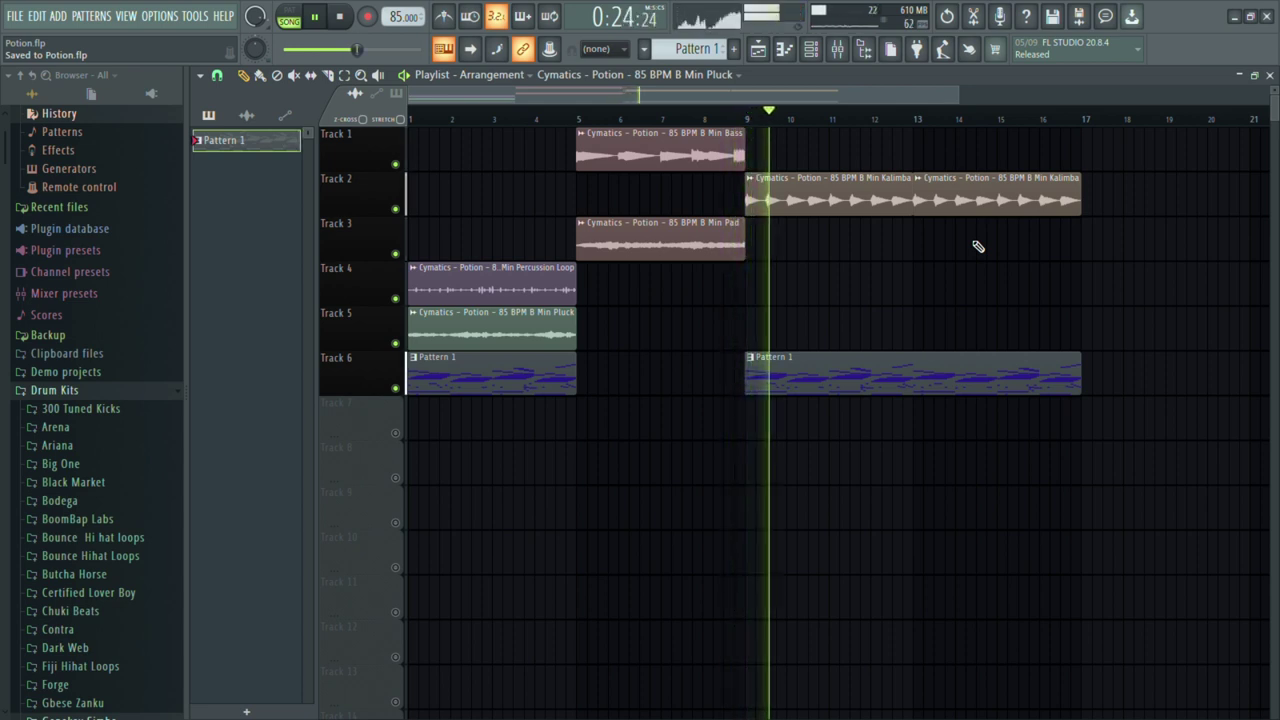
- Try adding Pad clips back into bars 9–16 alongside the Kalimba and Pattern 1
{"action": "left_click", "coordinate": [935, 240]}
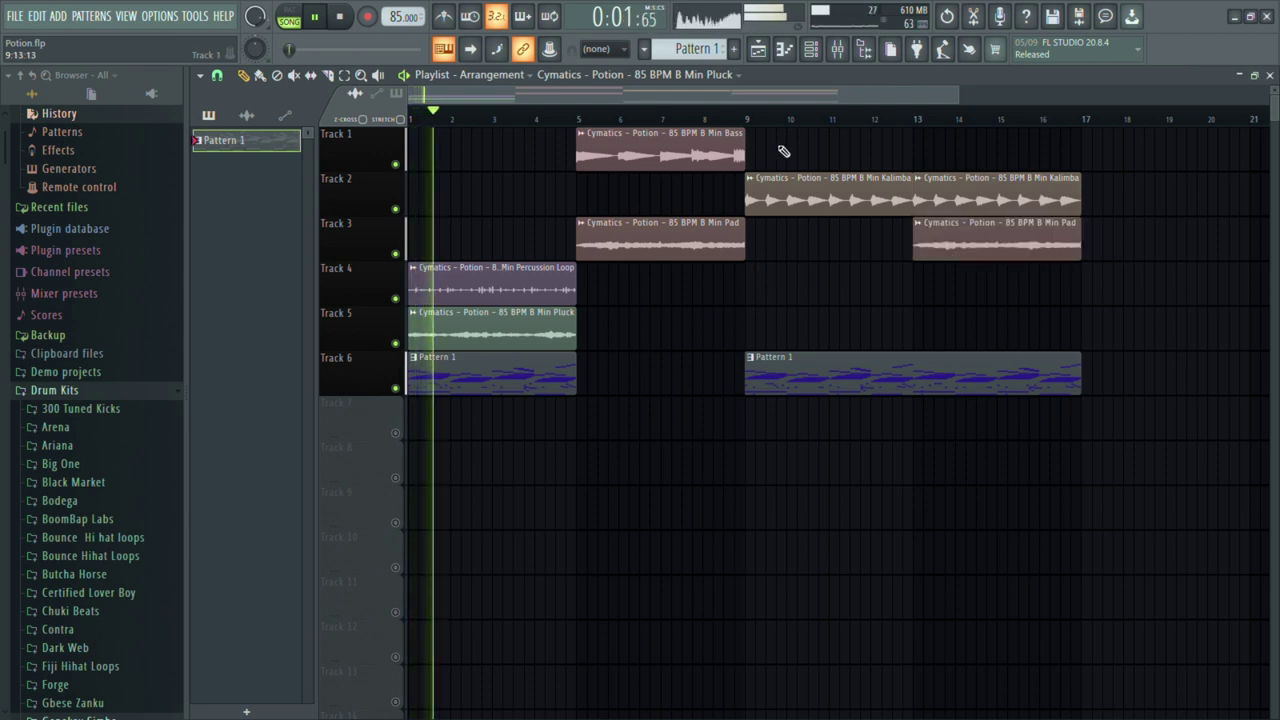
{"action": "left_click", "coordinate": [160, 116]}
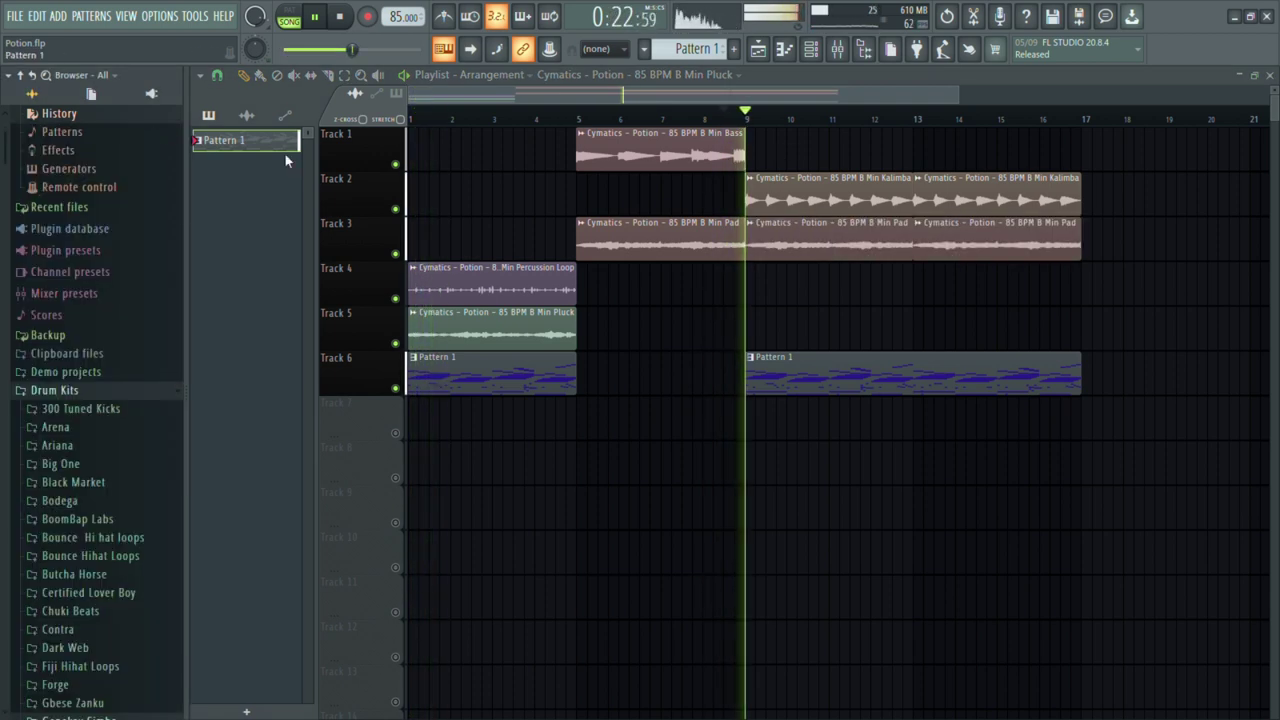
{"action": "right_click", "coordinate": [797, 249]}
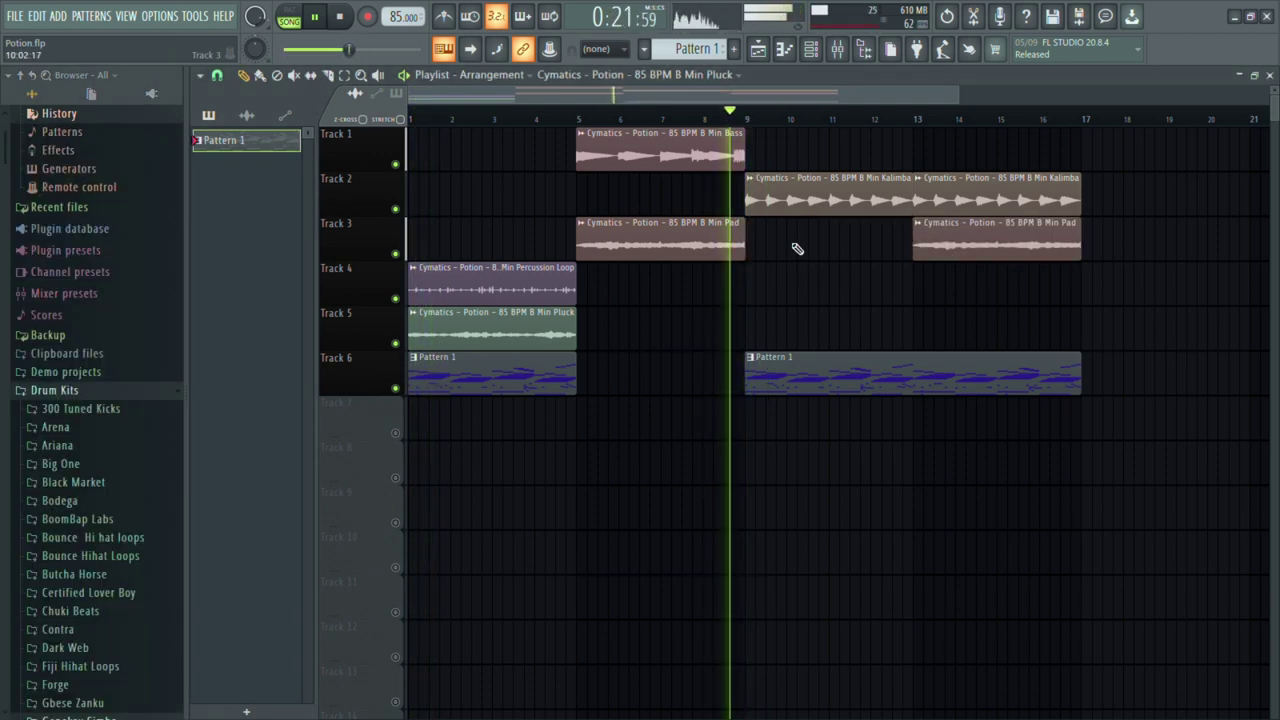
{"action": "right_click", "coordinate": [966, 240]}
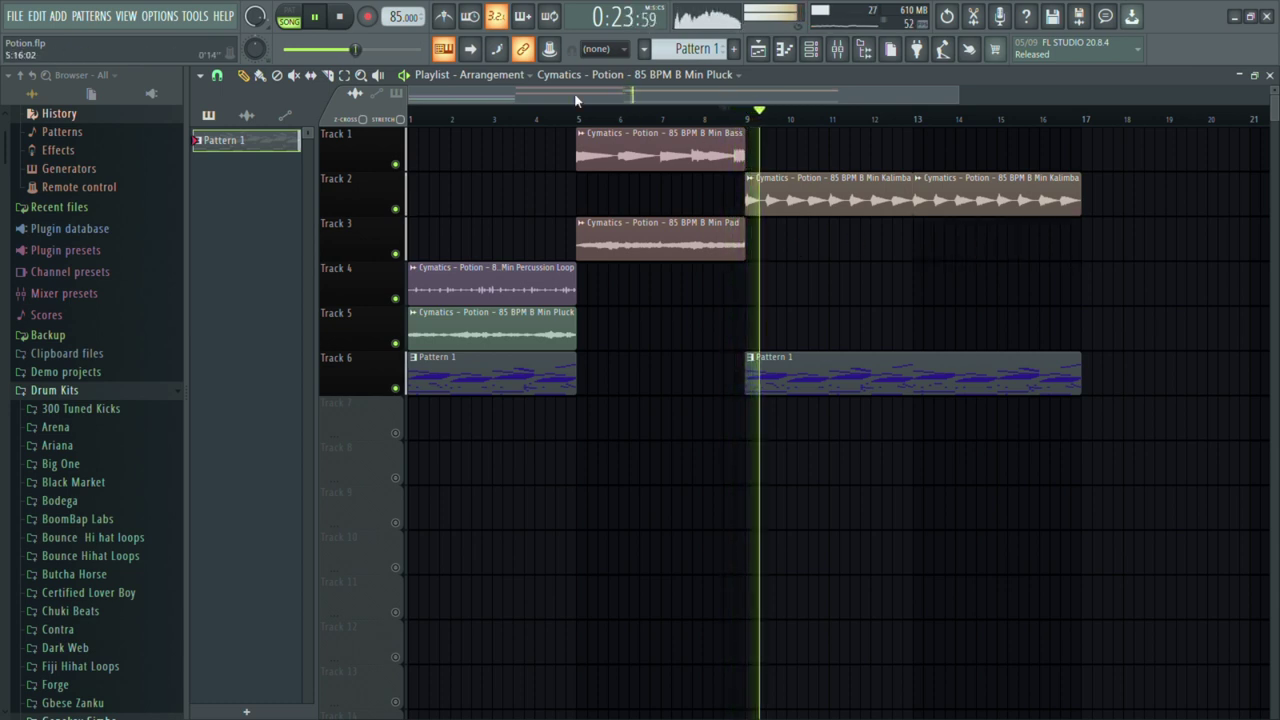
- Play the arrangement from the start and save the project
{"action": "left_click", "coordinate": [352, 17]}
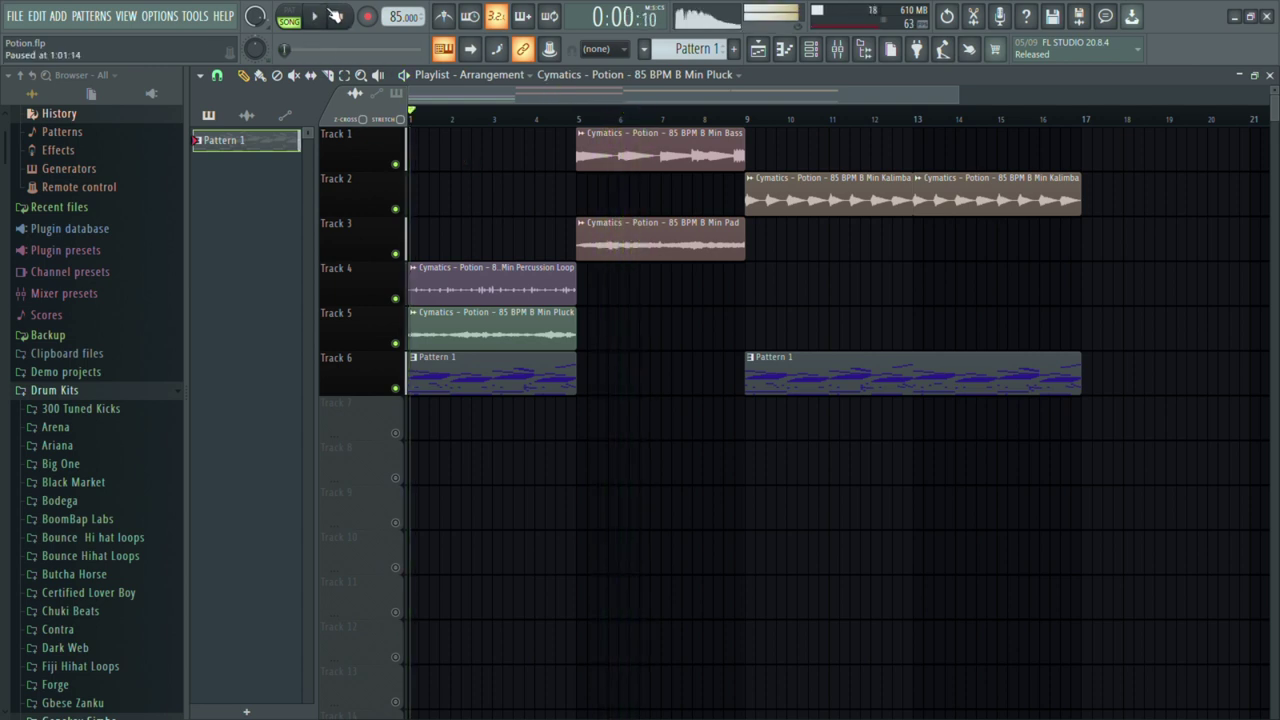
{"action": "key", "text": "ctrl+s"}
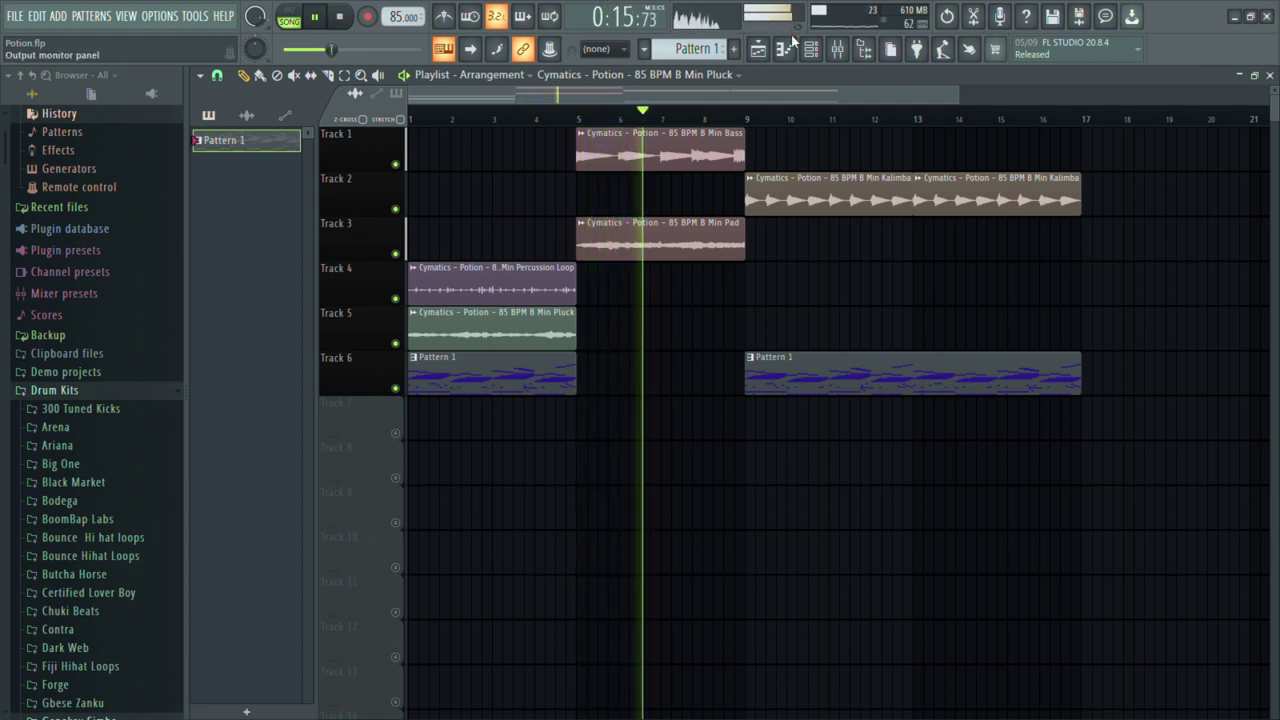
{"action": "key", "text": "ctrl+s"}
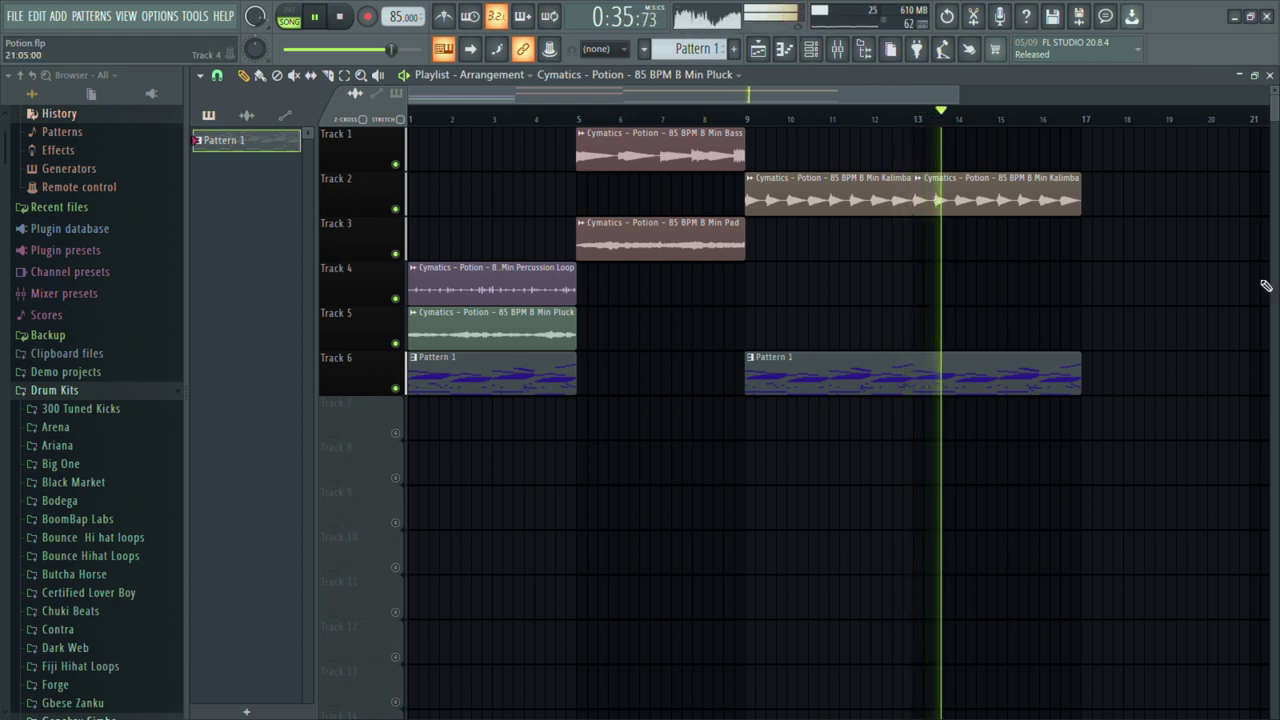
- Duplicate the Kalimba and Pattern 1 clips from bars 9–16 into bars 17–24
{"action": "left_click_drag", "start_coordinate": [1106, 400], "coordinate": [806, 123]}
{"action": "key", "text": "ctrl+b"}
{"action": "left_click_drag", "start_coordinate": [1060, 532], "coordinate": [900, 565]}
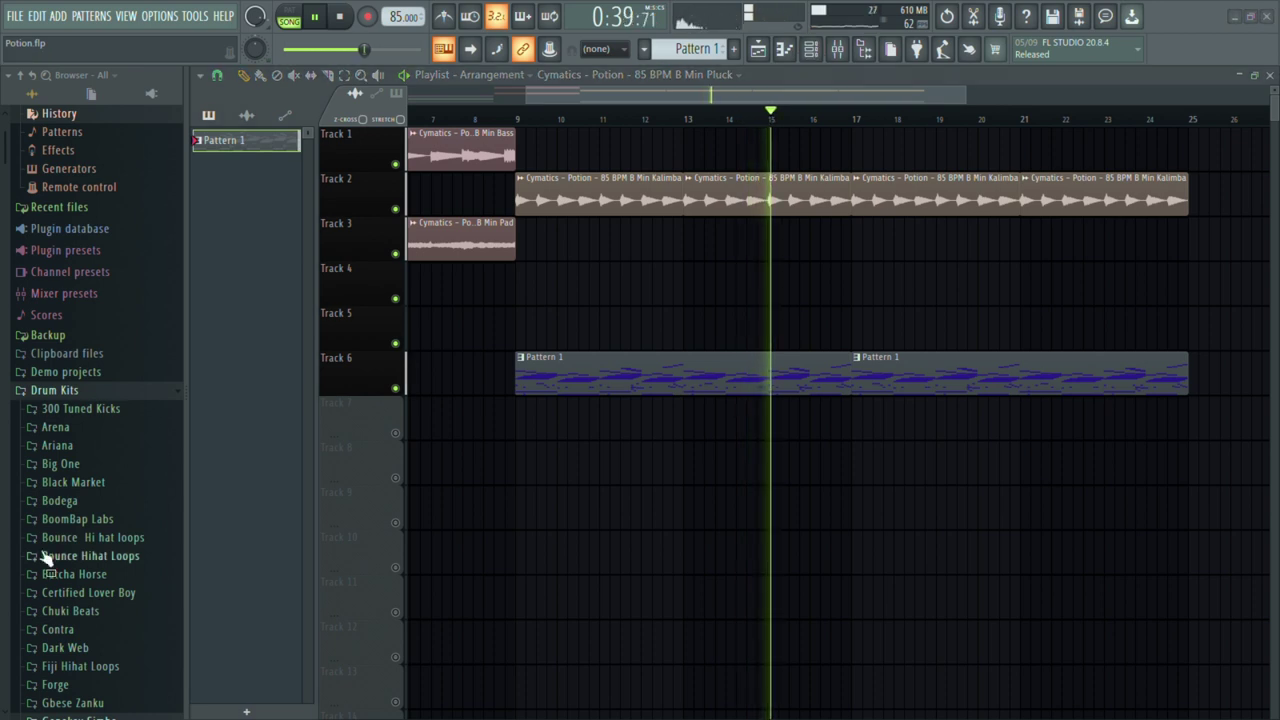
- Load SIMBA KICK 1 from the KICK folder of the Genekay Simba drum kit as a new channel and restart playback
{"action": "scroll", "coordinate": [51, 563], "scroll_direction": "down", "scroll_amount": 5}
{"action": "left_click", "coordinate": [80, 540]}
{"action": "left_click", "coordinate": [98, 550]}
{"action": "left_click", "coordinate": [97, 550]}
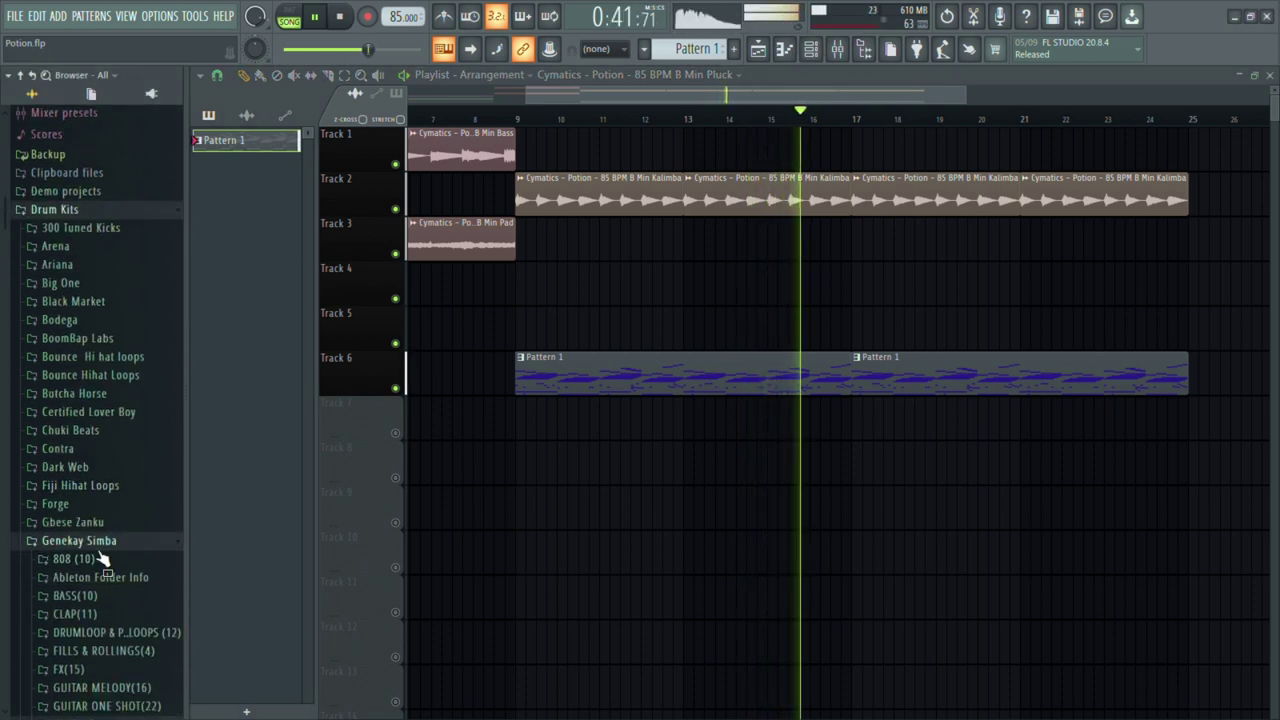
{"action": "left_click", "coordinate": [95, 297]}
{"action": "left_click", "coordinate": [98, 298]}
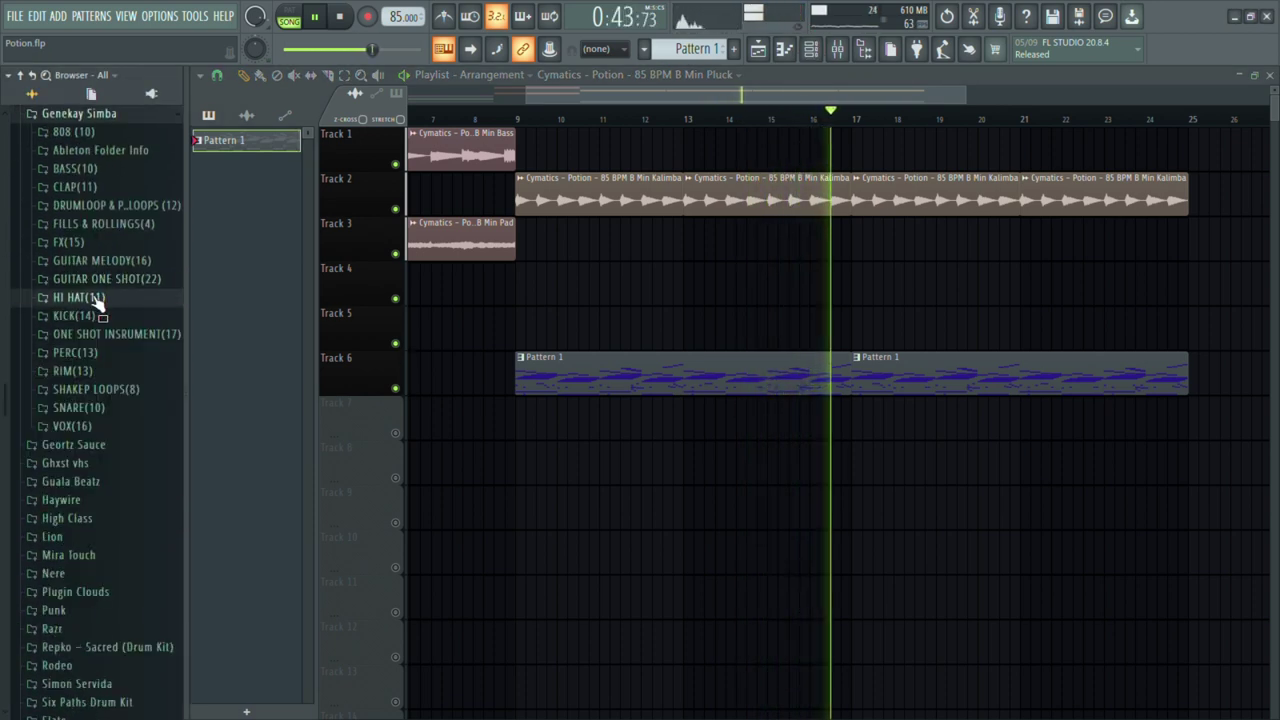
{"action": "left_click", "coordinate": [100, 316]}
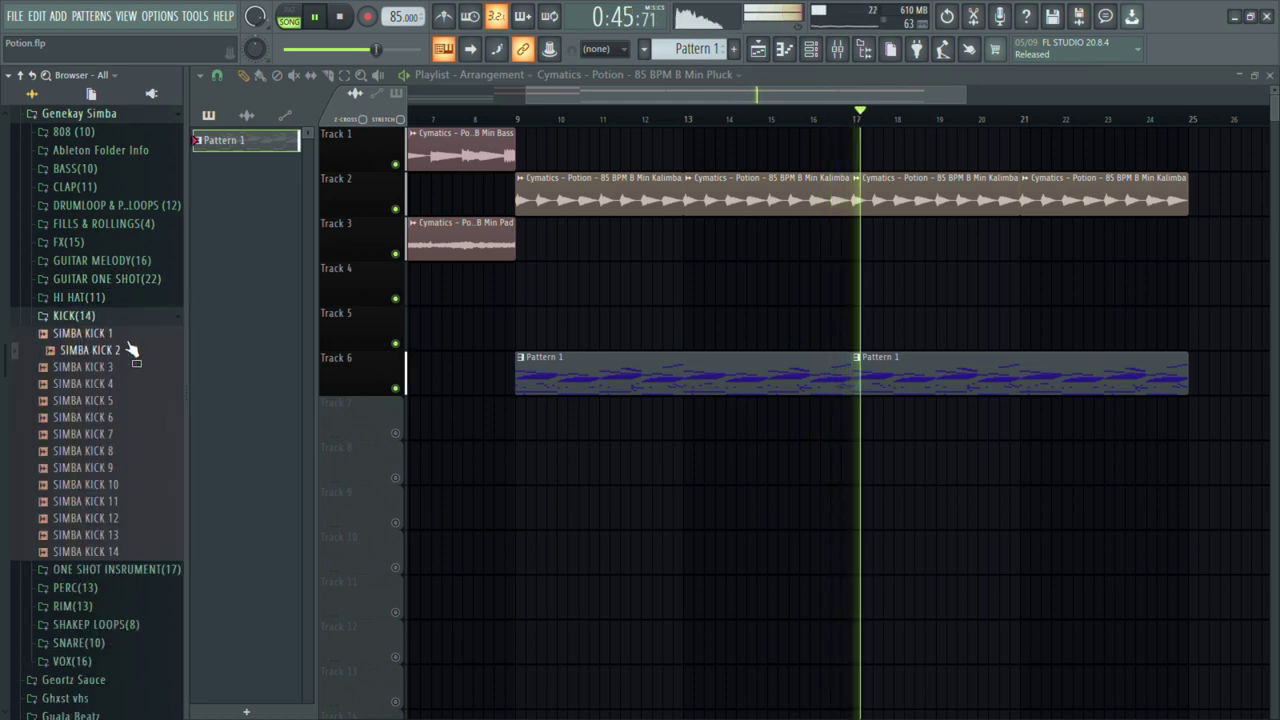
{"action": "left_click_drag", "start_coordinate": [88, 333], "coordinate": [769, 617]}
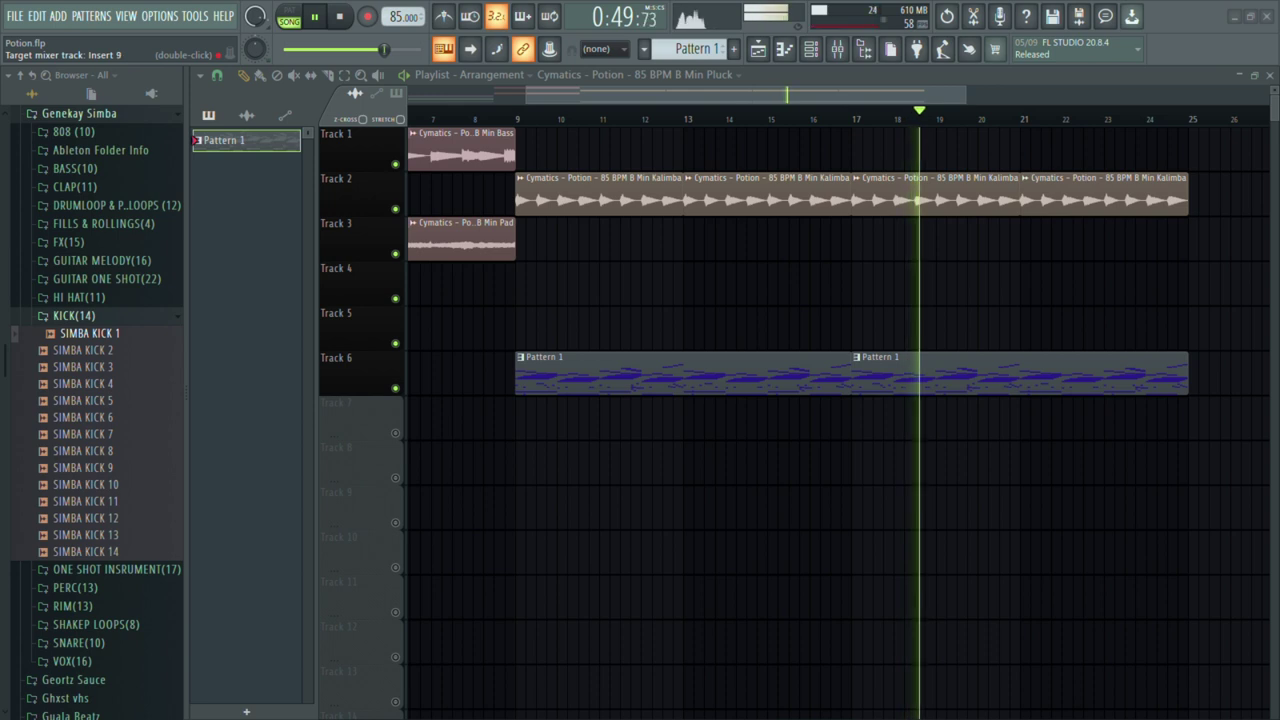
{"action": "key", "text": "space"}
{"action": "key", "text": "space"}
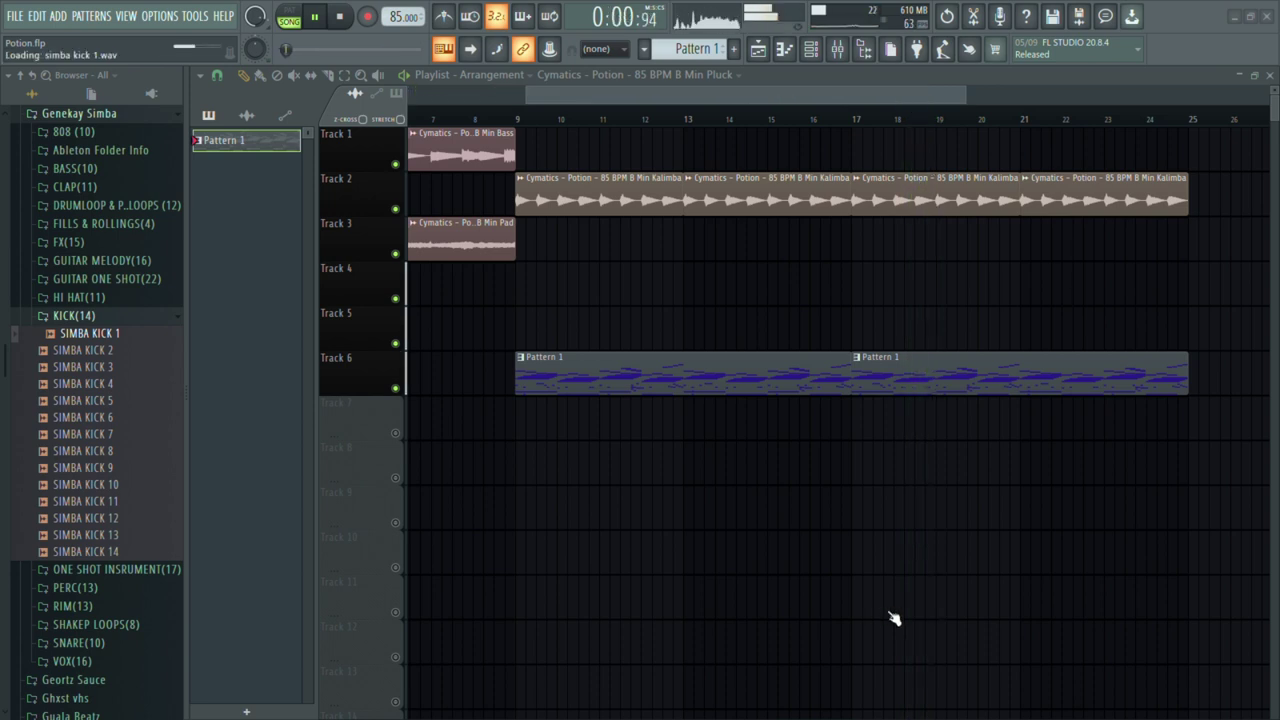
- Play the arrangement from the start while reviewing the playlist clips up to bar 24
{"action": "key", "text": "F7"}
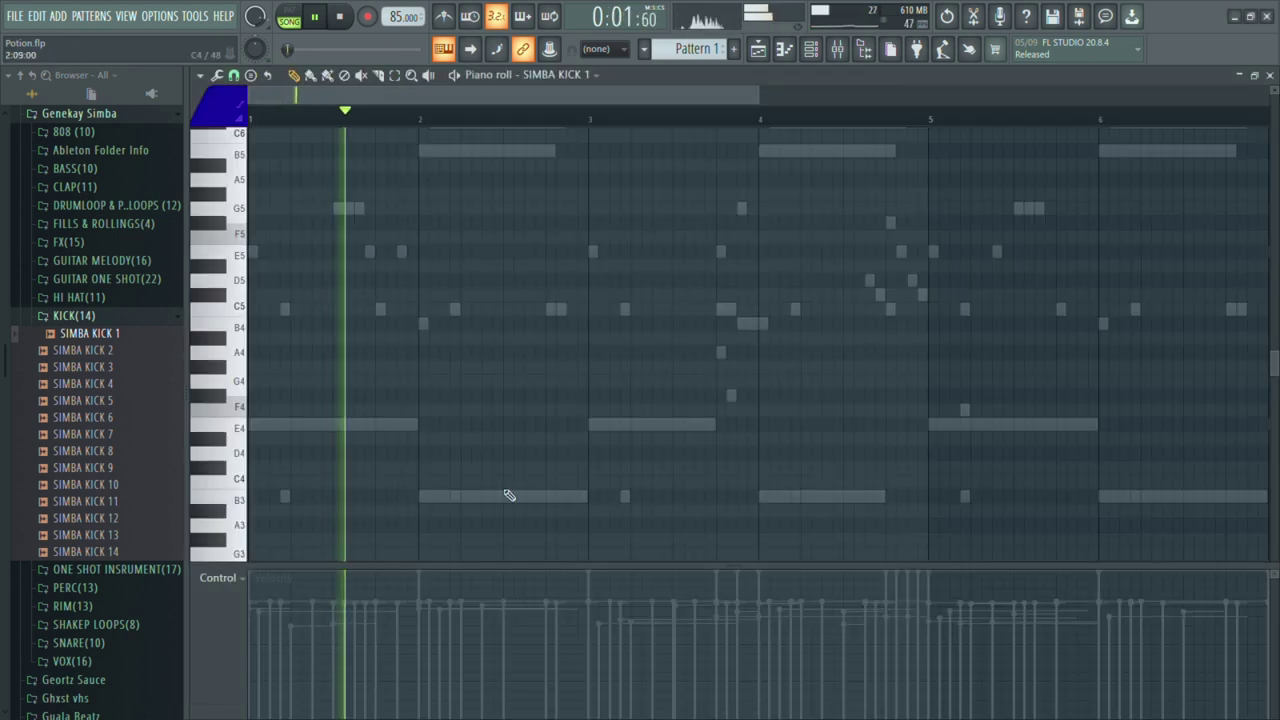
{"action": "left_click", "coordinate": [770, 58]}
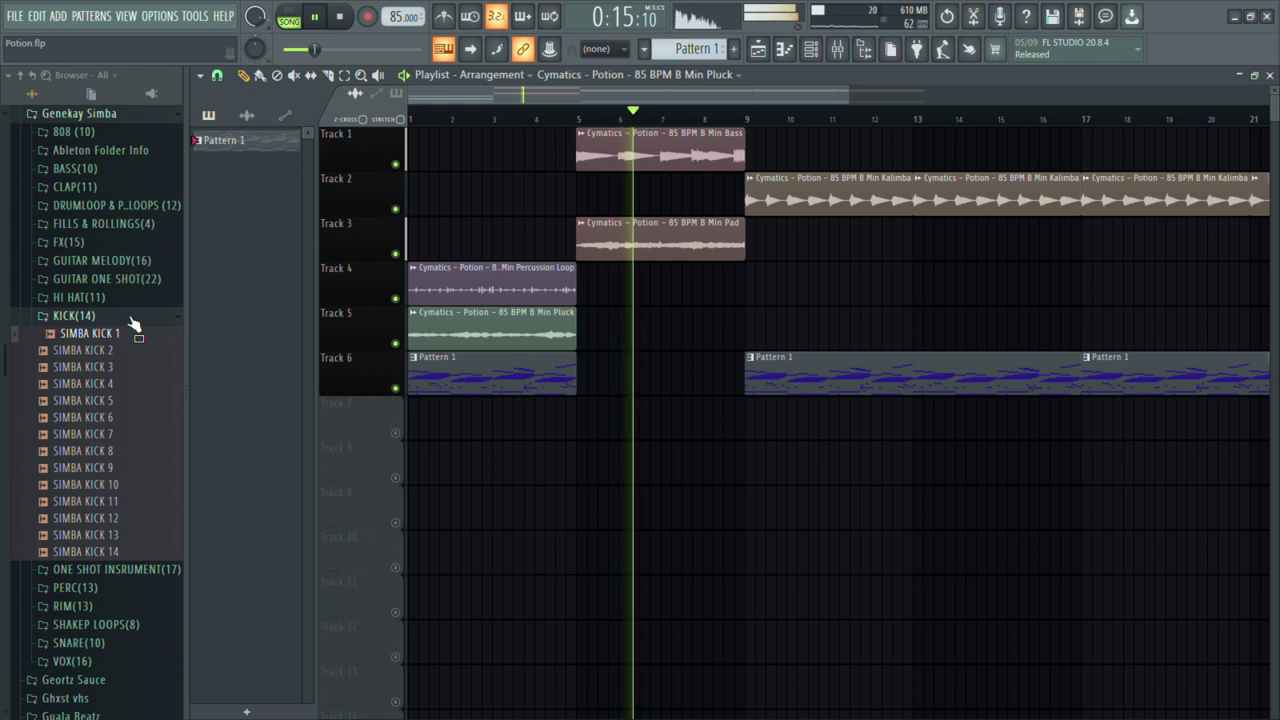
{"action": "key", "text": "Page_Down"}
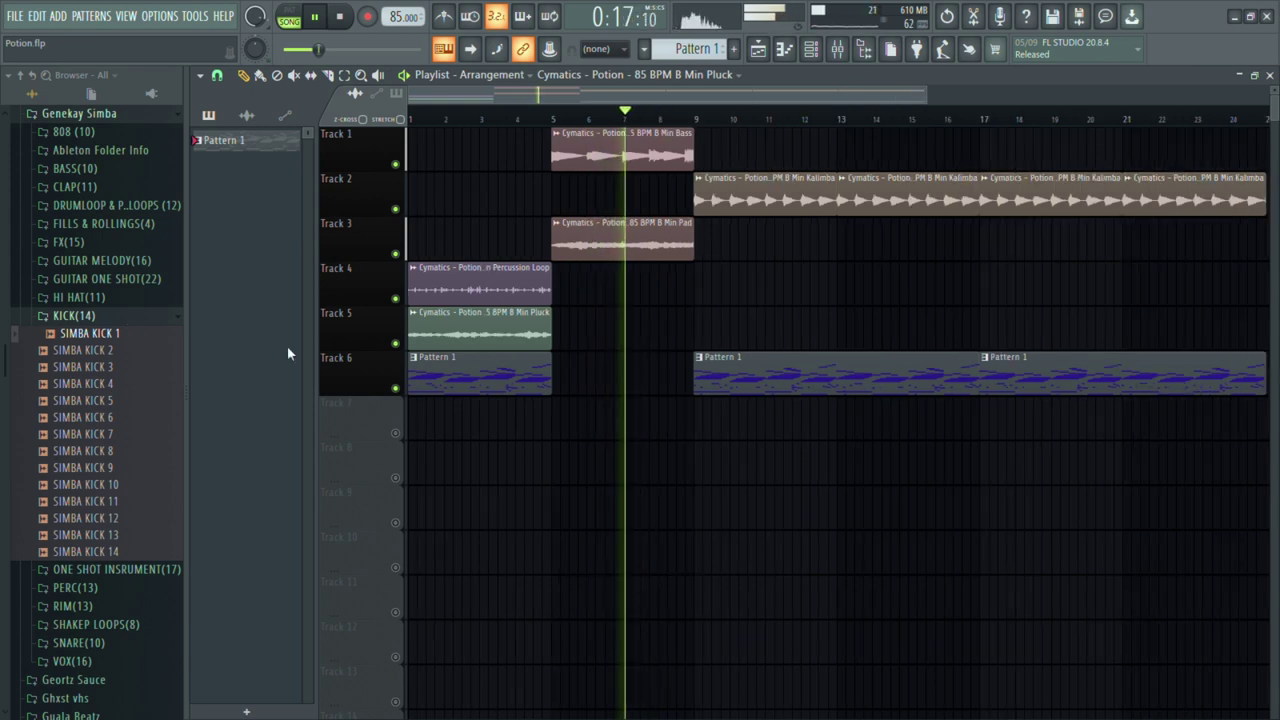
{"action": "key", "text": "Page_Down"}
{"action": "scroll", "coordinate": [816, 312], "scroll_direction": "down", "scroll_amount": 2}
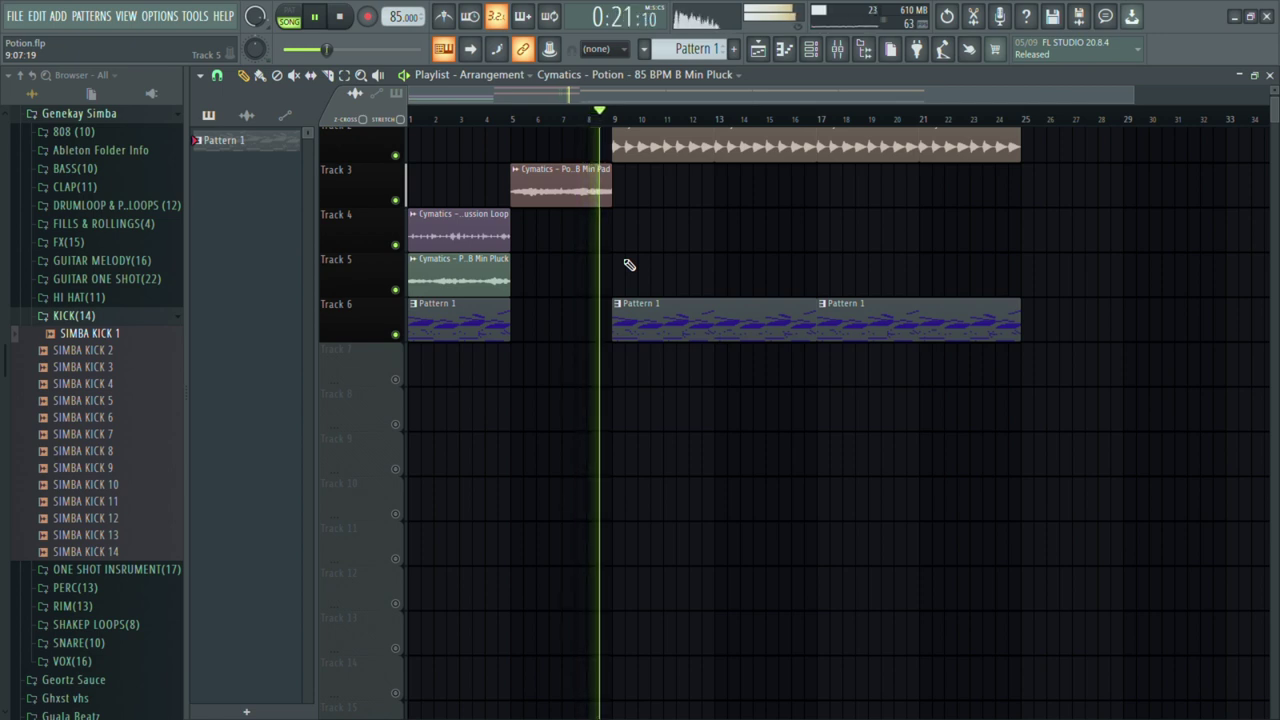
{"action": "scroll", "coordinate": [648, 265], "scroll_direction": "up", "scroll_amount": 2}
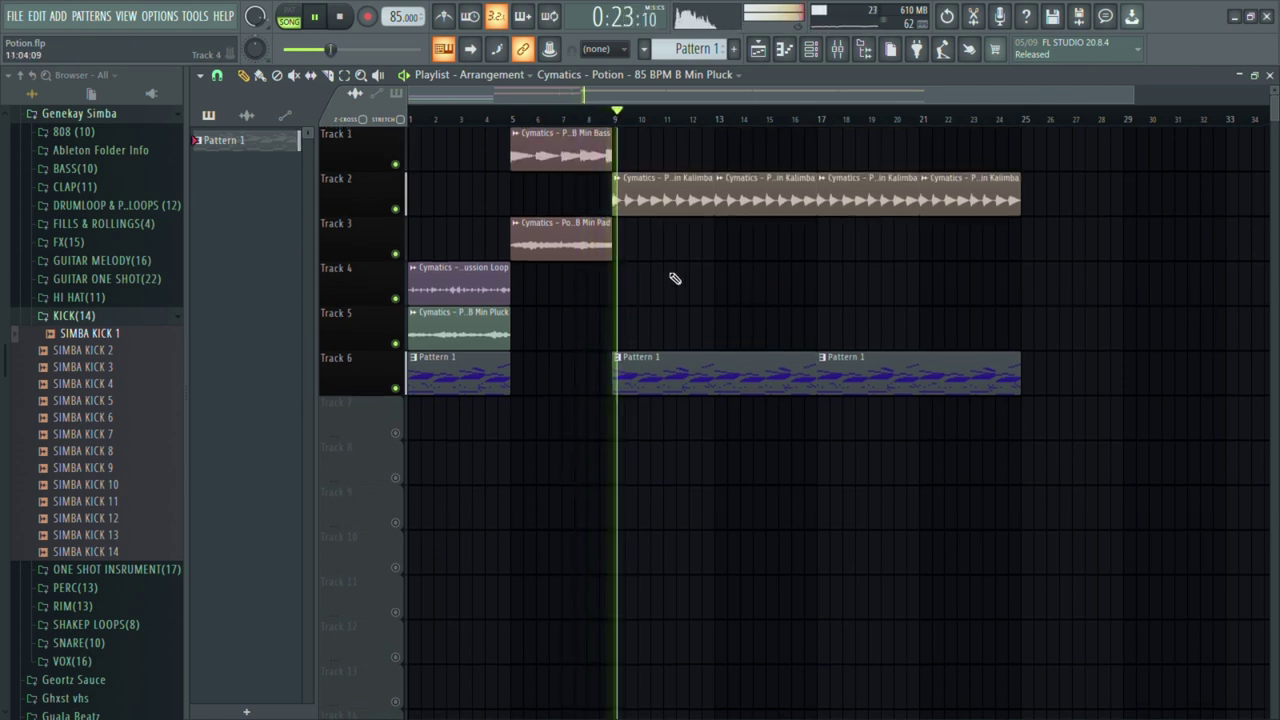
{"action": "scroll", "coordinate": [749, 271], "scroll_direction": "right", "scroll_amount": 3}
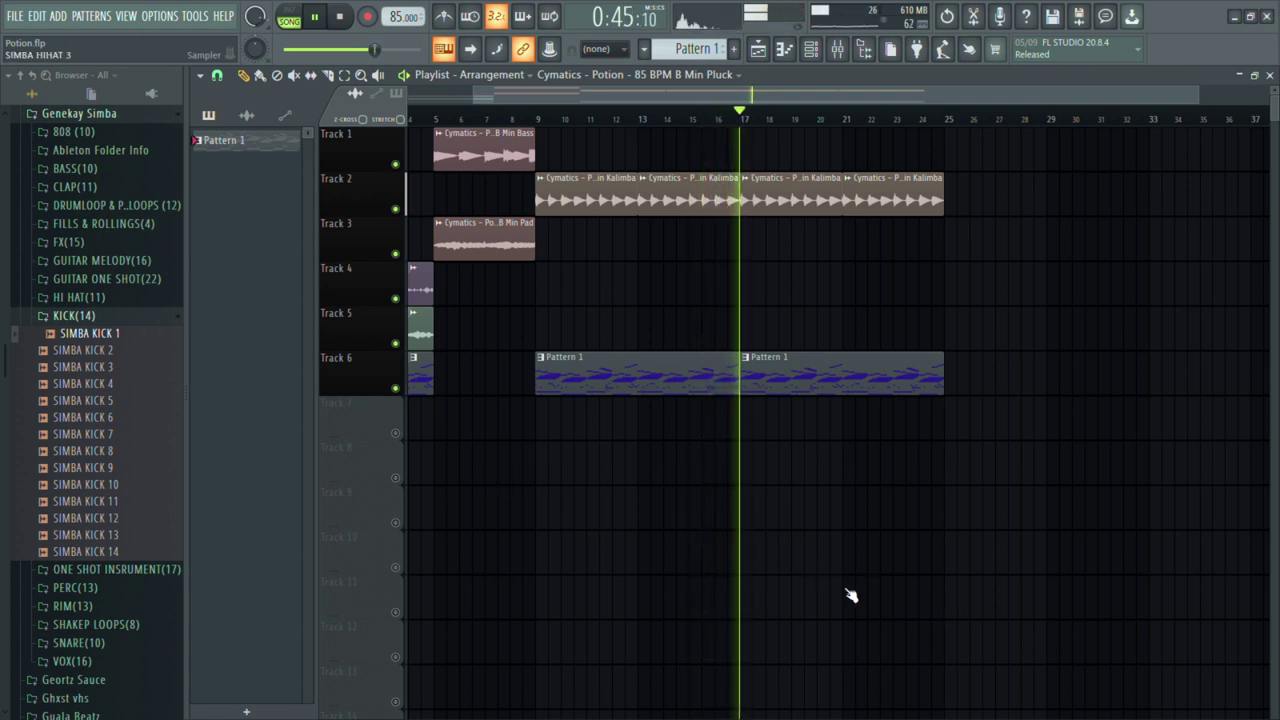
- Try a C4 SIMBA KICK 1 note at the start of Pattern 1 and audition it from bar 8
{"action": "key", "text": "F7"}
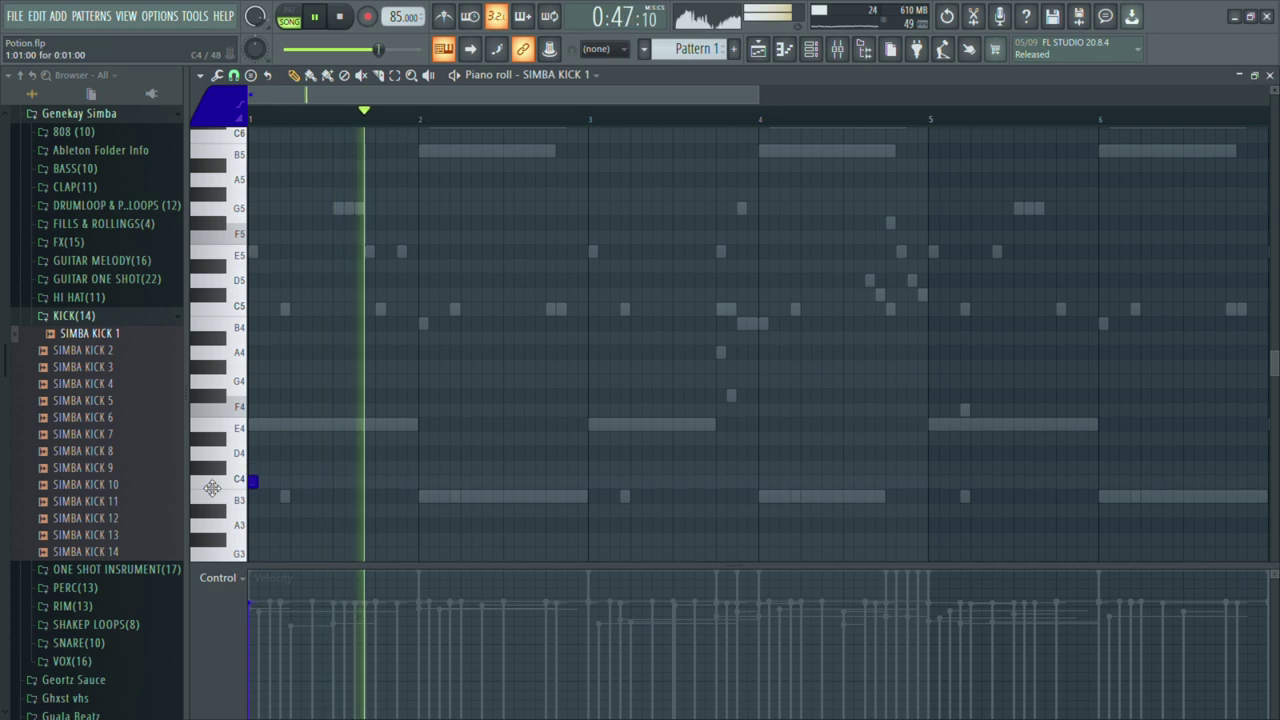
{"action": "key", "text": "F5"}
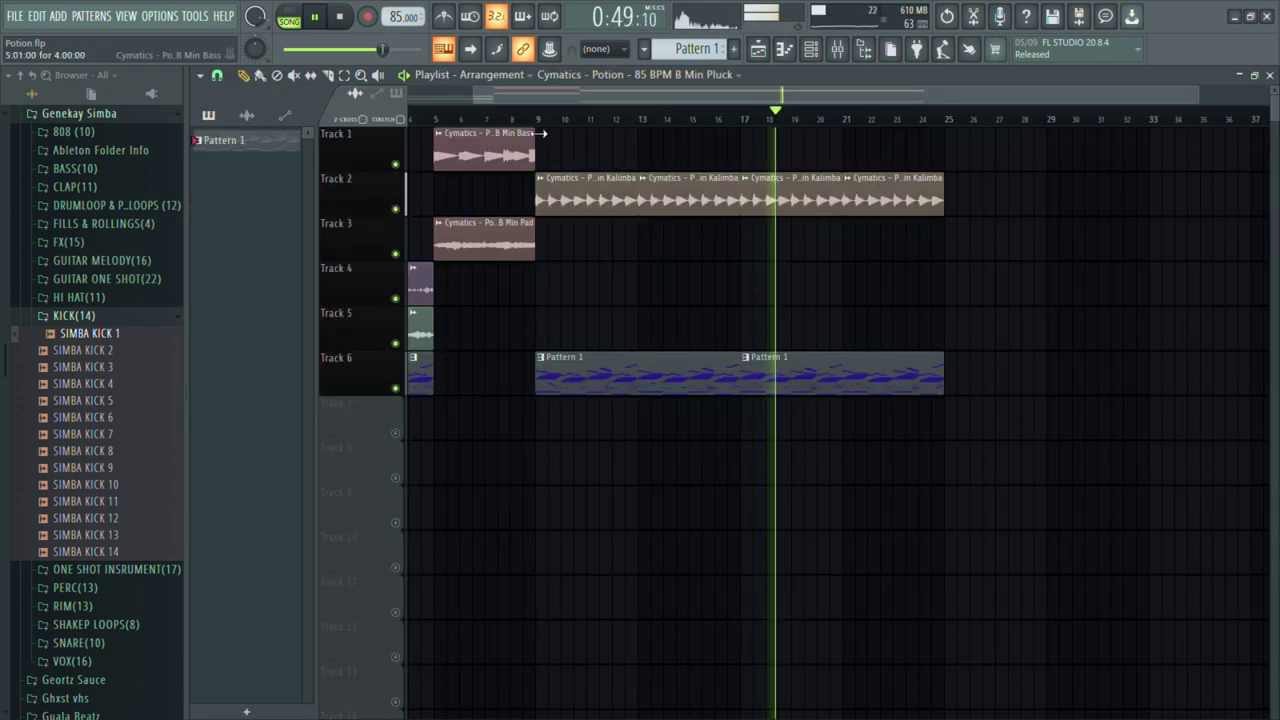
{"action": "left_click", "coordinate": [510, 110]}
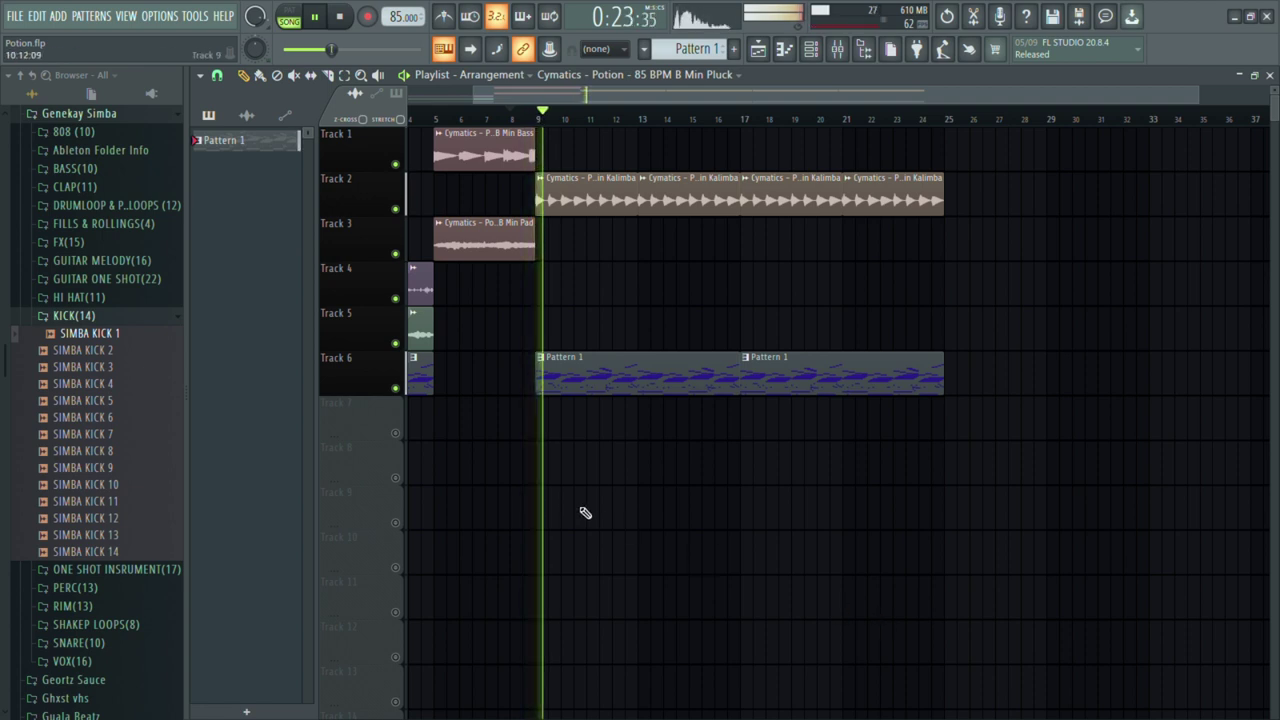
{"action": "key", "text": "F7"}
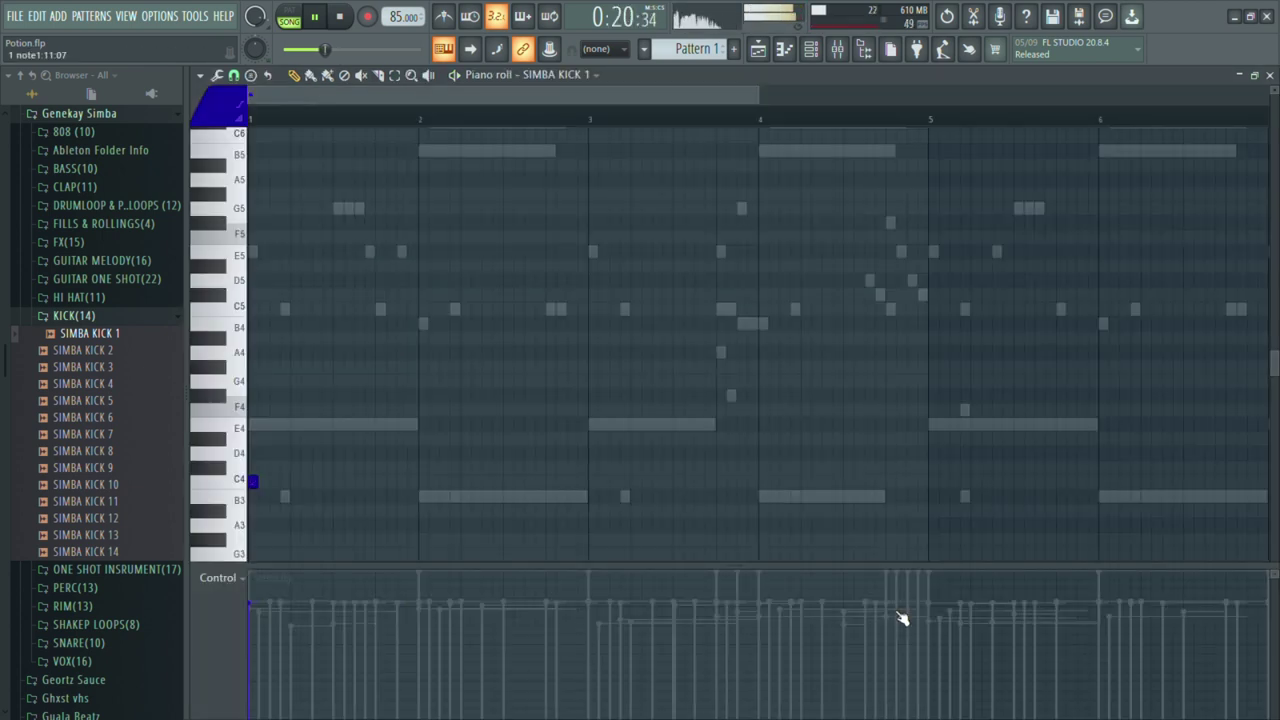
{"action": "left_click", "coordinate": [837, 50]}
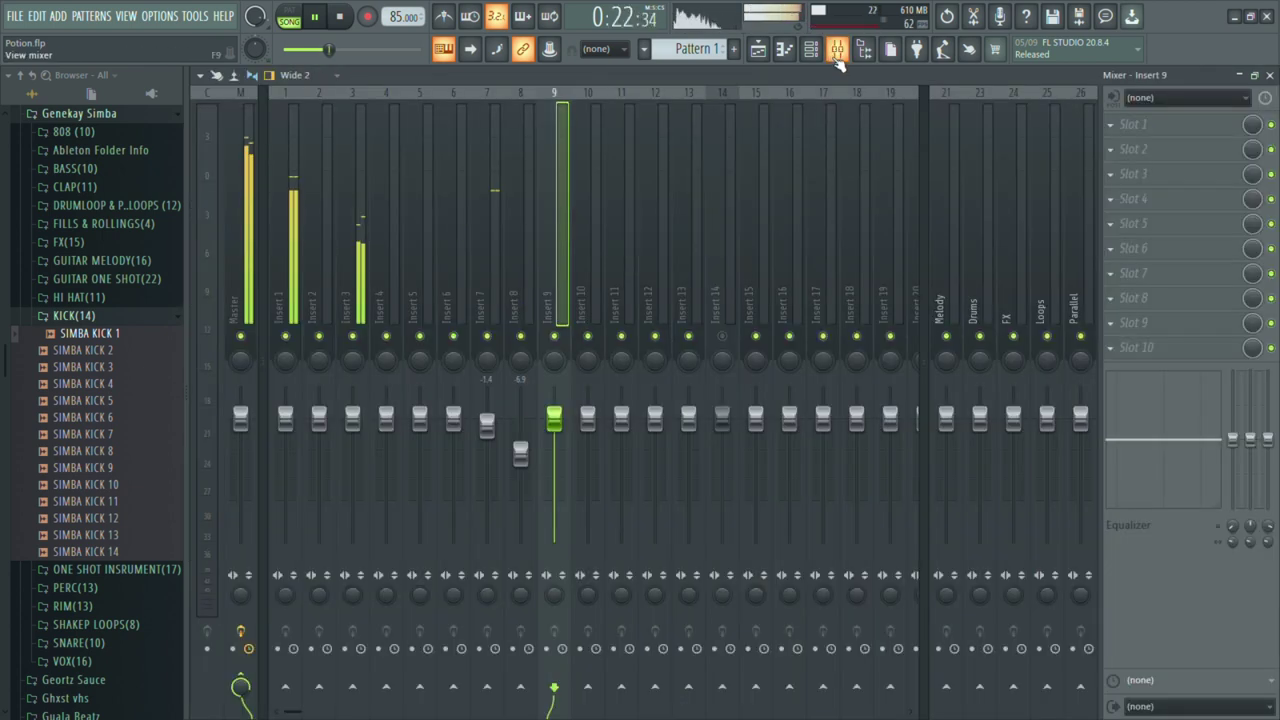
{"action": "left_click", "coordinate": [837, 52]}
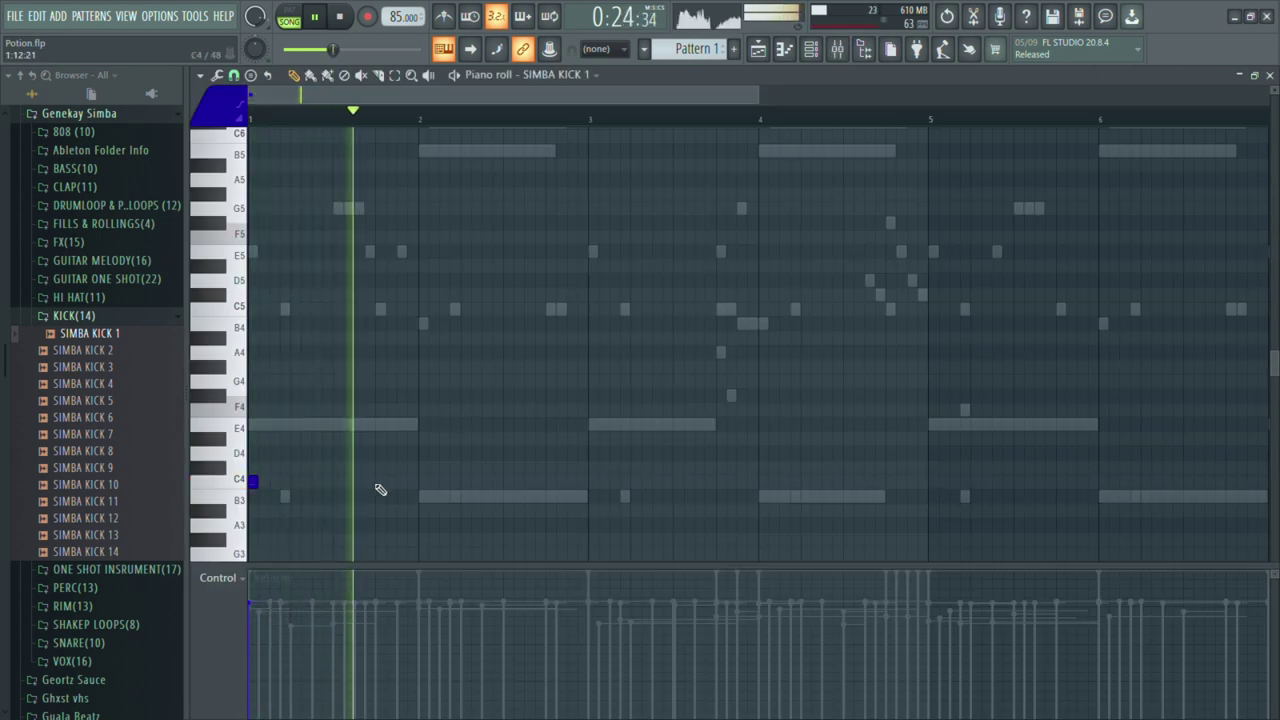
{"action": "left_click", "coordinate": [424, 484]}
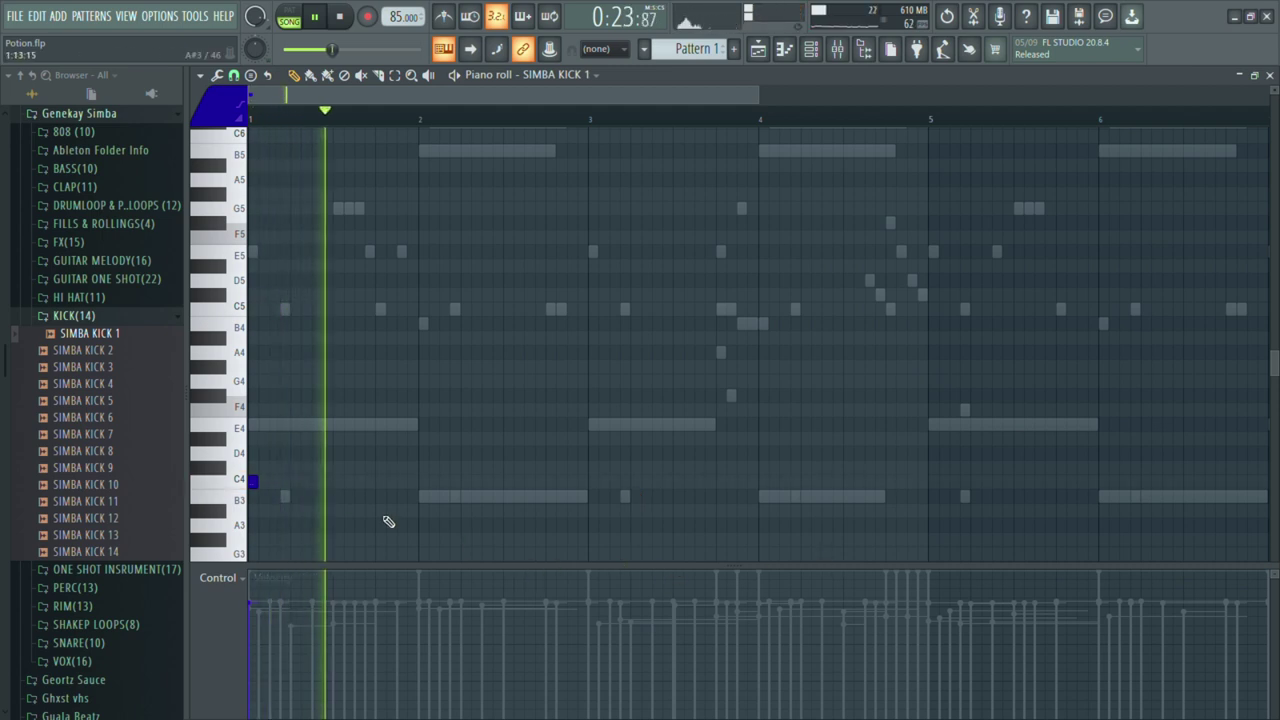
- Place C5 kick notes at the start of bars 1 and 2 in the SIMBA KICK 1 piano roll
{"action": "scroll", "coordinate": [252, 500], "scroll_direction": "up", "scroll_amount": 2}
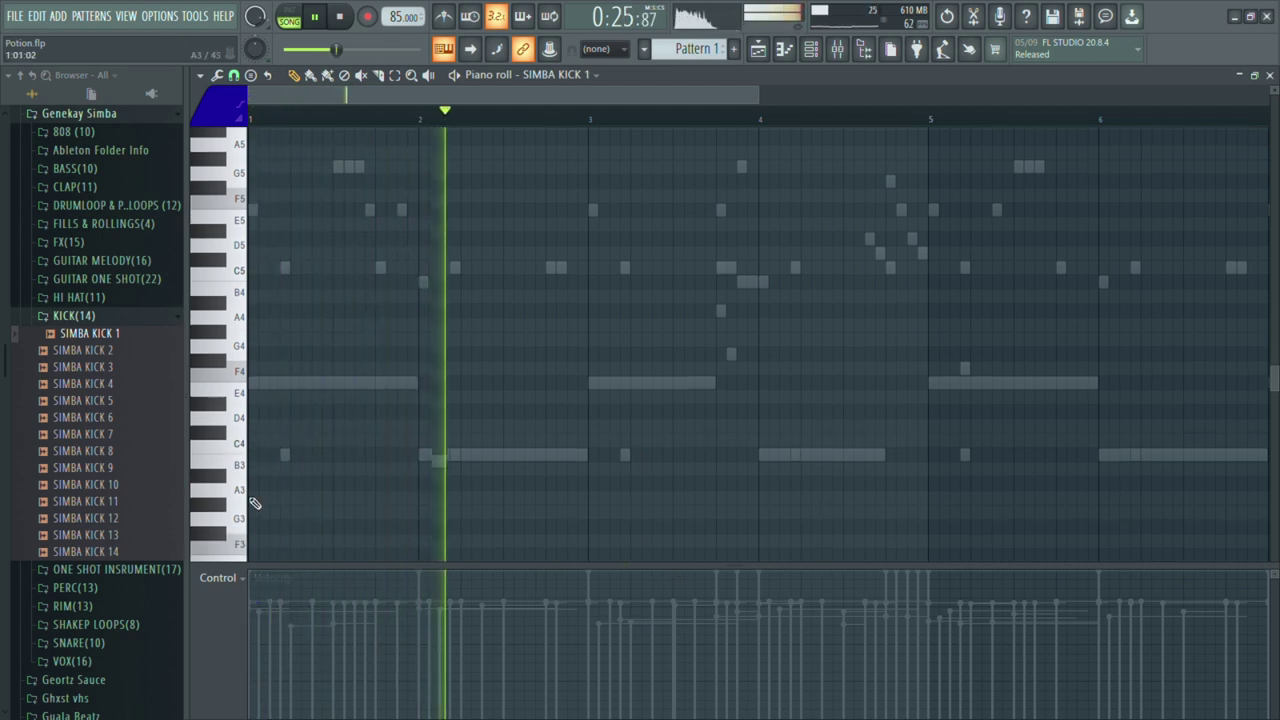
{"action": "scroll", "coordinate": [255, 503], "scroll_direction": "up", "scroll_amount": 4}
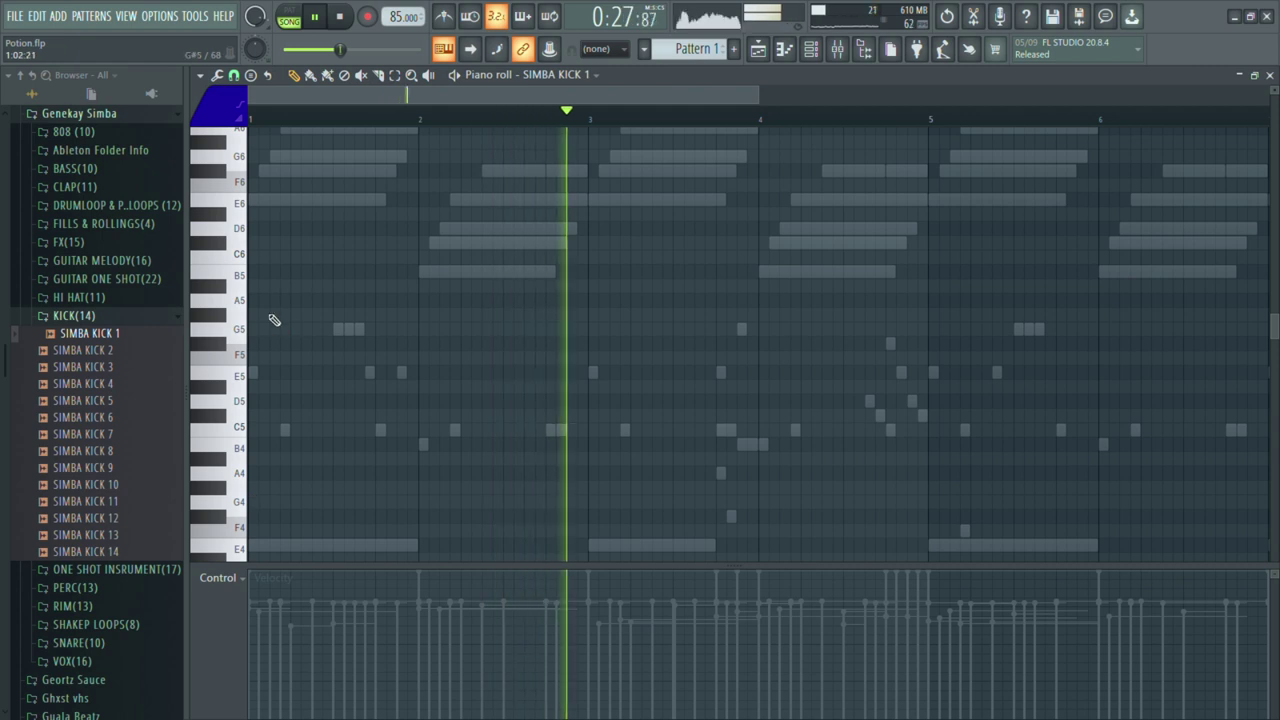
{"action": "scroll", "coordinate": [284, 395], "scroll_direction": "down", "scroll_amount": 11}
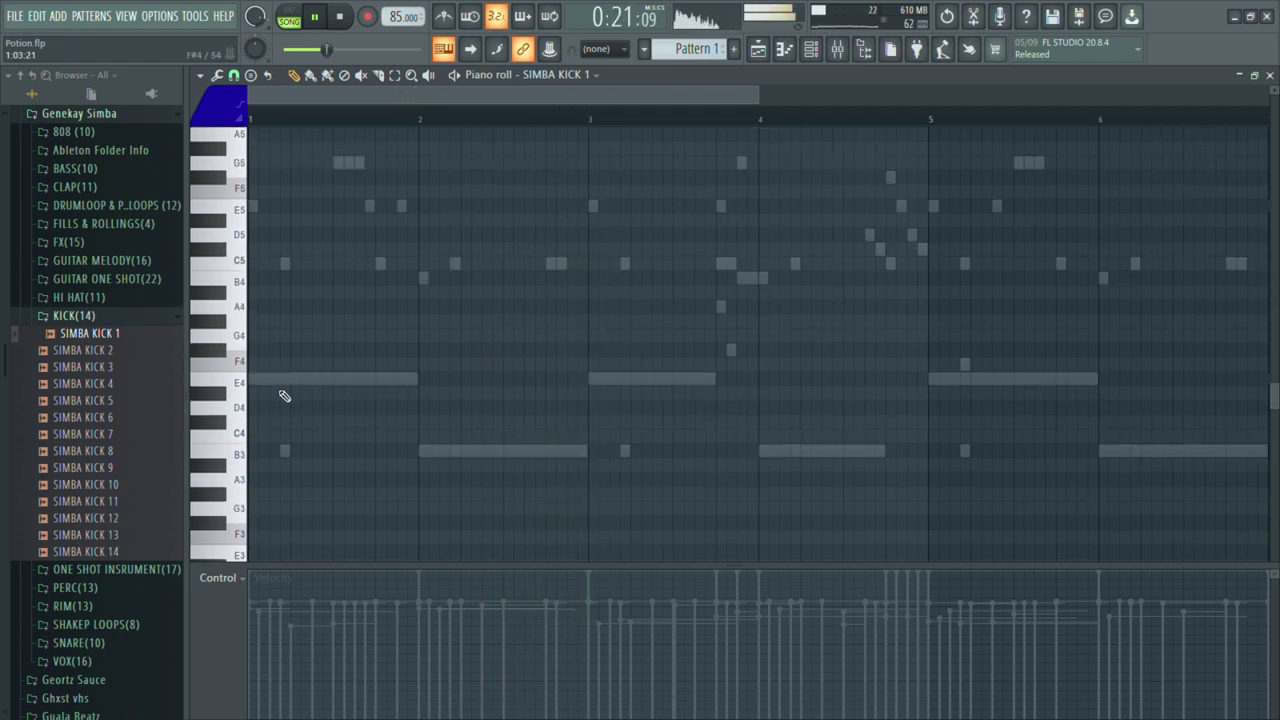
{"action": "scroll", "coordinate": [277, 365], "scroll_direction": "up", "scroll_amount": 4}
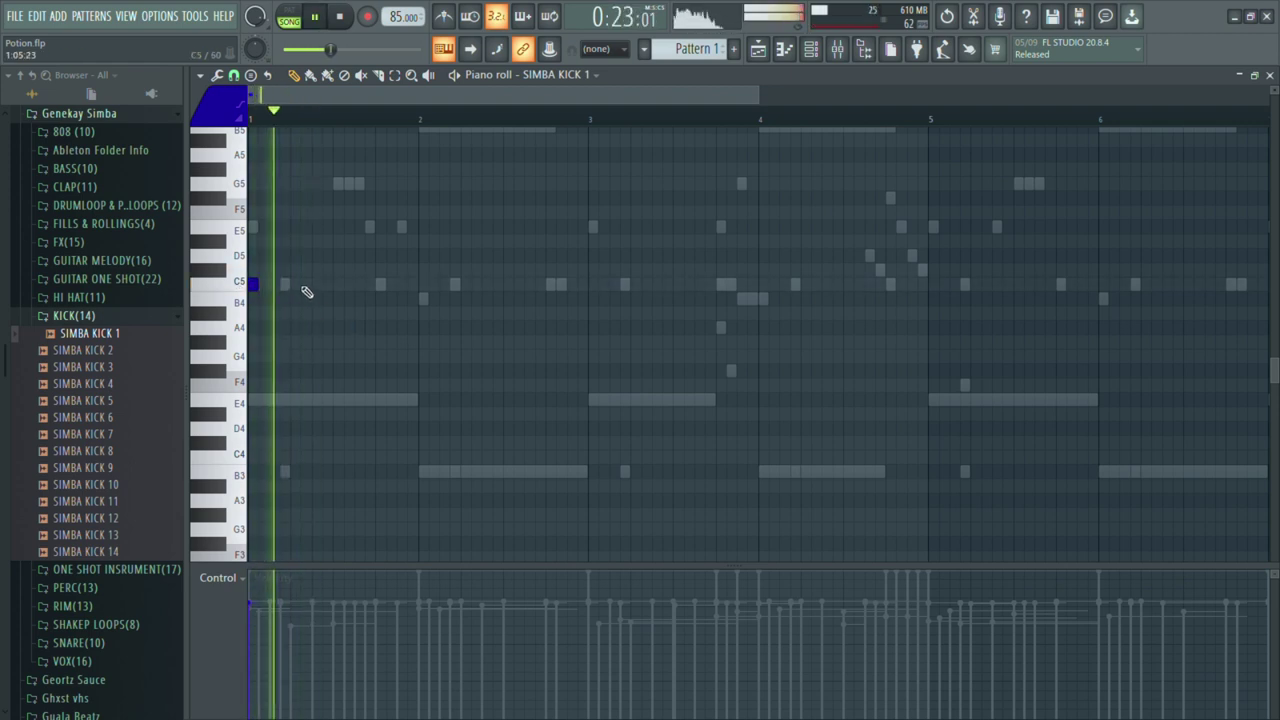
{"action": "left_click", "coordinate": [423, 285]}
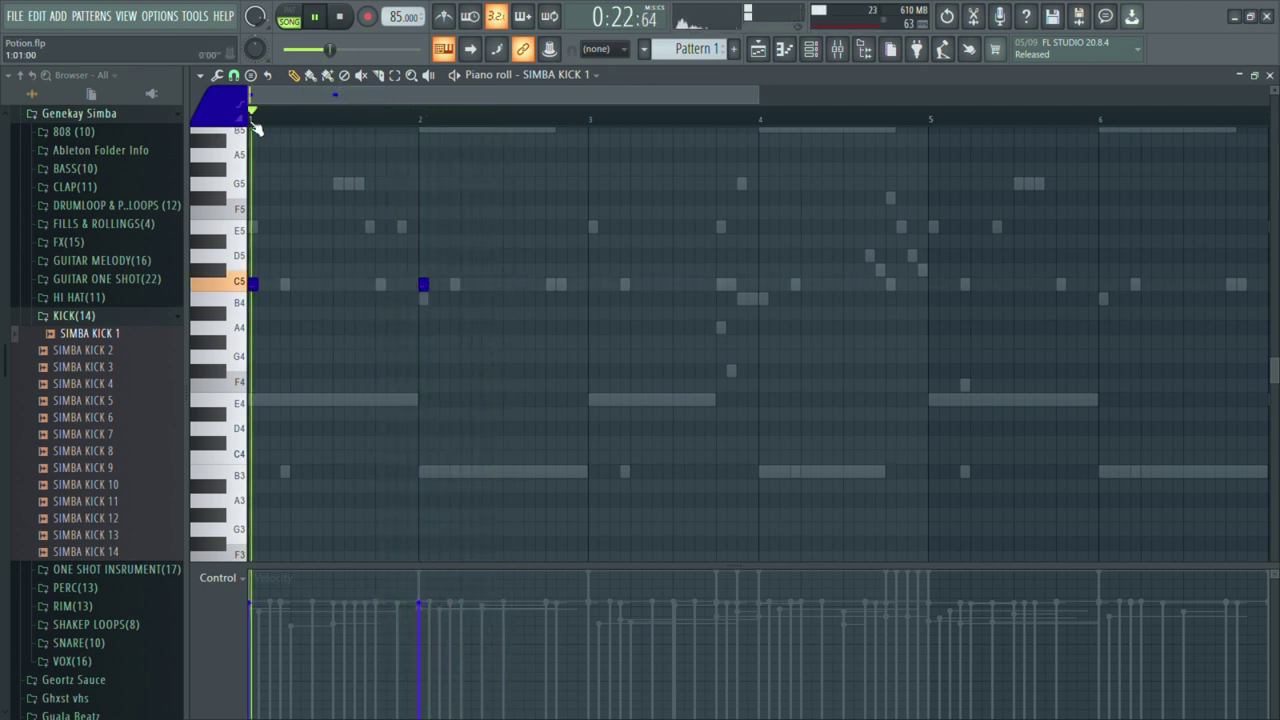
- Add C5 kick notes at steps 12 and 15 of bar 1 and at the start of bar 3
{"action": "left_click", "coordinate": [380, 285]}
{"action": "left_click_drag", "start_coordinate": [380, 285], "coordinate": [370, 285]}
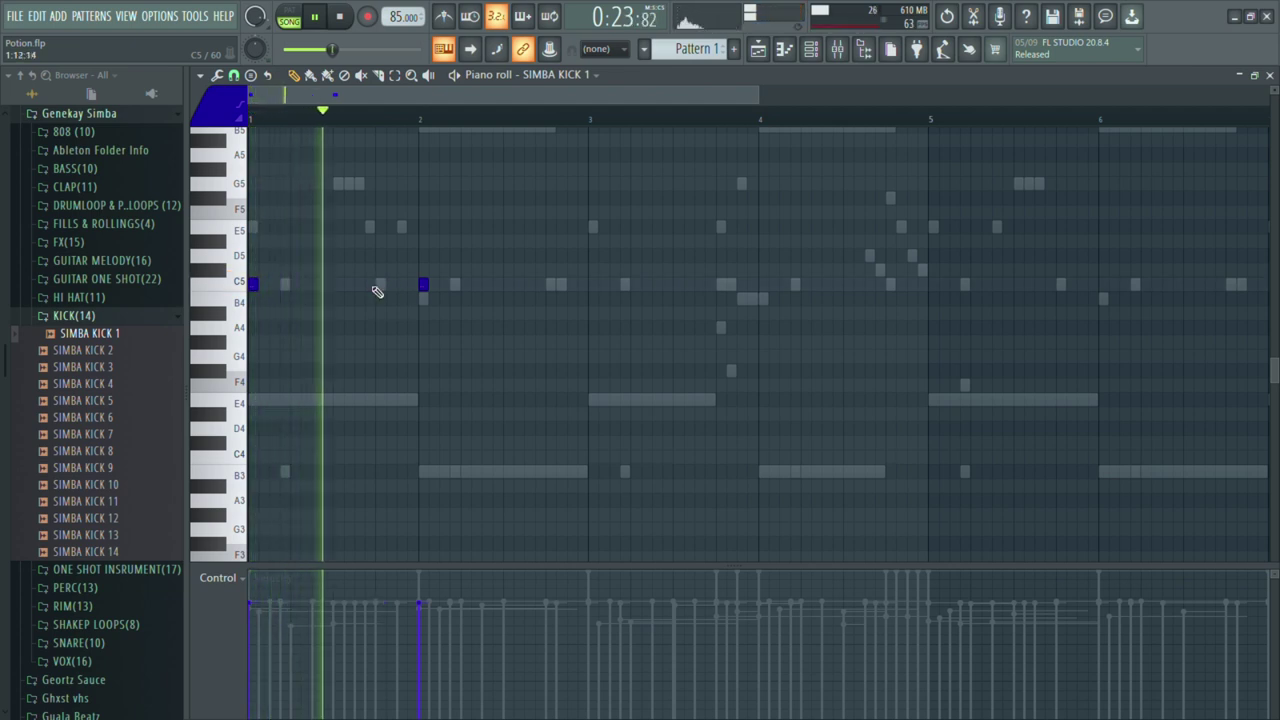
{"action": "left_click", "coordinate": [401, 285]}
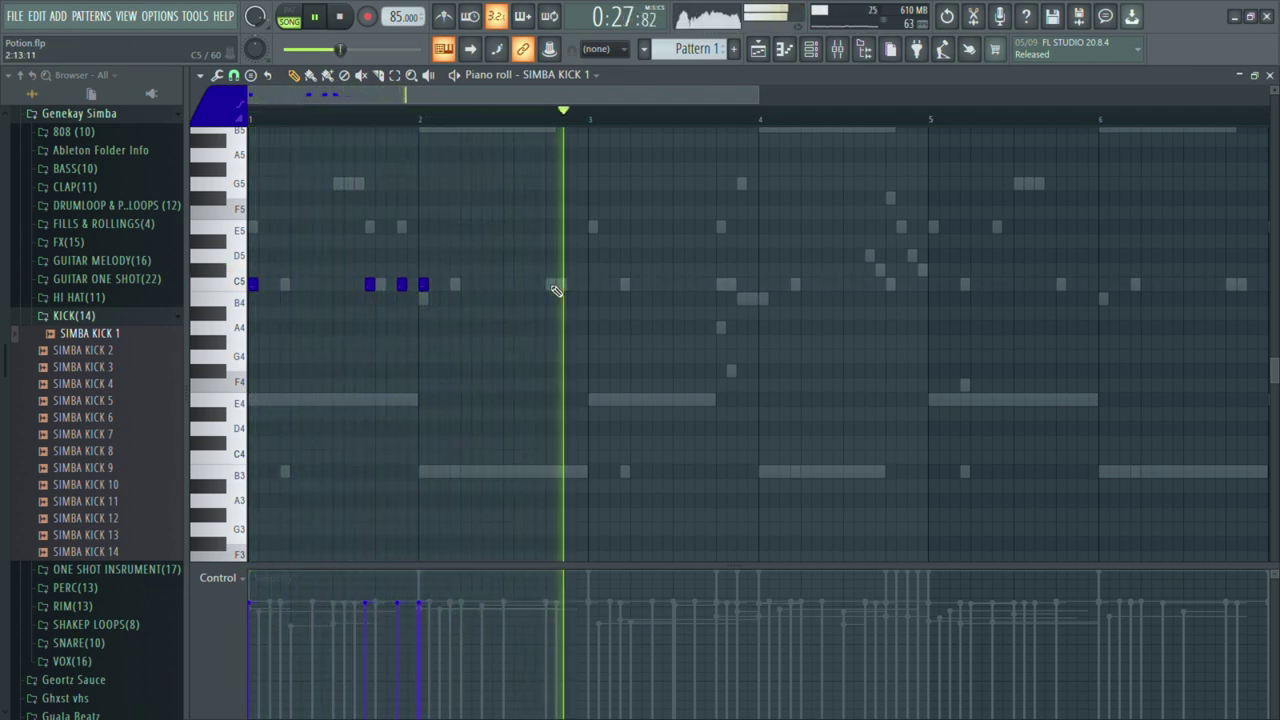
{"action": "left_click", "coordinate": [597, 288]}
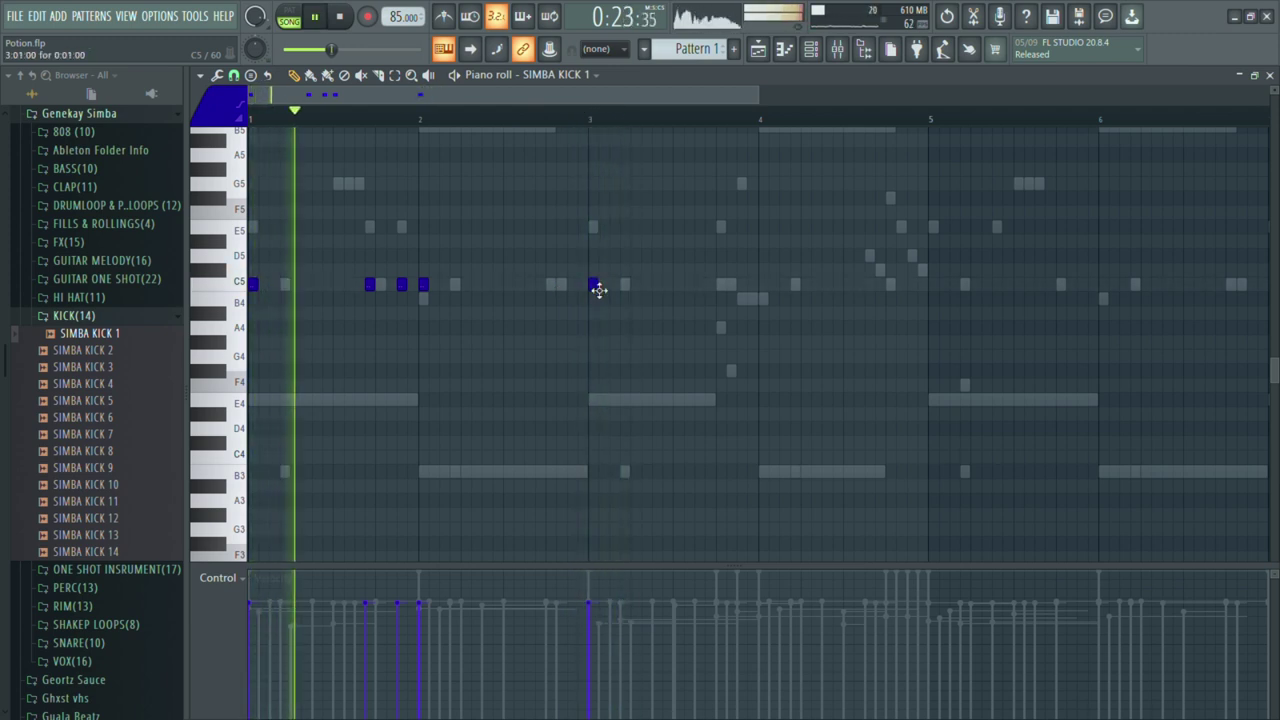
- Add C5 kicks at step 13 of bar 3 and the start of bar 4, removing the trial kicks in bars 1 and 4
{"action": "left_click", "coordinate": [339, 289]}
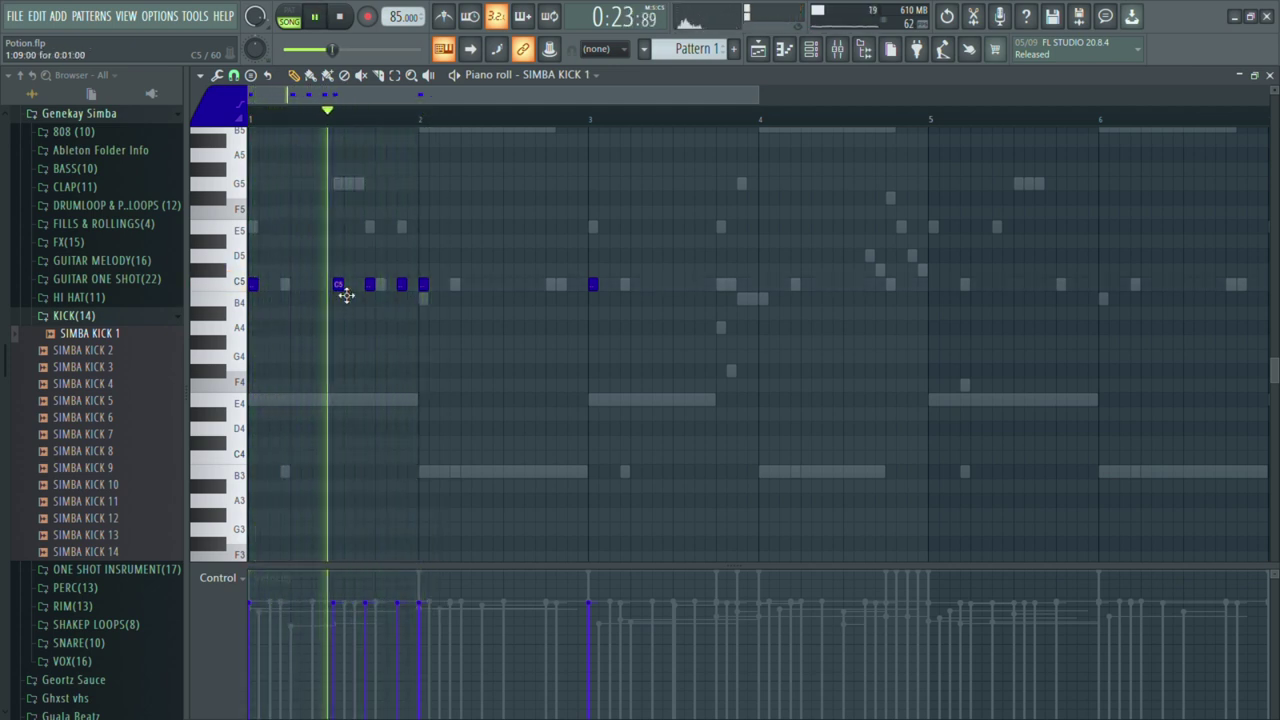
{"action": "right_click", "coordinate": [343, 290]}
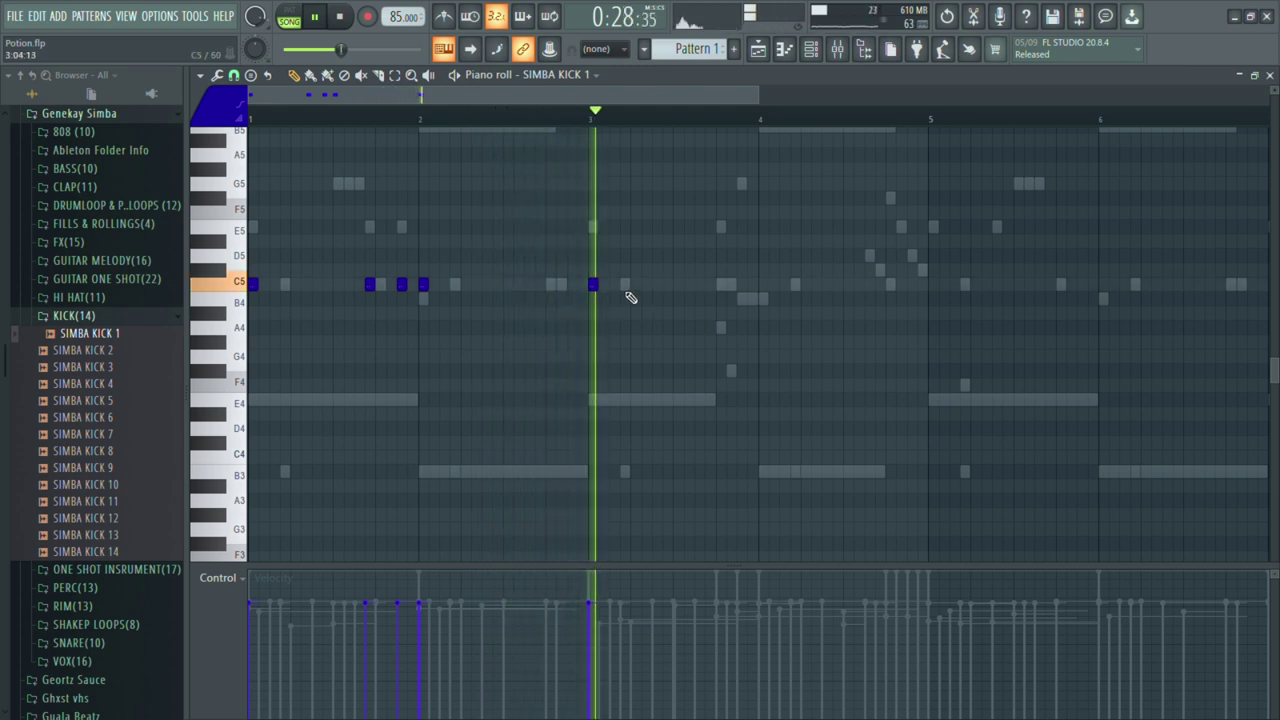
{"action": "left_click", "coordinate": [720, 284]}
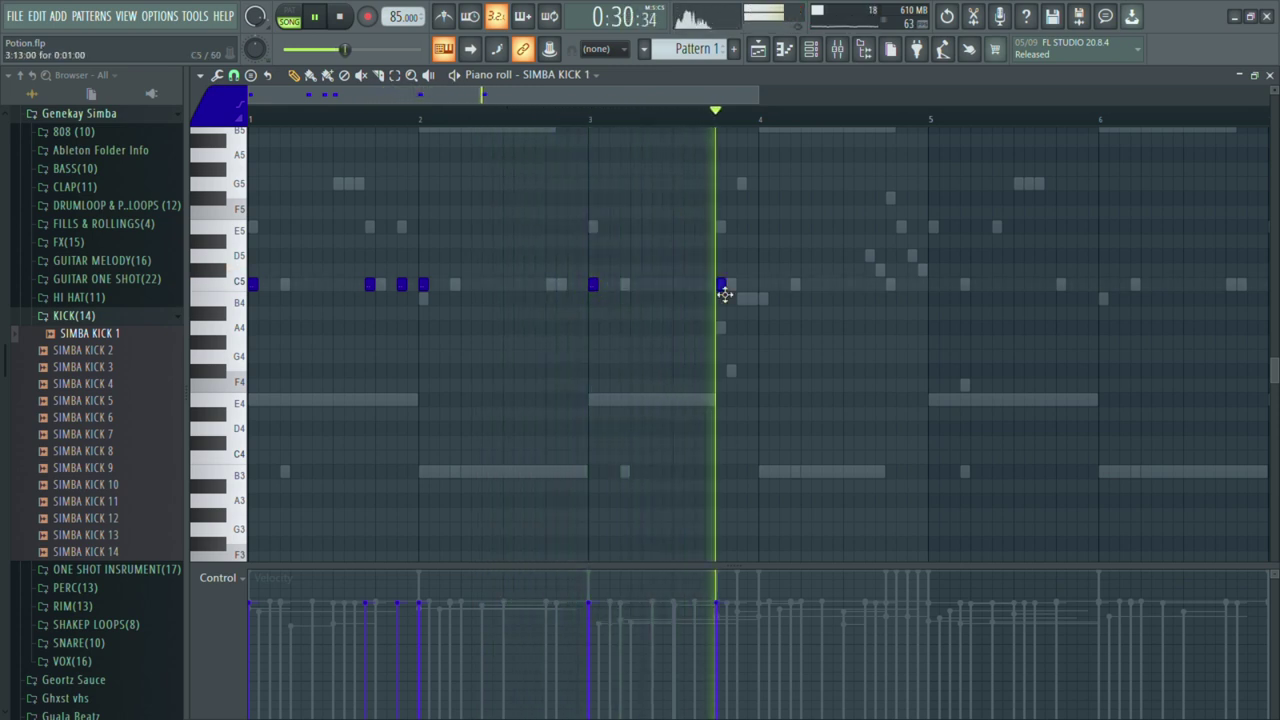
{"action": "left_click", "coordinate": [764, 285]}
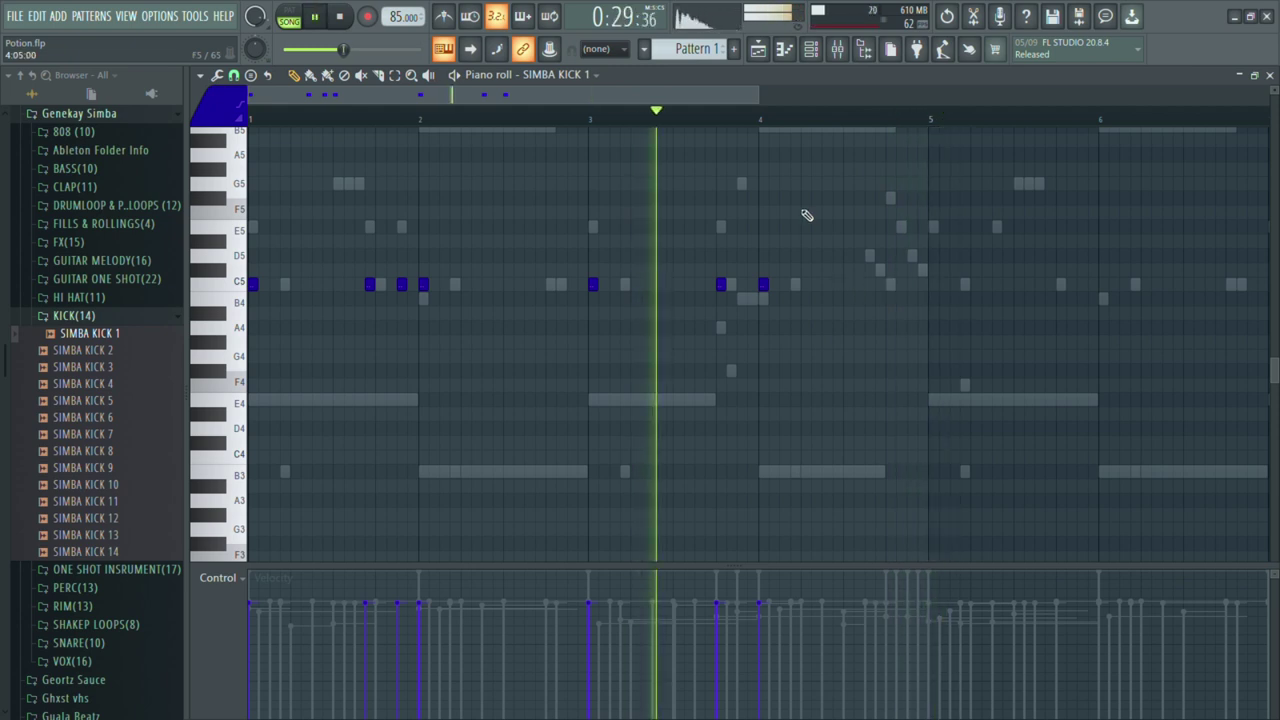
{"action": "left_click", "coordinate": [797, 287]}
{"action": "right_click", "coordinate": [797, 287]}
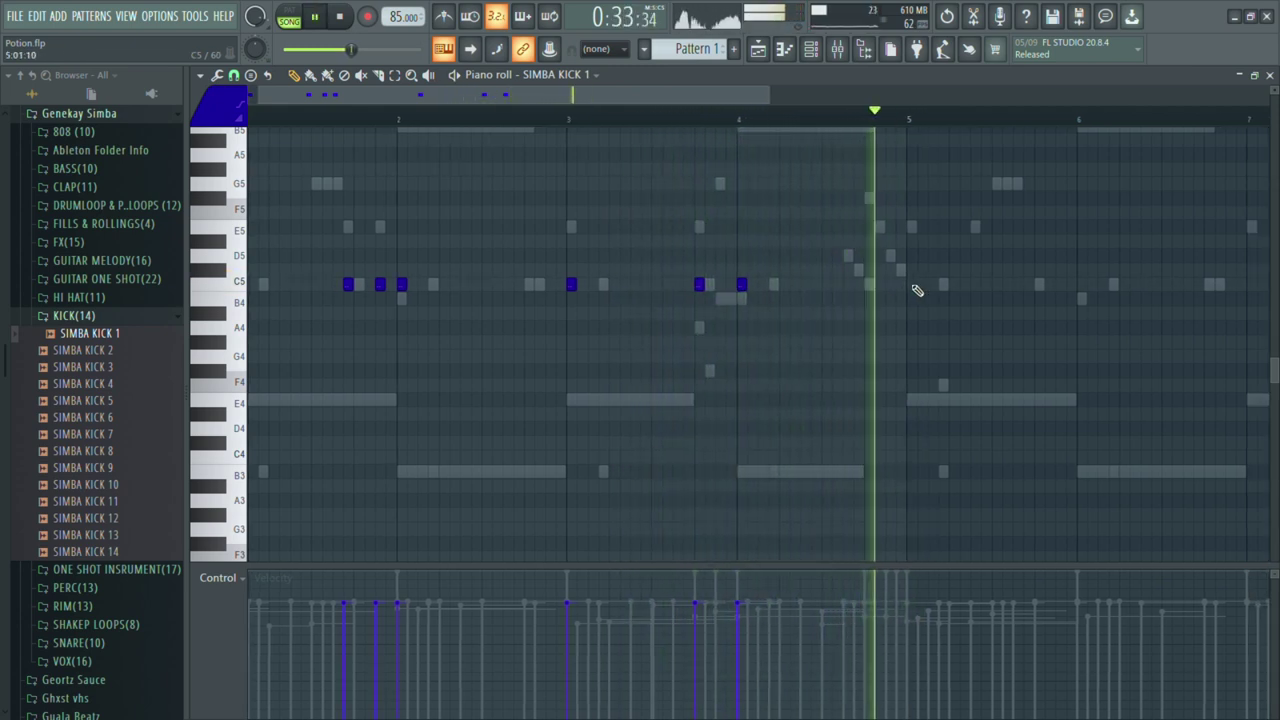
- Add C5 kick notes at steps 1 and 7 of bar 5 and at the start of bar 6
{"action": "left_click", "coordinate": [913, 286]}
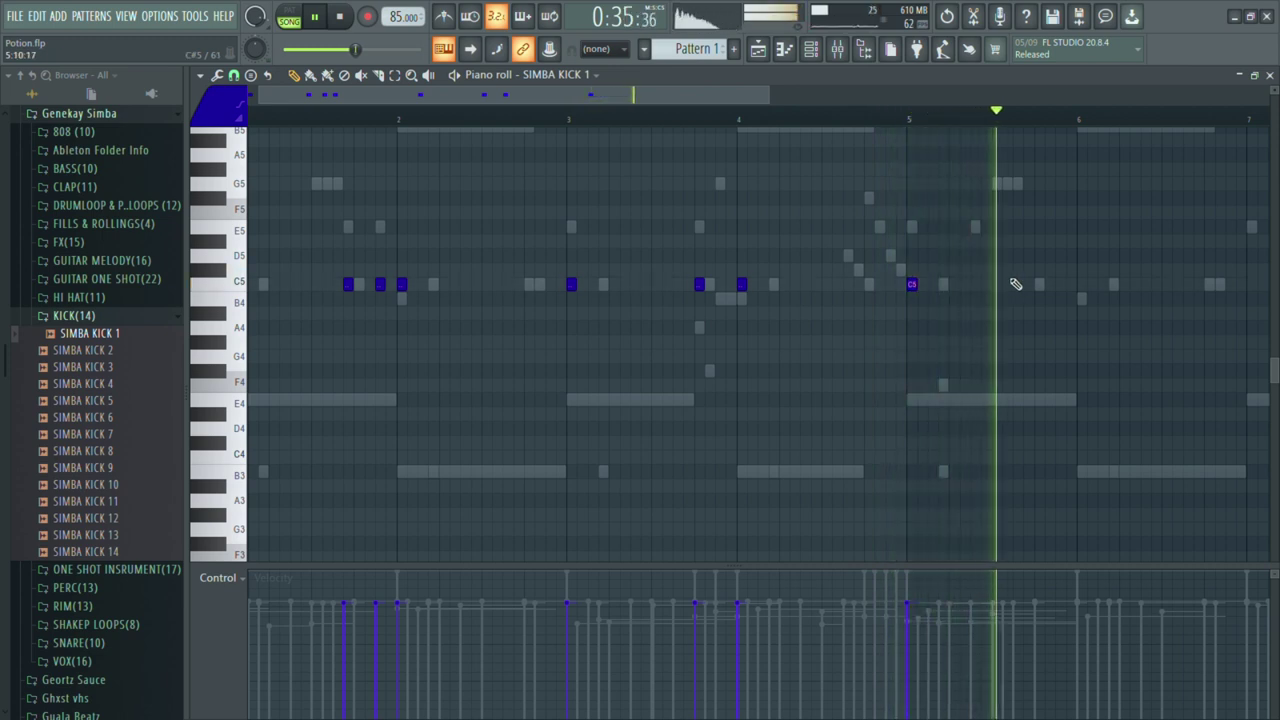
{"action": "left_click", "coordinate": [976, 286]}
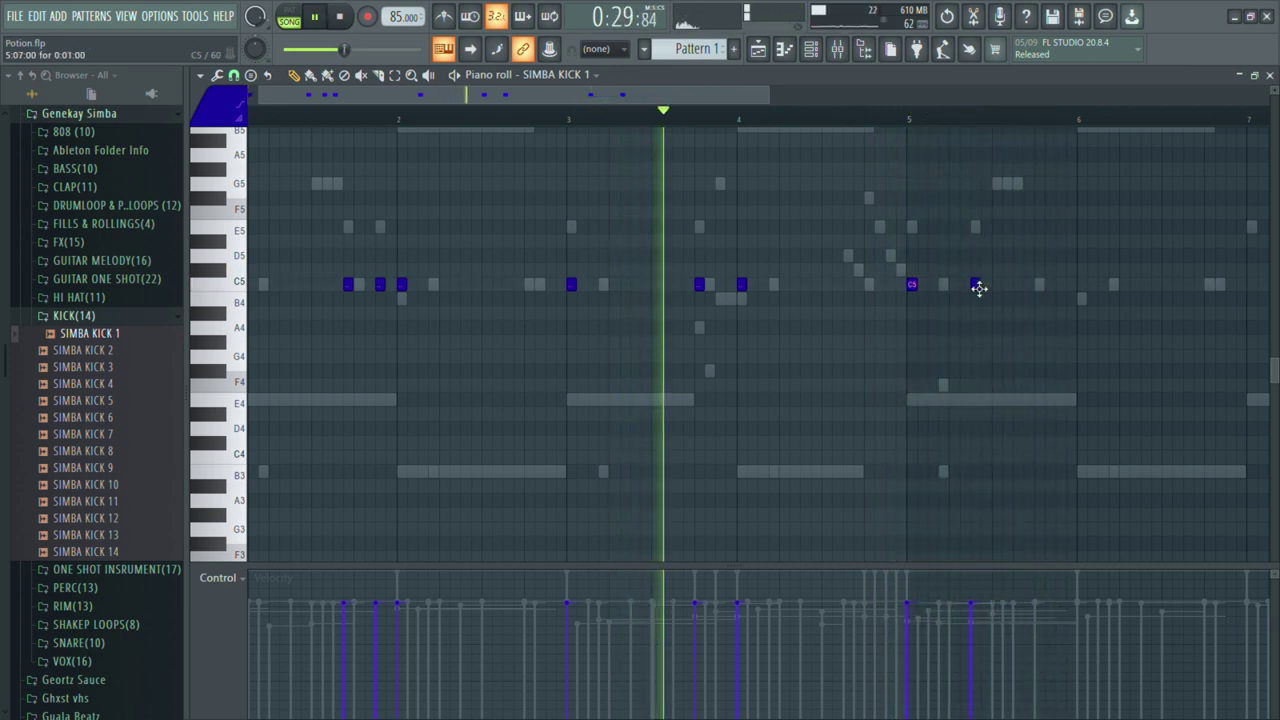
{"action": "left_click", "coordinate": [885, 102]}
{"action": "scroll", "coordinate": [728, 114], "scroll_direction": "right", "scroll_amount": 3}
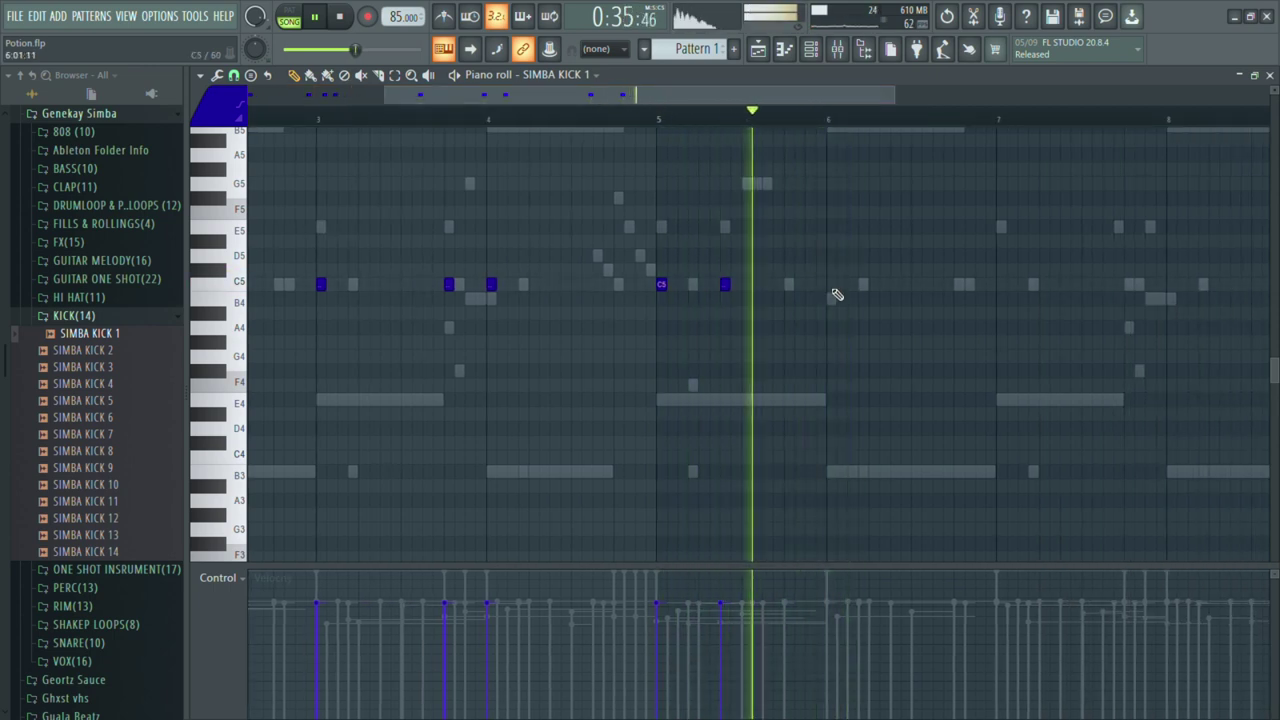
{"action": "left_click", "coordinate": [831, 286]}
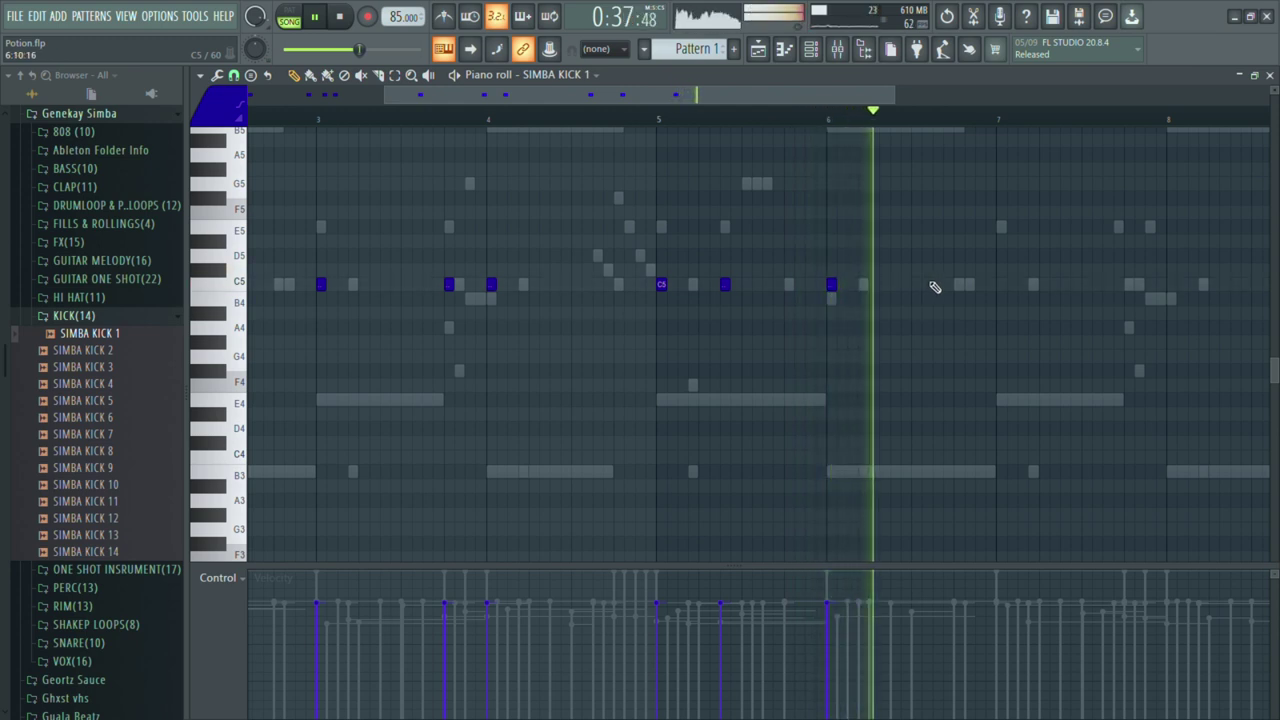
- Add C5 kick notes at the start and at steps 12 and 16 of bar 7, and close the piano roll
{"action": "left_click", "coordinate": [1002, 286]}
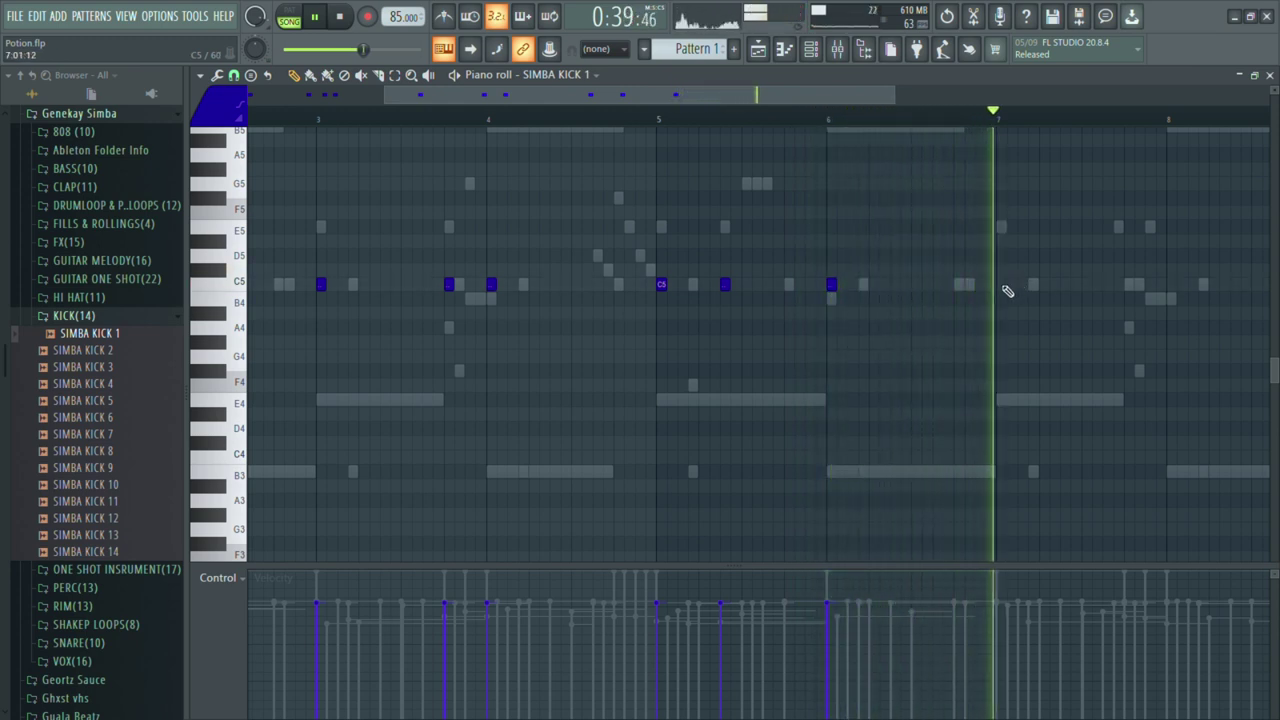
{"action": "left_click", "coordinate": [1130, 286]}
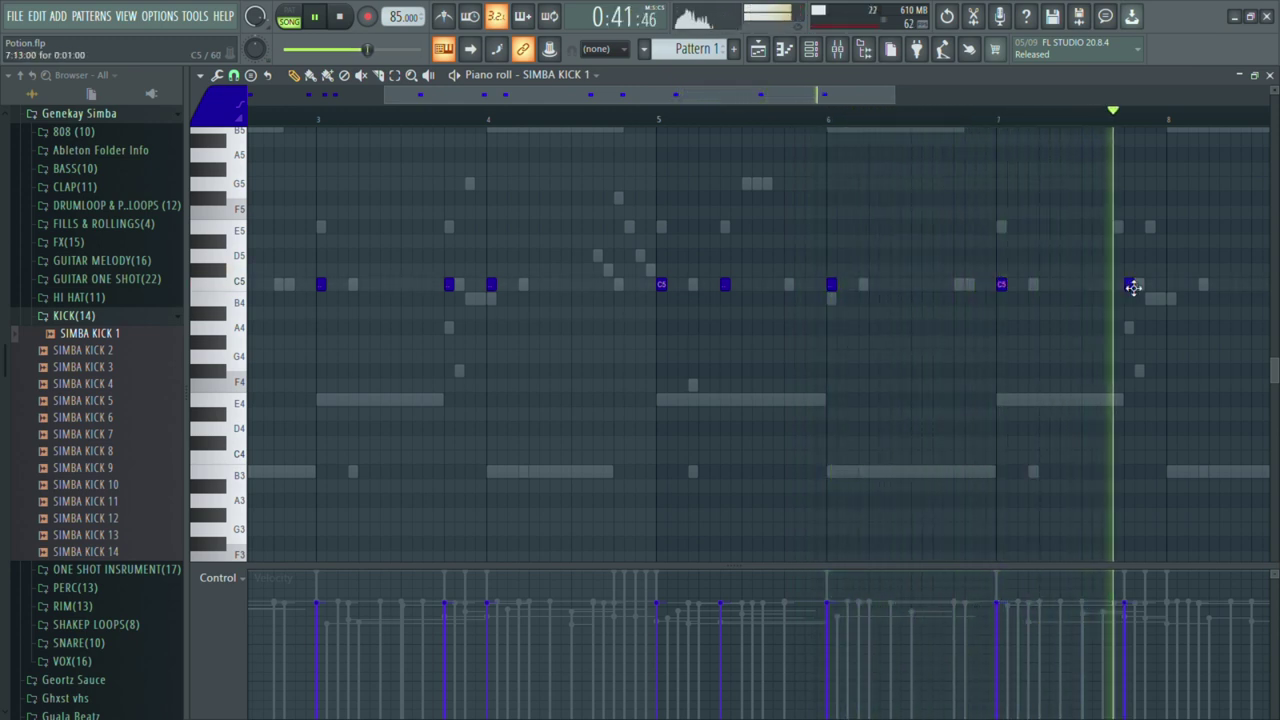
{"action": "left_click", "coordinate": [1157, 288]}
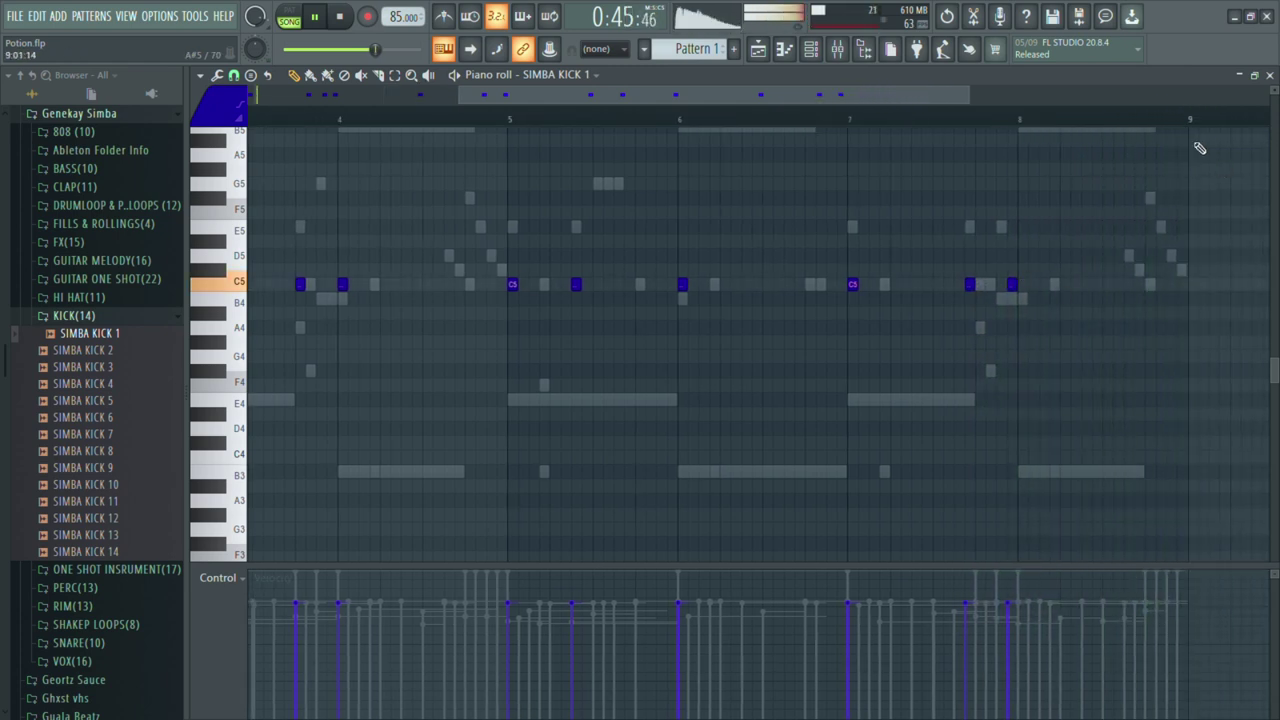
{"action": "left_click", "coordinate": [1269, 76]}
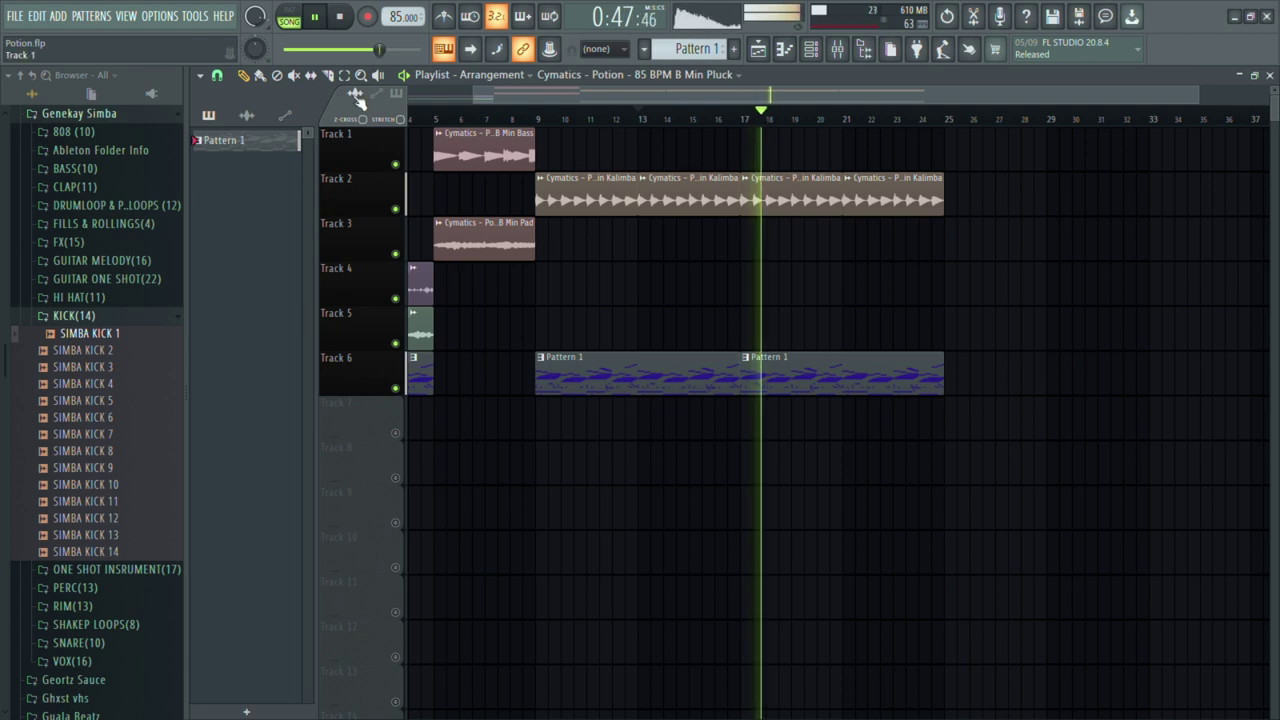
- Restart song playback from the beginning and collapse the Genekay Simba drum kit folder
{"action": "left_click", "coordinate": [345, 17]}
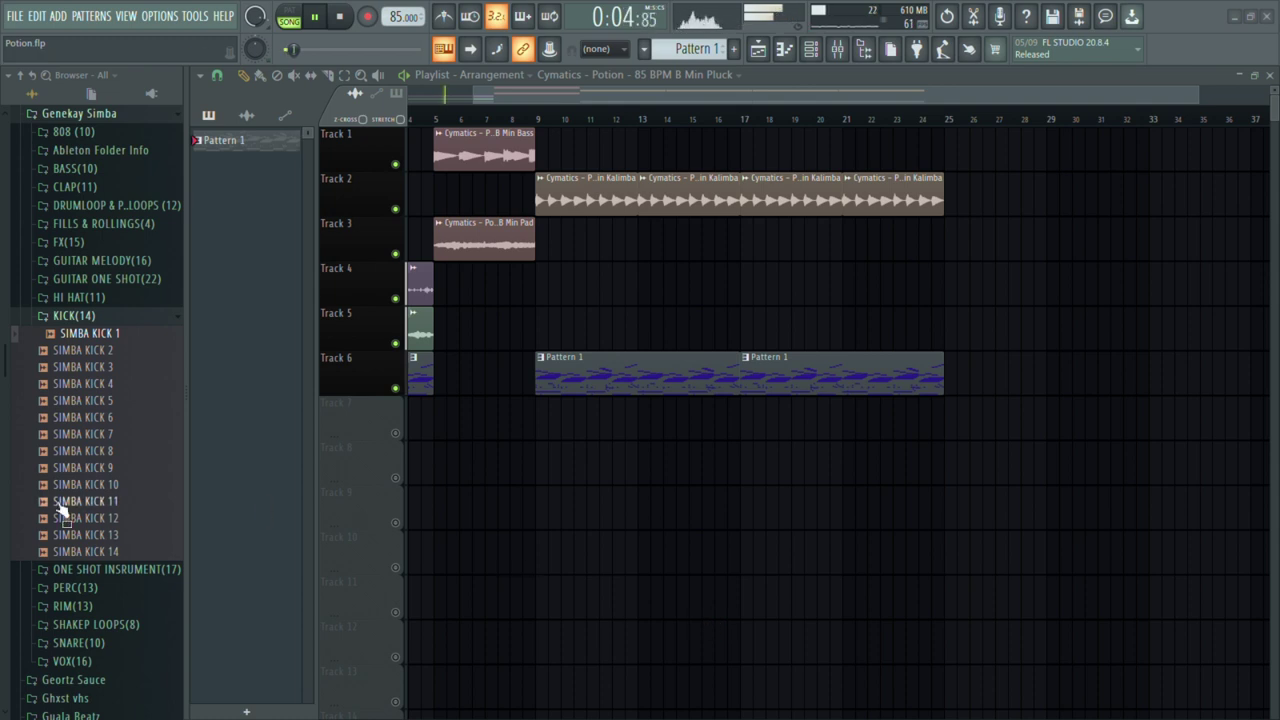
{"action": "scroll", "coordinate": [60, 510], "scroll_direction": "up", "scroll_amount": 3}
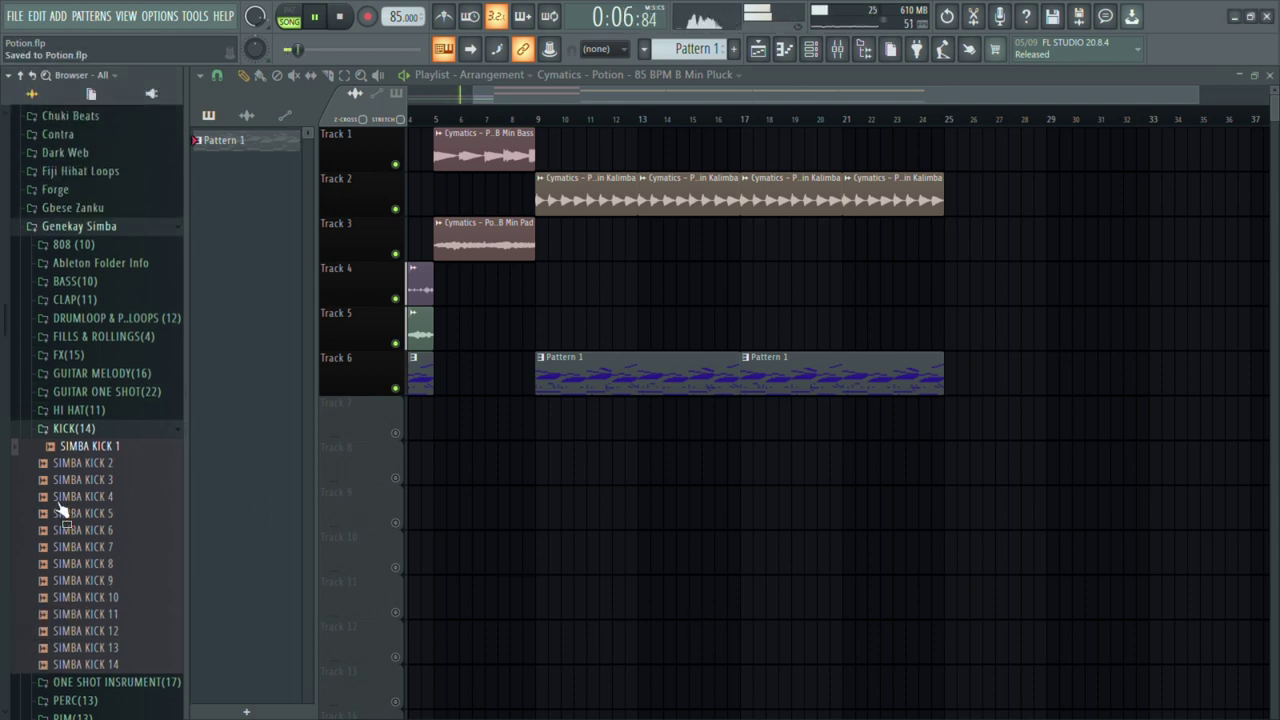
{"action": "left_click", "coordinate": [124, 231]}
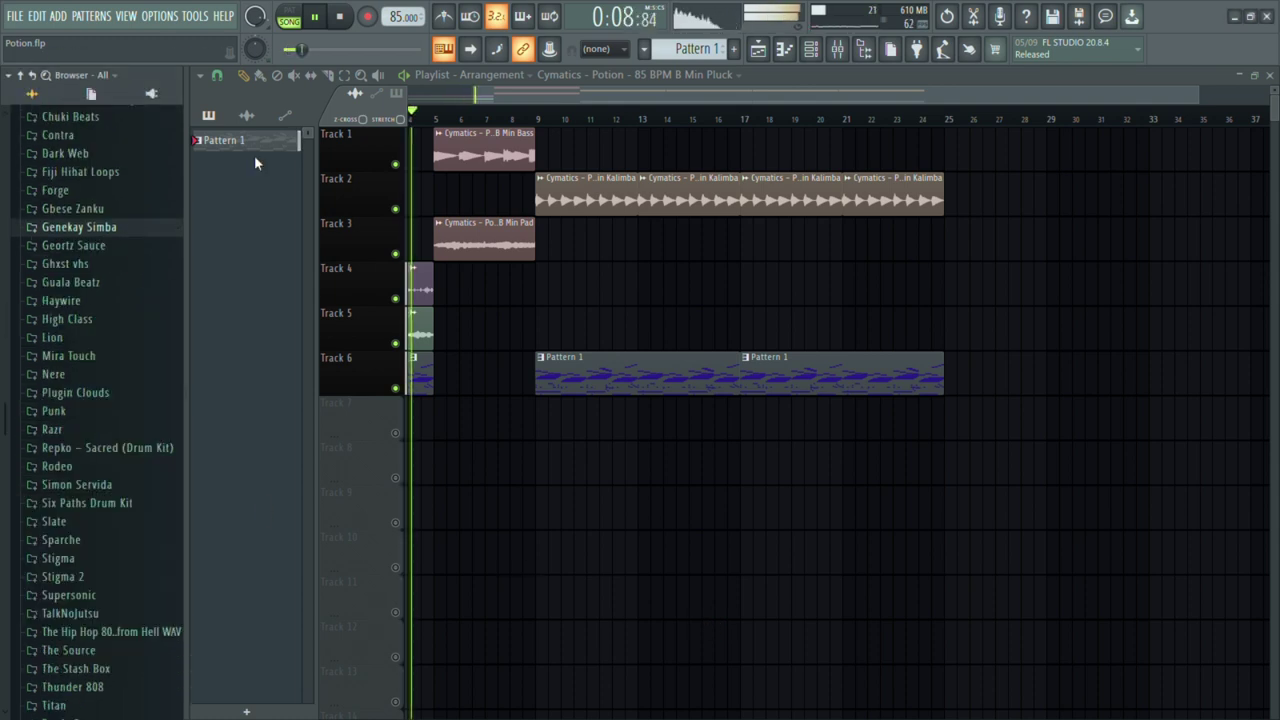
- Copy the B Min Pad clip to bar 17 on Track 3 and delete the Kalimba clip at bar 17 on Track 2
{"action": "left_click_drag", "start_coordinate": [626, 86], "coordinate": [527, 107]}
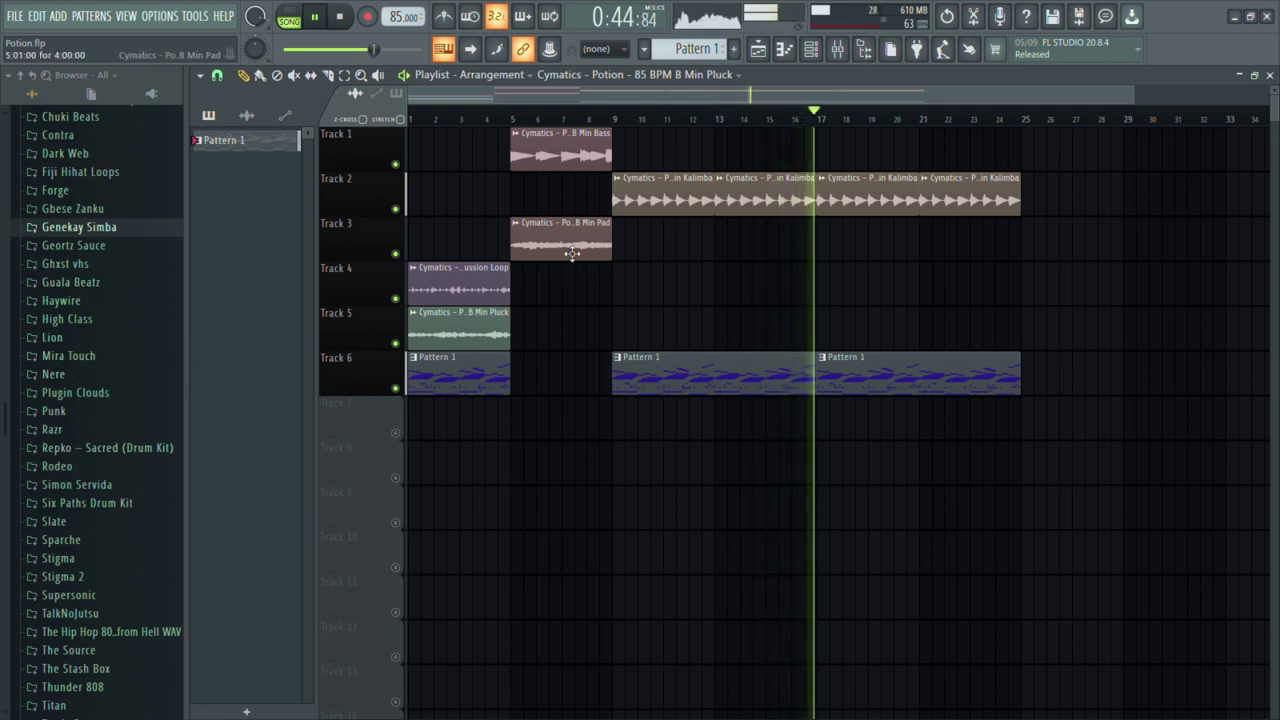
{"action": "left_click_drag", "start_coordinate": [571, 250], "coordinate": [857, 263]}
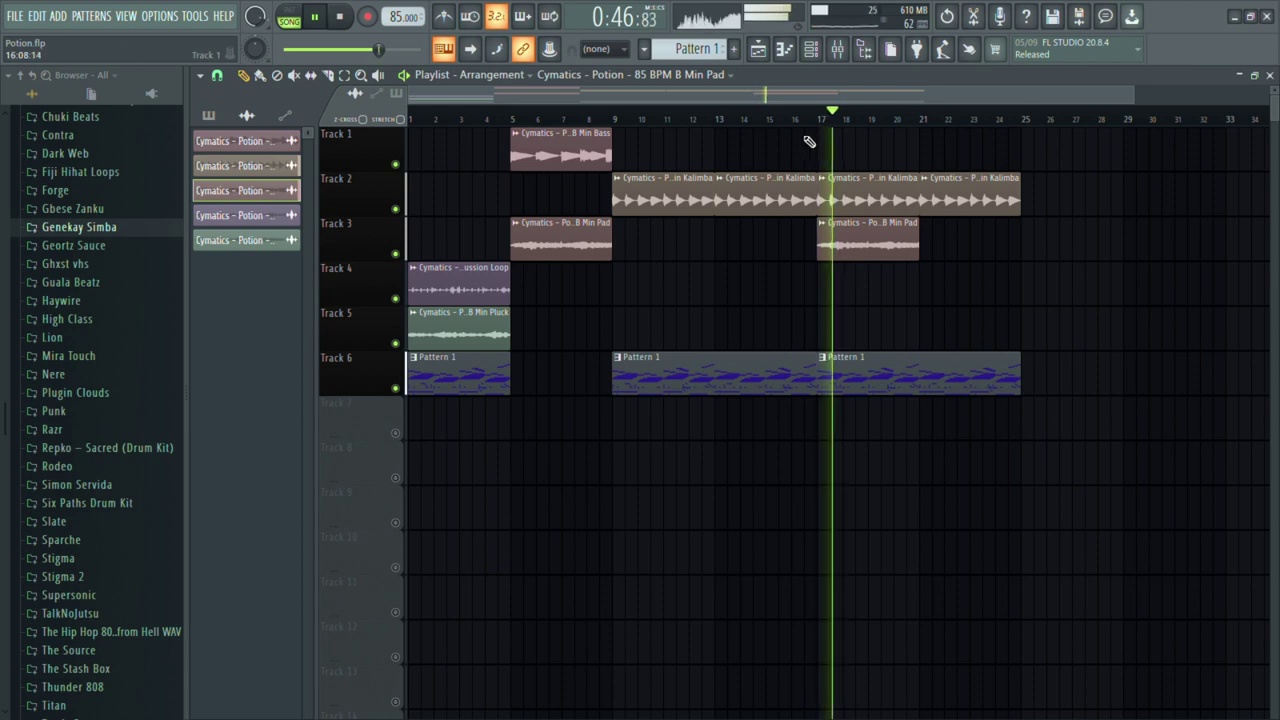
{"action": "left_click", "coordinate": [808, 118]}
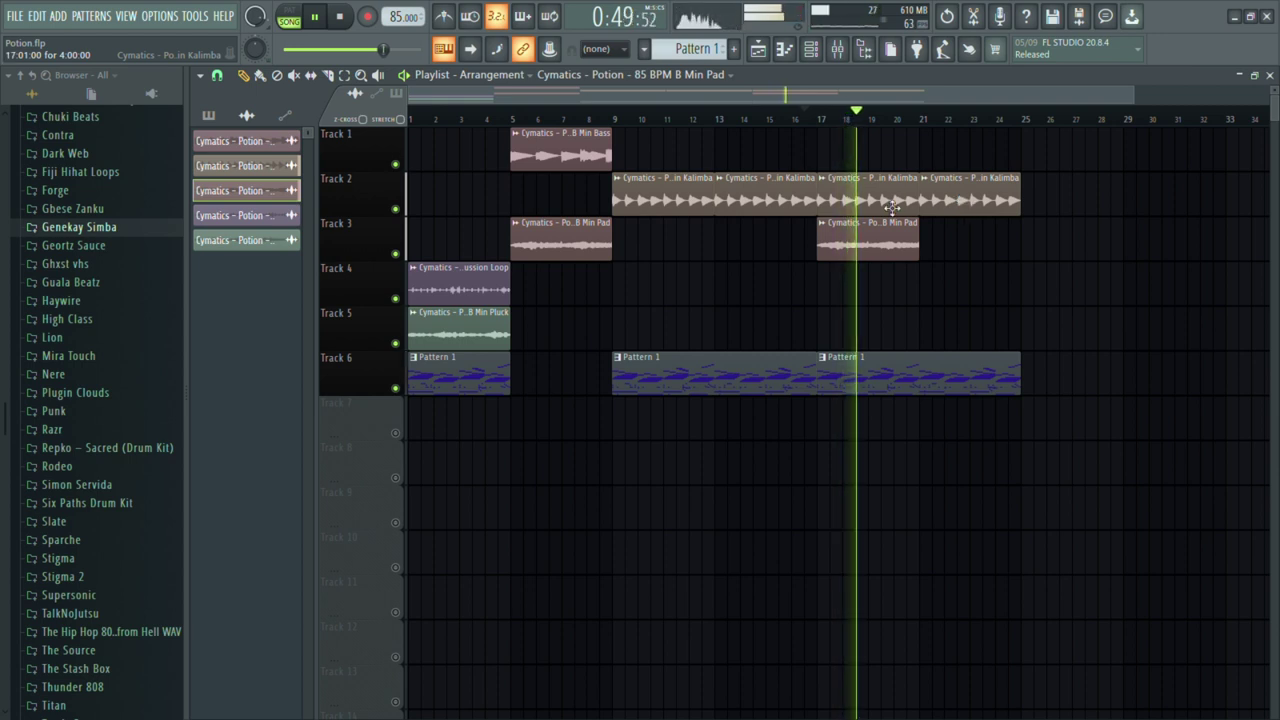
{"action": "left_click", "coordinate": [804, 118]}
{"action": "right_click", "coordinate": [864, 210]}
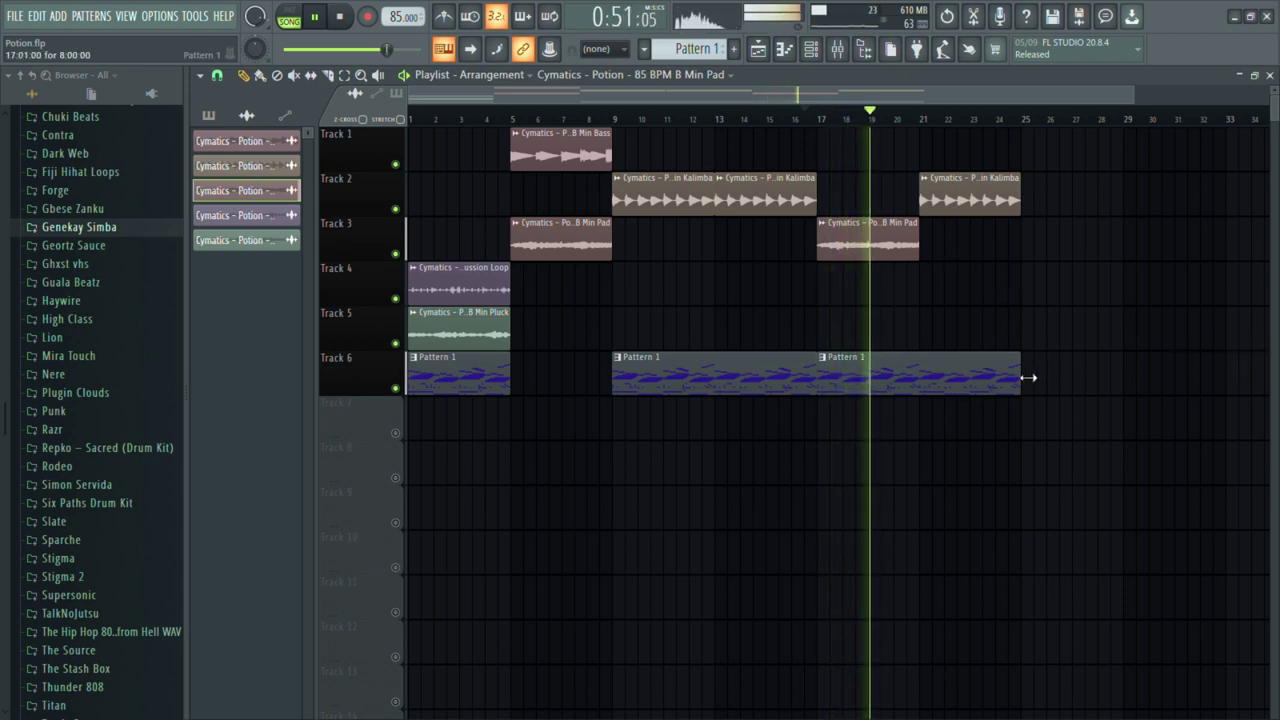
- Shorten the Pattern 1 clip at bar 17 to end at bar 21 and copy the B Min Bass clip to bar 21 on Track 1
{"action": "left_click_drag", "start_coordinate": [1028, 378], "coordinate": [962, 379]}
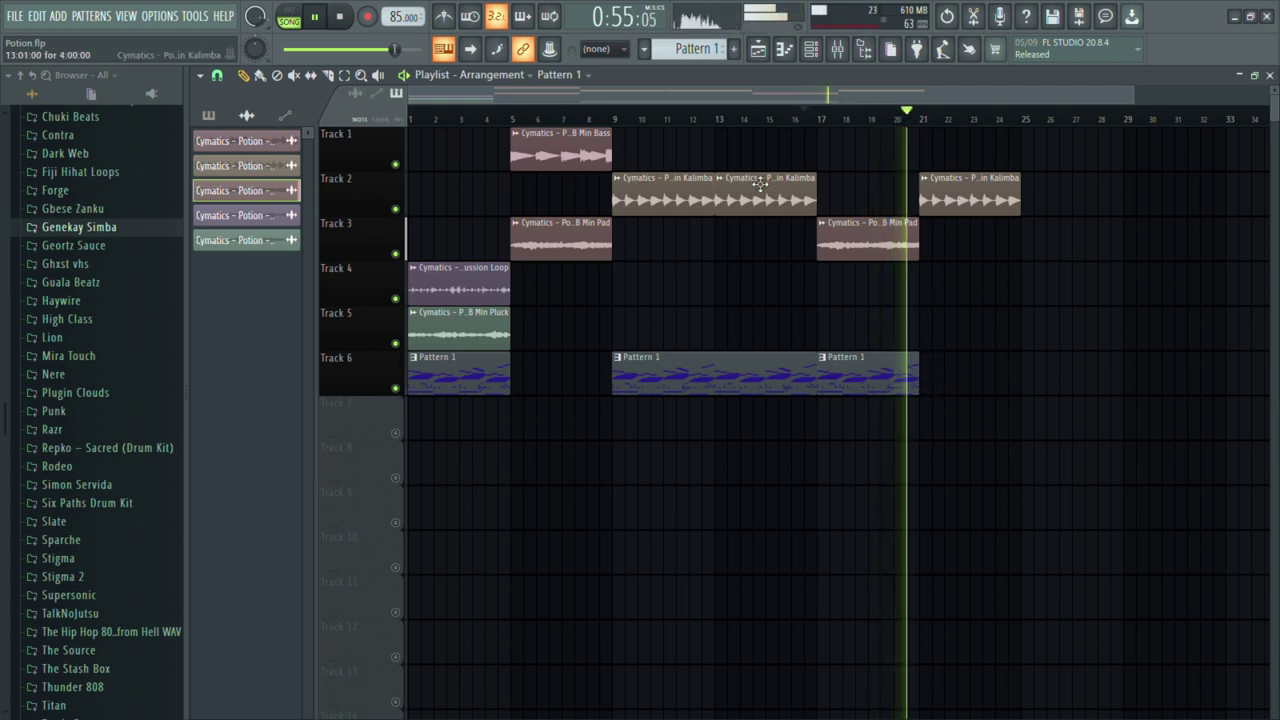
{"action": "left_click", "coordinate": [568, 162]}
{"action": "left_click_drag", "start_coordinate": [720, 150], "coordinate": [951, 163]}
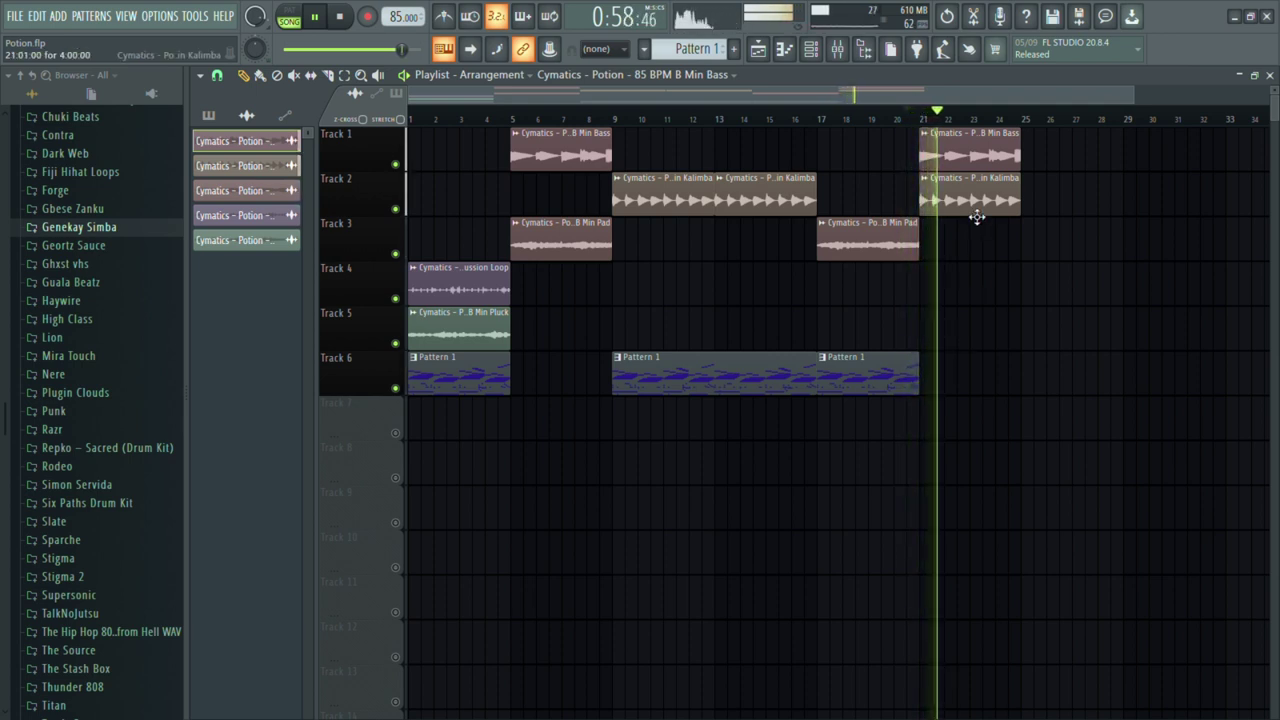
- Duplicate the Kalimba, Pad and Pattern 1 clips of bars 9 to 20 so the copies start at bar 25
{"action": "left_click_drag", "start_coordinate": [870, 437], "coordinate": [1057, 211]}
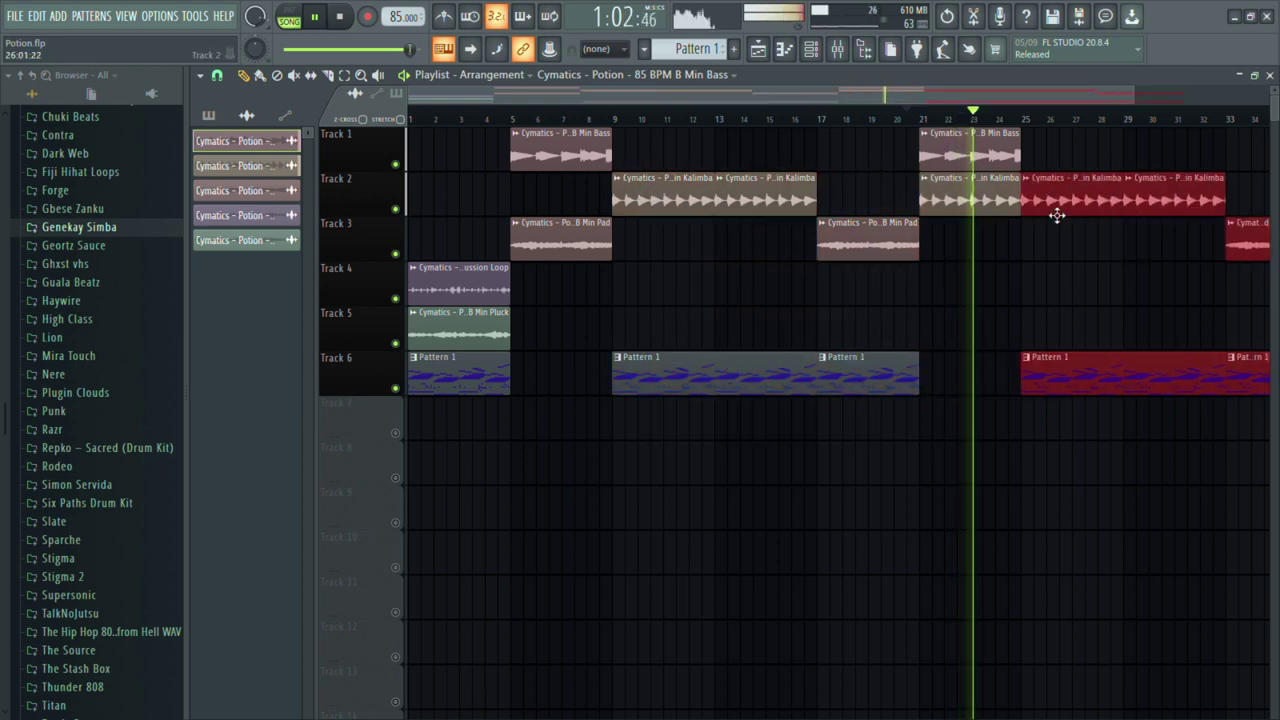
{"action": "left_click", "coordinate": [1100, 290]}
{"action": "scroll", "coordinate": [1126, 298], "scroll_direction": "down", "scroll_amount": 1}
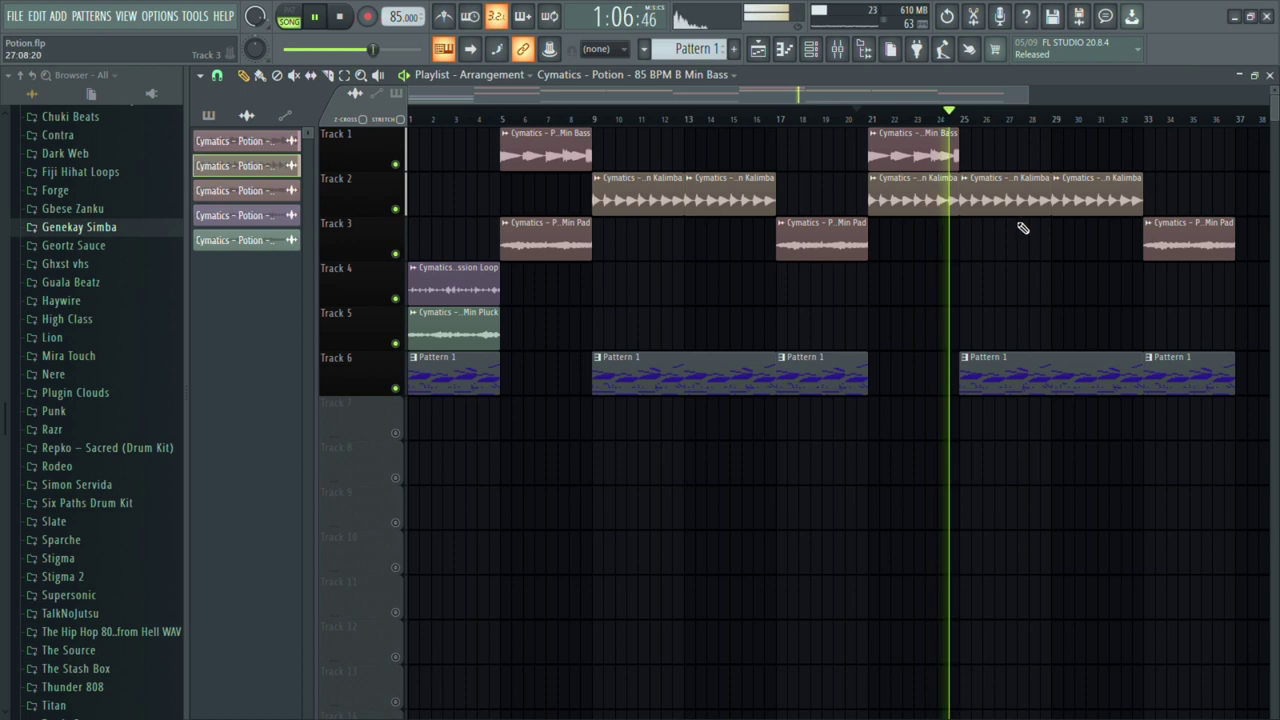
{"action": "scroll", "coordinate": [1059, 256], "scroll_direction": "down", "scroll_amount": 1}
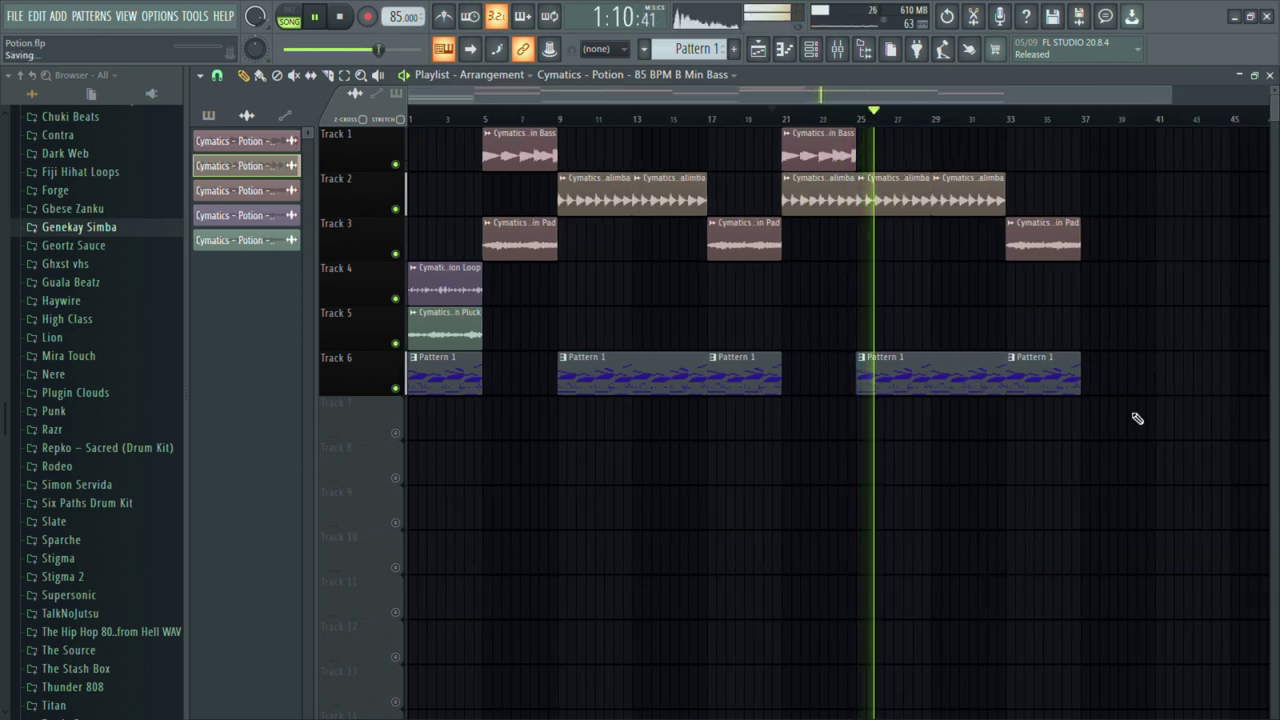
- Delete the Kalimba clip at bar 21 on Track 2 and extend the Pattern 1 clip at bar 17 to bar 25
{"action": "left_click", "coordinate": [747, 118]}
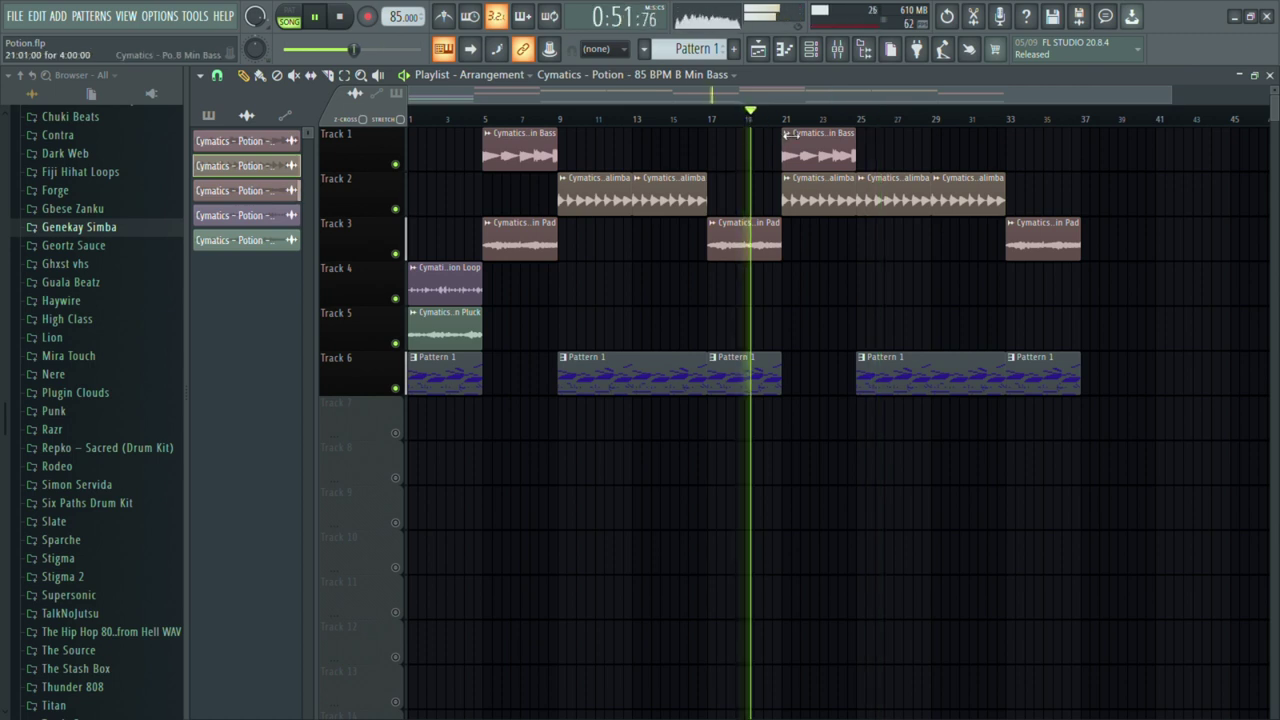
{"action": "right_click", "coordinate": [815, 211]}
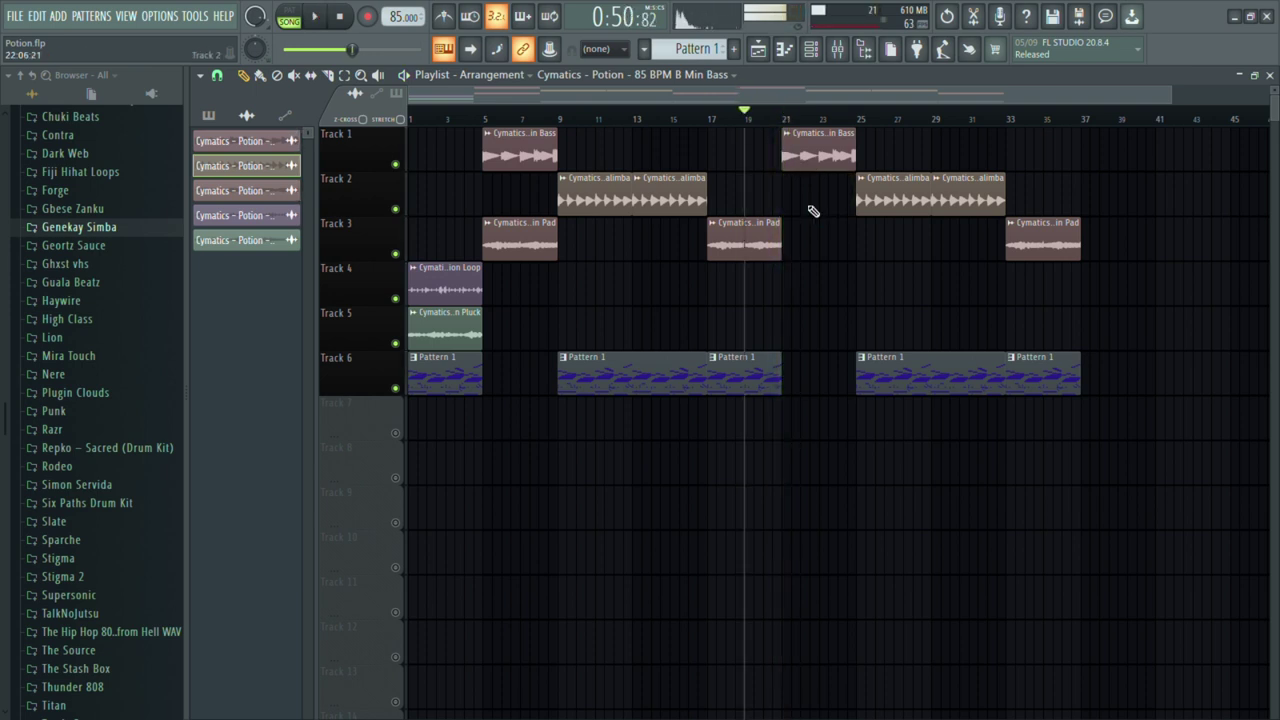
{"action": "left_click_drag", "start_coordinate": [782, 388], "coordinate": [857, 395]}
- Duplicate the Pad clip to bar 21 on Track 3 and delete the Bass clip at bar 21 on Track 1
{"action": "left_click", "coordinate": [744, 240]}
{"action": "left_click", "coordinate": [800, 240]}
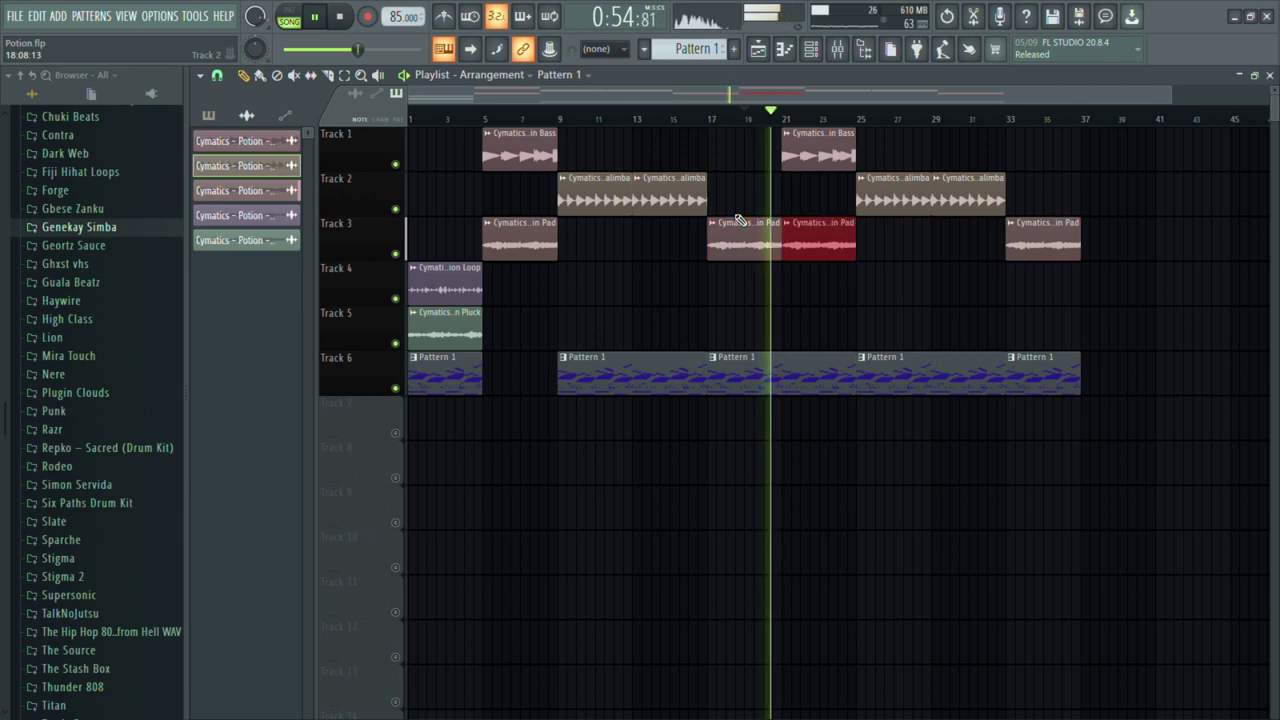
{"action": "left_click", "coordinate": [938, 332]}
{"action": "right_click", "coordinate": [954, 331]}
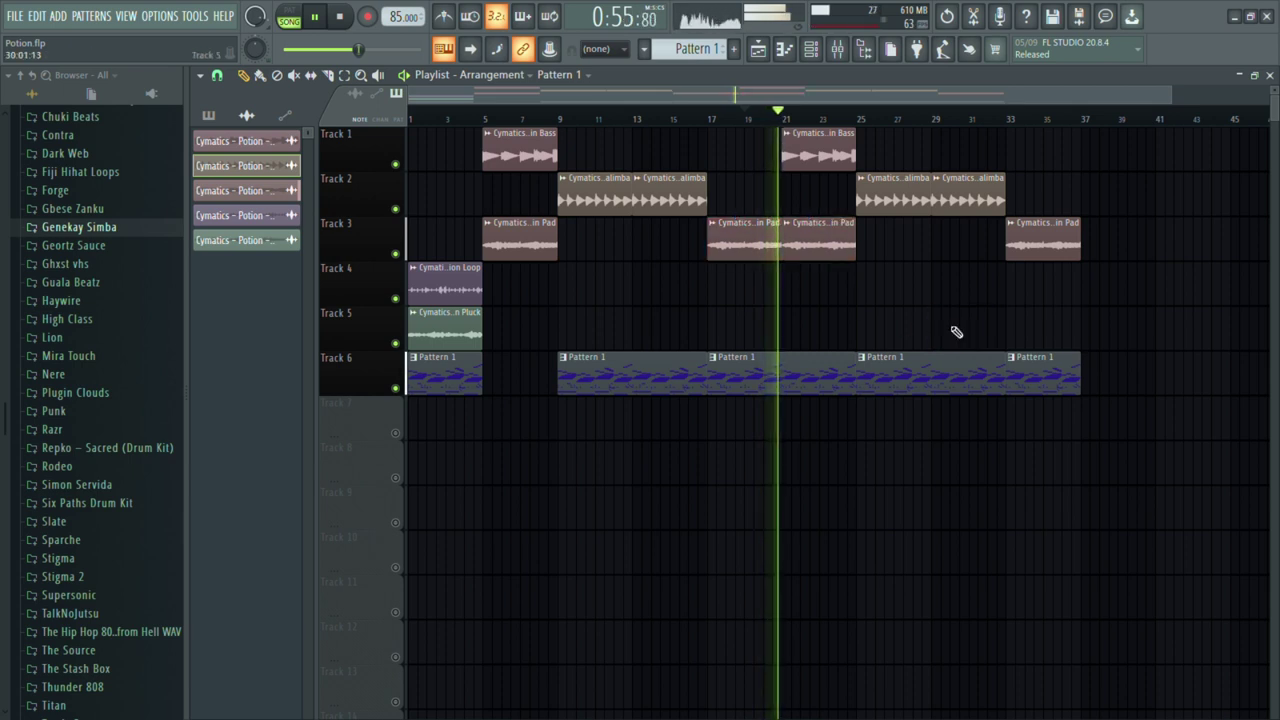
{"action": "right_click", "coordinate": [818, 163]}
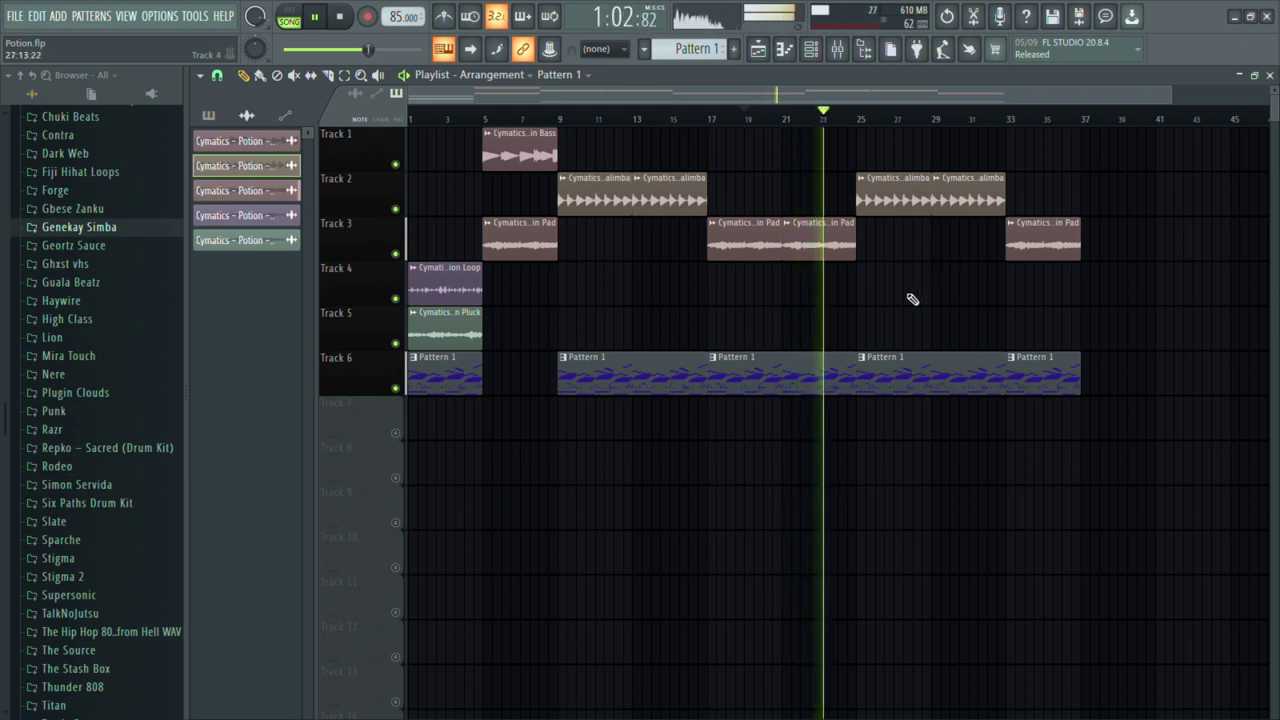
- Slice the last beat of bar 24 off the Pad and Pattern 1 clips, leaving a gap before bar 25
{"action": "scroll", "coordinate": [889, 286], "scroll_direction": "up", "scroll_amount": 3}
{"action": "left_click_drag", "start_coordinate": [790, 220], "coordinate": [803, 403]}
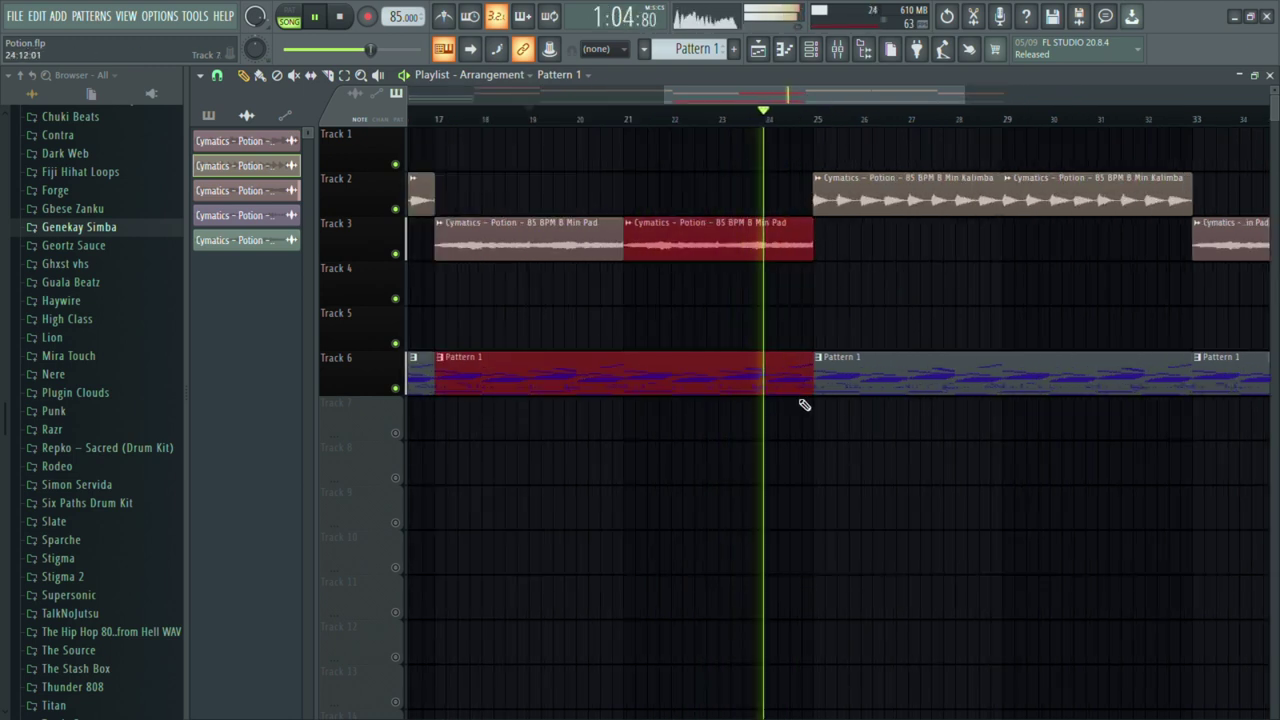
{"action": "left_click", "coordinate": [1005, 444]}
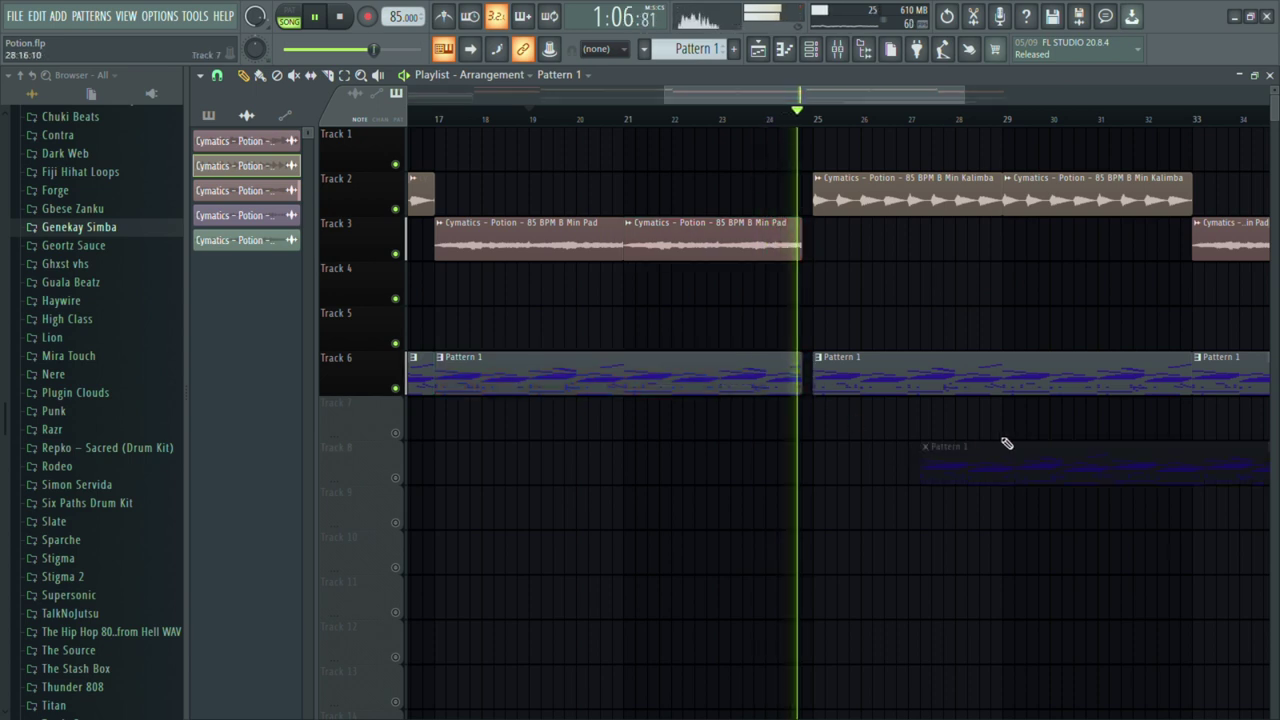
{"action": "scroll", "coordinate": [991, 491], "scroll_direction": "down", "scroll_amount": 3}
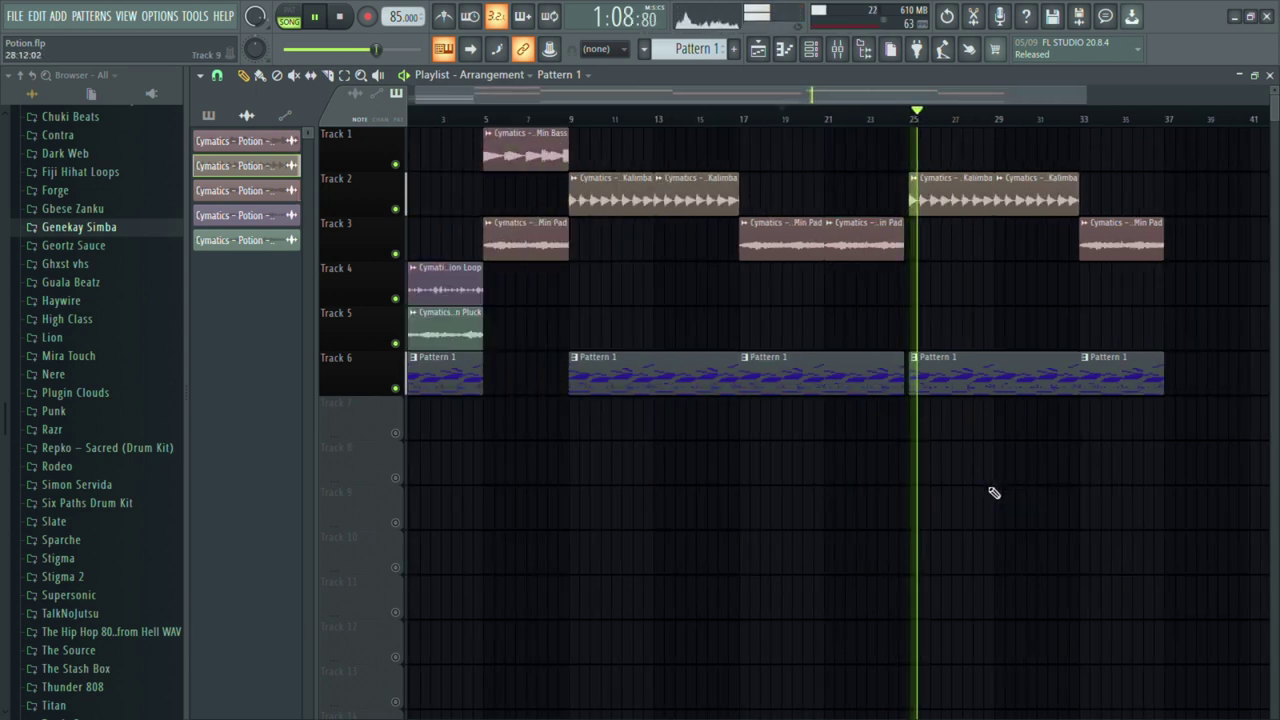
- Delete the Pattern 1 and Pad clips that start at bar 33
{"action": "scroll", "coordinate": [994, 490], "scroll_direction": "down", "scroll_amount": 2}
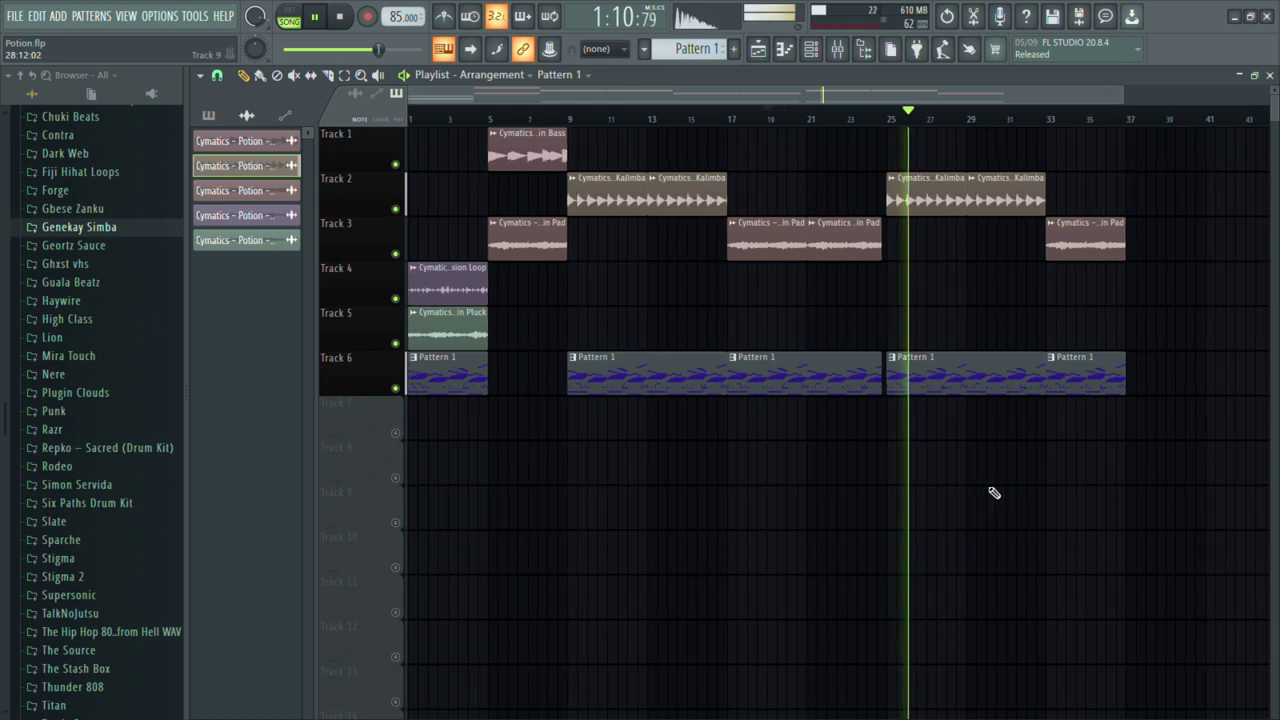
{"action": "right_click", "coordinate": [1043, 391]}
{"action": "right_click", "coordinate": [1012, 240]}
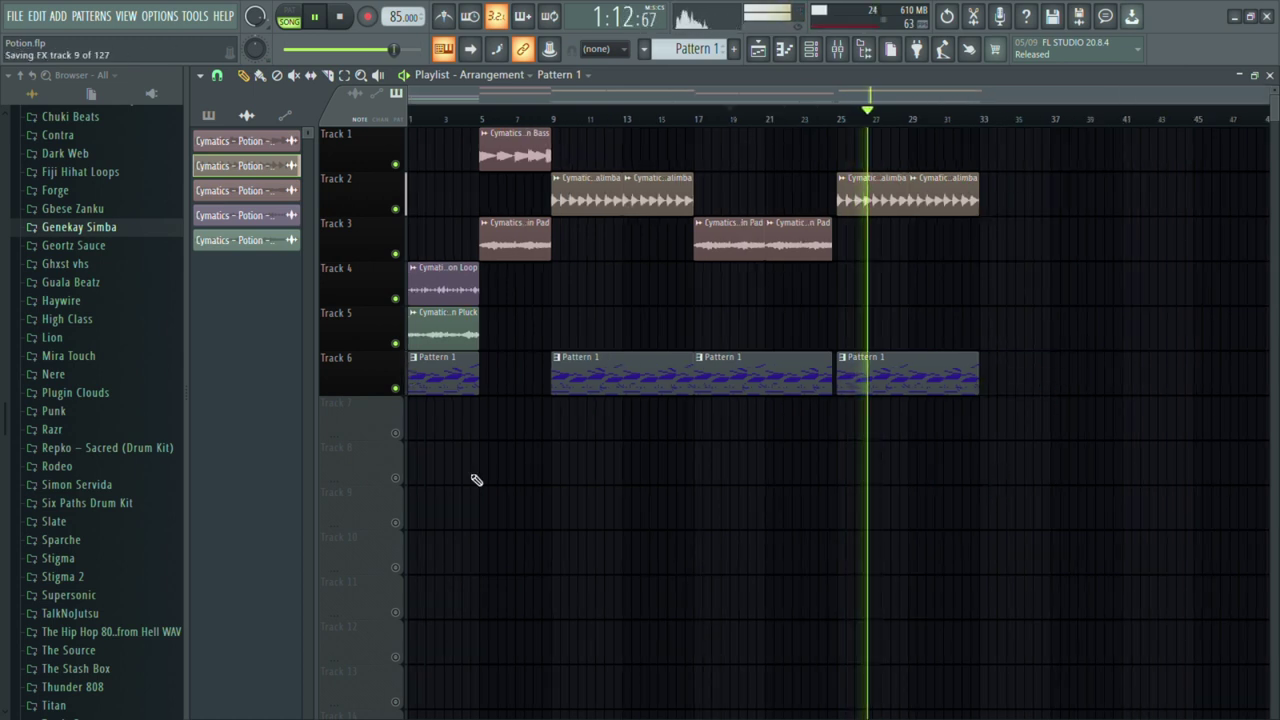
- Try a copy of the Percussion Loop clip at bar 29 on Track 4 and remove it
{"action": "left_click_drag", "start_coordinate": [472, 400], "coordinate": [441, 290]}
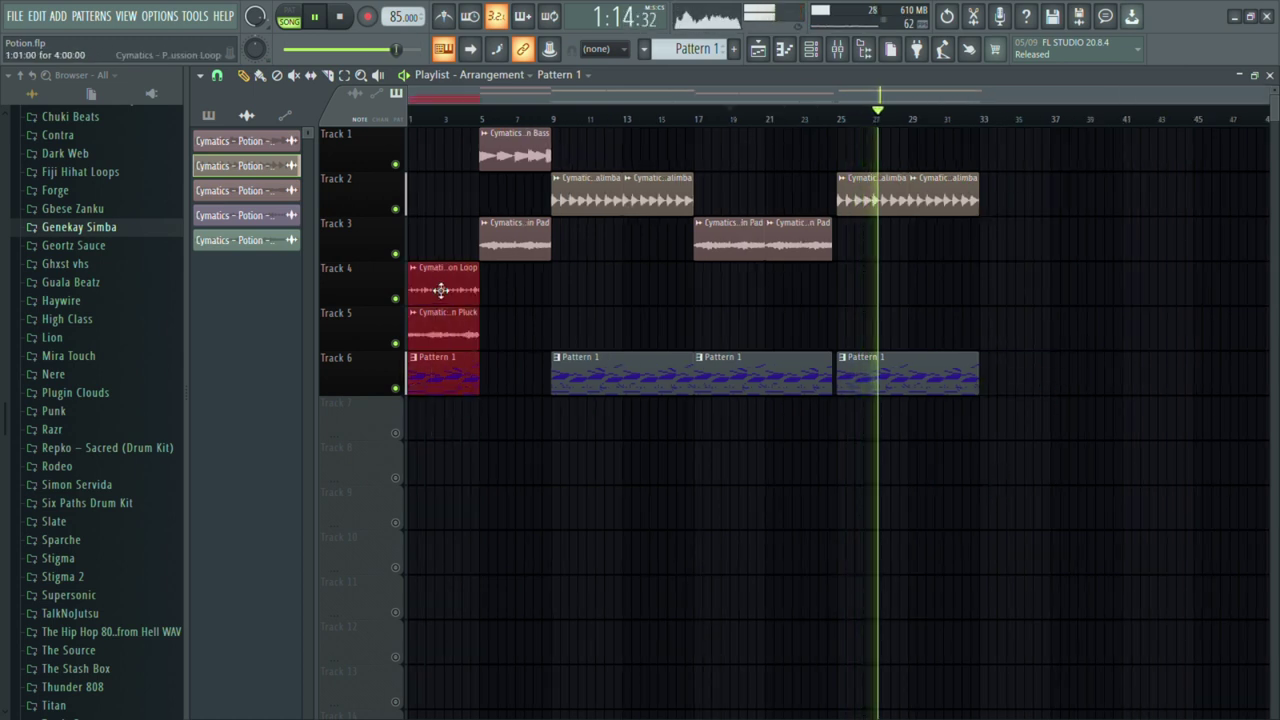
{"action": "left_click", "coordinate": [526, 380]}
{"action": "left_click", "coordinate": [441, 299]}
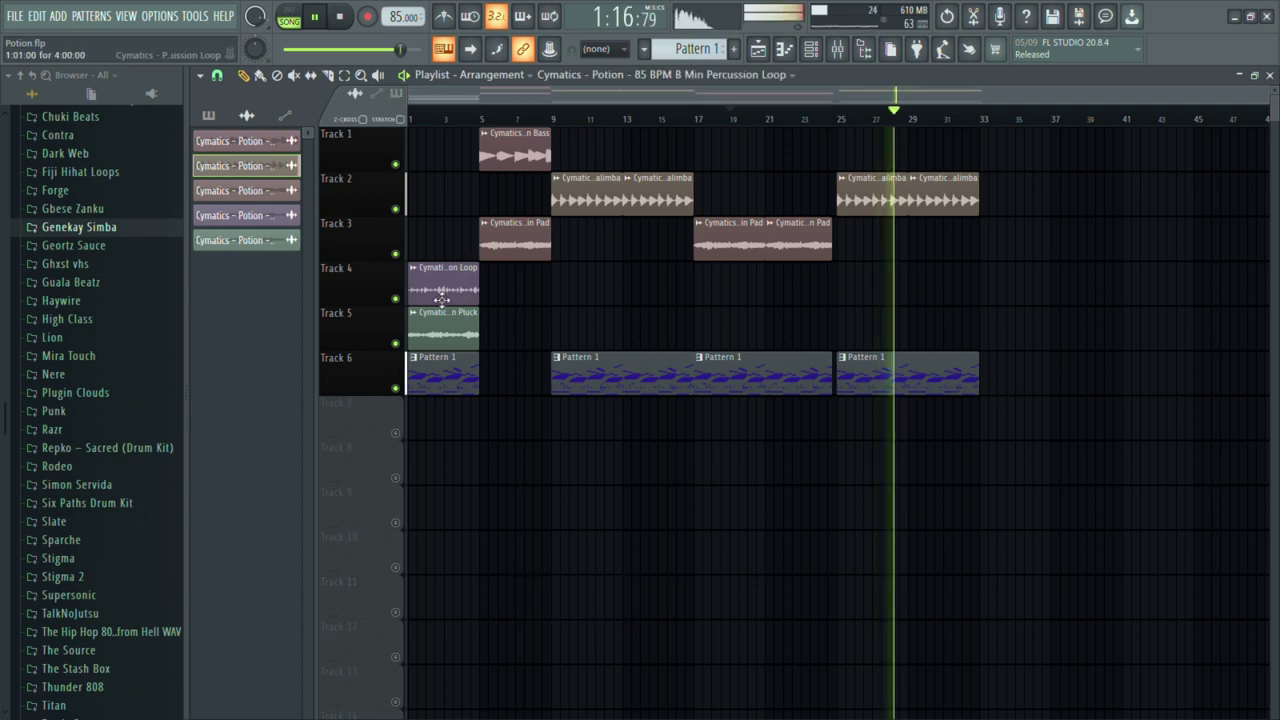
{"action": "left_click_drag", "start_coordinate": [441, 299], "coordinate": [940, 331]}
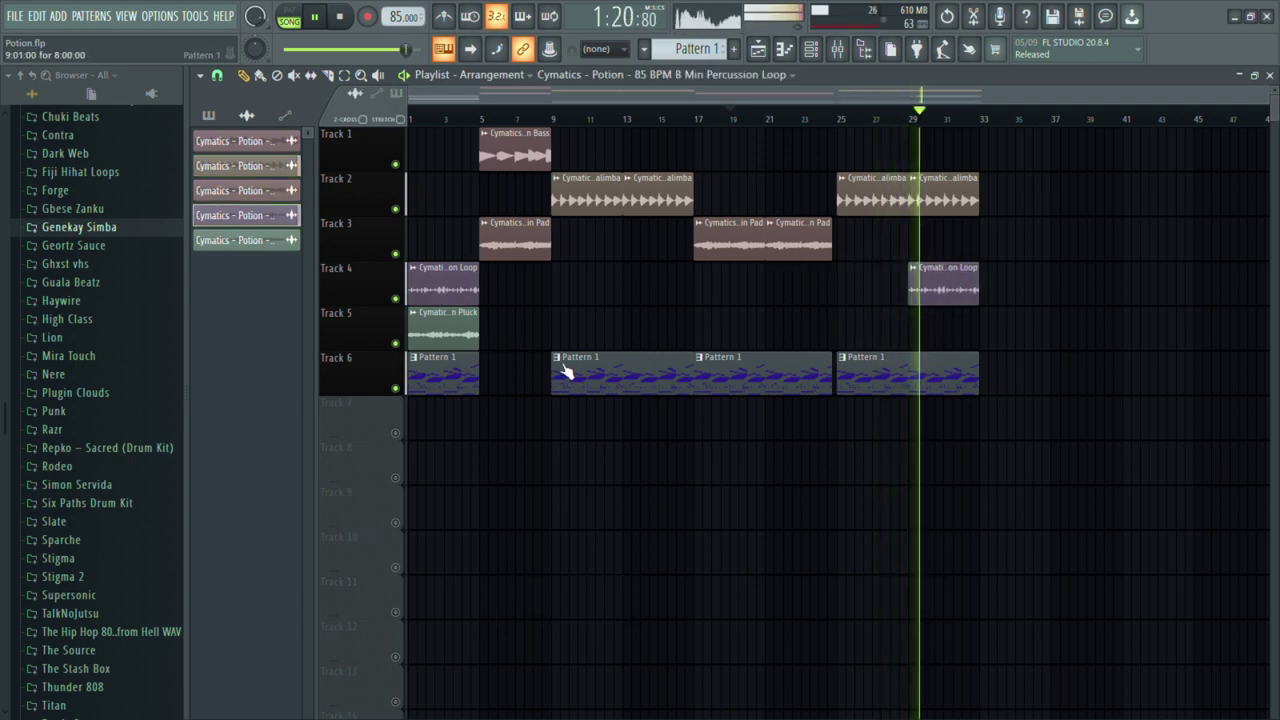
{"action": "left_click", "coordinate": [938, 290]}
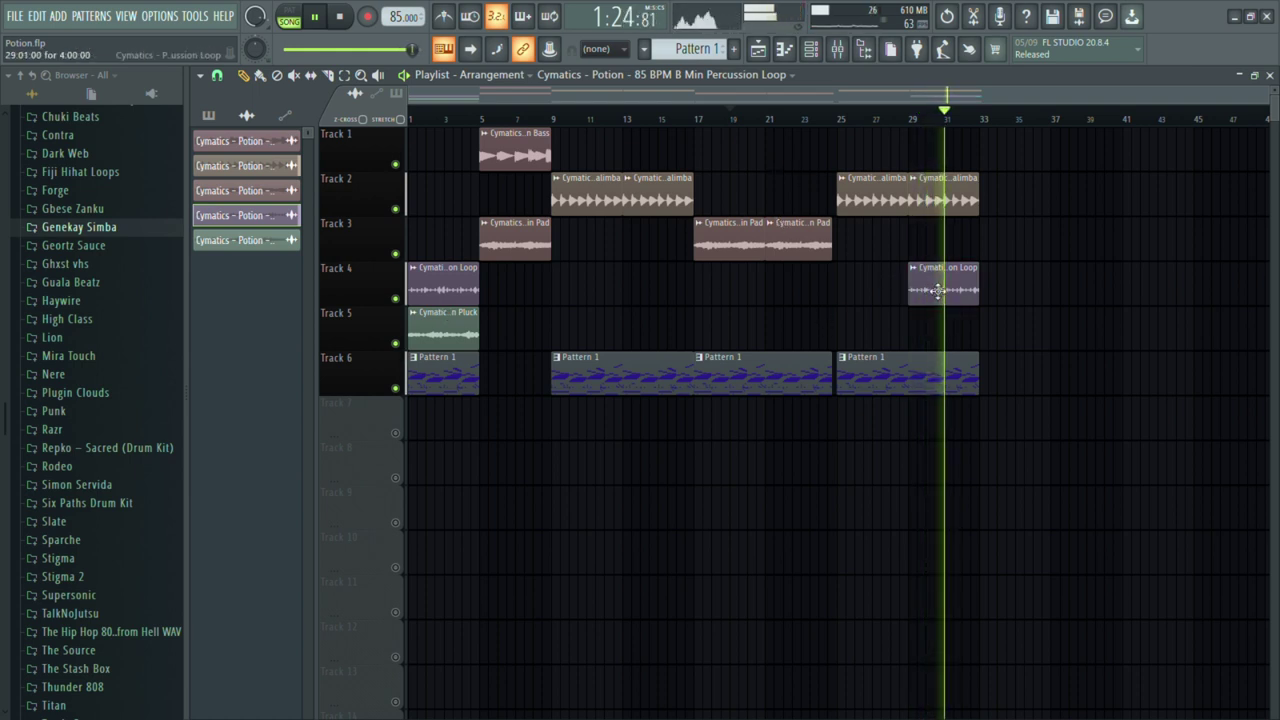
{"action": "right_click", "coordinate": [938, 290]}
- Play the song from bar 9 and copy the Percussion Loop clip to bars 13 and 29 on Track 4
{"action": "left_click", "coordinate": [729, 115]}
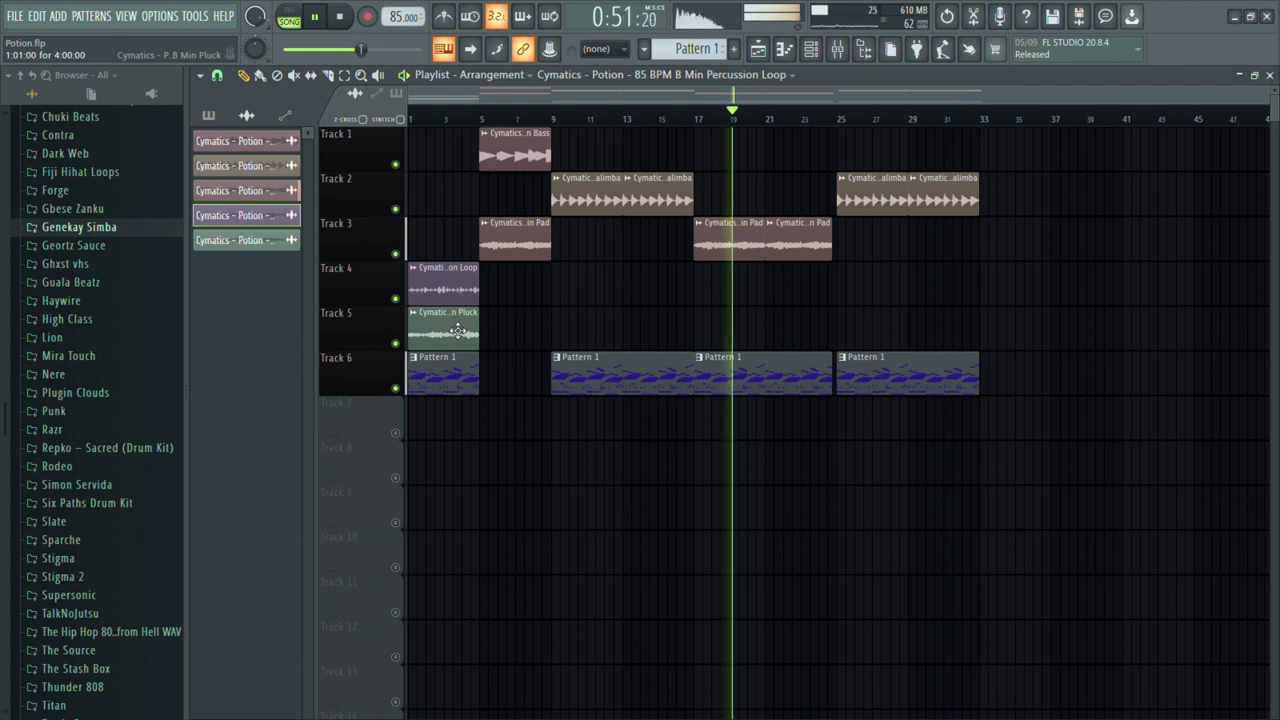
{"action": "left_click", "coordinate": [553, 121]}
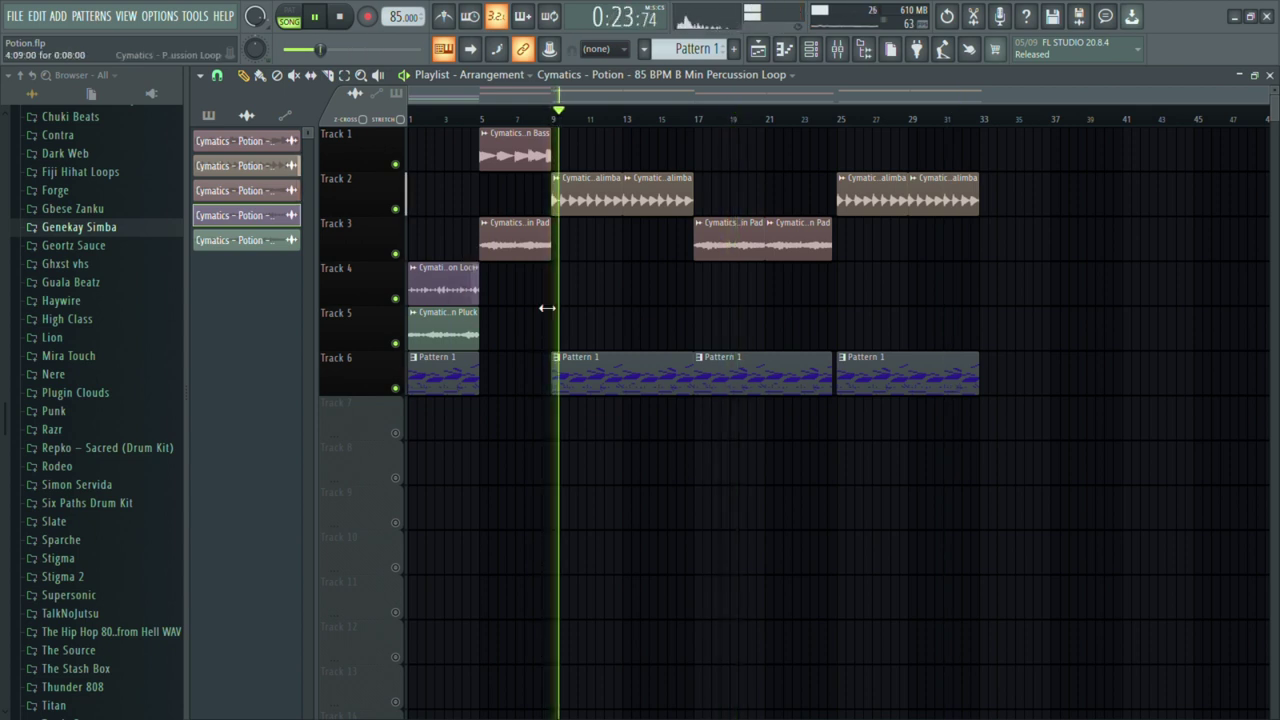
{"action": "left_click", "coordinate": [475, 299]}
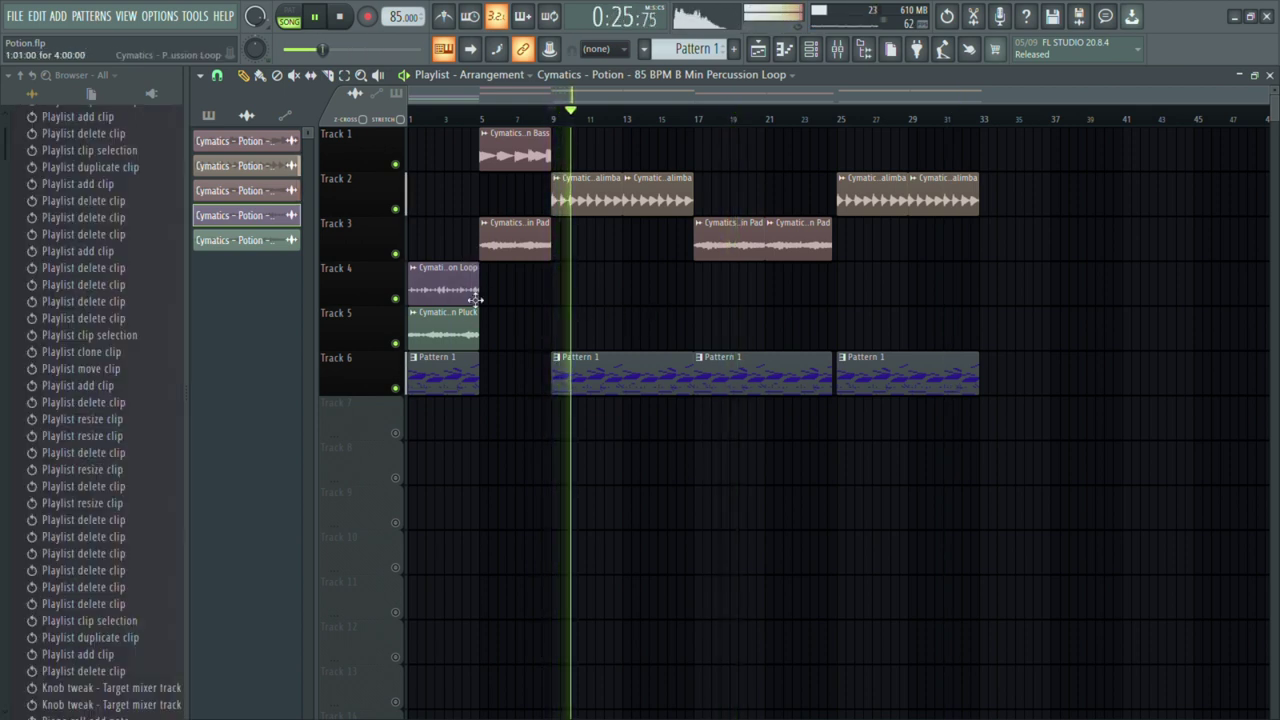
{"action": "left_click_drag", "start_coordinate": [457, 297], "coordinate": [648, 318]}
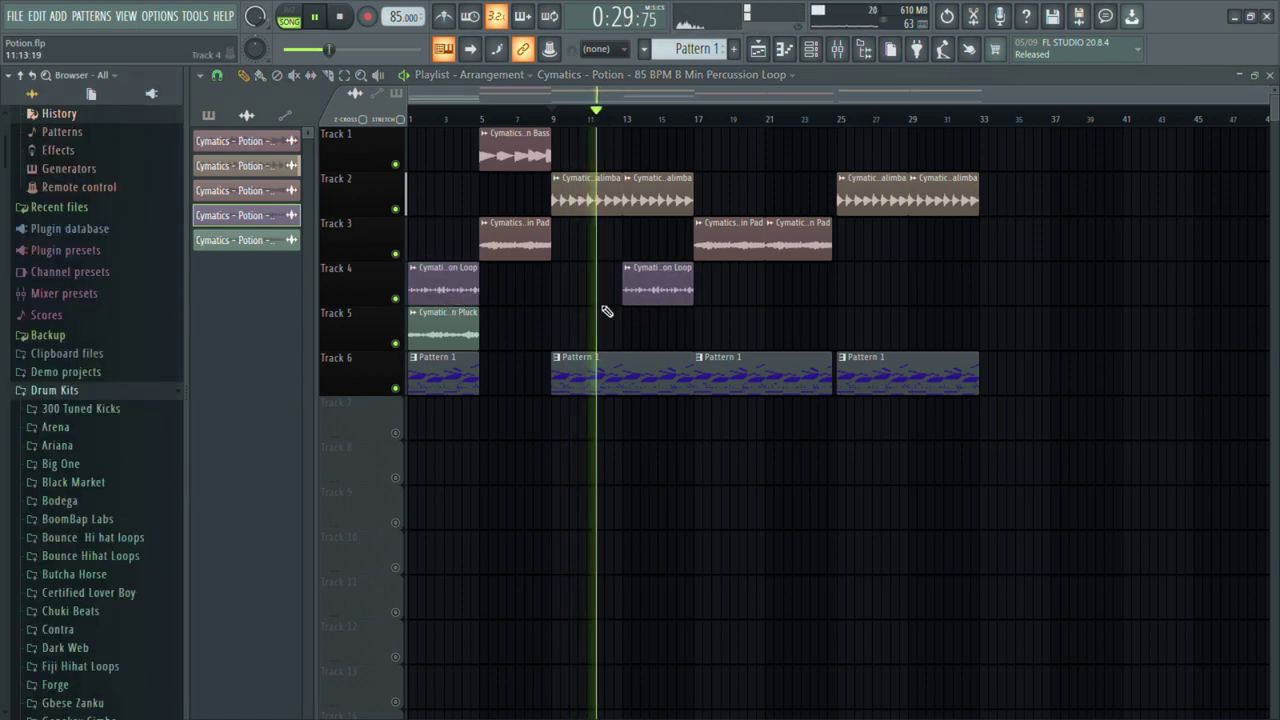
{"action": "left_click_drag", "start_coordinate": [654, 289], "coordinate": [932, 314]}
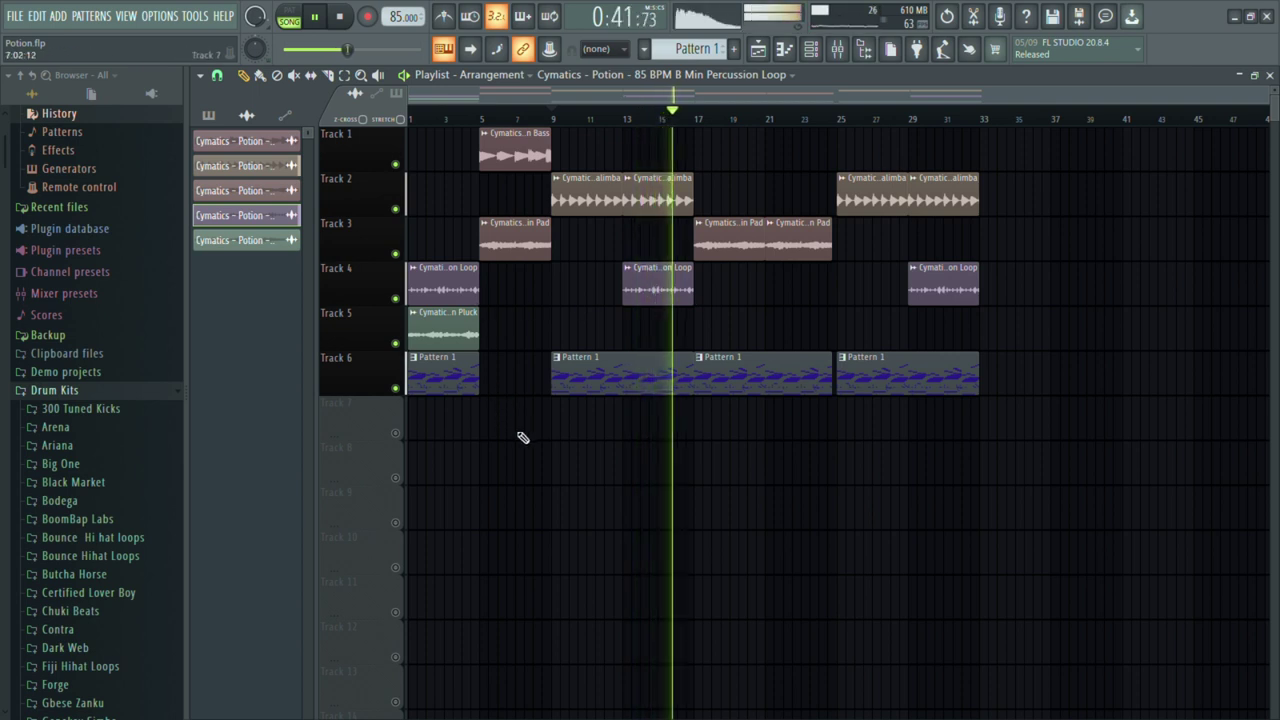
- Copy all clips of bars 1 to 8 so that the copy starts at bar 33
{"action": "left_click_drag", "start_coordinate": [523, 435], "coordinate": [409, 135]}
{"action": "left_click_drag", "start_coordinate": [458, 312], "coordinate": [997, 306]}
{"action": "left_click", "coordinate": [1100, 375]}
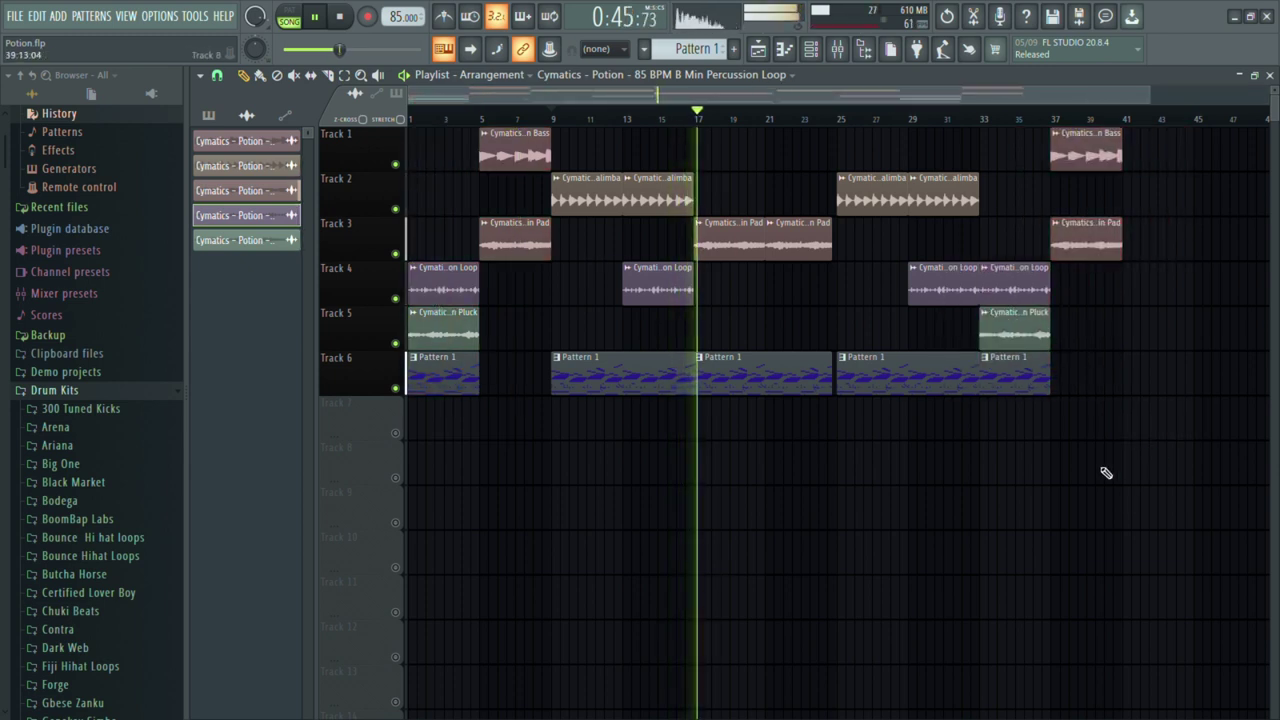
- Trim the ends of the Percussion Loop and Kalimba clips that start at bar 13 so both stop before bar 17, and save the project
{"action": "scroll", "coordinate": [1072, 418], "scroll_direction": "down", "scroll_amount": 1}
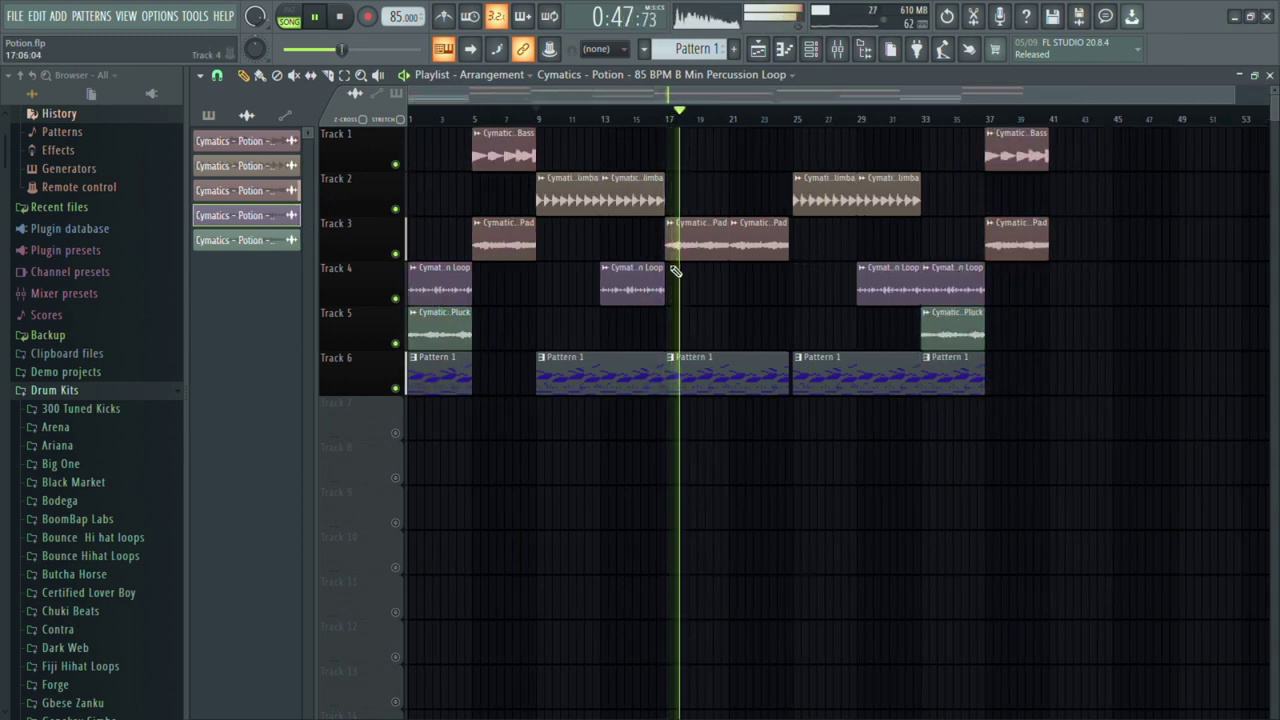
{"action": "left_click", "coordinate": [649, 117]}
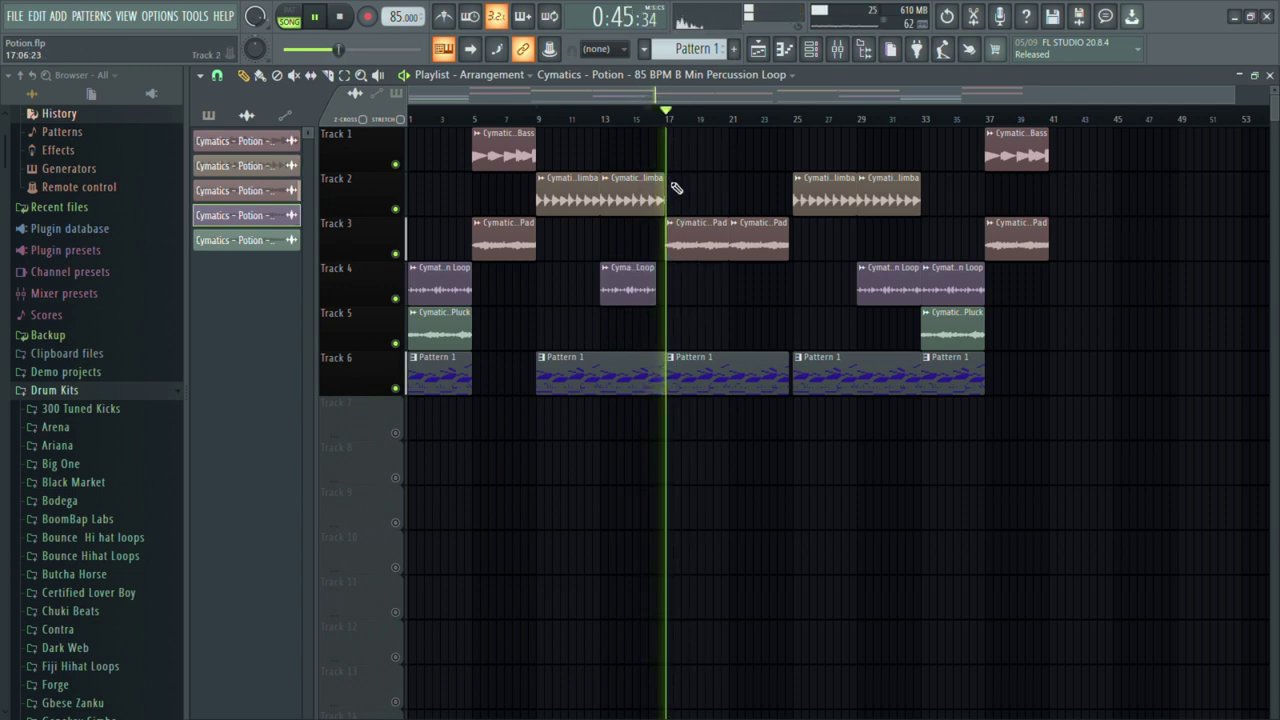
{"action": "left_click", "coordinate": [632, 116]}
{"action": "scroll", "coordinate": [672, 414], "scroll_direction": "up", "scroll_amount": 4}
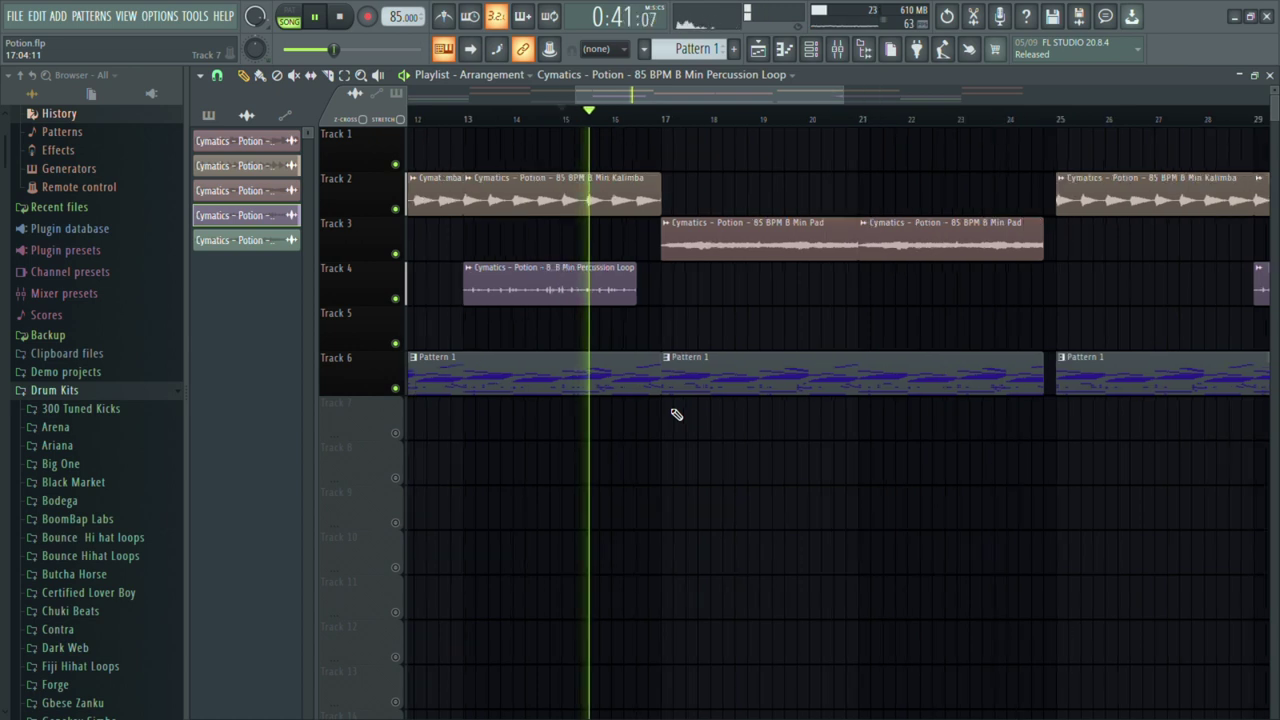
{"action": "left_click_drag", "start_coordinate": [660, 207], "coordinate": [651, 210]}
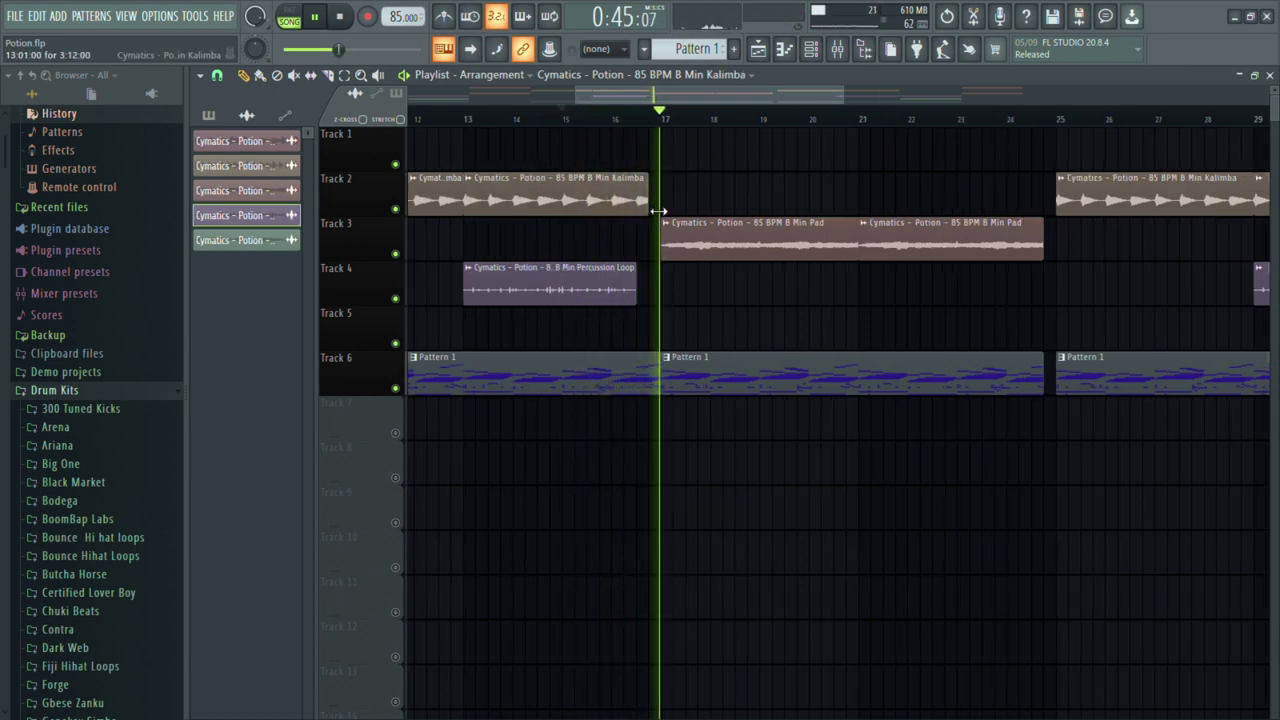
{"action": "scroll", "coordinate": [677, 323], "scroll_direction": "down", "scroll_amount": 5}
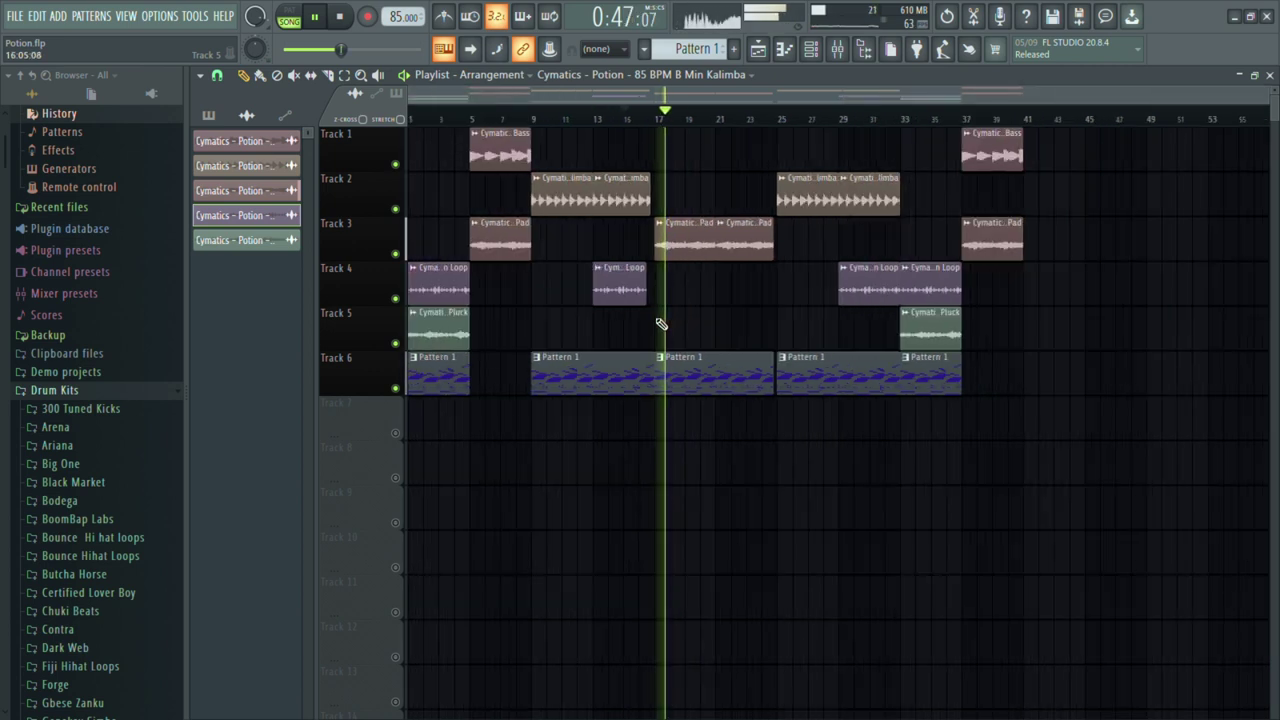
{"action": "key", "text": "ctrl+s"}
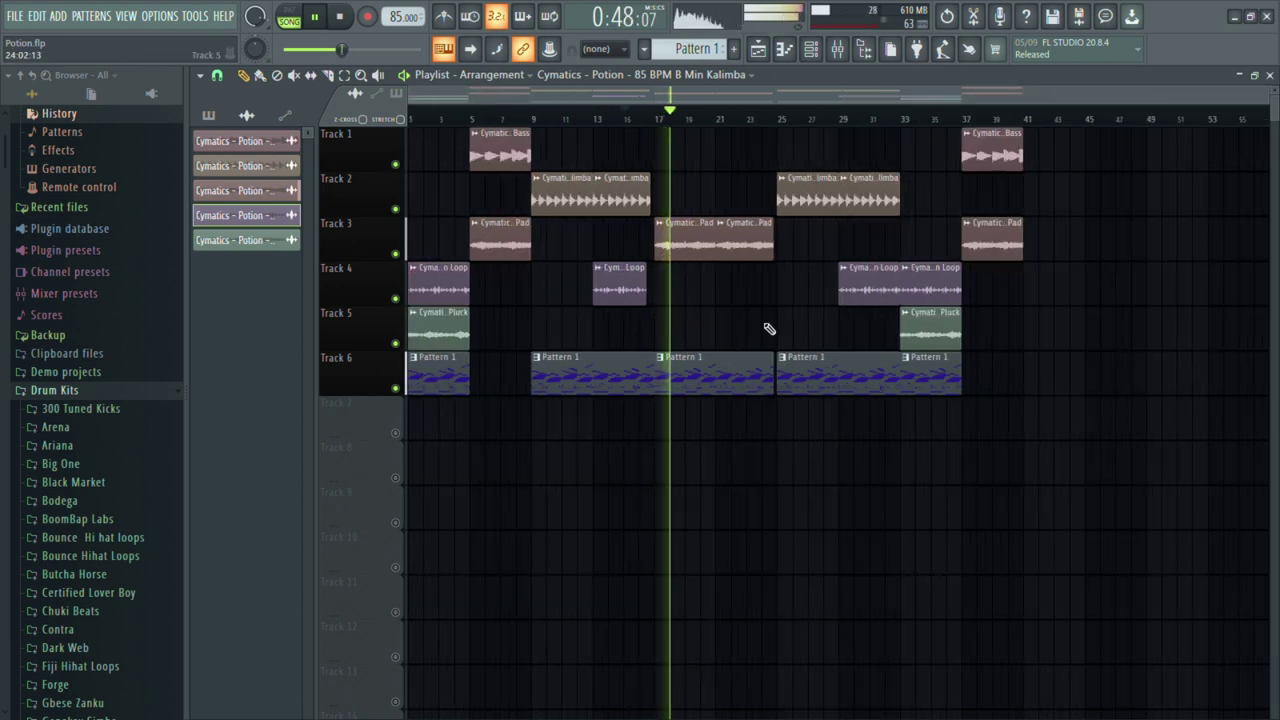
- Play the song from bar 24 and delete the Percussion Loop clip at bar 29 on Track 4
{"action": "left_click", "coordinate": [766, 122]}
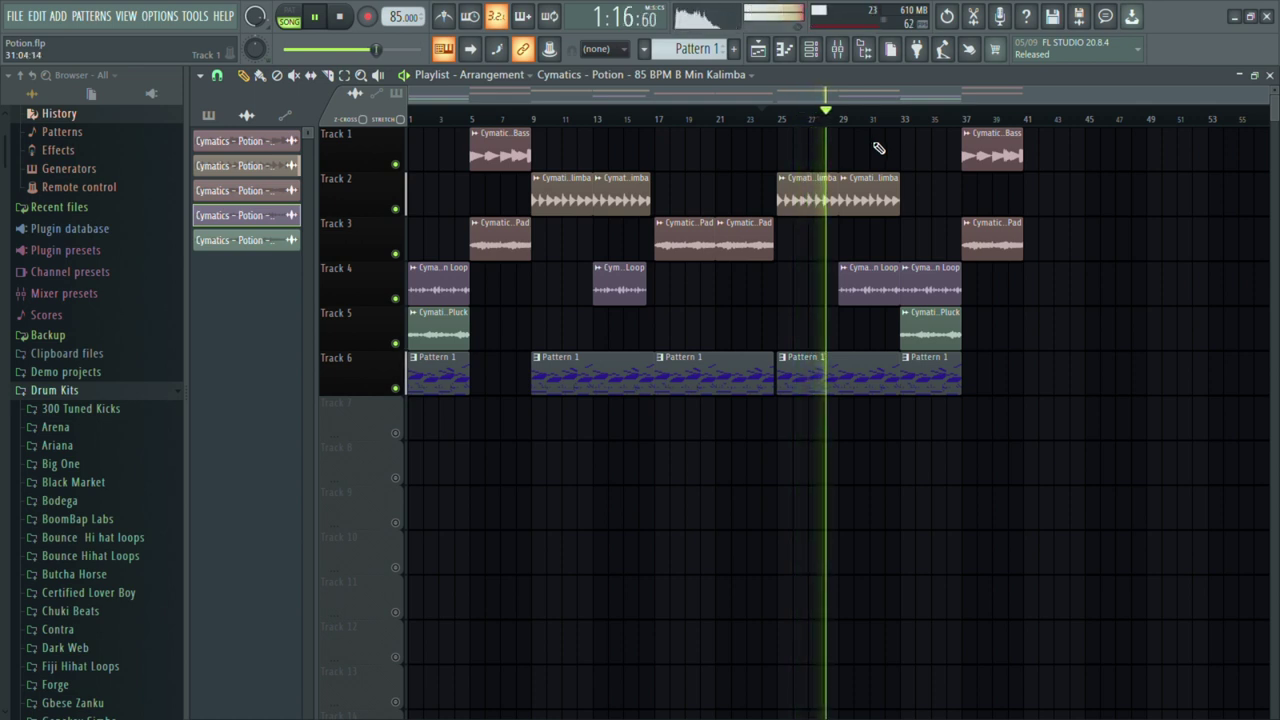
{"action": "right_click", "coordinate": [876, 292]}
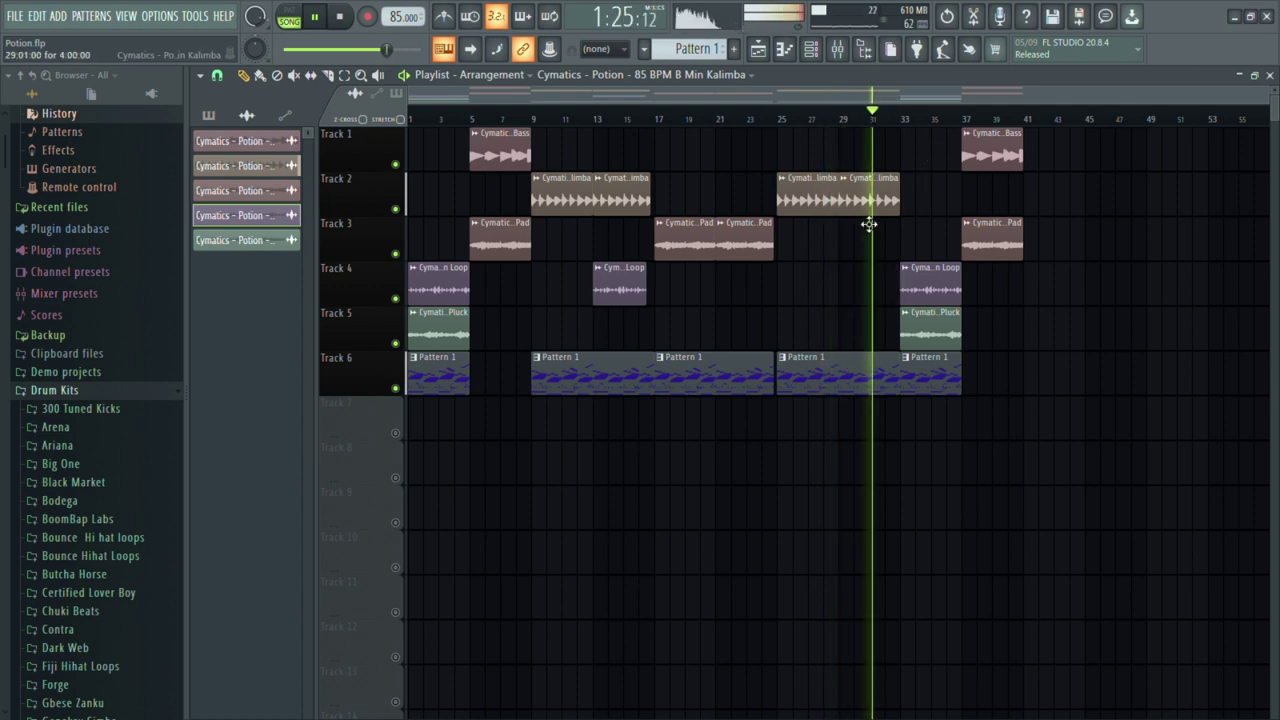
{"action": "scroll", "coordinate": [903, 229], "scroll_direction": "up", "scroll_amount": 2}
{"action": "scroll", "coordinate": [940, 248], "scroll_direction": "down", "scroll_amount": 2}
{"action": "scroll", "coordinate": [935, 245], "scroll_direction": "down", "scroll_amount": 1}
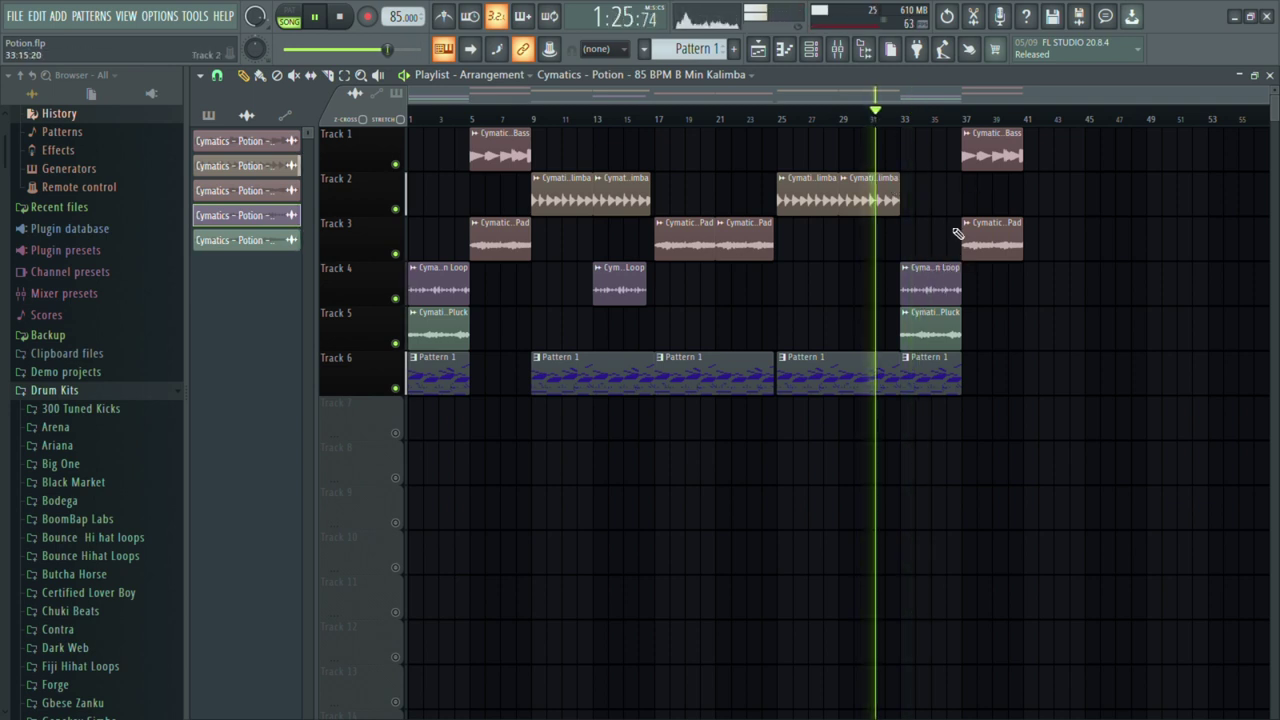
- Trim the ends of the Kalimba and Pattern 1 clips to leave a gap just before bar 33
{"action": "scroll", "coordinate": [950, 235], "scroll_direction": "up", "scroll_amount": 2}
{"action": "left_click_drag", "start_coordinate": [860, 193], "coordinate": [872, 382]}
{"action": "left_click", "coordinate": [1007, 483]}
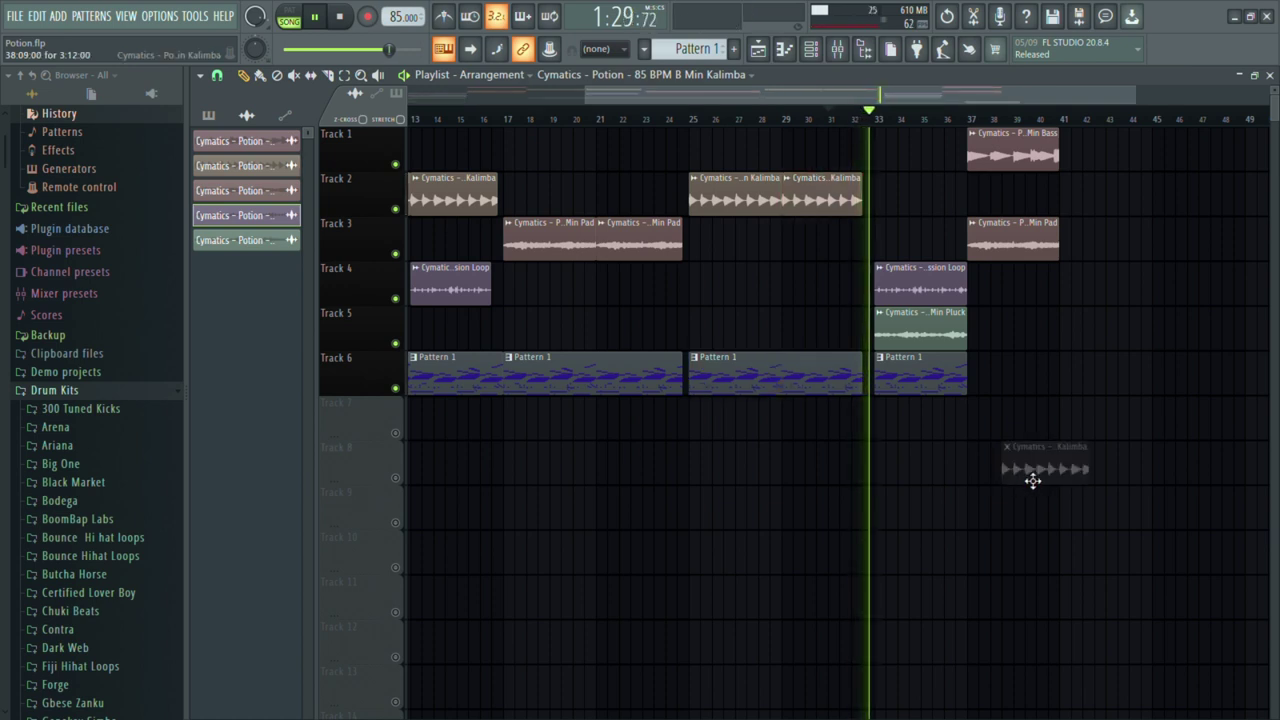
{"action": "scroll", "coordinate": [934, 400], "scroll_direction": "up", "scroll_amount": 2}
{"action": "scroll", "coordinate": [934, 397], "scroll_direction": "down", "scroll_amount": 4}
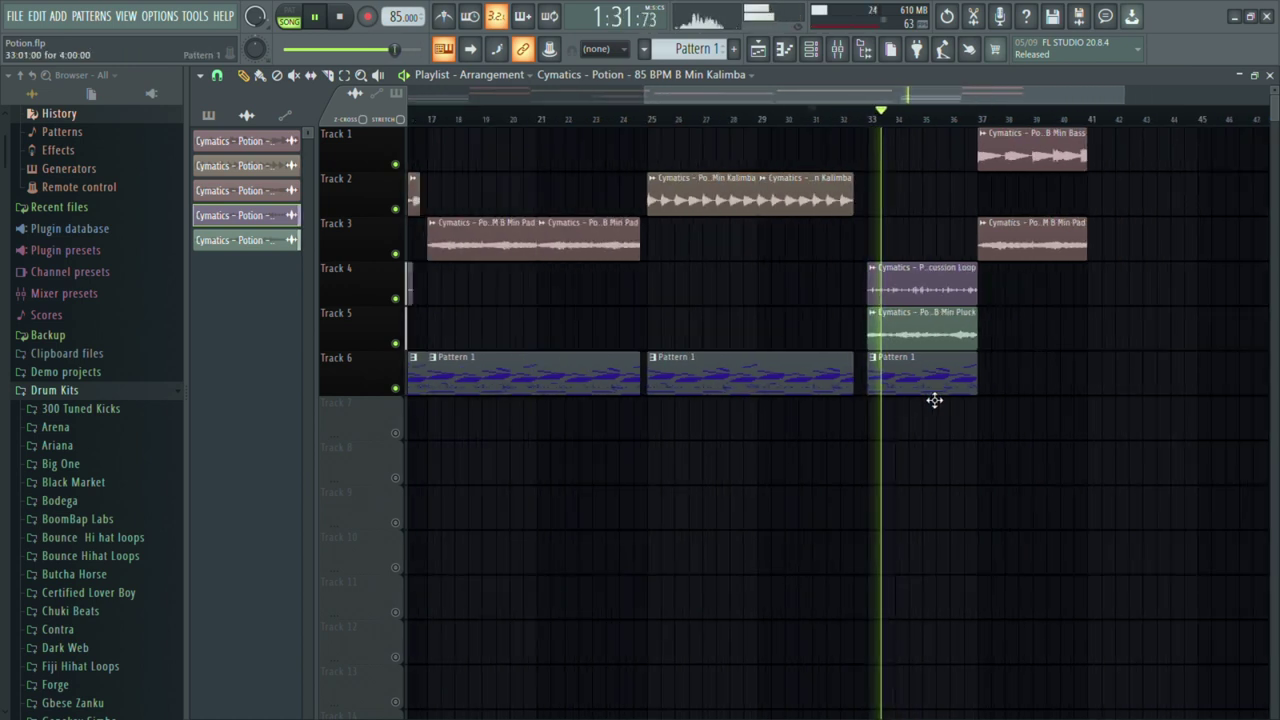
- Delete the Bass and Pad clips at bar 37 and duplicate the Percussion Loop, Pluck and Pattern 1 clips of bar 33 into their place
{"action": "scroll", "coordinate": [951, 391], "scroll_direction": "down", "scroll_amount": 1}
{"action": "right_click", "coordinate": [997, 223]}
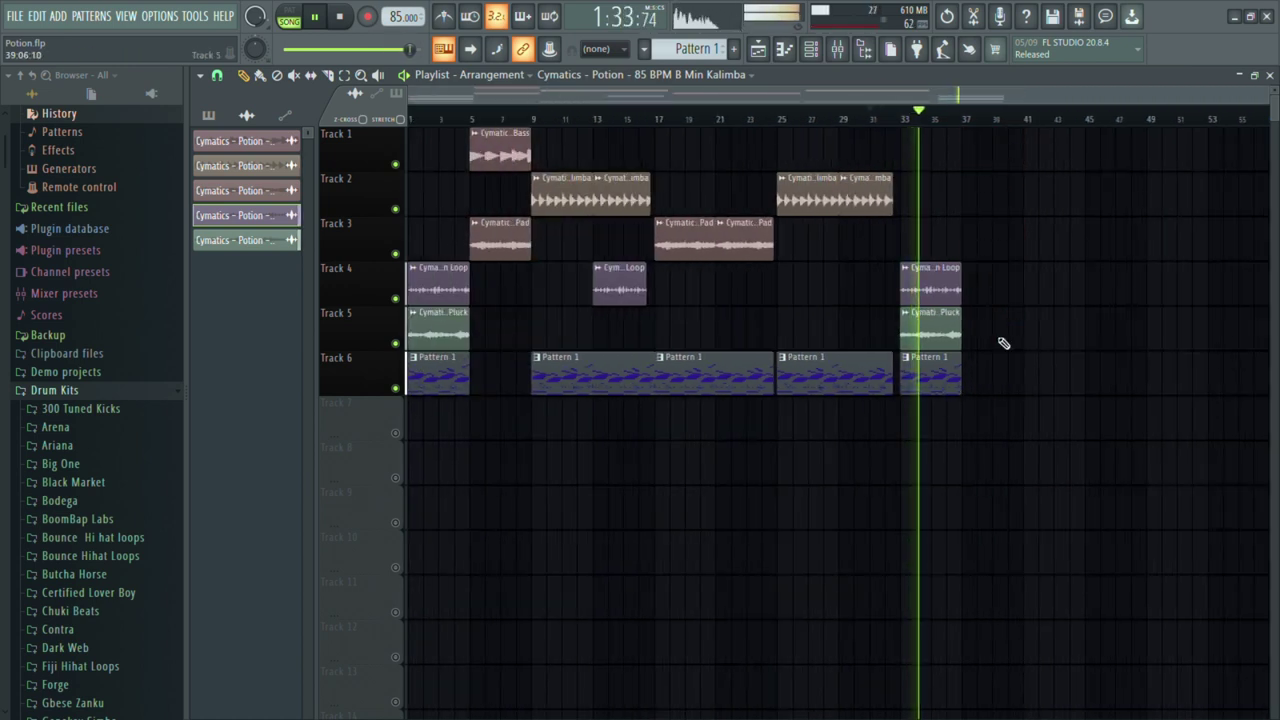
{"action": "left_click_drag", "start_coordinate": [973, 438], "coordinate": [930, 265]}
{"action": "key", "text": "ctrl+b"}
{"action": "left_click", "coordinate": [1015, 418]}
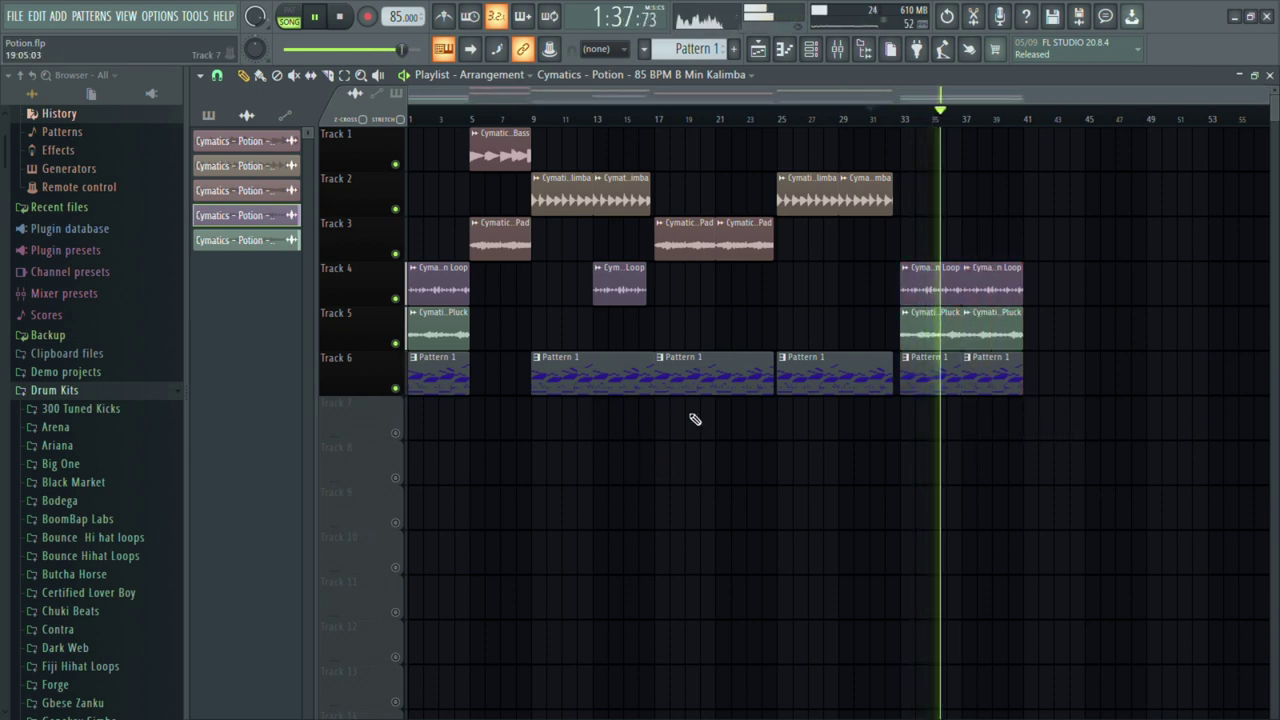
- Copy all clips of bars 5 to 32 so that the copy starts at bar 41
{"action": "left_click_drag", "start_coordinate": [832, 437], "coordinate": [508, 162]}
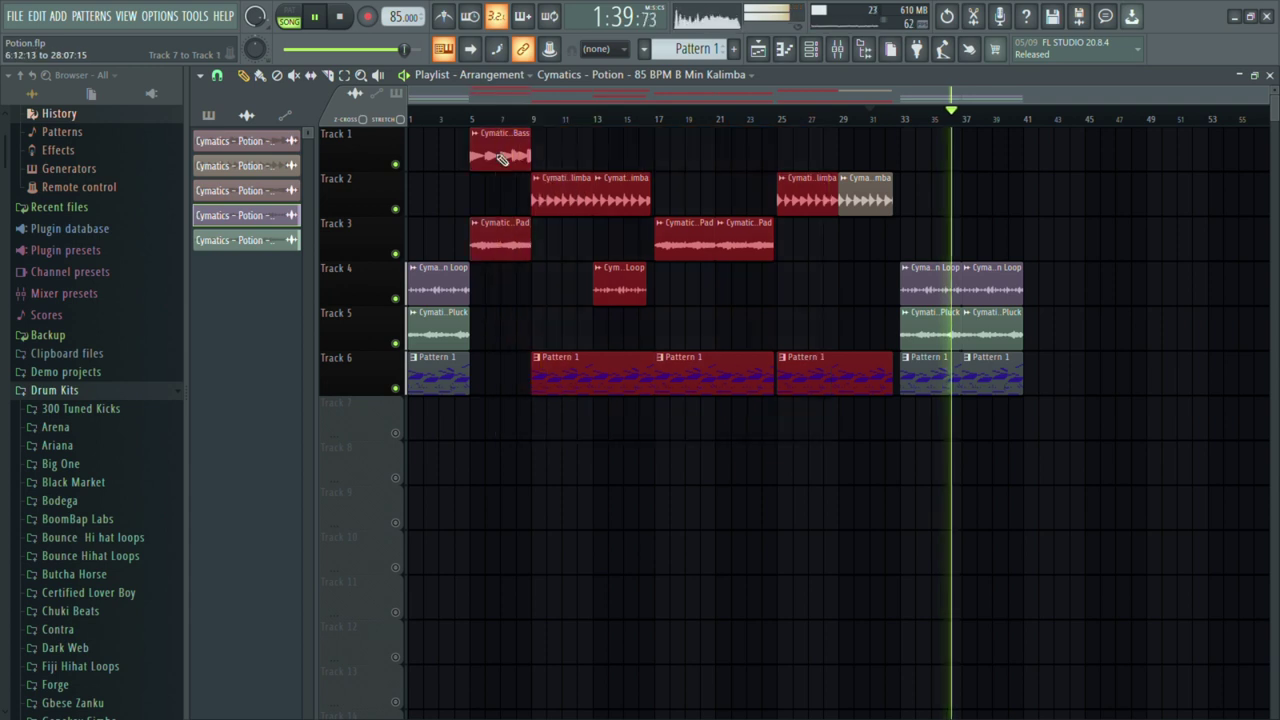
{"action": "left_click_drag", "start_coordinate": [888, 434], "coordinate": [1062, 197]}
{"action": "scroll", "coordinate": [1086, 514], "scroll_direction": "down", "scroll_amount": 3}
{"action": "left_click", "coordinate": [1086, 510]}
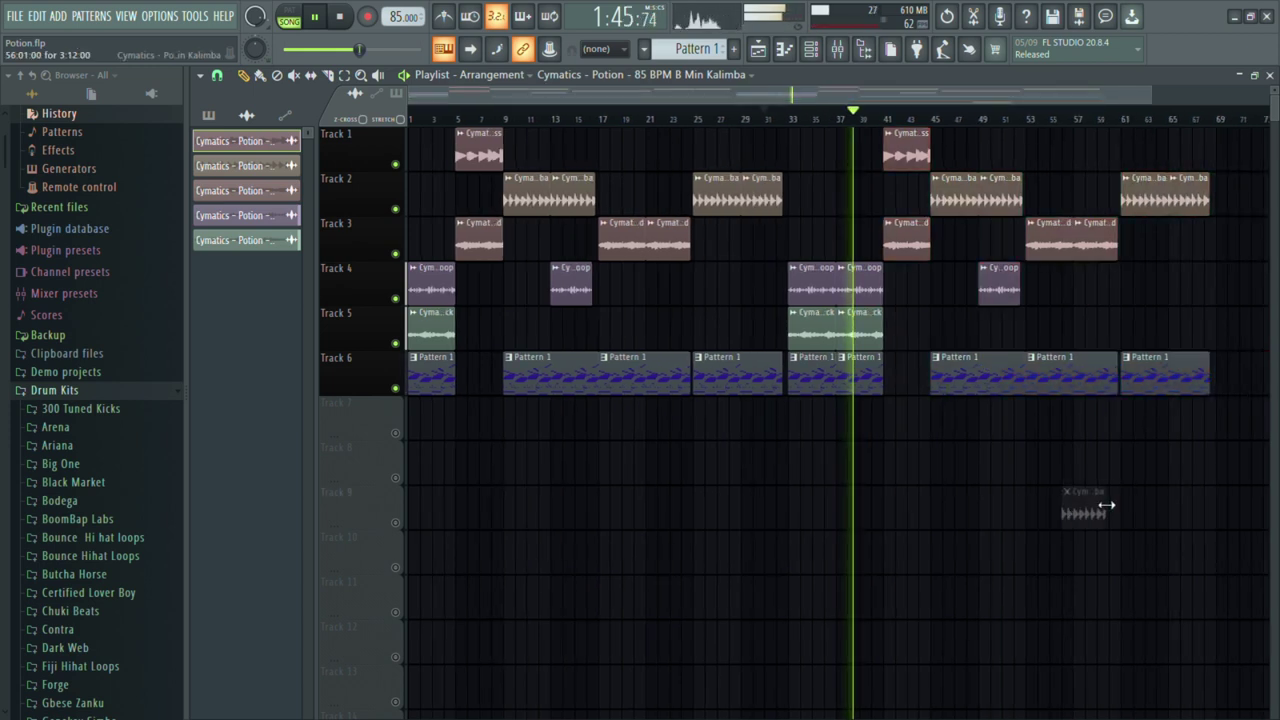
- Add a Kalimba clip at bar 69 on Track 2, extend the previous Kalimba clip to meet it, and save the project
{"action": "scroll", "coordinate": [1060, 530], "scroll_direction": "down", "scroll_amount": 2}
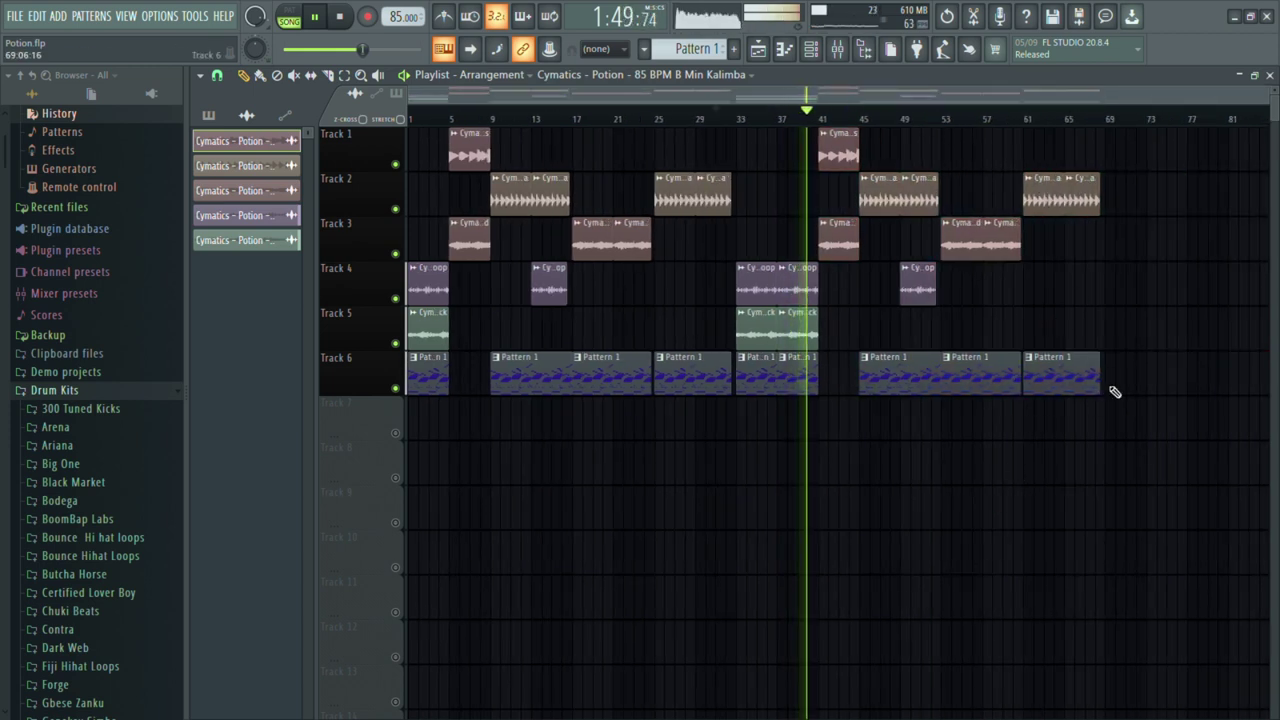
{"action": "mouse_move", "coordinate": [1142, 200]}
{"action": "left_mouse_down"}
{"action": "mouse_move", "coordinate": [1110, 200]}
{"action": "mouse_move", "coordinate": [1123, 202]}
{"action": "left_mouse_up"}
{"action": "scroll", "coordinate": [1123, 214], "scroll_direction": "up", "scroll_amount": 2}
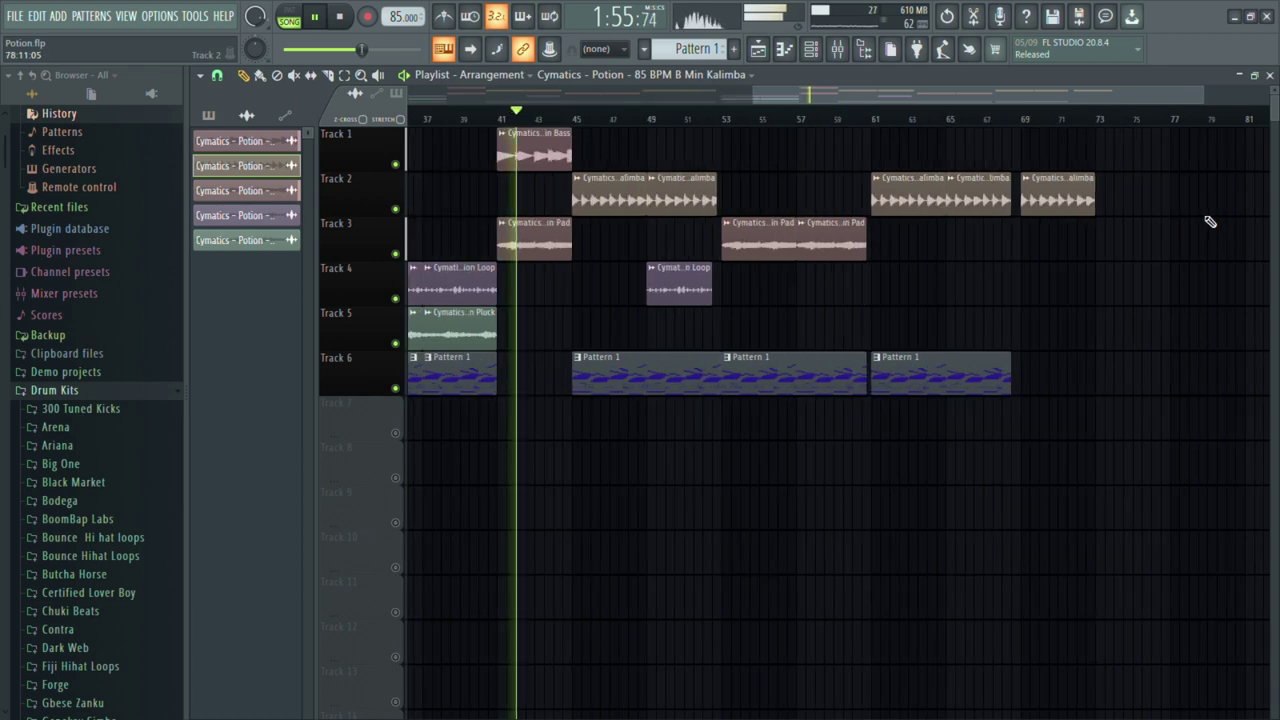
{"action": "key", "text": "ctrl+s"}
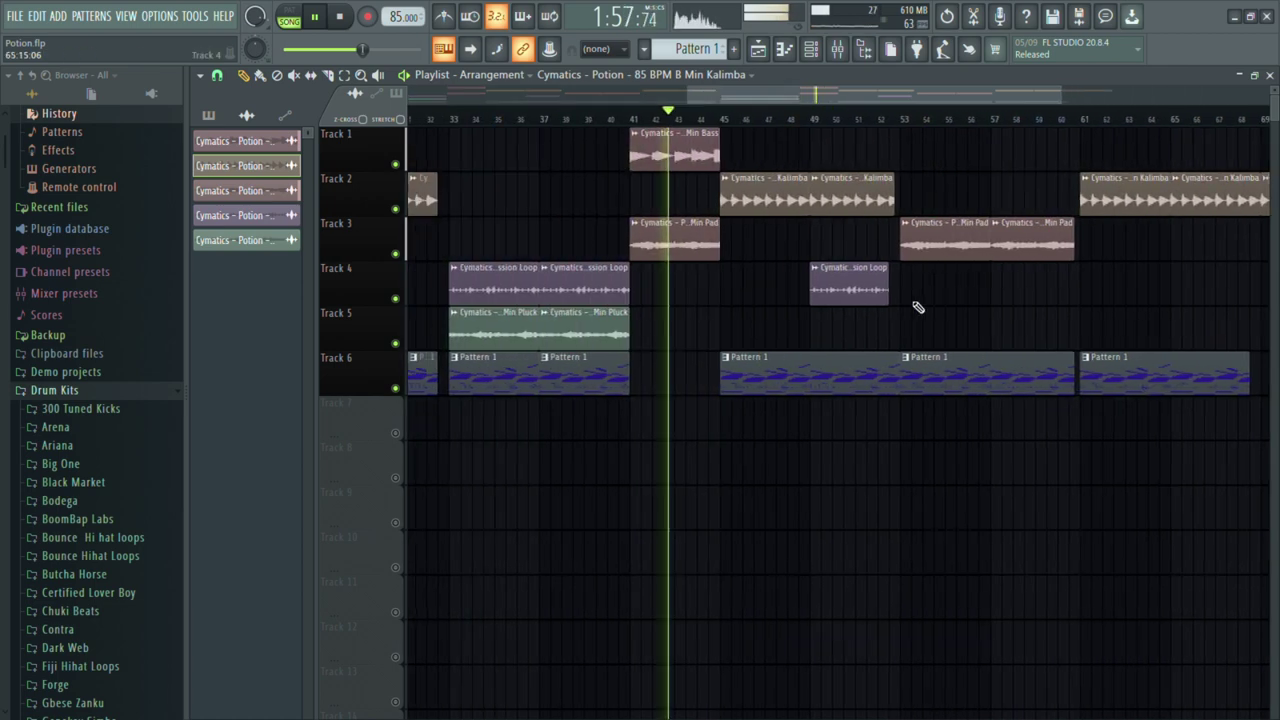
{"action": "scroll", "coordinate": [888, 402], "scroll_direction": "down", "scroll_amount": 2}
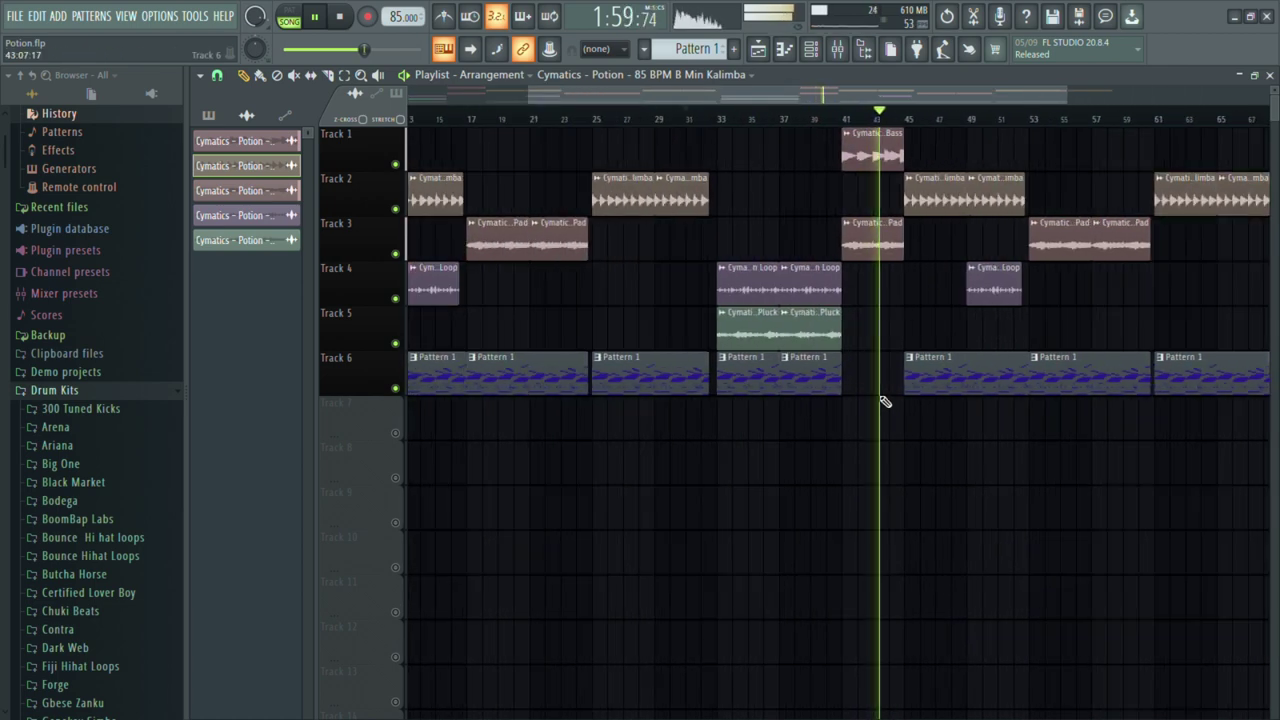
{"action": "scroll", "coordinate": [645, 448], "scroll_direction": "up", "scroll_amount": 1}
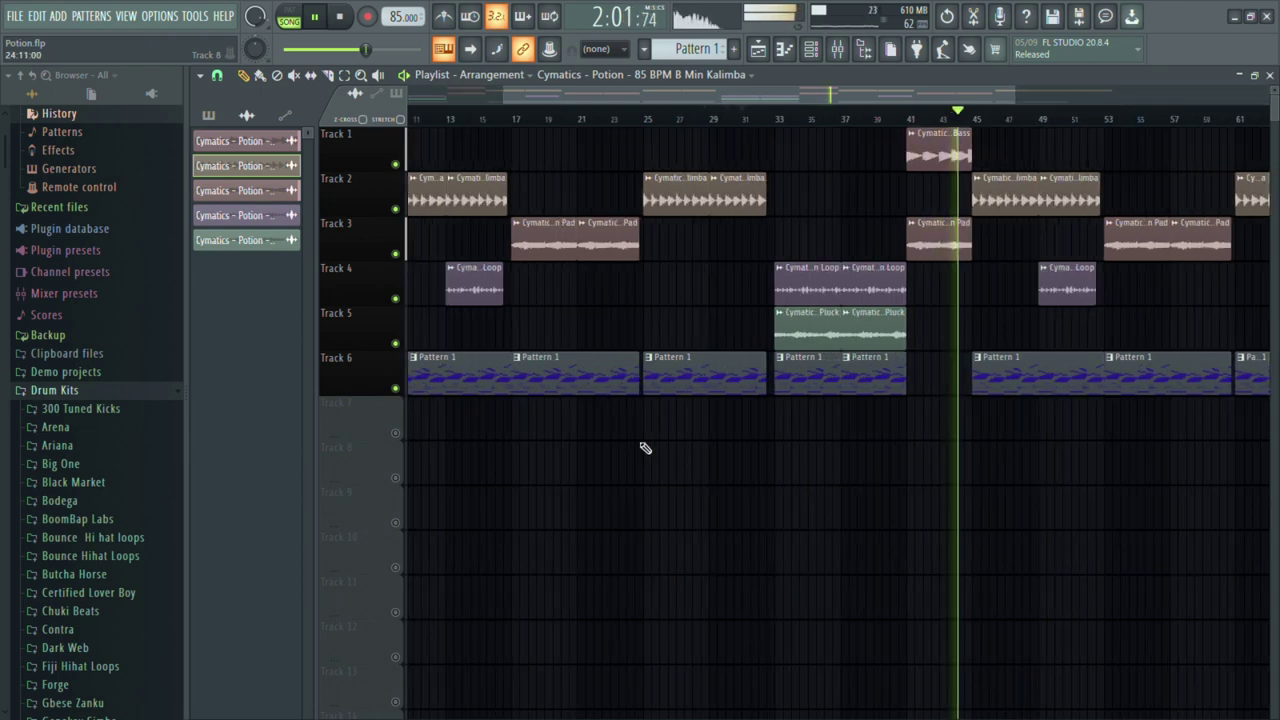
{"action": "scroll", "coordinate": [717, 469], "scroll_direction": "down", "scroll_amount": 1}
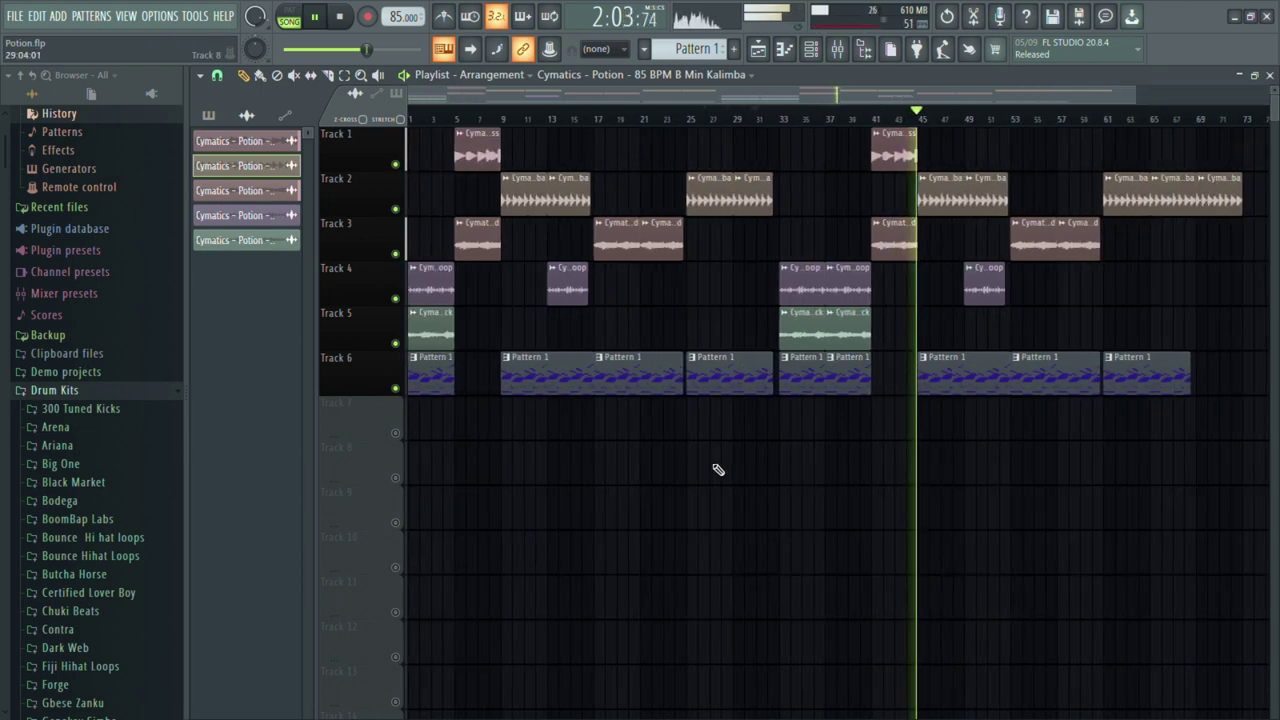
{"action": "key", "text": "ctrl+s"}
{"action": "scroll", "coordinate": [717, 469], "scroll_direction": "down", "scroll_amount": 1}
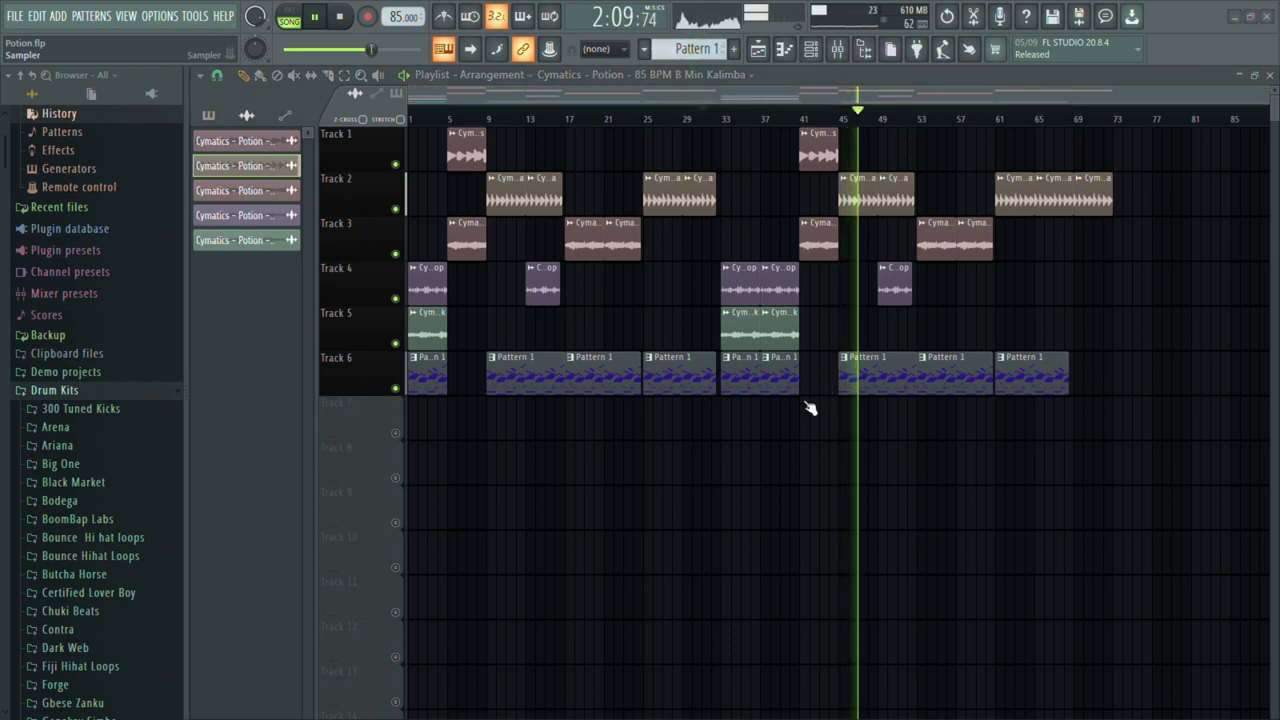
- Examine the Sampler notes of Pattern 1 in the piano roll
{"action": "key", "text": "F7"}
{"action": "key", "text": "F7"}
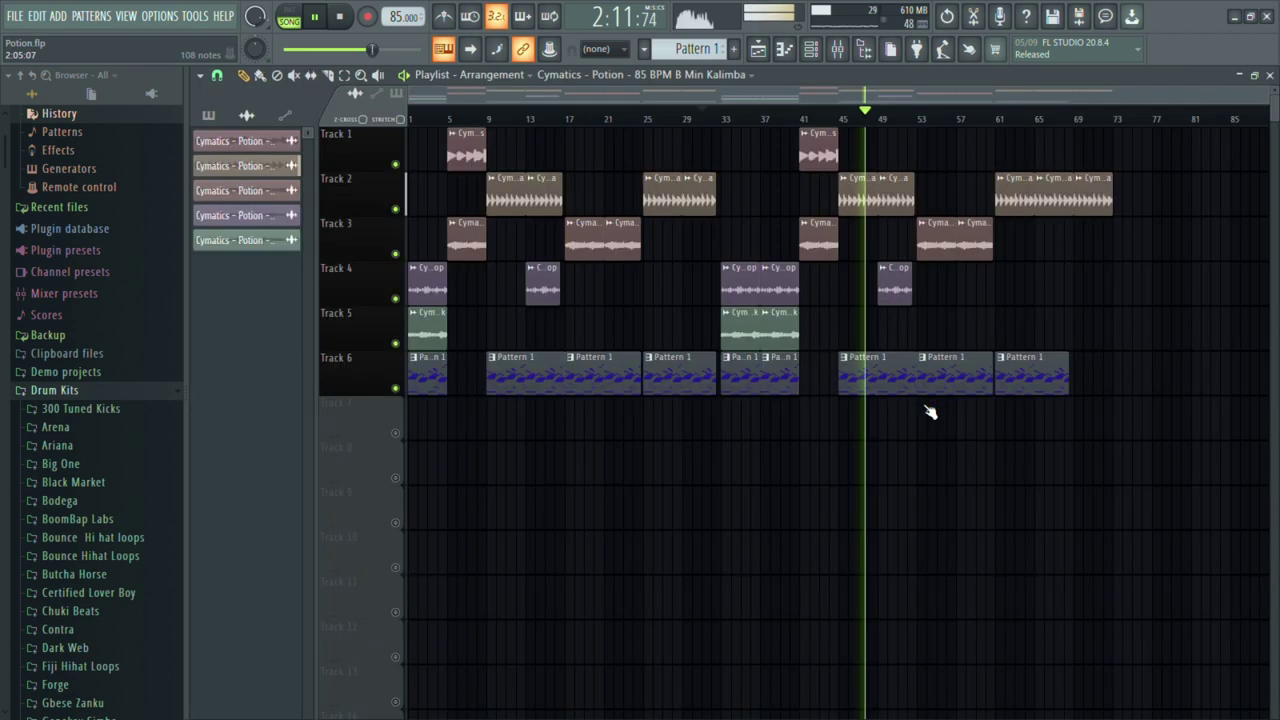
{"action": "key", "text": "F7"}
{"action": "scroll", "coordinate": [861, 234], "scroll_direction": "up", "scroll_amount": 3}
{"action": "scroll", "coordinate": [861, 234], "scroll_direction": "down", "scroll_amount": 3}
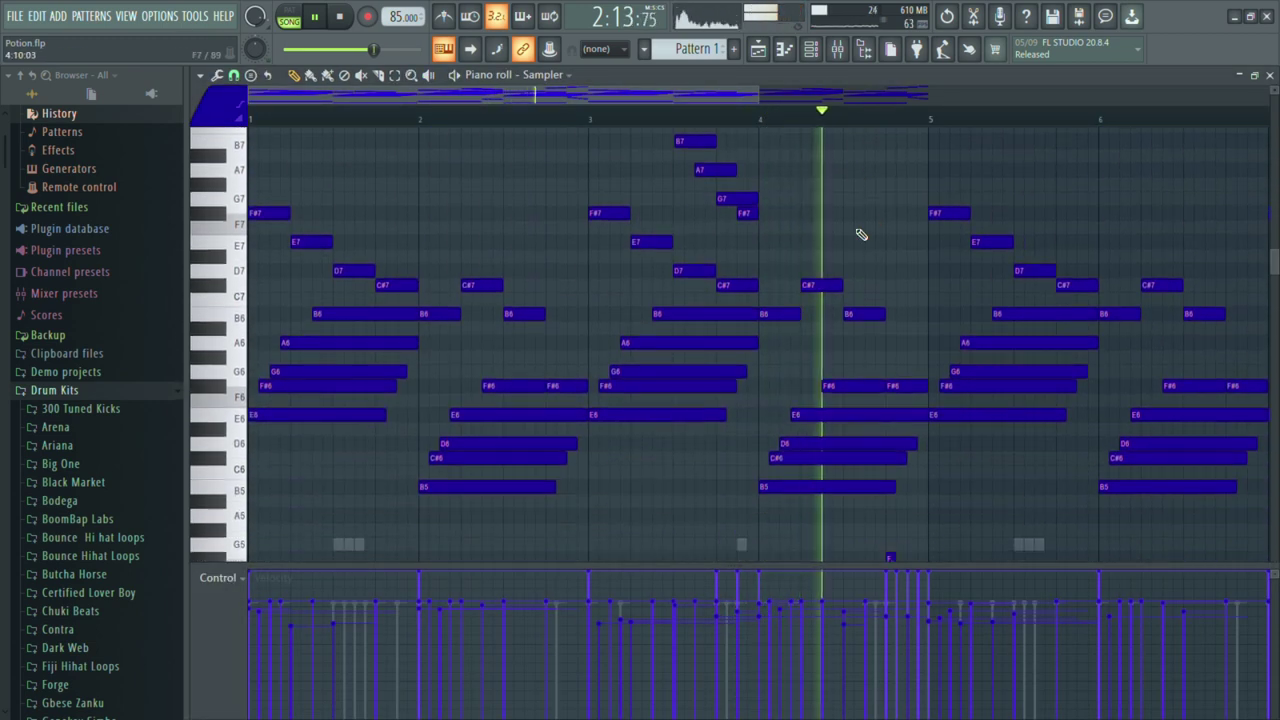
{"action": "scroll", "coordinate": [861, 234], "scroll_direction": "up", "scroll_amount": 3}
{"action": "scroll", "coordinate": [861, 234], "scroll_direction": "down", "scroll_amount": 6}
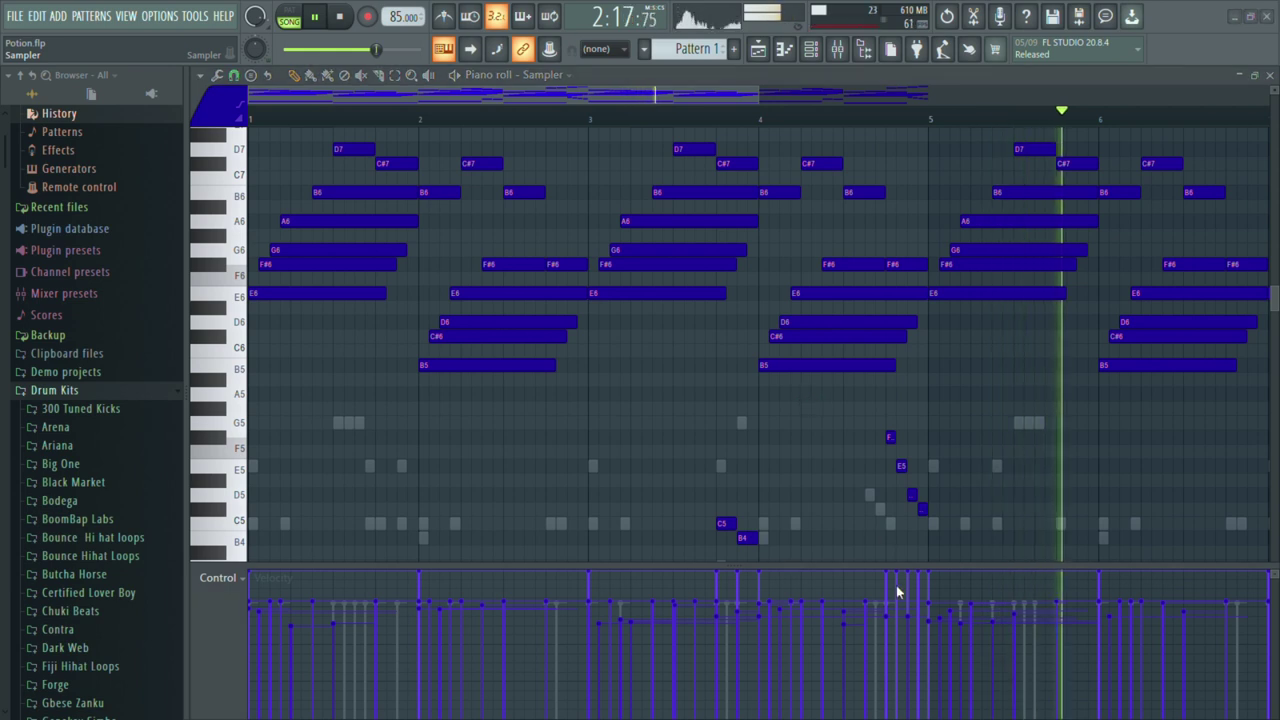
{"action": "key", "text": "F7"}
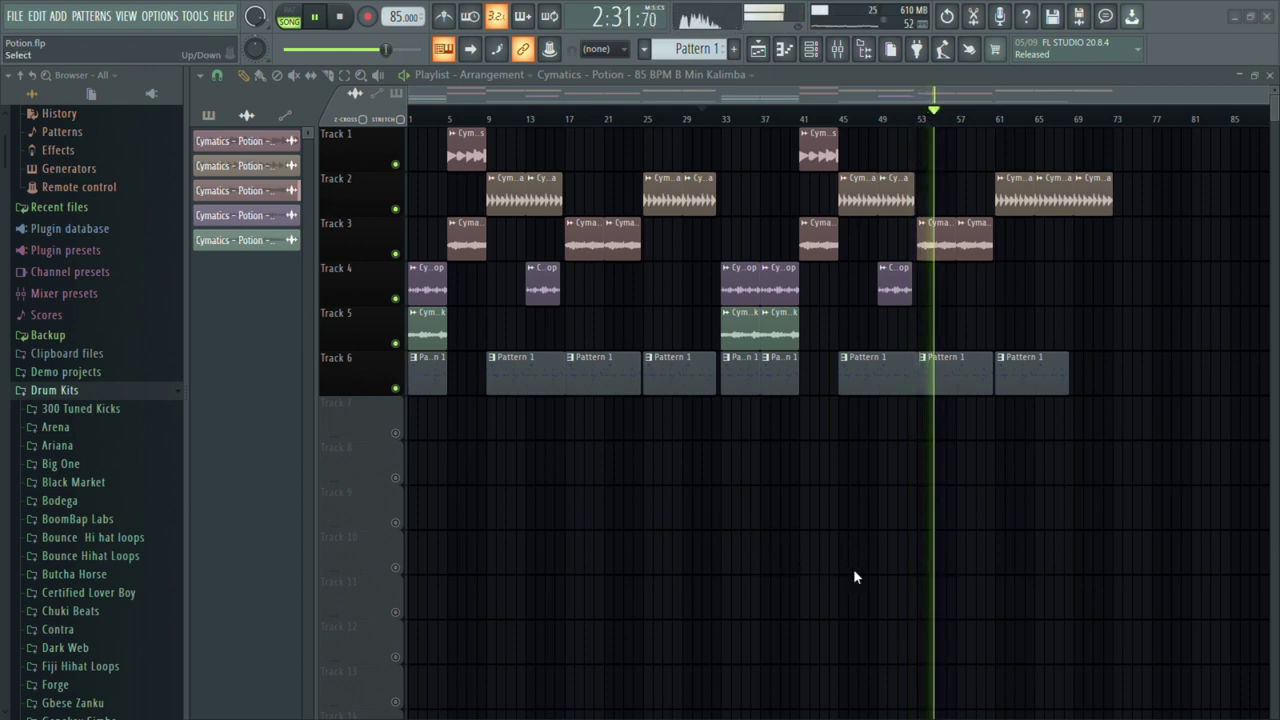
- Save the project and view all eight bars of the VYPR Rimshot 5 notes in the piano roll
{"action": "key", "text": "ctrl+s"}
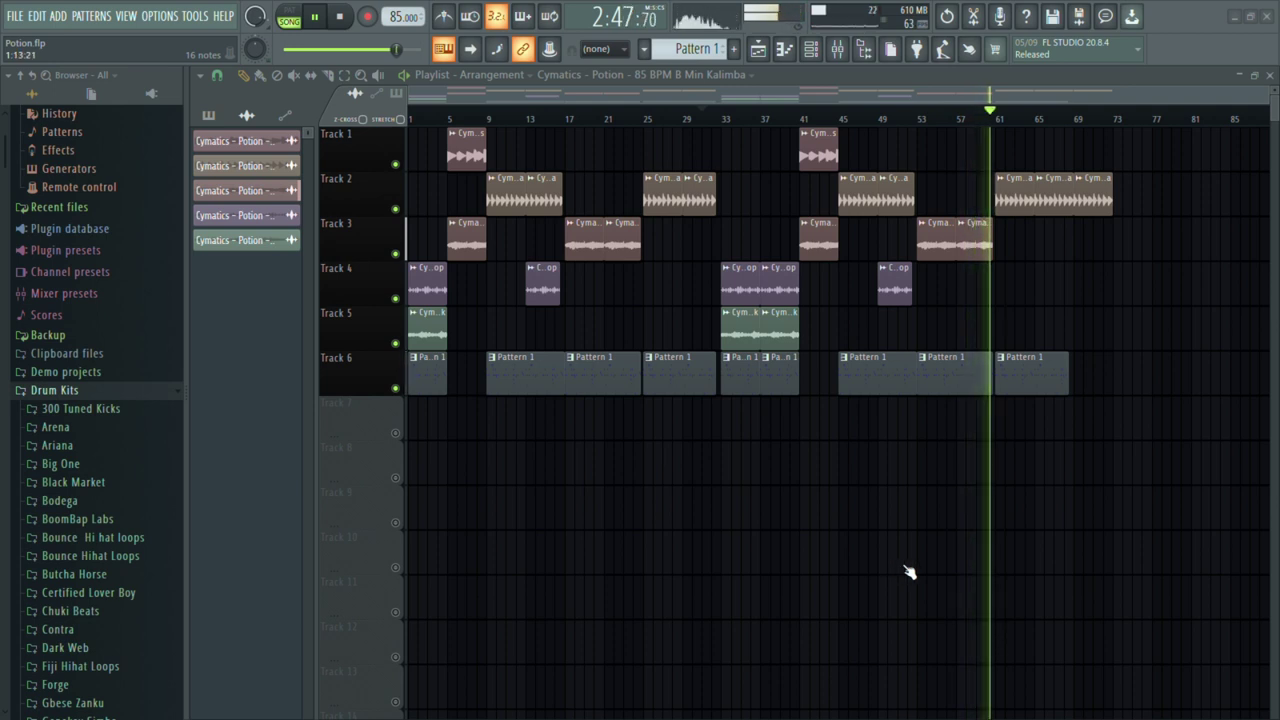
{"action": "key", "text": "F7"}
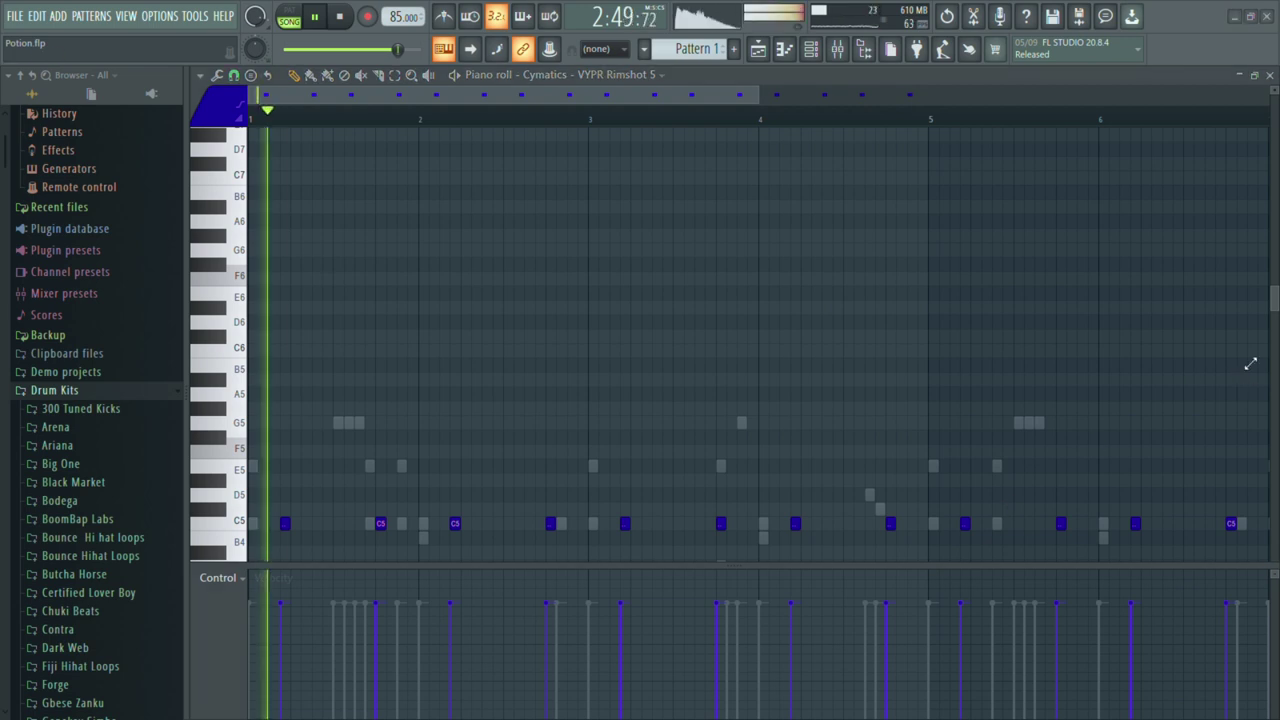
{"action": "scroll", "coordinate": [1179, 371], "scroll_direction": "down", "scroll_amount": 1, "text": "ctrl"}
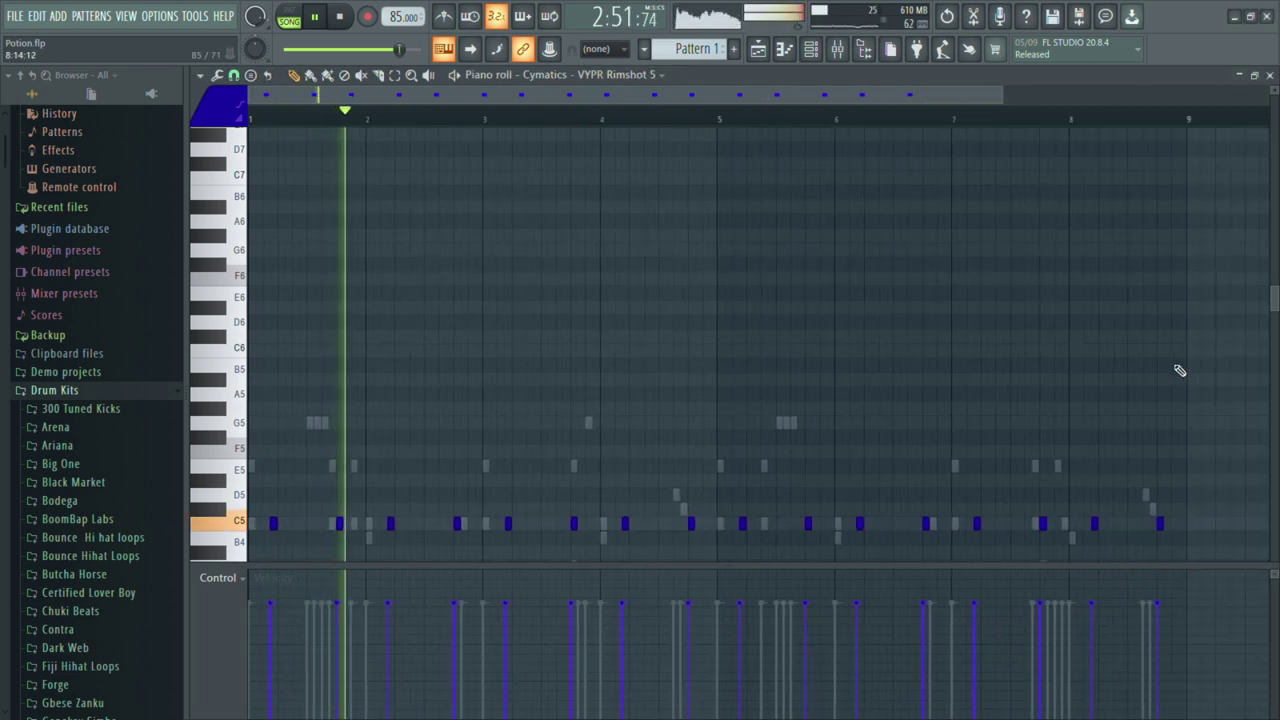
{"action": "scroll", "coordinate": [1177, 371], "scroll_direction": "down", "scroll_amount": 1, "text": "ctrl"}
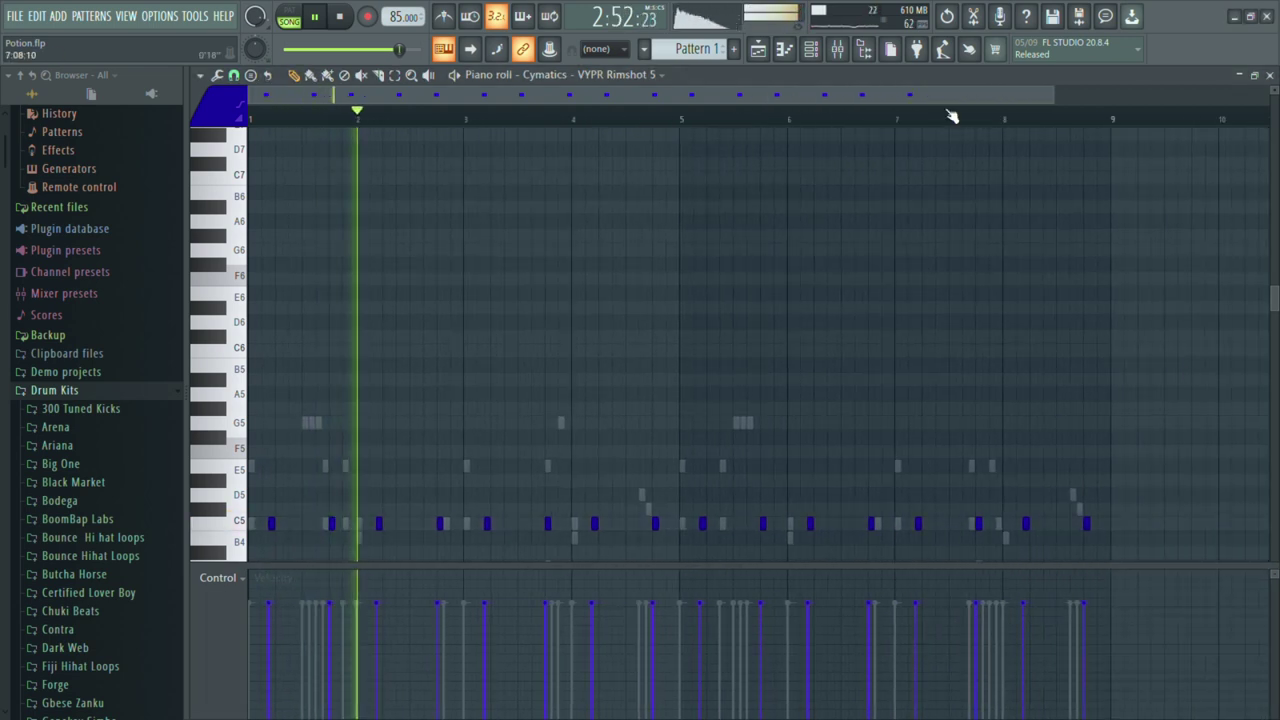
- Move the last SIMBA KICK 1 note in bar 7 slightly earlier and add a C5 kick at the start of bar 8
{"action": "double_click", "coordinate": [896, 522]}
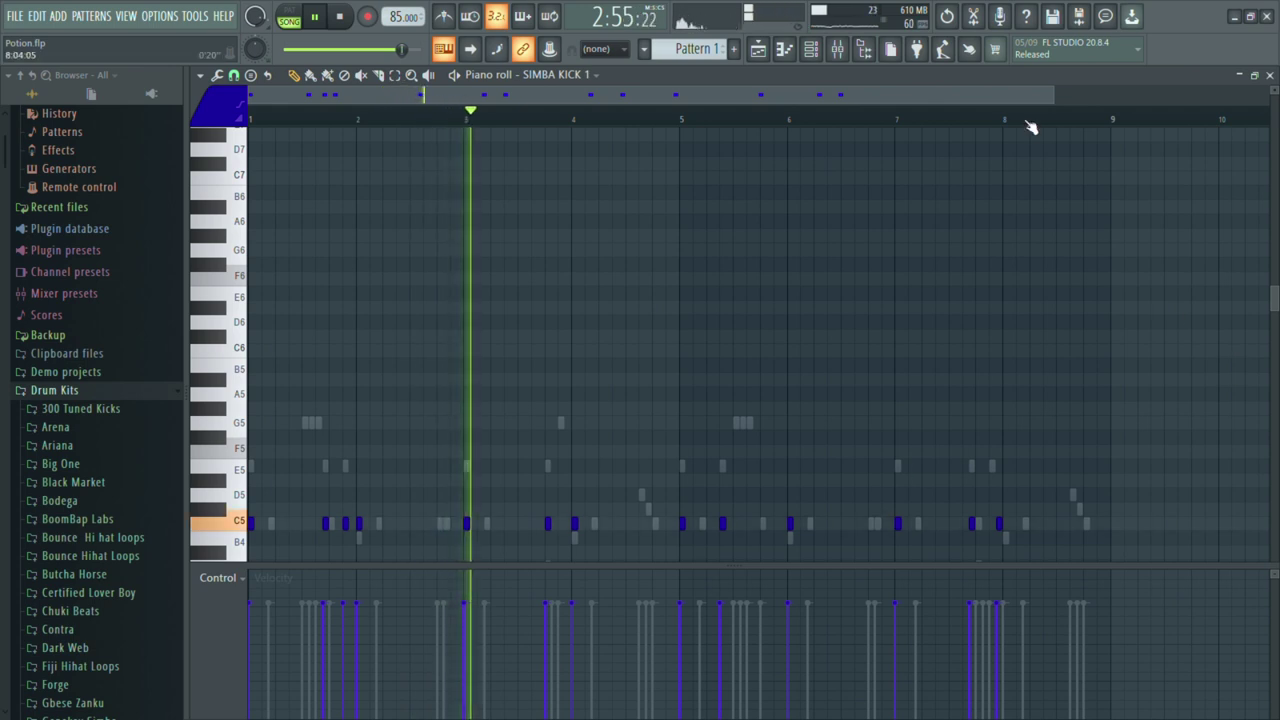
{"action": "left_click", "coordinate": [930, 118]}
{"action": "scroll", "coordinate": [1014, 549], "scroll_direction": "up", "scroll_amount": 1, "text": "ctrl"}
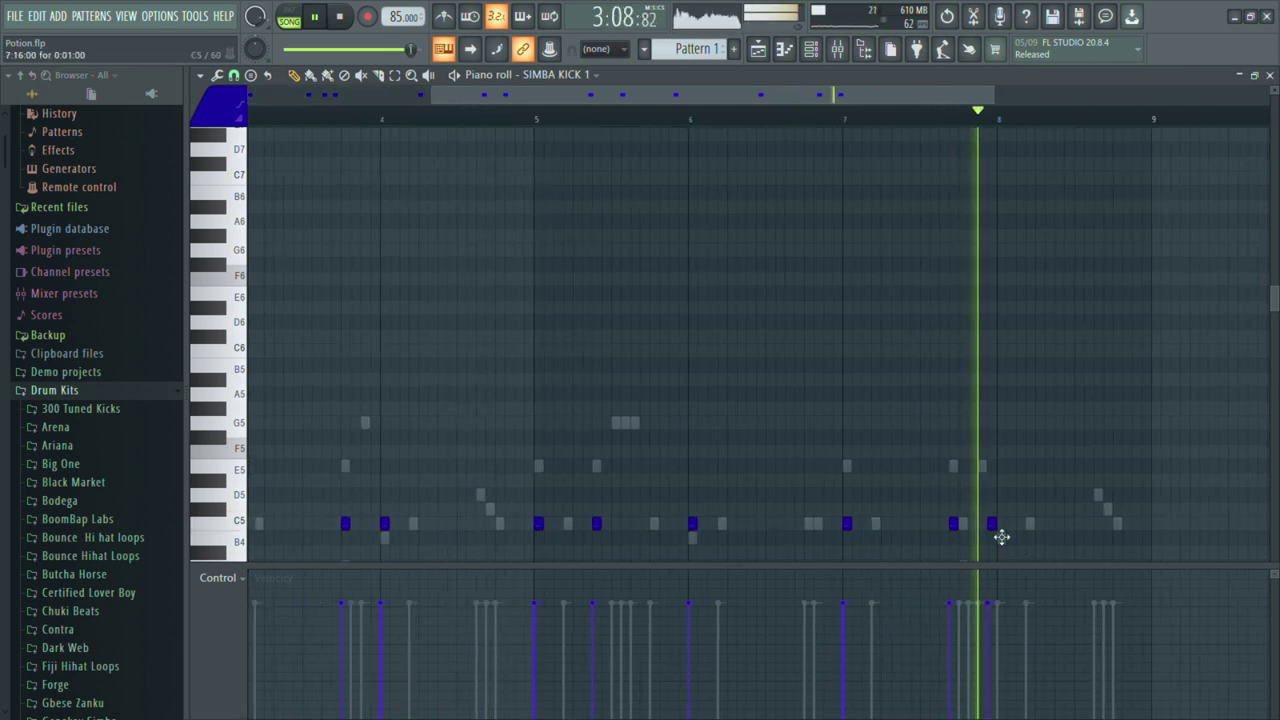
{"action": "left_click_drag", "start_coordinate": [997, 531], "coordinate": [993, 537]}
{"action": "scroll", "coordinate": [988, 530], "scroll_direction": "down", "scroll_amount": 2, "text": "ctrl"}
{"action": "scroll", "coordinate": [991, 534], "scroll_direction": "down", "scroll_amount": 2}
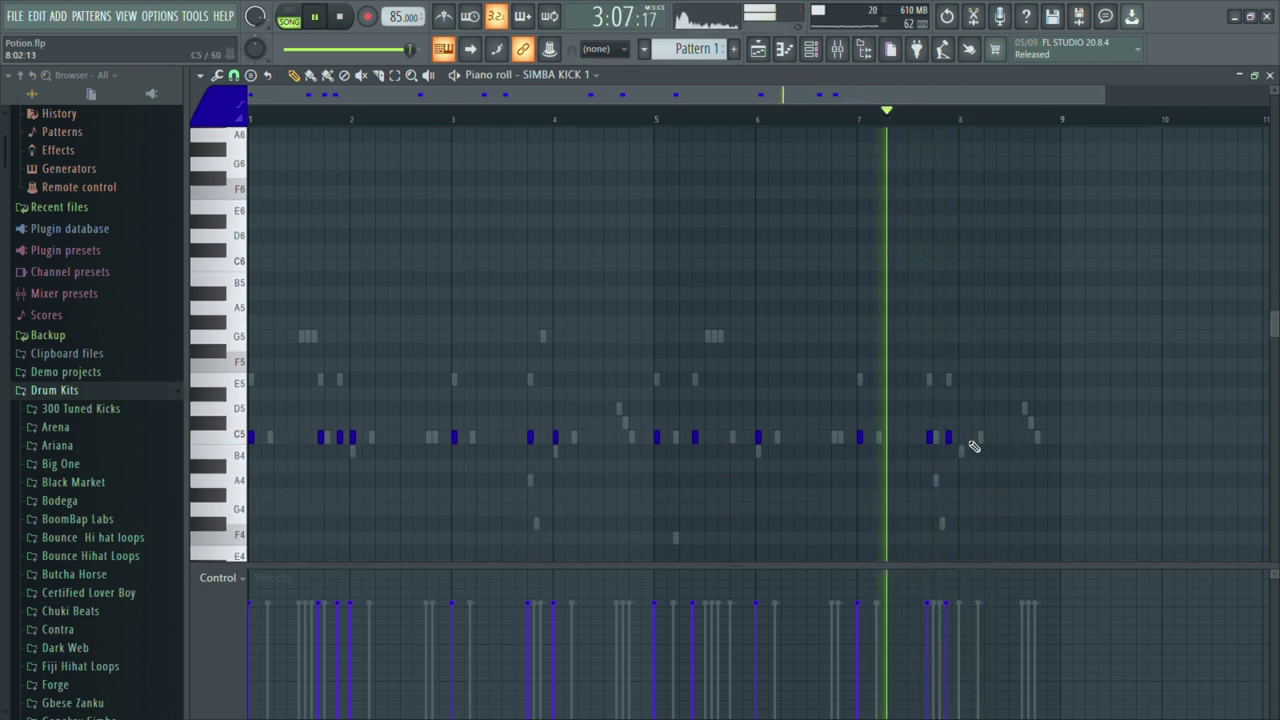
{"action": "left_click", "coordinate": [962, 438]}
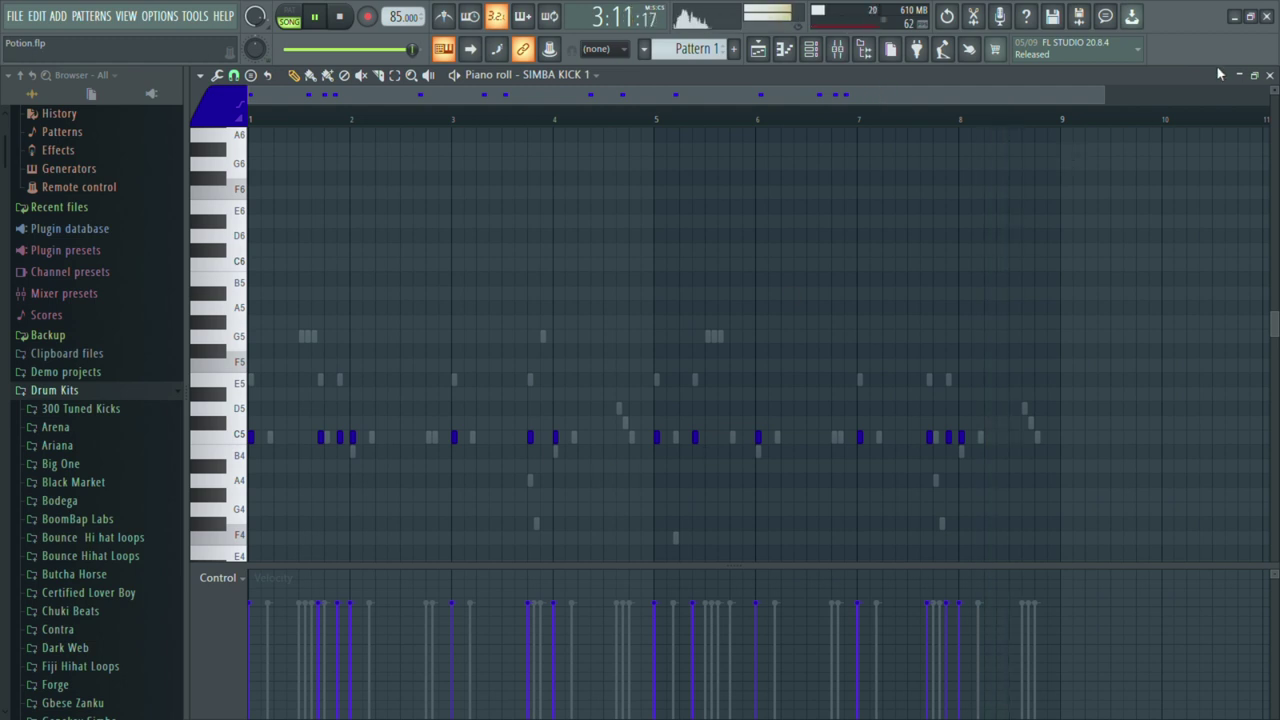
{"action": "left_click", "coordinate": [1270, 75]}
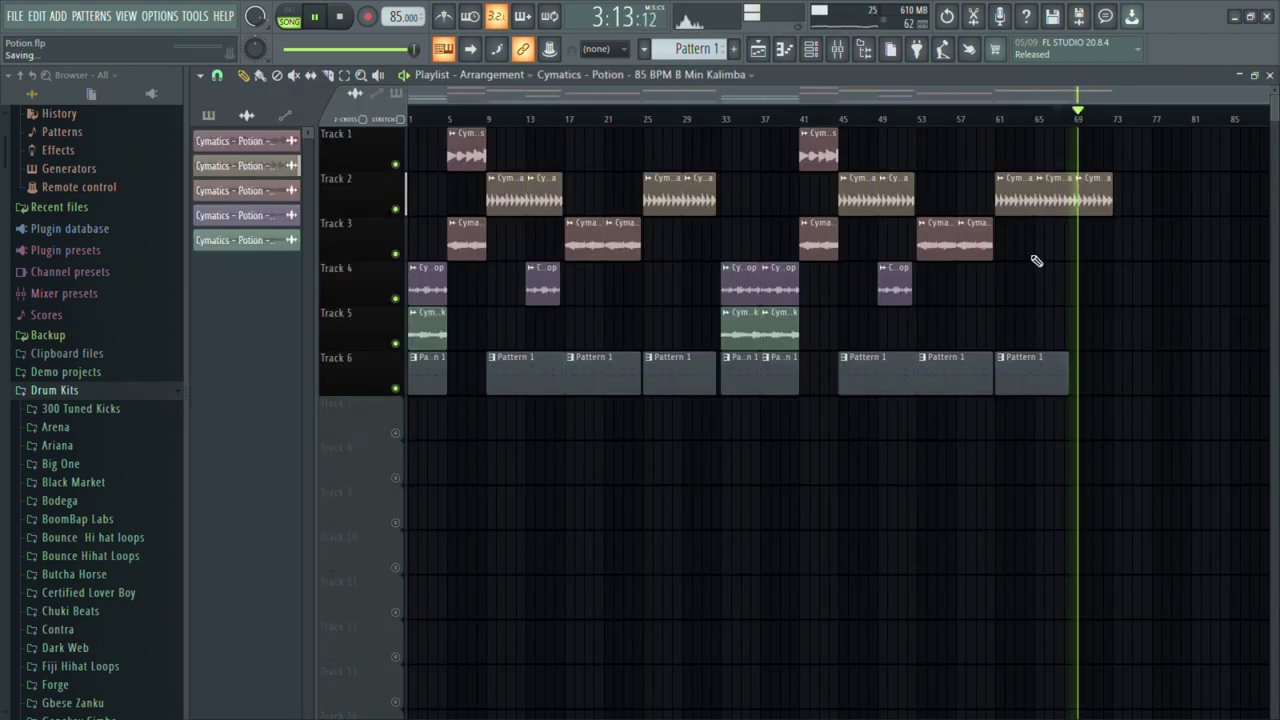